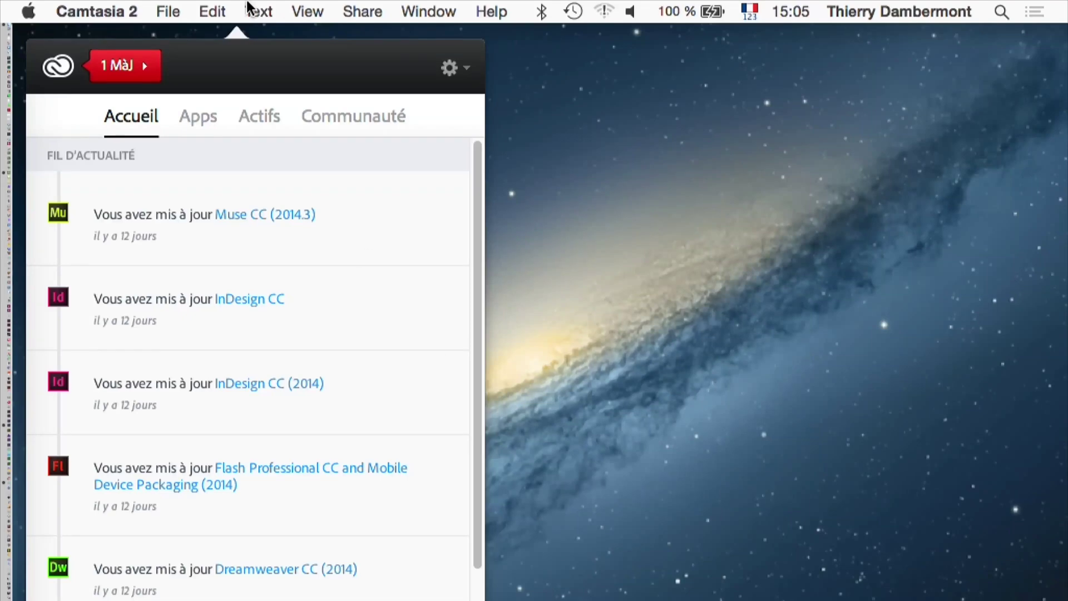
Switch to Photoshop and close the floating, empty Couches panel.
{"action": "key", "text": "super+Tab"}
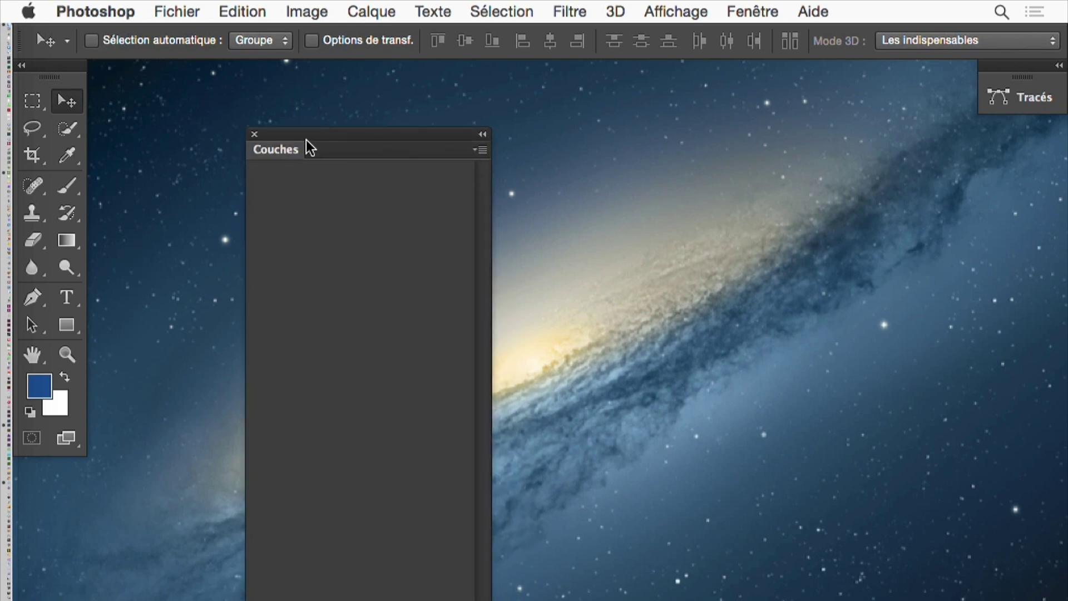
{"action": "left_click", "coordinate": [254, 134]}
Start a new document and set its width and height to 500 pixels each.
{"action": "left_click", "coordinate": [190, 7]}
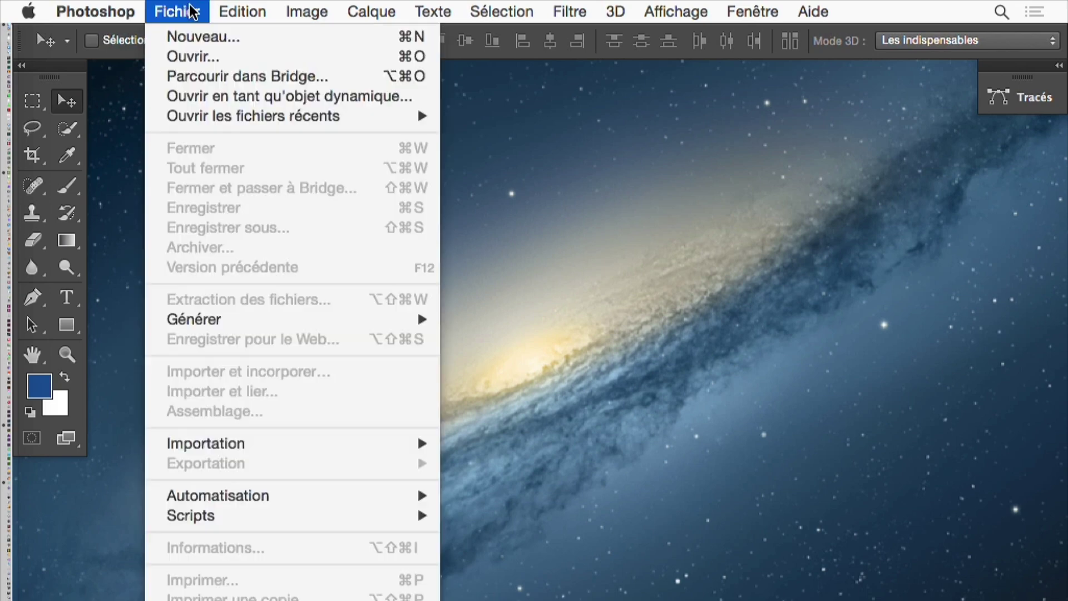
{"action": "left_click", "coordinate": [201, 40]}
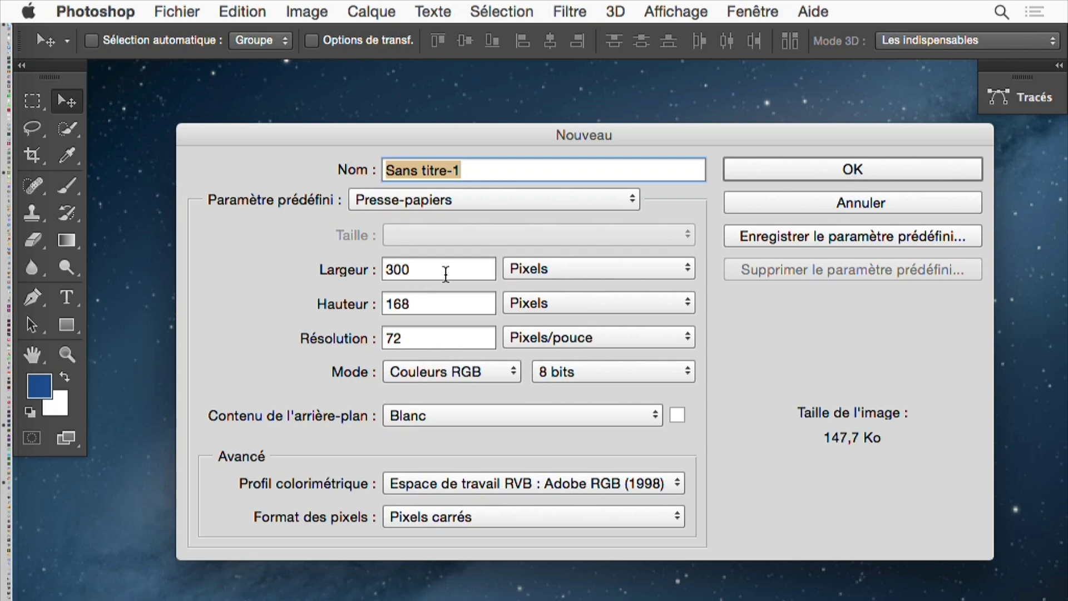
{"action": "key", "text": "alt"}
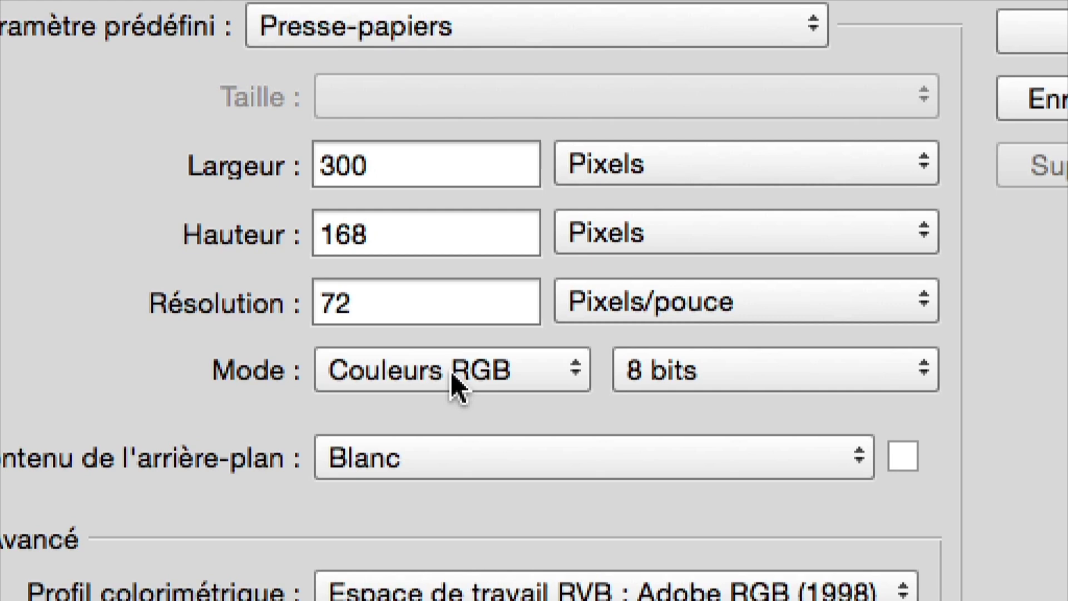
{"action": "left_click", "coordinate": [450, 373]}
{"action": "left_click", "coordinate": [436, 371]}
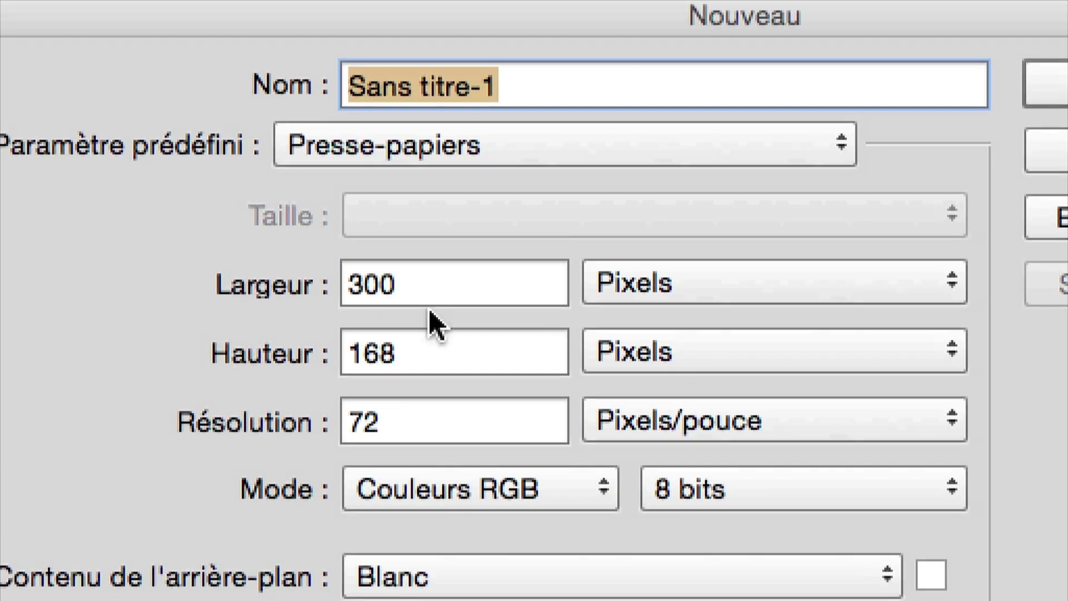
{"action": "key", "text": "Tab"}
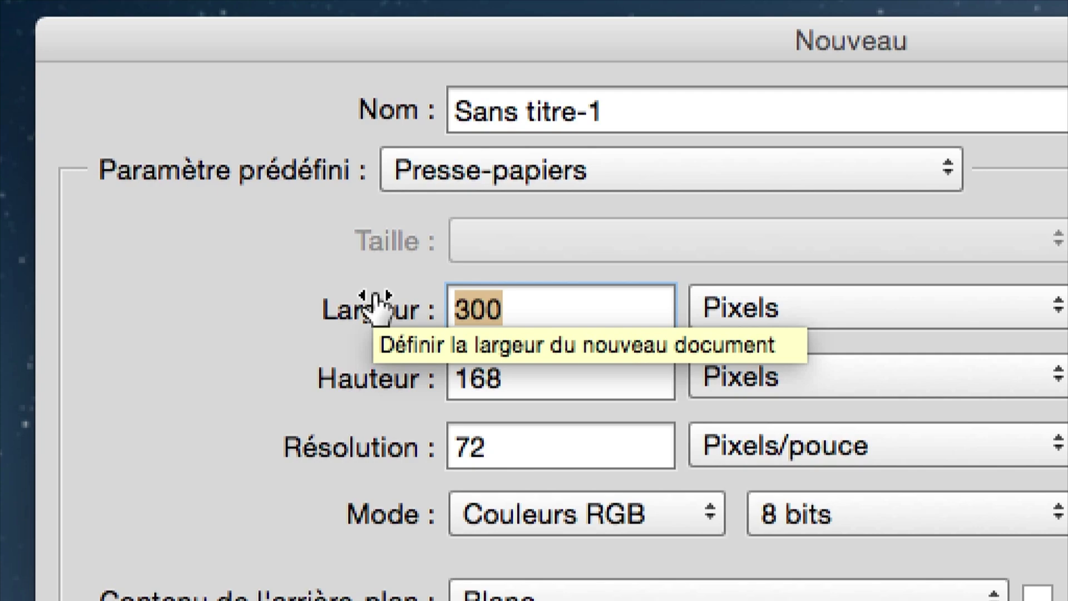
{"action": "type", "text": "500"}
{"action": "key", "text": "Tab"}
{"action": "type", "text": "500"}
{"action": "key", "text": "Tab"}
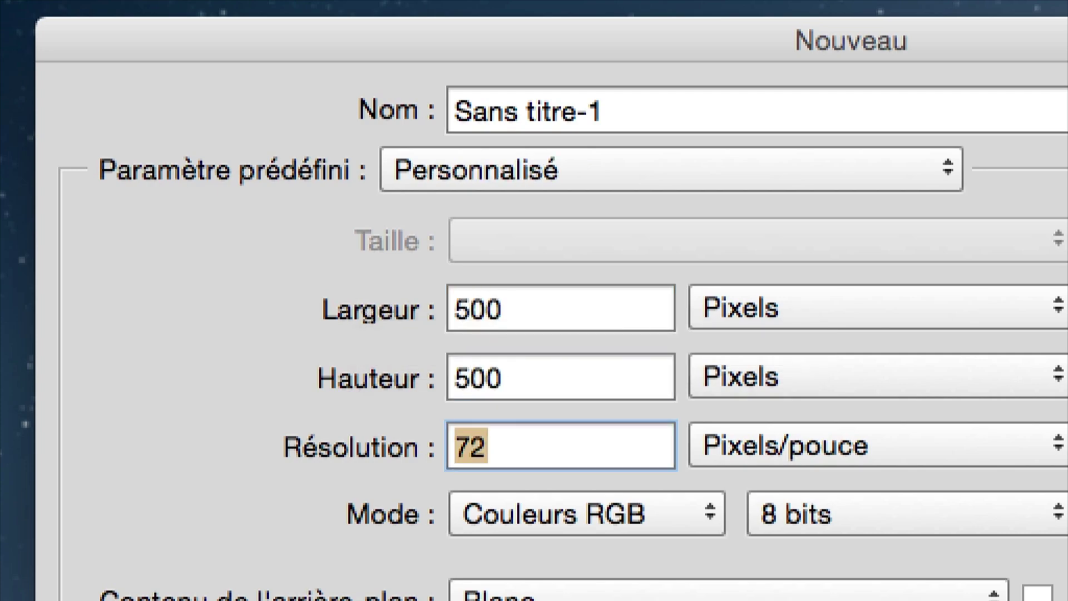
Create the document in pixels with 72 pixels/pouce, Couleurs RGB mode at 8 bits and a Blanc background.
{"action": "key", "text": "alt"}
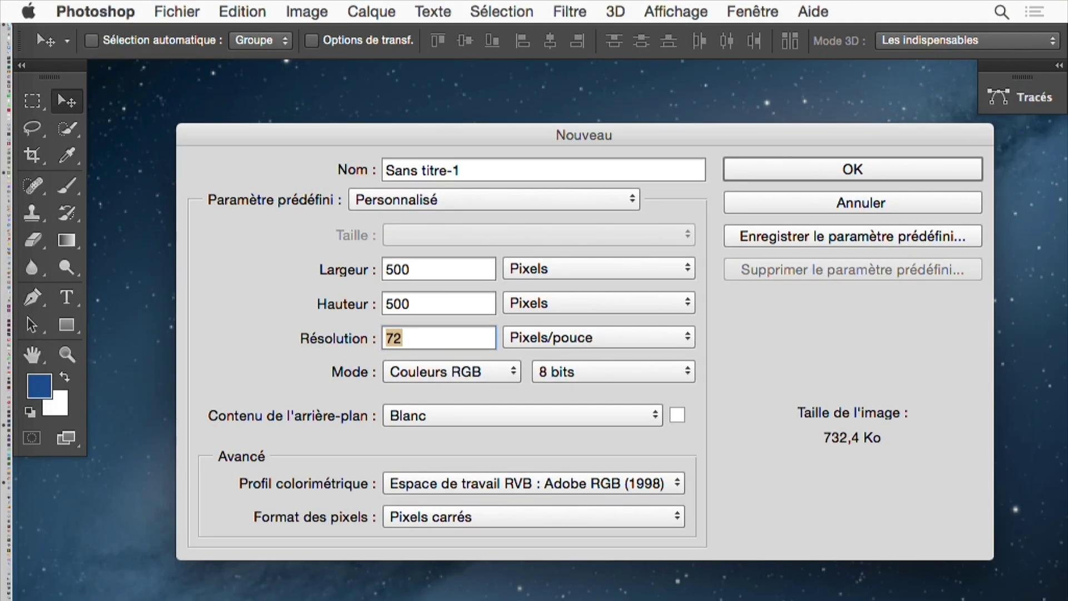
{"action": "left_click", "coordinate": [599, 268]}
{"action": "left_click", "coordinate": [599, 264]}
{"action": "key", "text": "alt"}
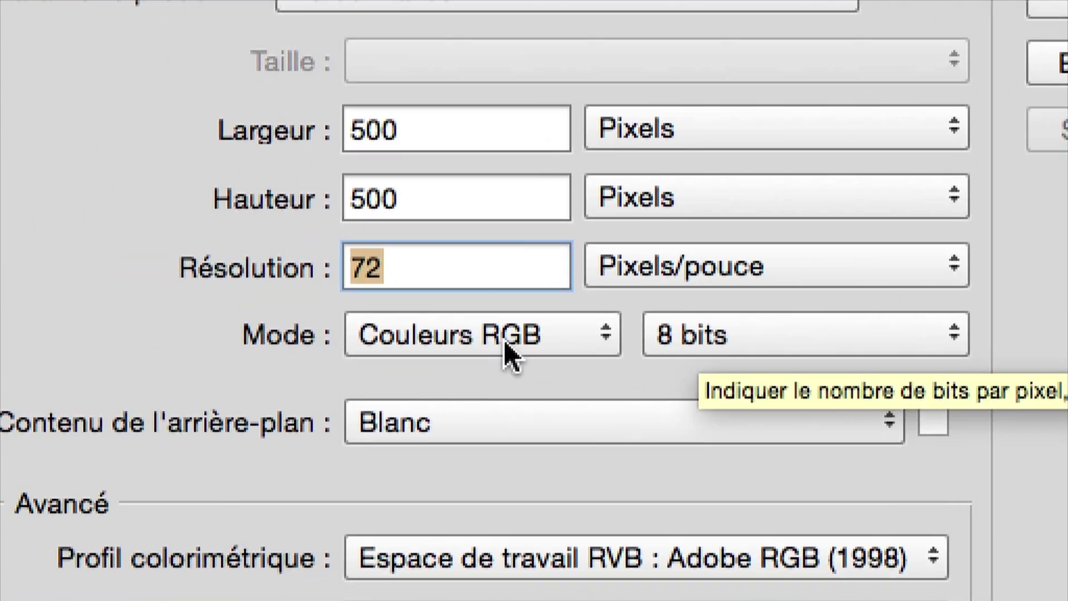
{"action": "left_click", "coordinate": [334, 484]}
{"action": "left_click", "coordinate": [508, 339]}
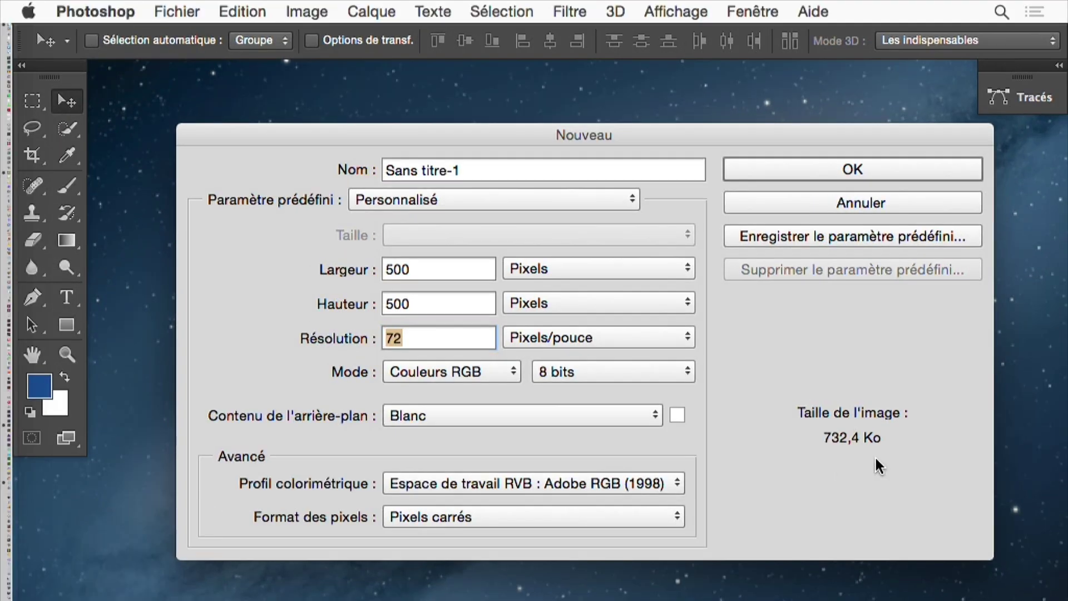
{"action": "left_click", "coordinate": [844, 173]}
Show the new document in full-screen mode with the menu bar.
{"action": "key", "text": "f"}
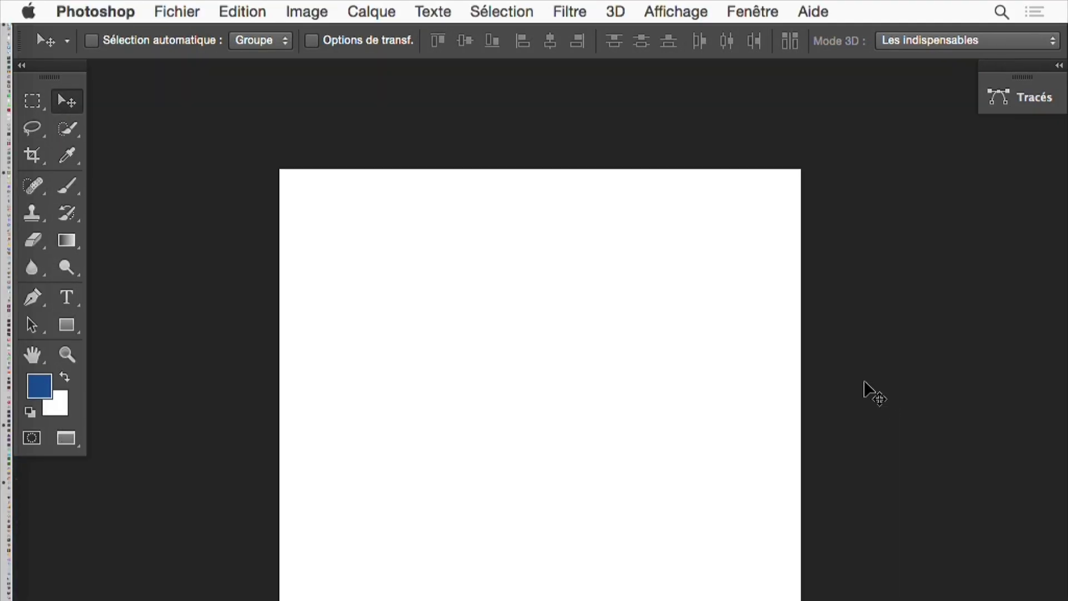
{"action": "left_click", "coordinate": [618, 456]}
{"action": "left_click", "coordinate": [565, 465], "text": "alt"}
{"action": "left_click_drag", "start_coordinate": [568, 408], "coordinate": [506, 341]}
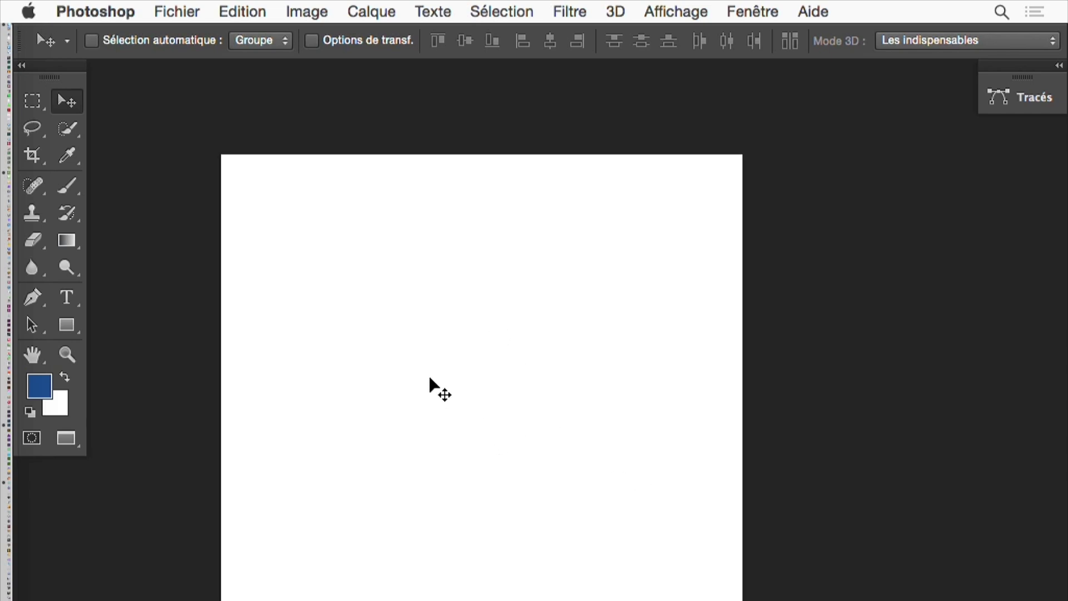
Make a circular selection in the upper-left area of the white canvas with the elliptical marquee.
{"action": "left_click_drag", "start_coordinate": [28, 101], "coordinate": [60, 119]}
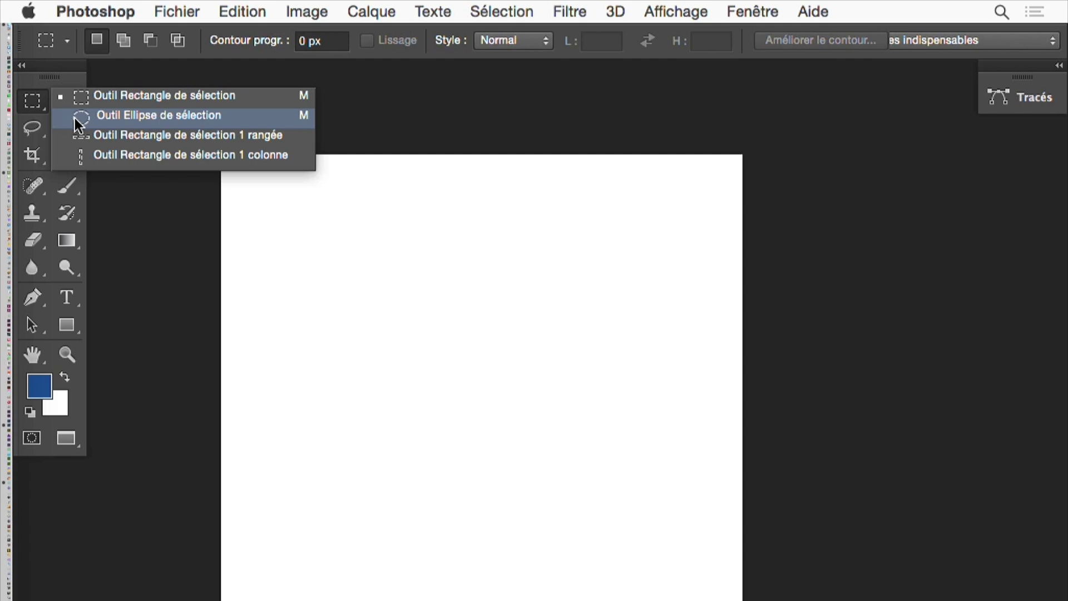
{"action": "left_click", "coordinate": [73, 116]}
{"action": "left_click_drag", "start_coordinate": [325, 229], "coordinate": [535, 416]}
{"action": "left_click_drag", "start_coordinate": [436, 341], "coordinate": [386, 312]}
{"action": "left_click", "coordinate": [436, 357]}
{"action": "left_click_drag", "start_coordinate": [282, 198], "coordinate": [503, 431]}
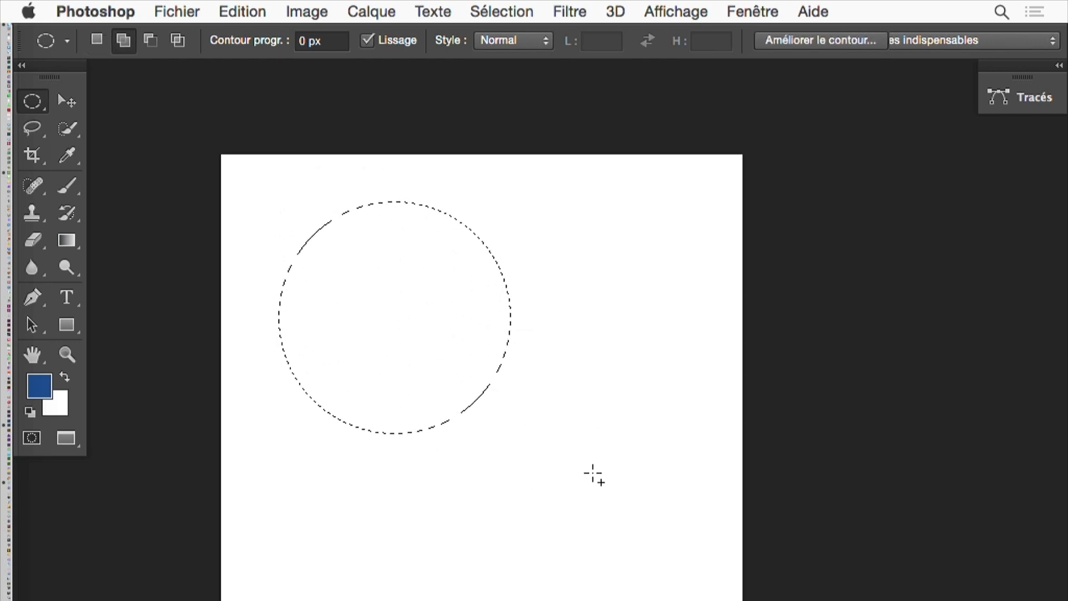
{"action": "left_click", "coordinate": [275, 209]}
{"action": "left_click_drag", "start_coordinate": [276, 209], "coordinate": [532, 462]}
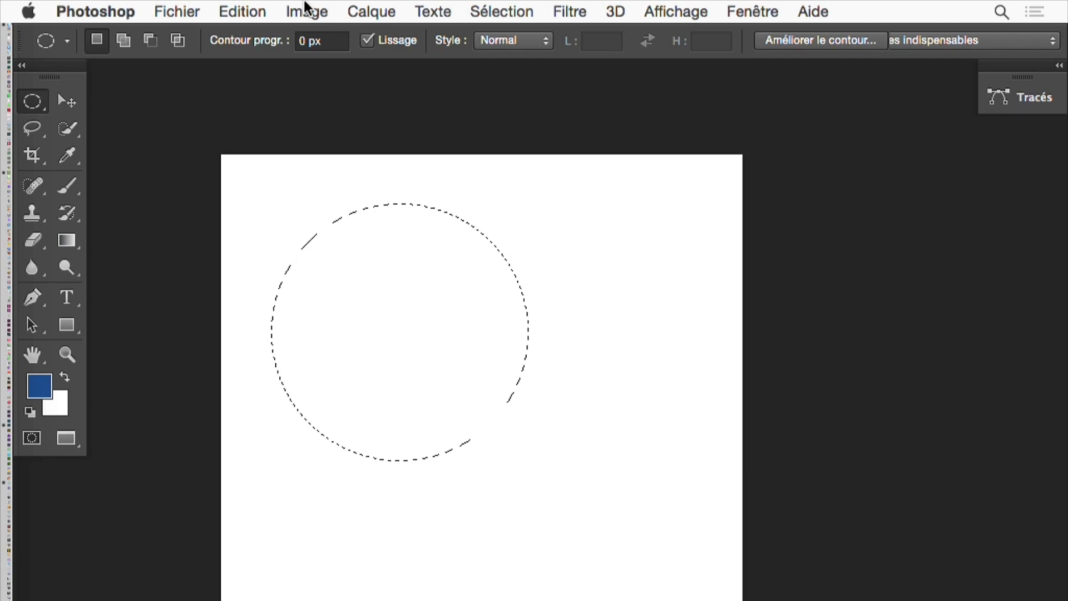
{"action": "left_click", "coordinate": [240, 10]}
{"action": "left_click", "coordinate": [303, 327]}
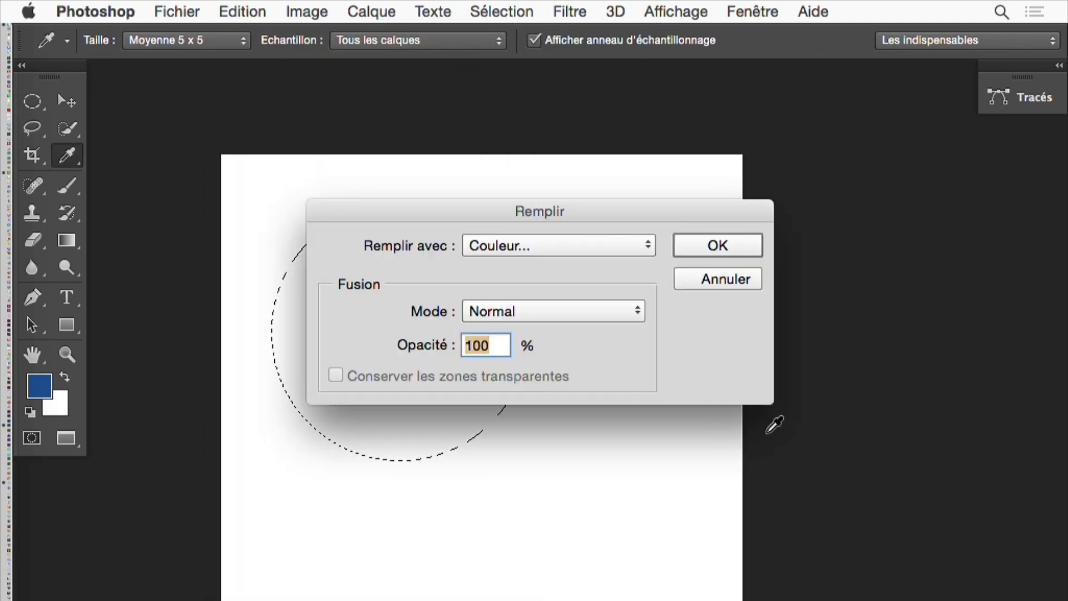
{"action": "left_click", "coordinate": [561, 248]}
{"action": "left_click", "coordinate": [561, 245]}
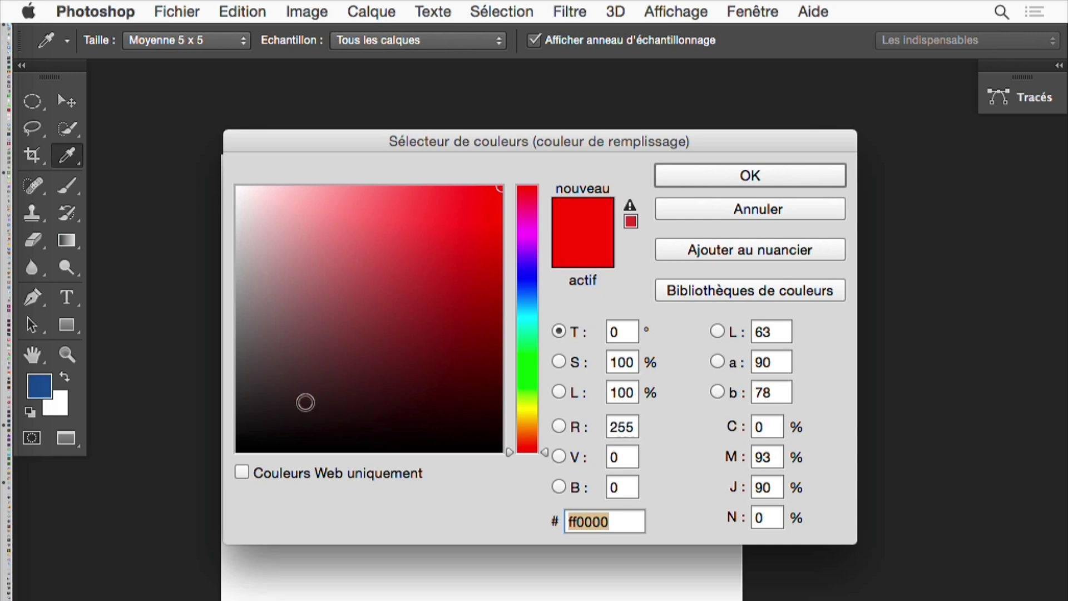
{"action": "double_click", "coordinate": [617, 393]}
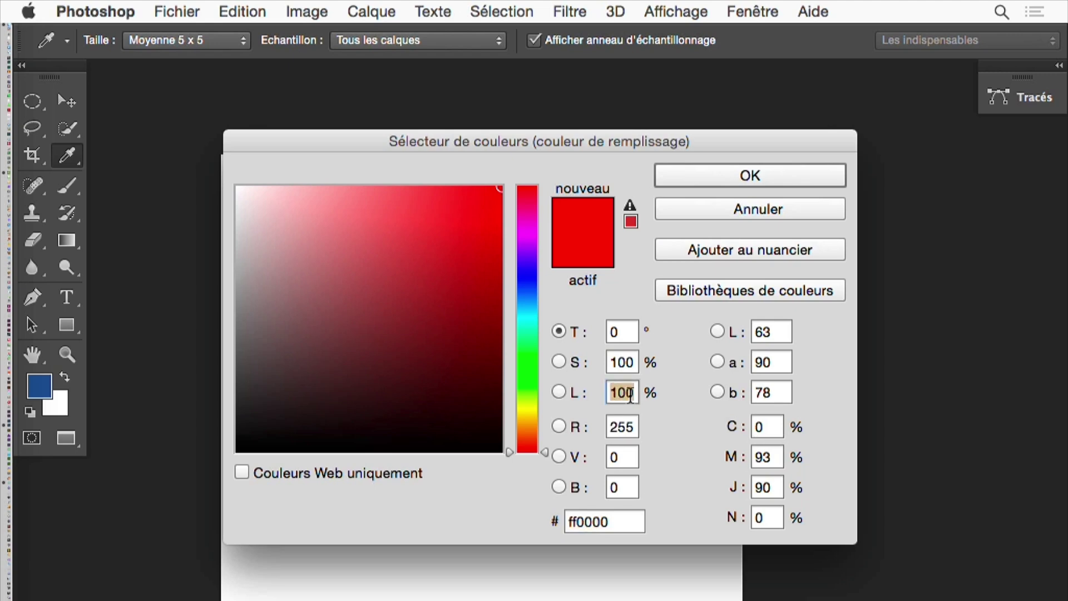
{"action": "key", "text": "alt"}
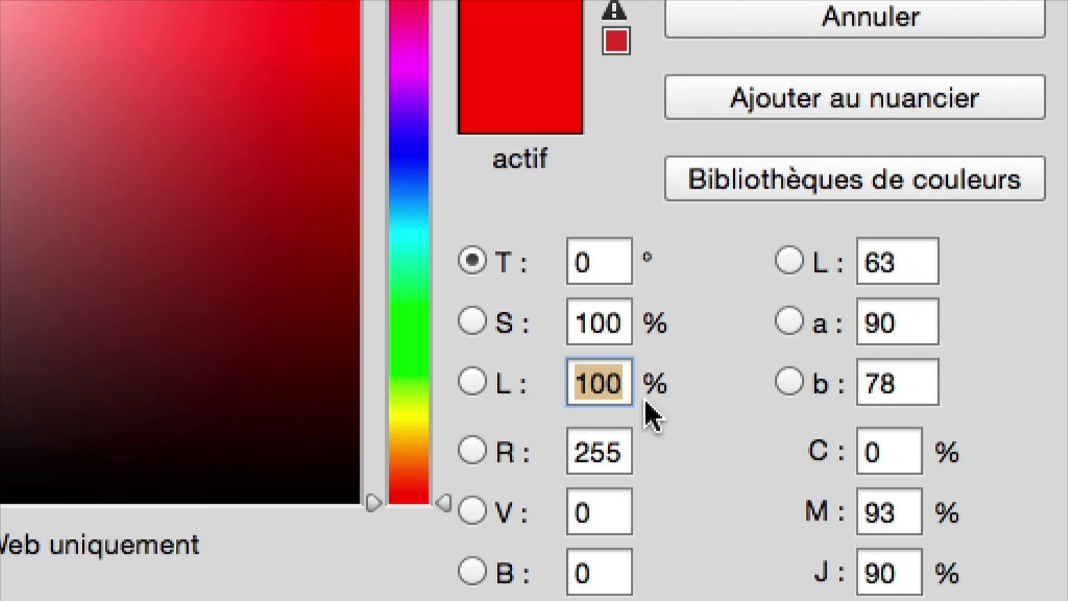
{"action": "type", "text": "25"}
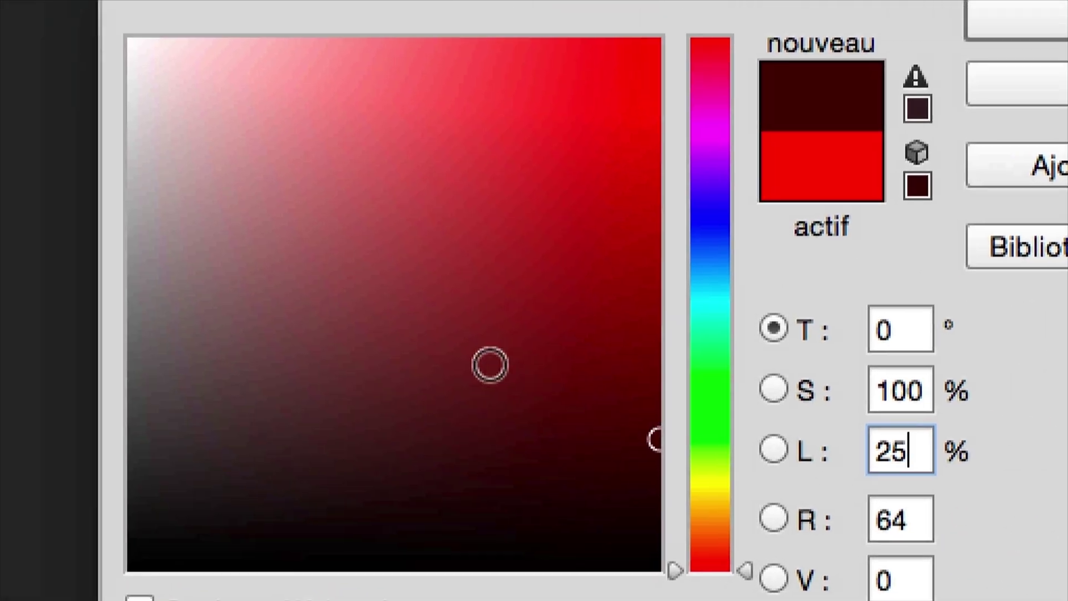
{"action": "left_click_drag", "start_coordinate": [189, 295], "coordinate": [0, 275]}
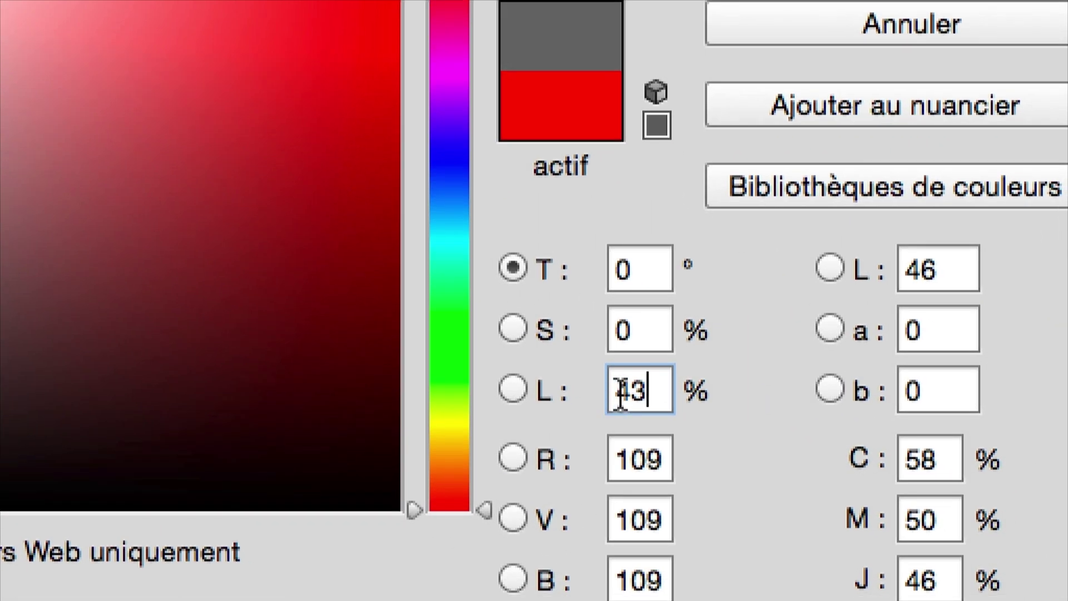
{"action": "double_click", "coordinate": [618, 392]}
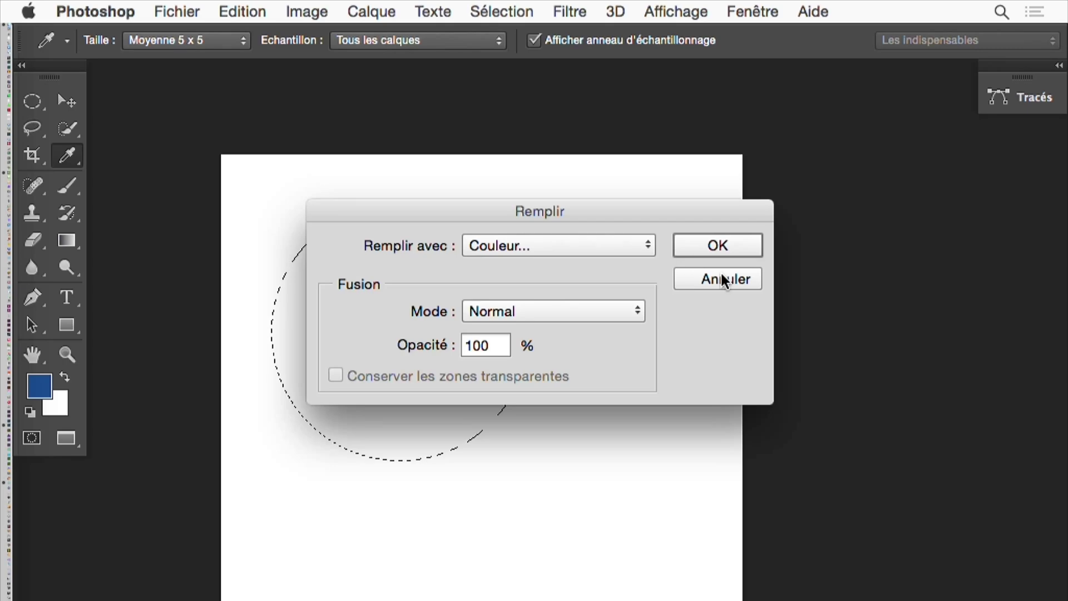
{"action": "left_click", "coordinate": [719, 276]}
Fill the circular selection with a custom neutral gray of 0% saturation and 25% brightness in Normal mode at 100% opacity.
{"action": "left_click", "coordinate": [238, 9]}
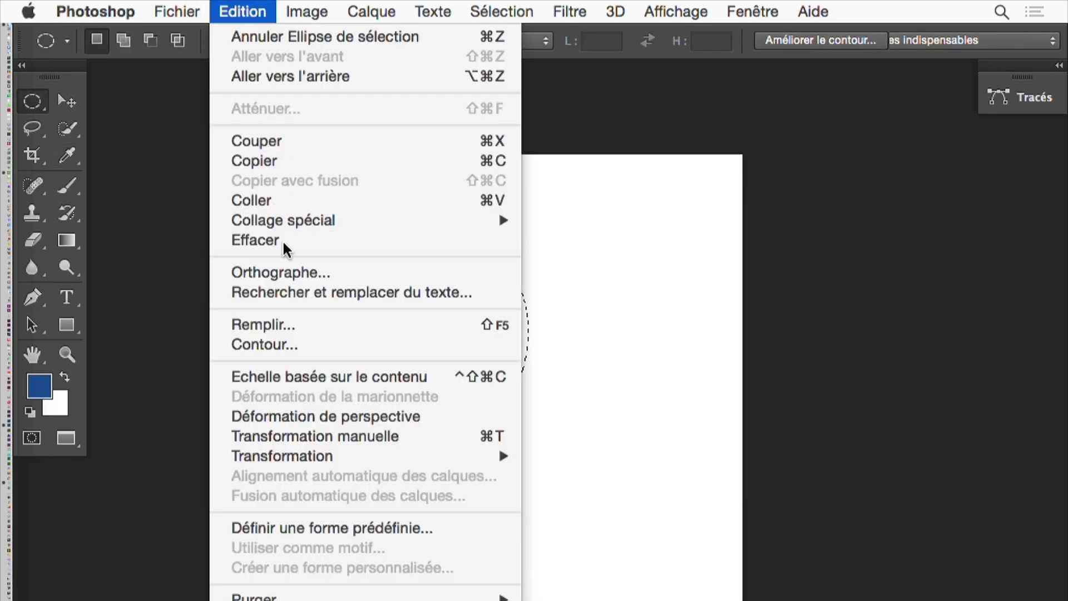
{"action": "left_click", "coordinate": [301, 328]}
{"action": "left_click", "coordinate": [500, 250]}
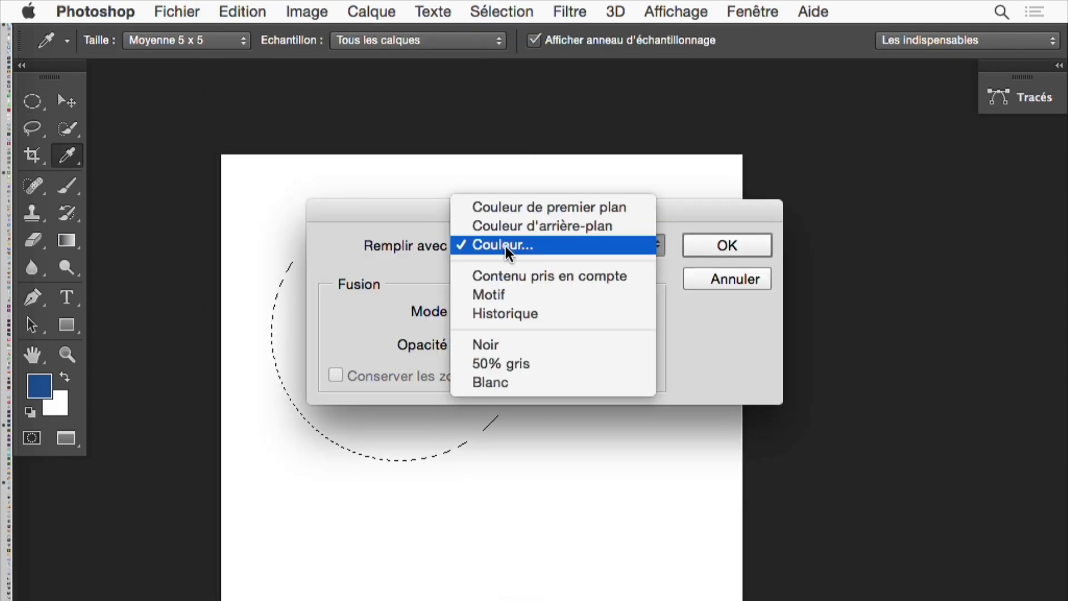
{"action": "left_click", "coordinate": [505, 246]}
{"action": "key", "text": "alt"}
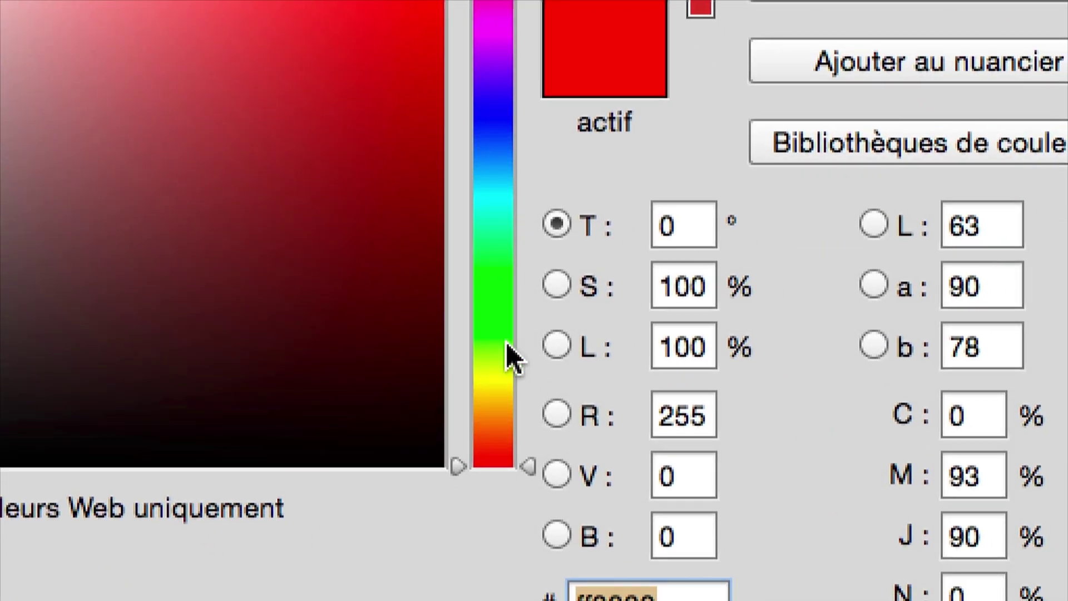
{"action": "left_click_drag", "start_coordinate": [0, 253], "coordinate": [0, 253]}
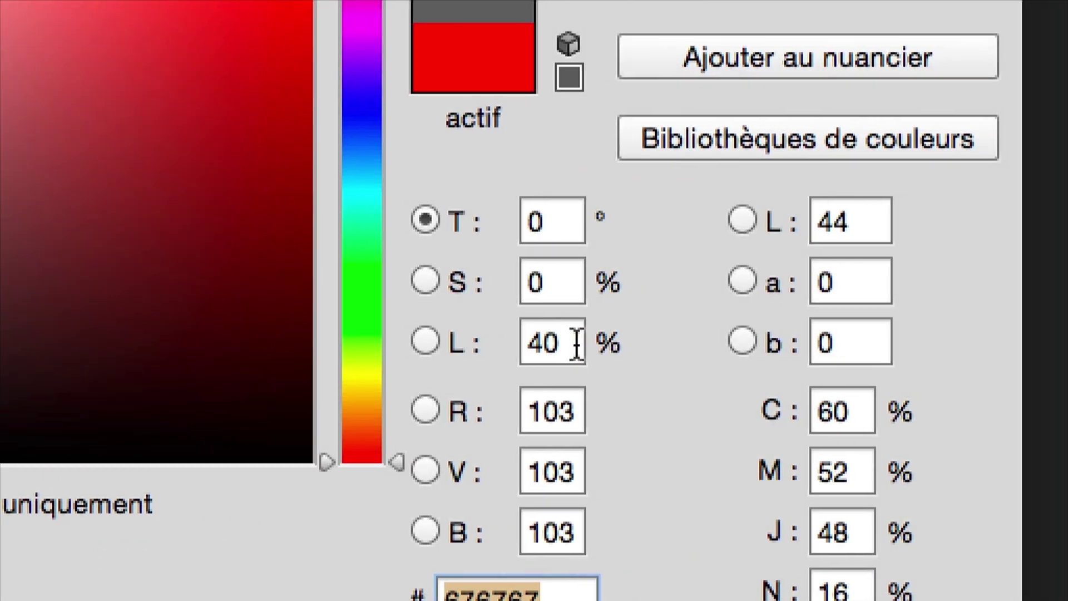
{"action": "double_click", "coordinate": [577, 345]}
{"action": "type", "text": "25"}
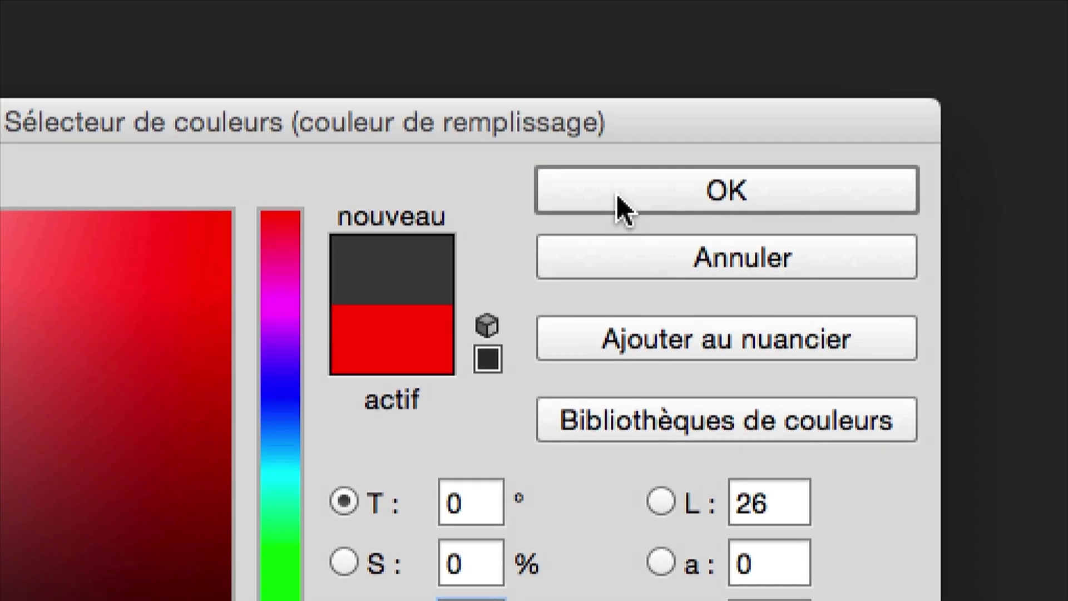
{"action": "left_click", "coordinate": [774, 156]}
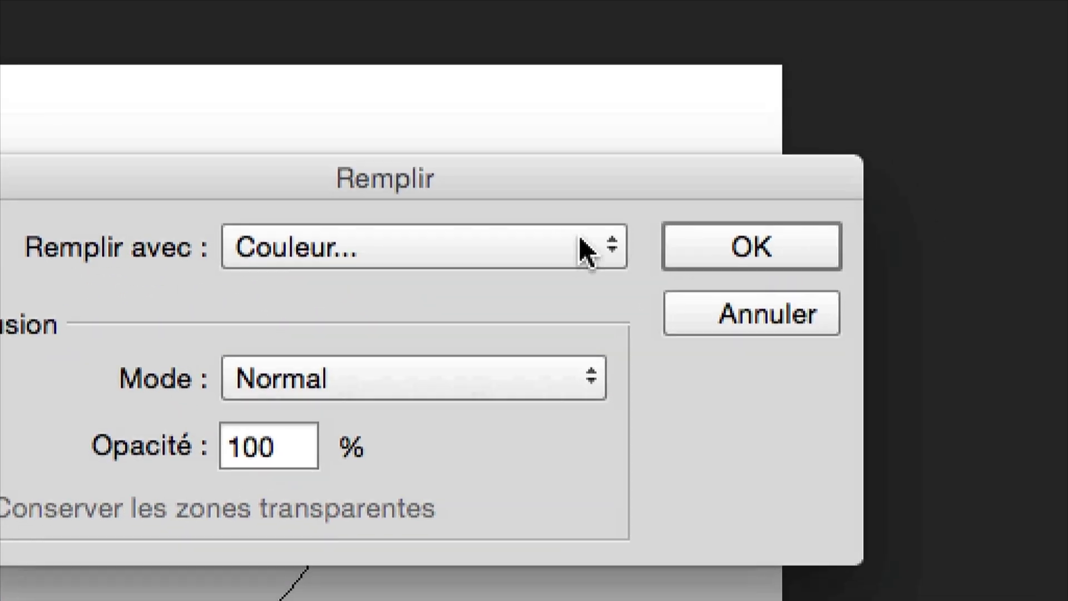
{"action": "left_click", "coordinate": [628, 253]}
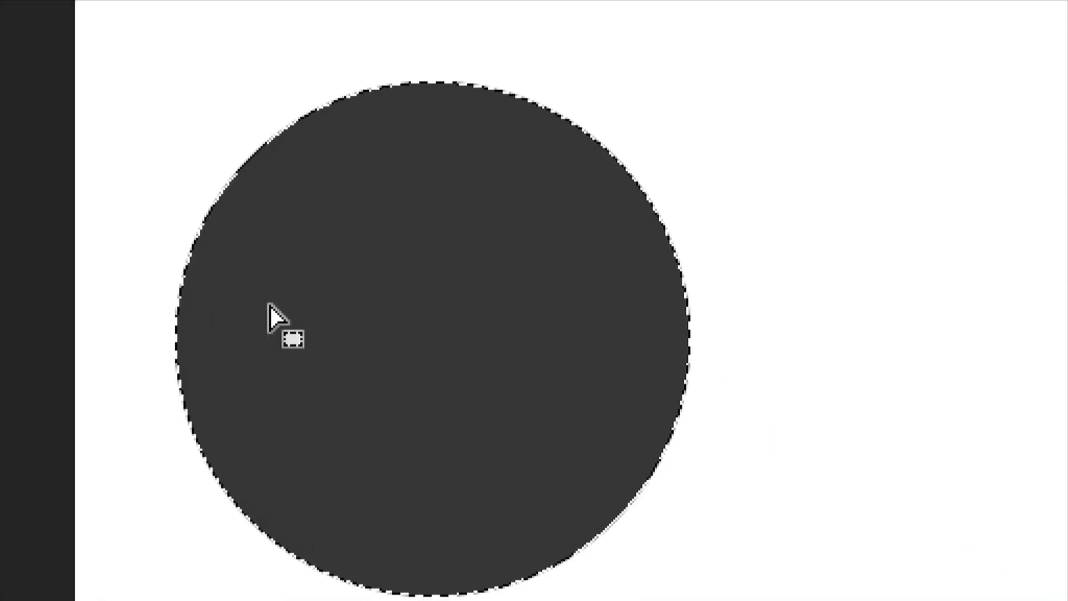
Move the circular selection diagonally down-right, still overlapping the dark disc, and fill it with a neutral gray of 75% brightness.
{"action": "left_click_drag", "start_coordinate": [269, 305], "coordinate": [567, 596]}
{"action": "left_click_drag", "start_coordinate": [374, 406], "coordinate": [327, 378]}
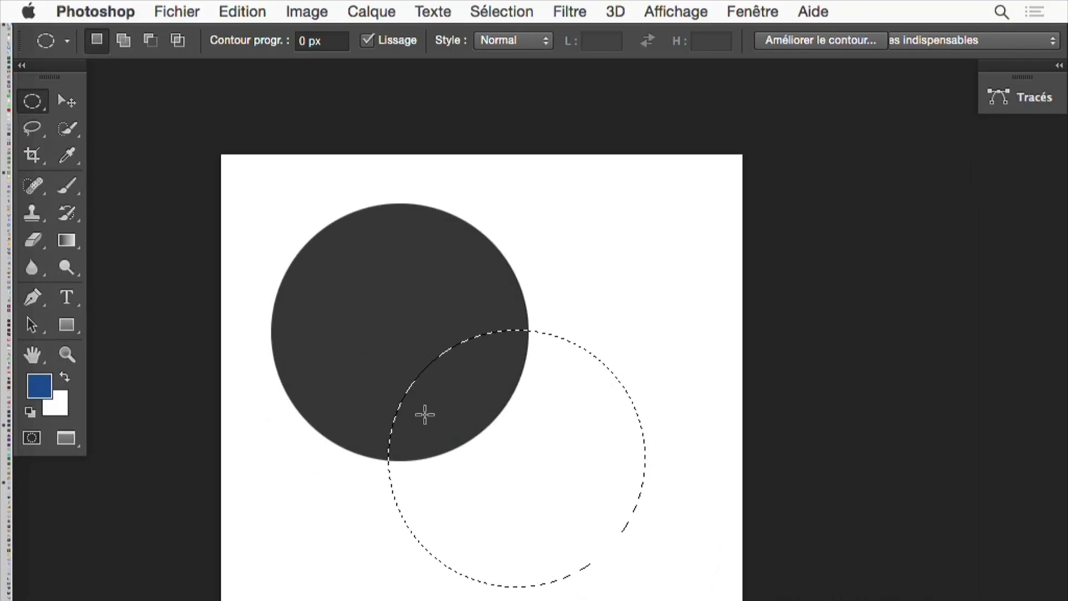
{"action": "left_click", "coordinate": [243, 12]}
{"action": "left_click", "coordinate": [298, 314]}
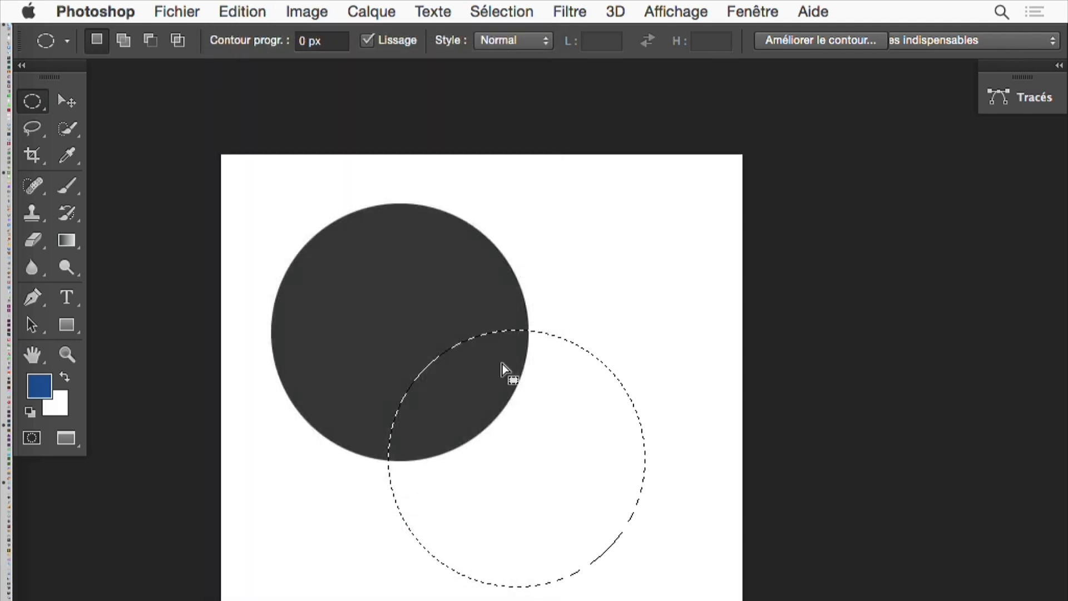
{"action": "left_click", "coordinate": [509, 249]}
{"action": "left_click", "coordinate": [511, 249]}
{"action": "key", "text": "alt"}
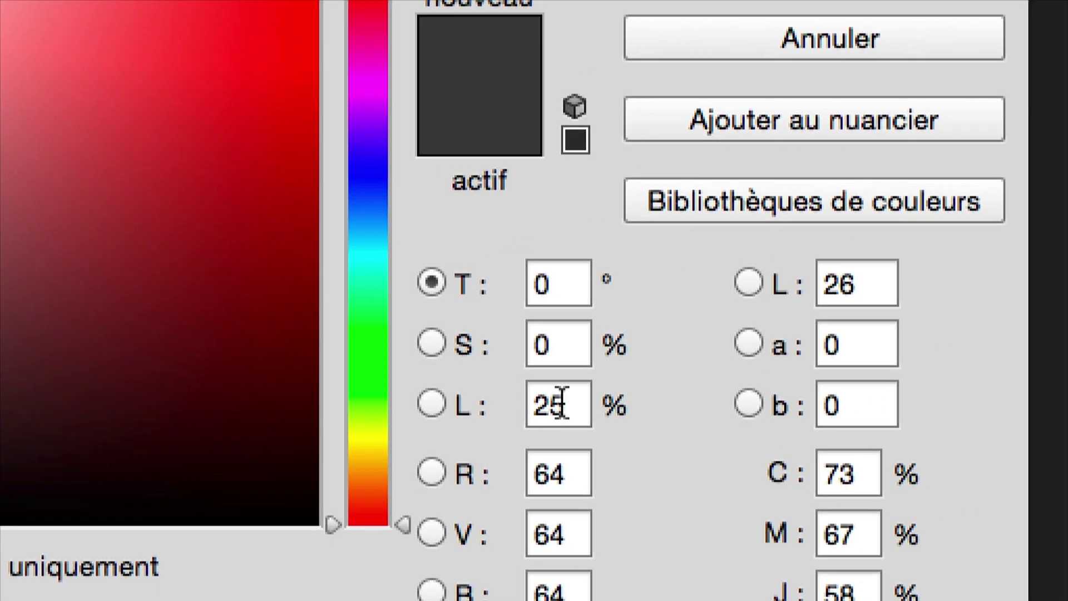
{"action": "left_click_drag", "start_coordinate": [619, 392], "coordinate": [602, 390]}
{"action": "type", "text": "7"}
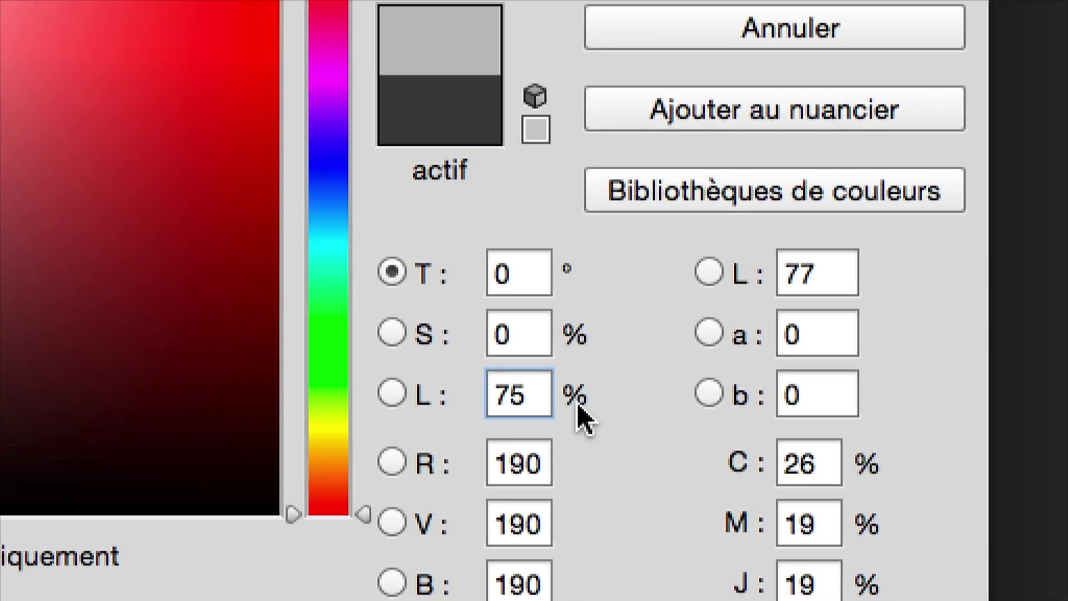
{"action": "double_click", "coordinate": [890, 526]}
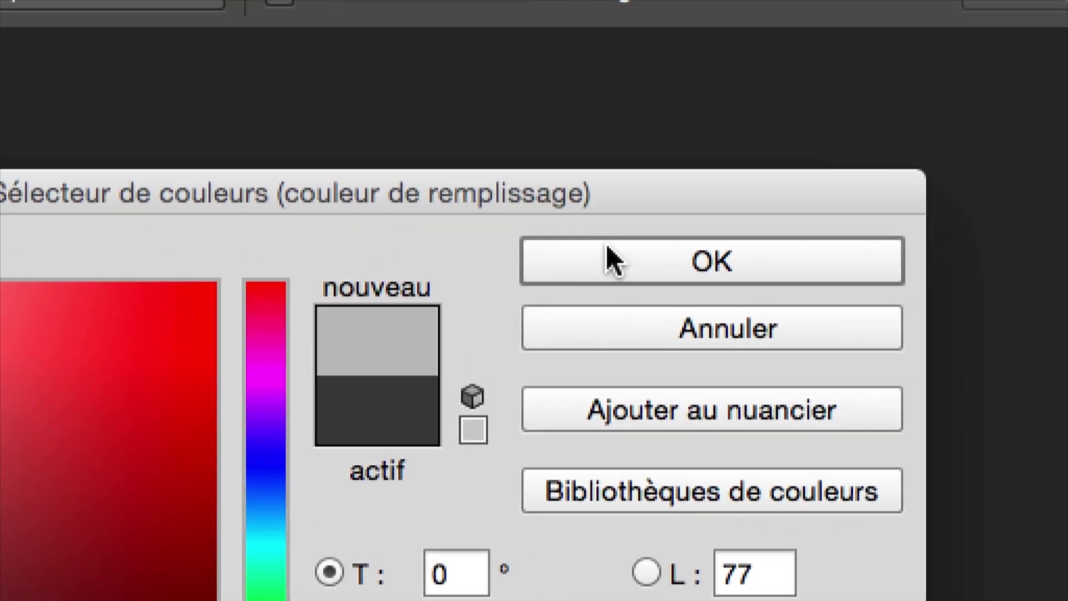
{"action": "left_click", "coordinate": [613, 197]}
{"action": "left_click", "coordinate": [737, 337]}
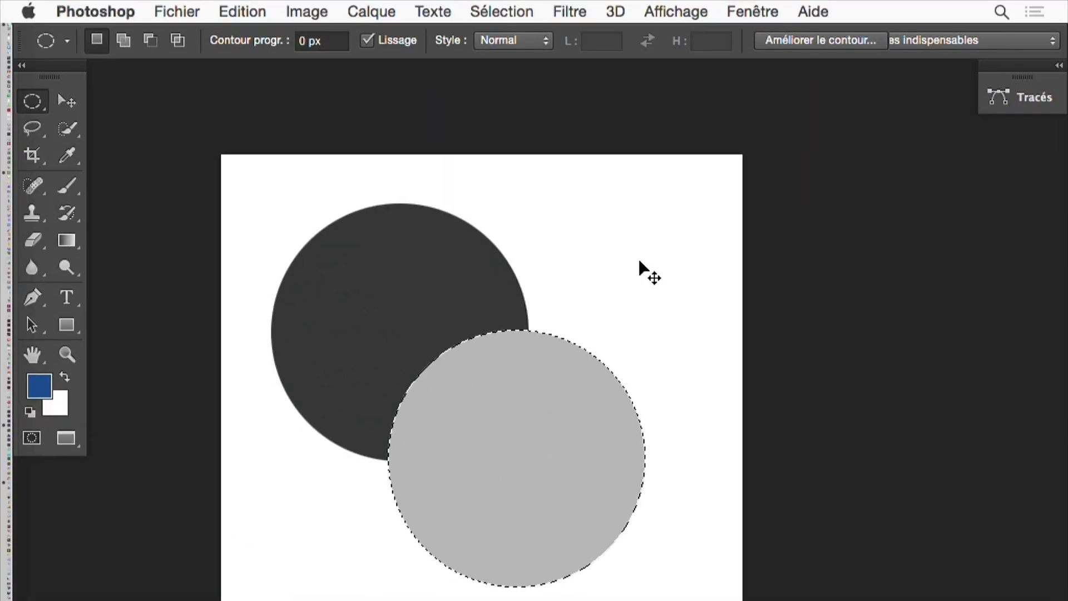
Remove the circular selection and save the document on the Bureau (desktop) as USM-01 in Photoshop format.
{"action": "left_click", "coordinate": [639, 261]}
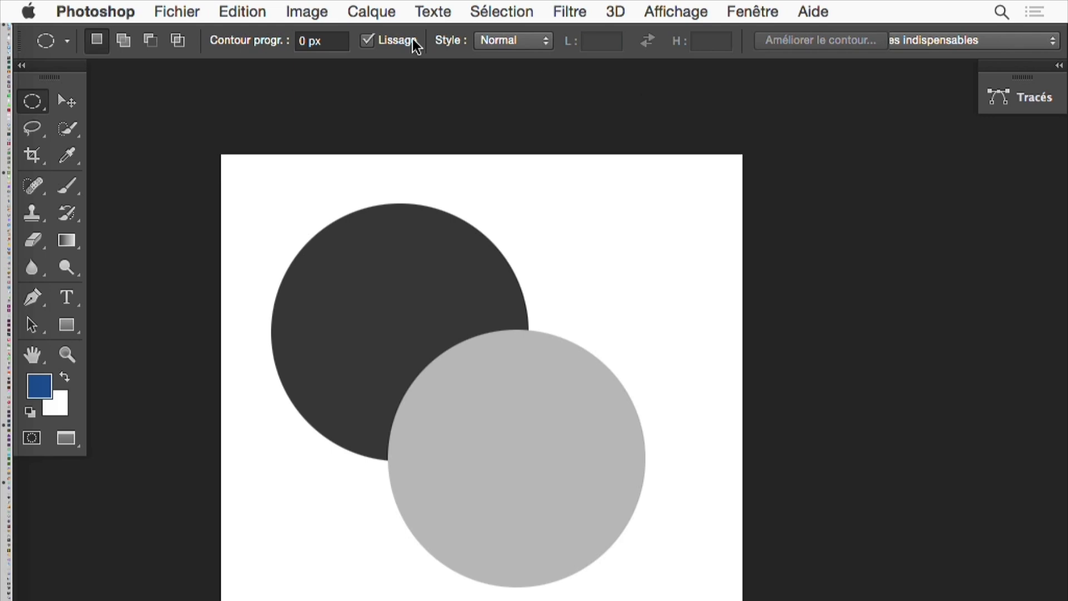
{"action": "left_click", "coordinate": [176, 11]}
{"action": "left_click", "coordinate": [281, 228]}
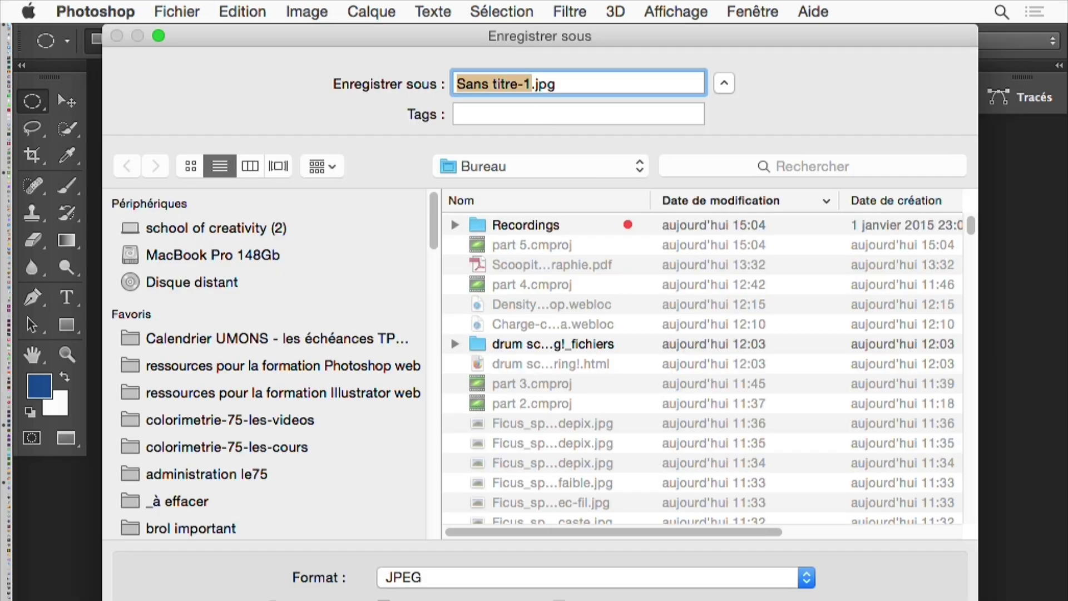
{"action": "type", "text": "USM-01"}
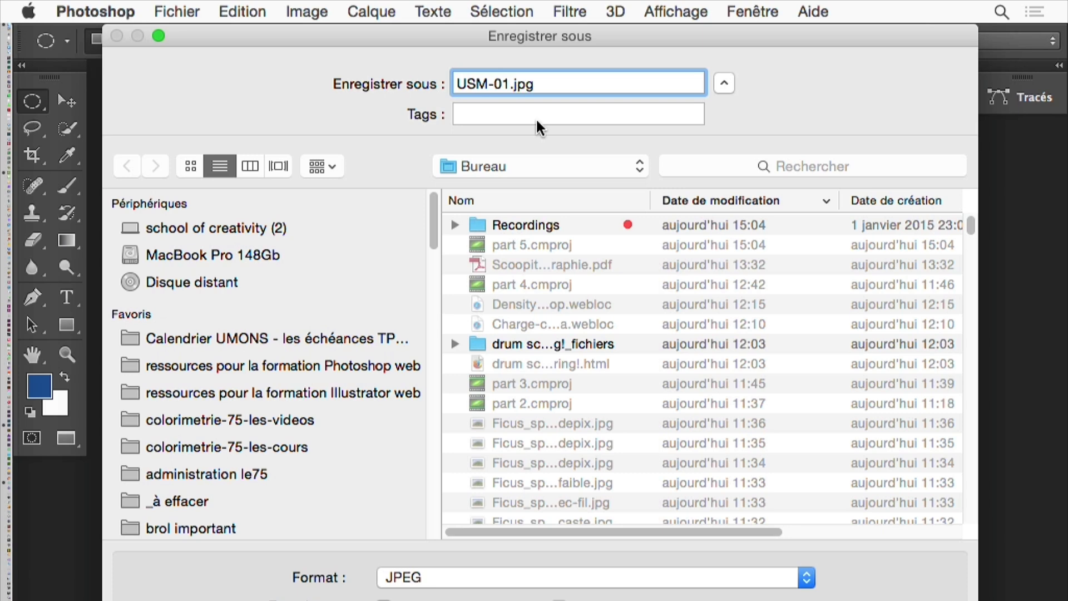
{"action": "left_click", "coordinate": [441, 575]}
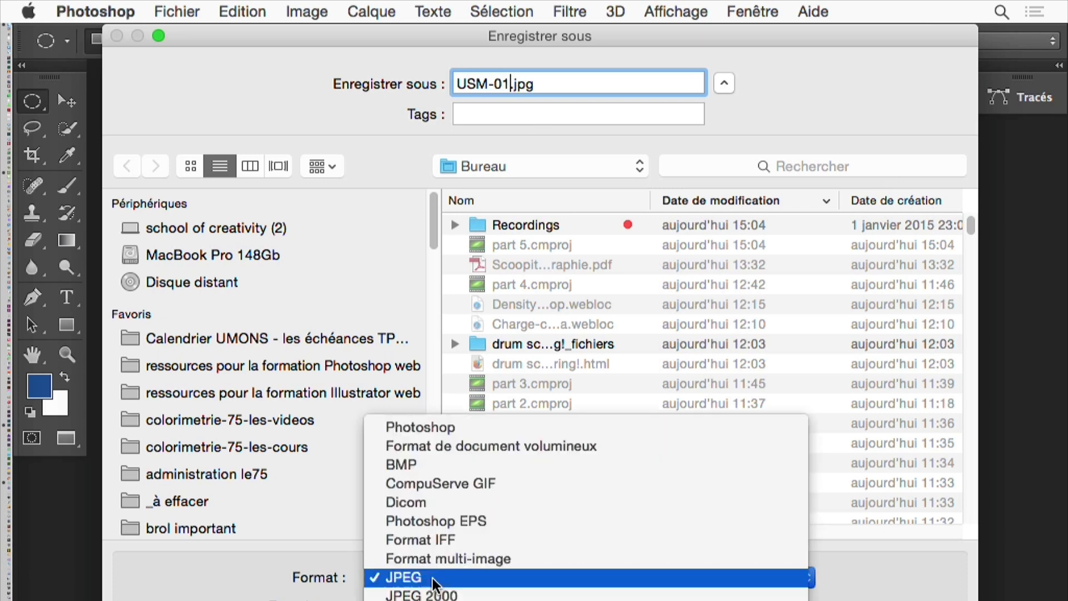
{"action": "left_click", "coordinate": [446, 429]}
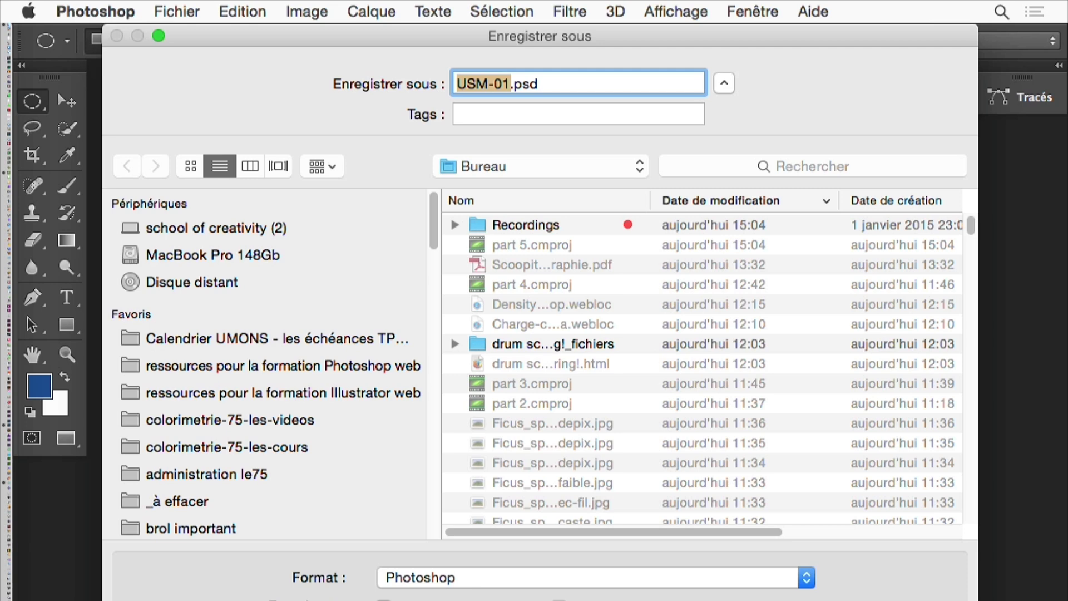
{"action": "key", "text": "Return"}
Start the Accentuation (Unsharp Mask) filter on the two discs and lower the radius to 0.1 pixels and the gain to 1%.
{"action": "left_click_drag", "start_coordinate": [395, 302], "coordinate": [315, 252]}
{"action": "left_click", "coordinate": [573, 11]}
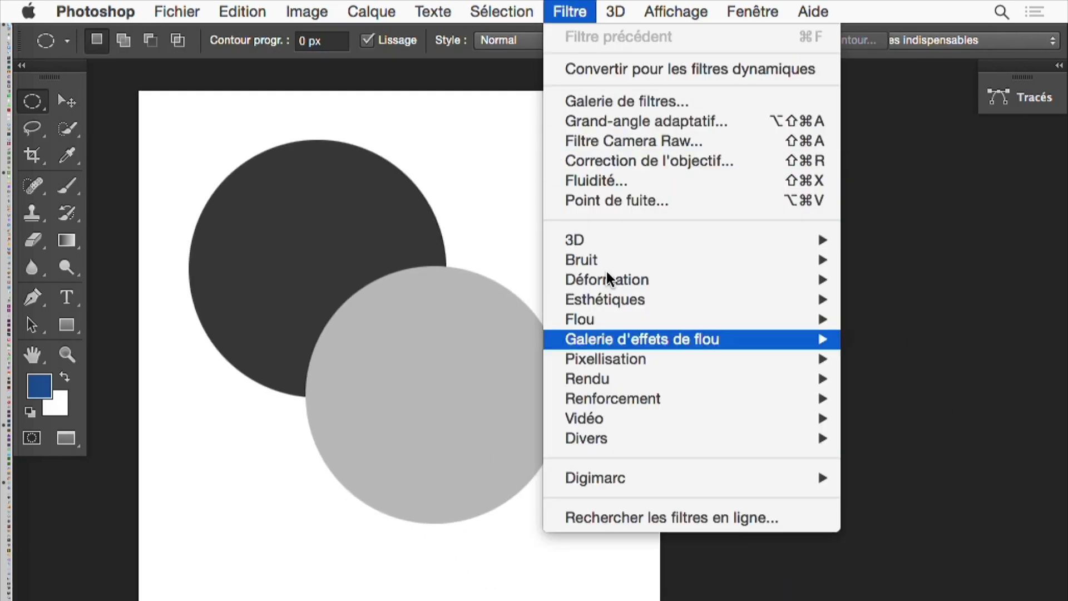
{"action": "mouse_move", "coordinate": [610, 410]}
{"action": "left_click", "coordinate": [971, 396]}
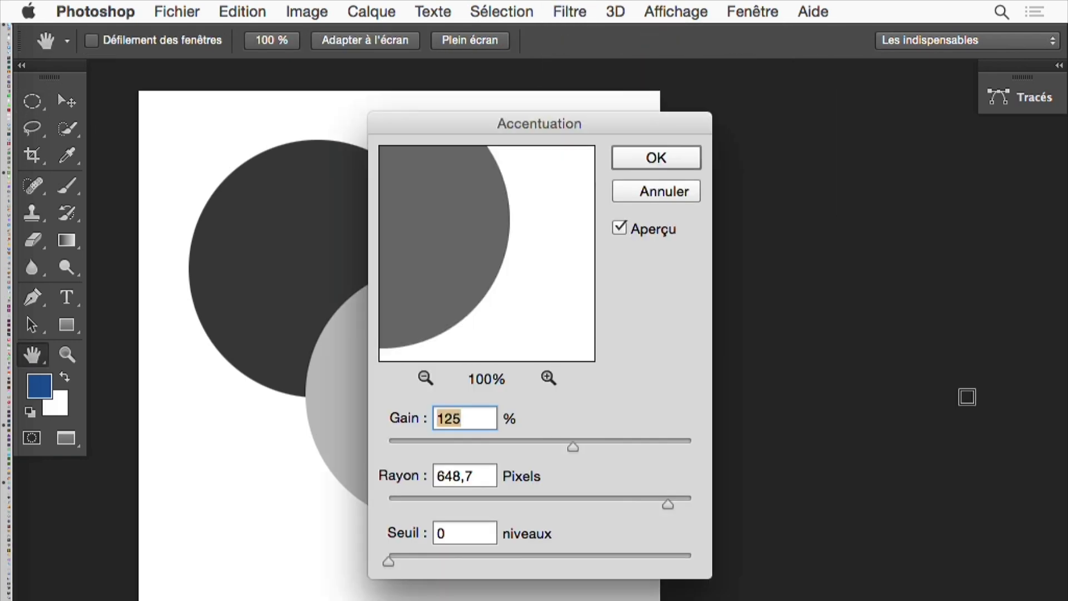
{"action": "left_click_drag", "start_coordinate": [506, 119], "coordinate": [776, 130]}
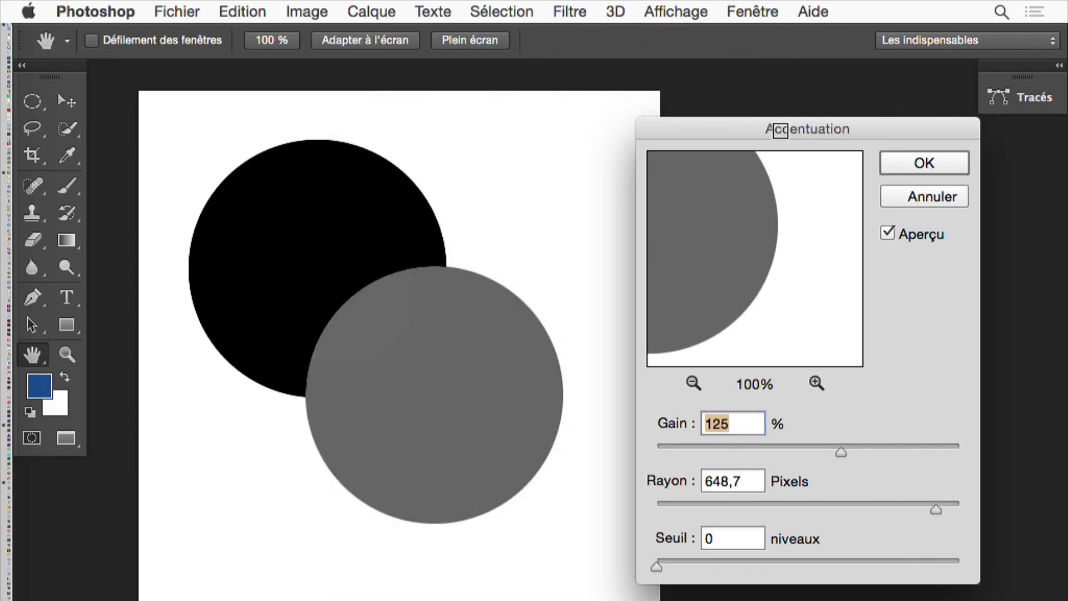
{"action": "key", "text": "alt"}
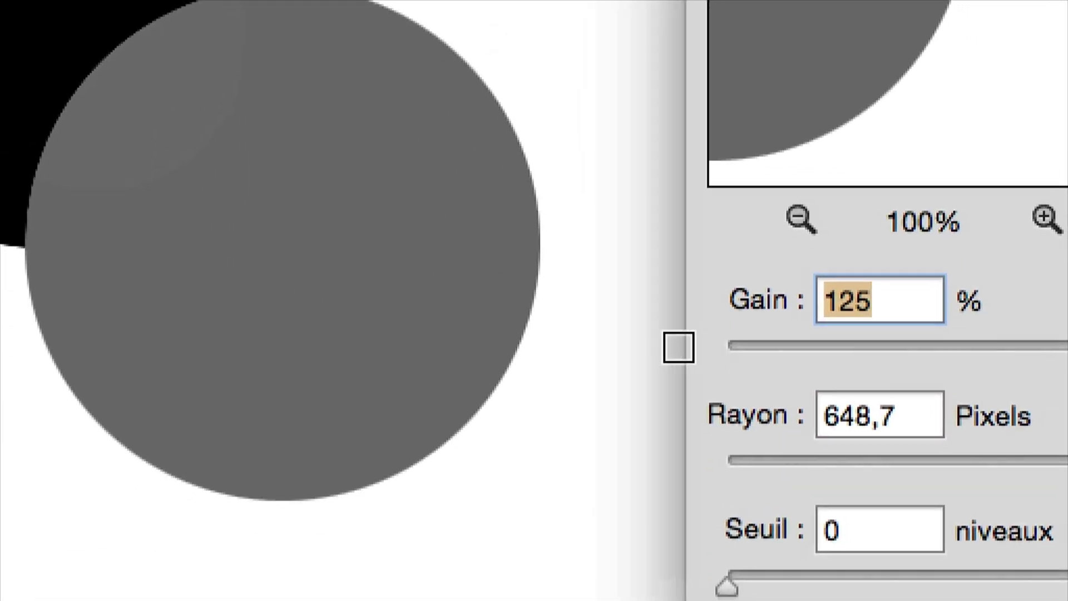
{"action": "left_click_drag", "start_coordinate": [767, 464], "coordinate": [660, 462]}
{"action": "left_click_drag", "start_coordinate": [749, 348], "coordinate": [695, 356]}
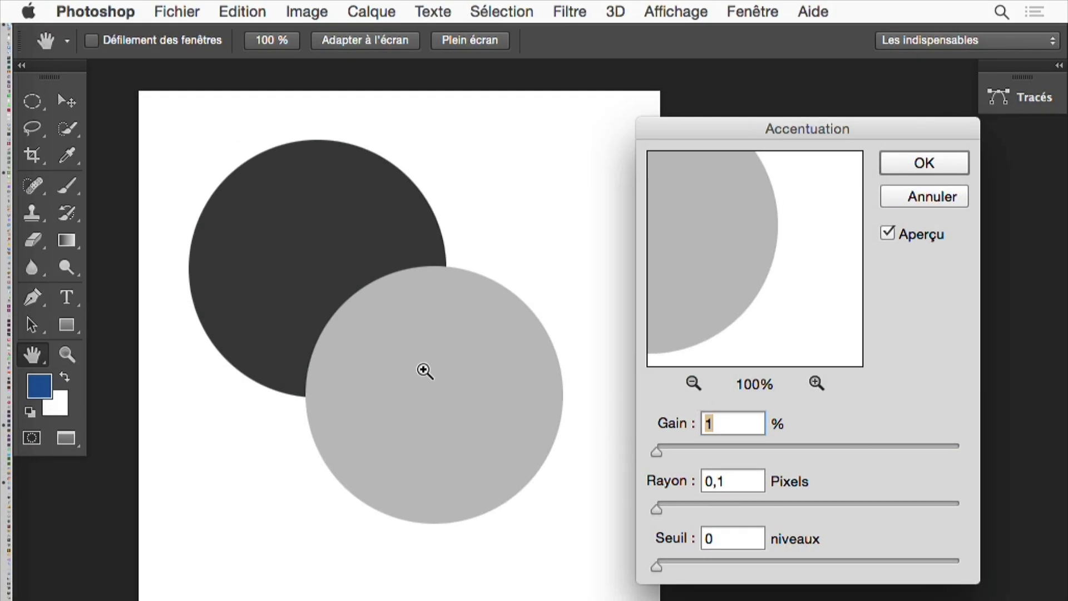
Examine the boundary between the overlapping discs close up, moving the filter dialog clear of the edge.
{"action": "left_click", "coordinate": [336, 311], "text": "super"}
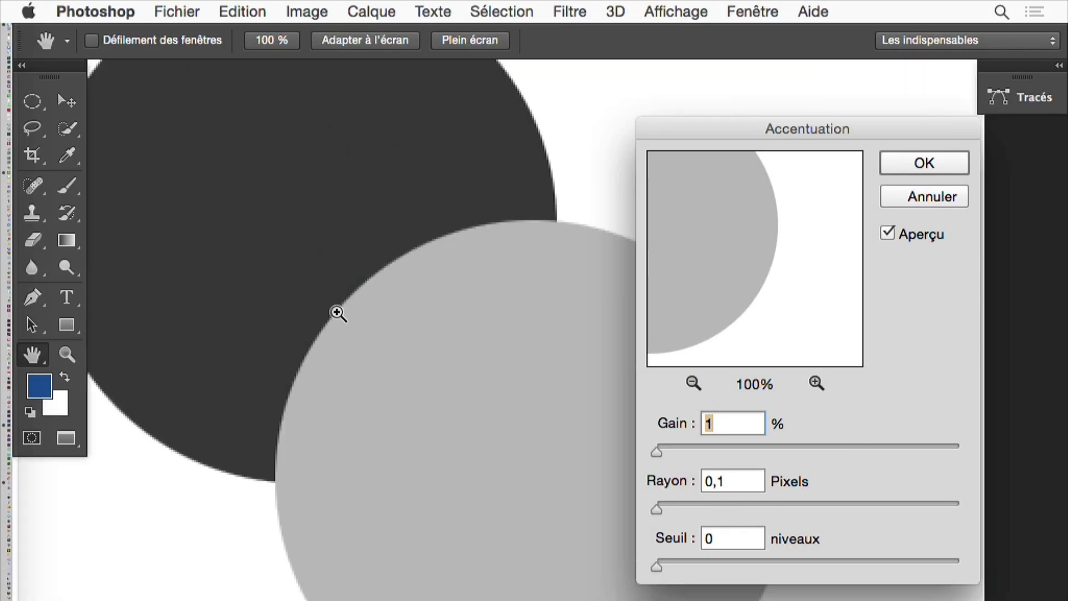
{"action": "left_click", "coordinate": [336, 309], "text": "super"}
{"action": "left_click", "coordinate": [435, 409], "text": "alt+super"}
{"action": "left_click", "coordinate": [440, 416], "text": "alt+super"}
{"action": "left_click_drag", "start_coordinate": [452, 426], "coordinate": [417, 376]}
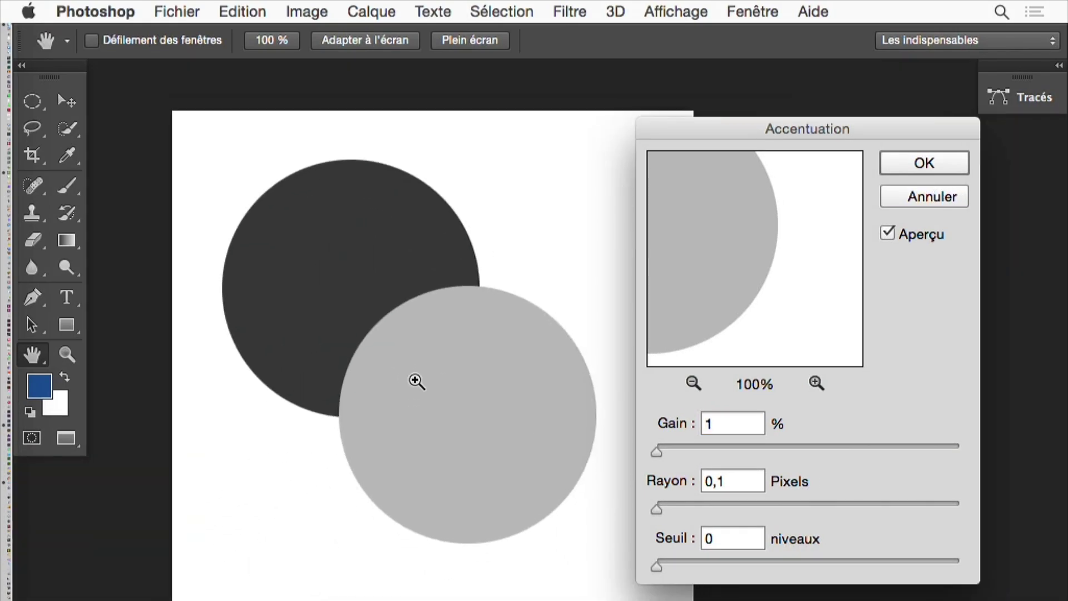
{"action": "left_click", "coordinate": [418, 377], "text": "super"}
{"action": "left_click", "coordinate": [425, 411], "text": "alt+super"}
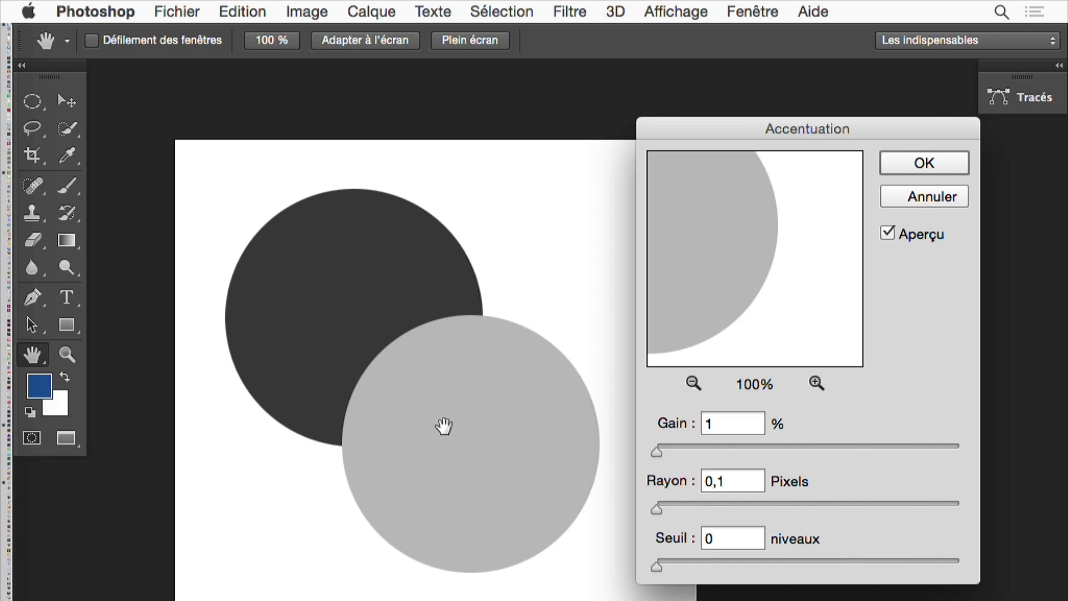
{"action": "left_click", "coordinate": [443, 410], "text": "super"}
{"action": "left_click_drag", "start_coordinate": [409, 392], "coordinate": [422, 430]}
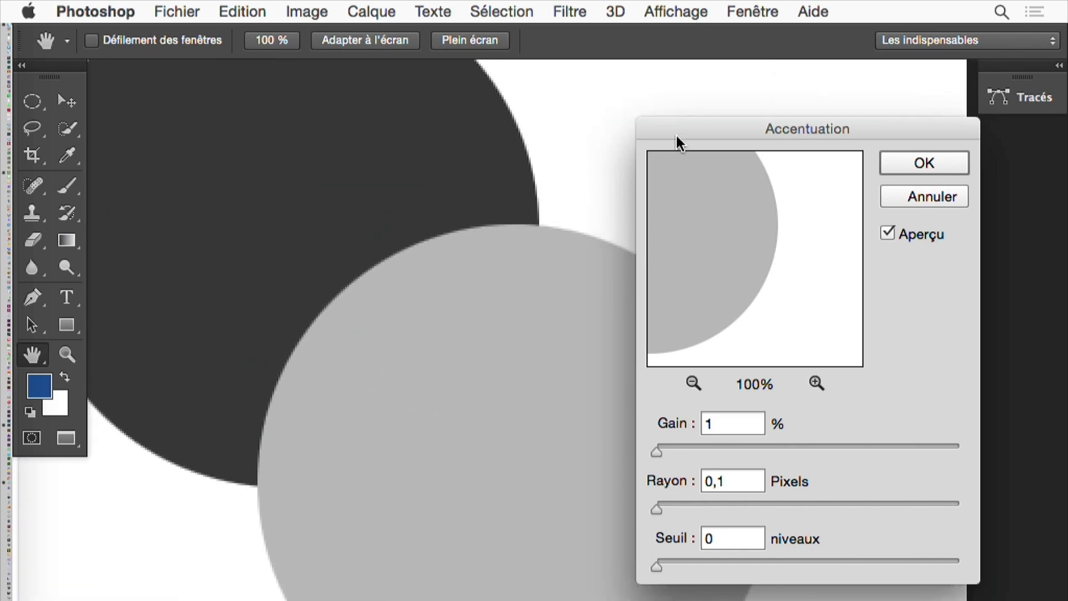
{"action": "left_click_drag", "start_coordinate": [677, 139], "coordinate": [695, 76]}
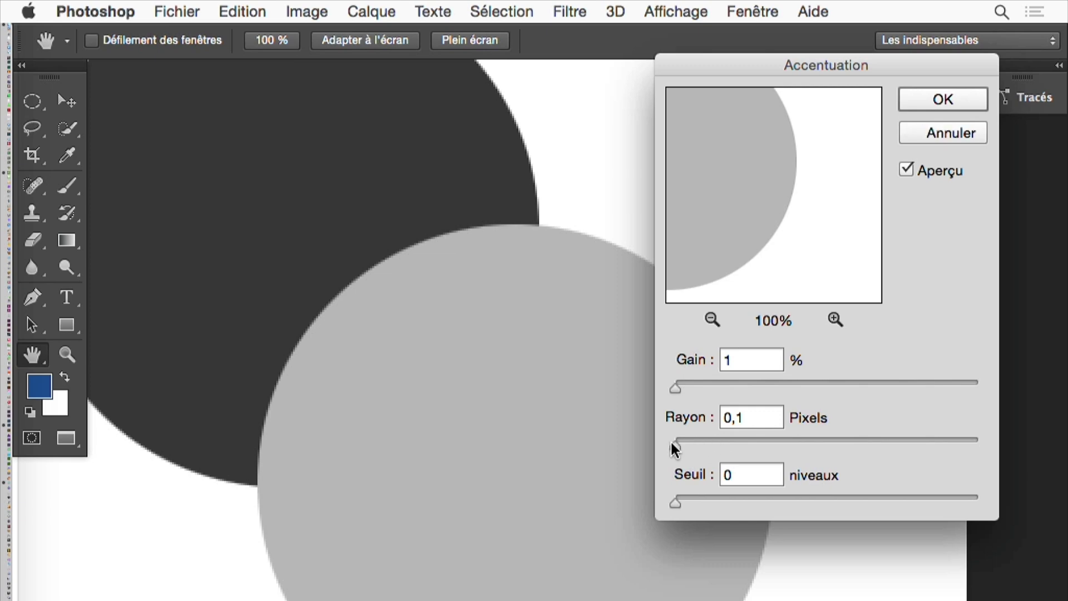
Try the sharpening with a gain of 136%, raising the radius from 0.5 to 1.8 pixels.
{"action": "left_click_drag", "start_coordinate": [676, 445], "coordinate": [681, 443]}
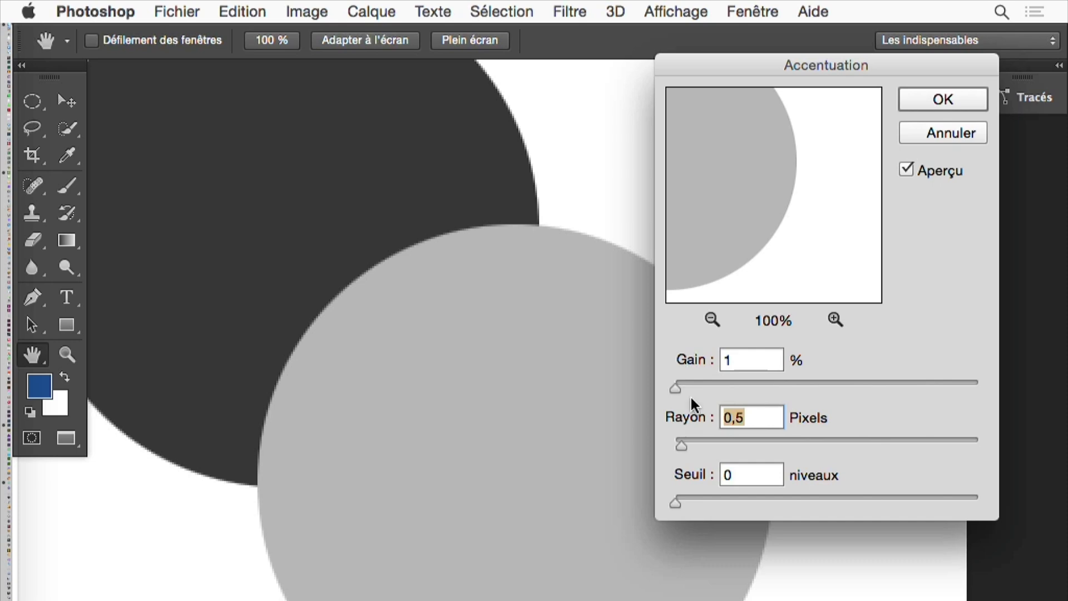
{"action": "left_click_drag", "start_coordinate": [699, 383], "coordinate": [735, 383]}
{"action": "left_click_drag", "start_coordinate": [812, 384], "coordinate": [869, 378]}
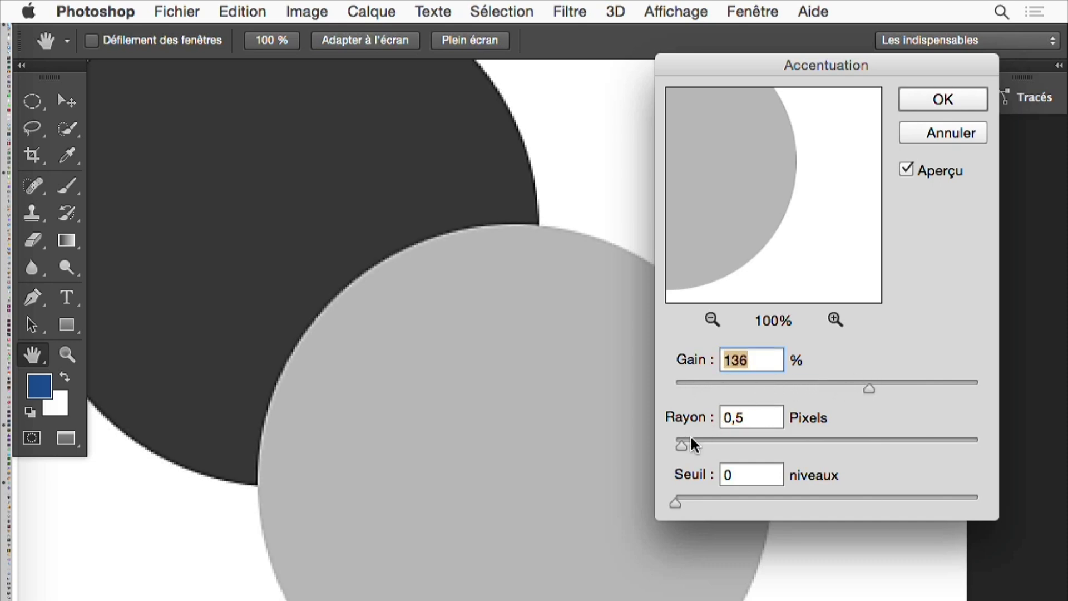
{"action": "left_click_drag", "start_coordinate": [691, 443], "coordinate": [702, 442]}
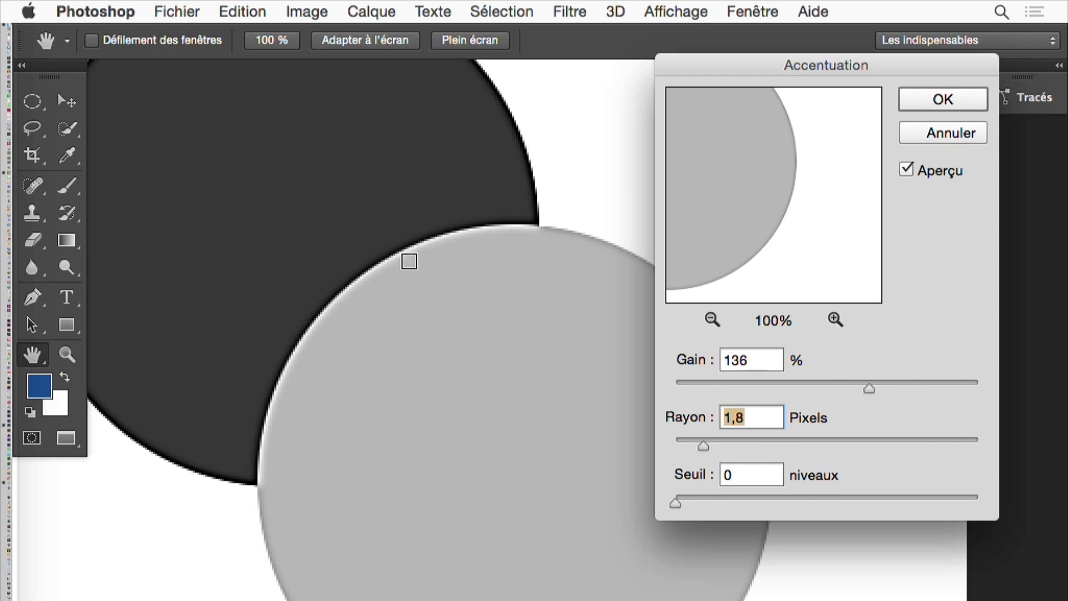
{"action": "key", "text": "alt"}
Try a threshold of 41 levels and restore it to 0, then set the radius to 3.8 pixels and the gain to 225%.
{"action": "left_click", "coordinate": [900, 384]}
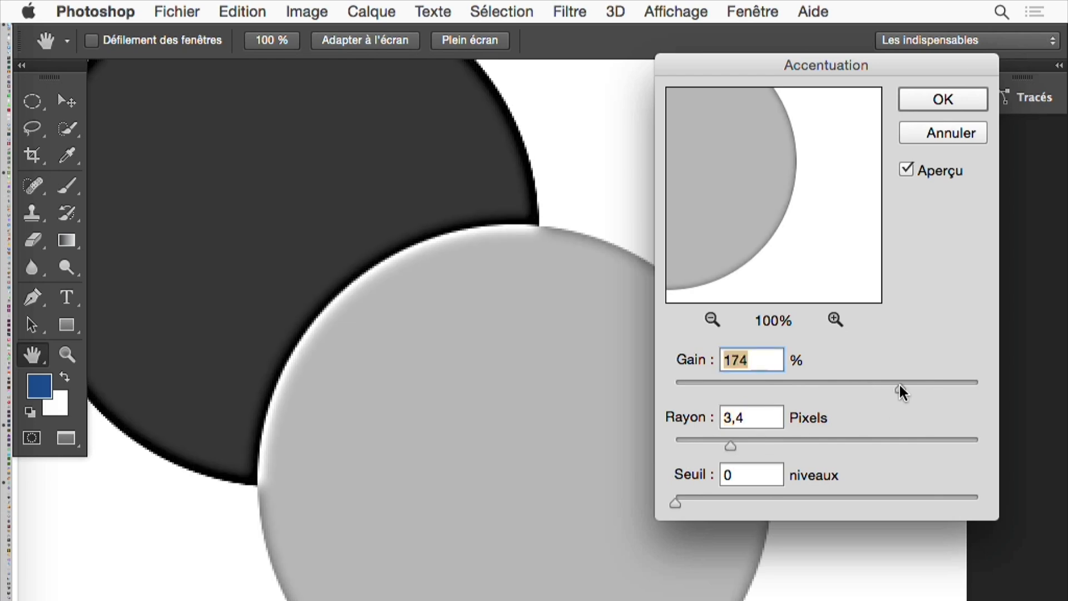
{"action": "left_click_drag", "start_coordinate": [699, 496], "coordinate": [739, 499]}
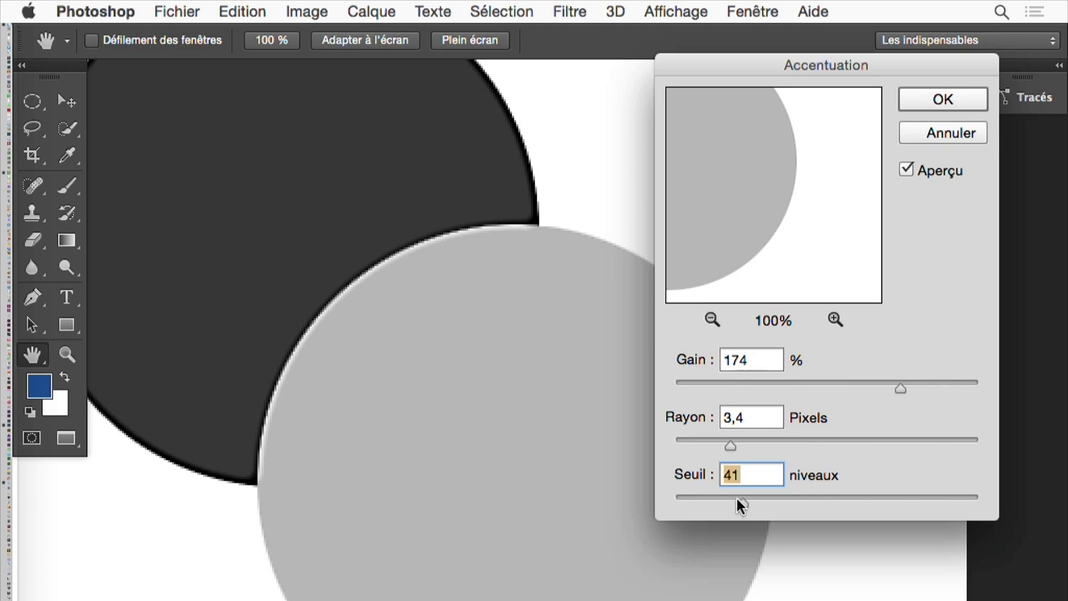
{"action": "left_click_drag", "start_coordinate": [725, 496], "coordinate": [661, 497]}
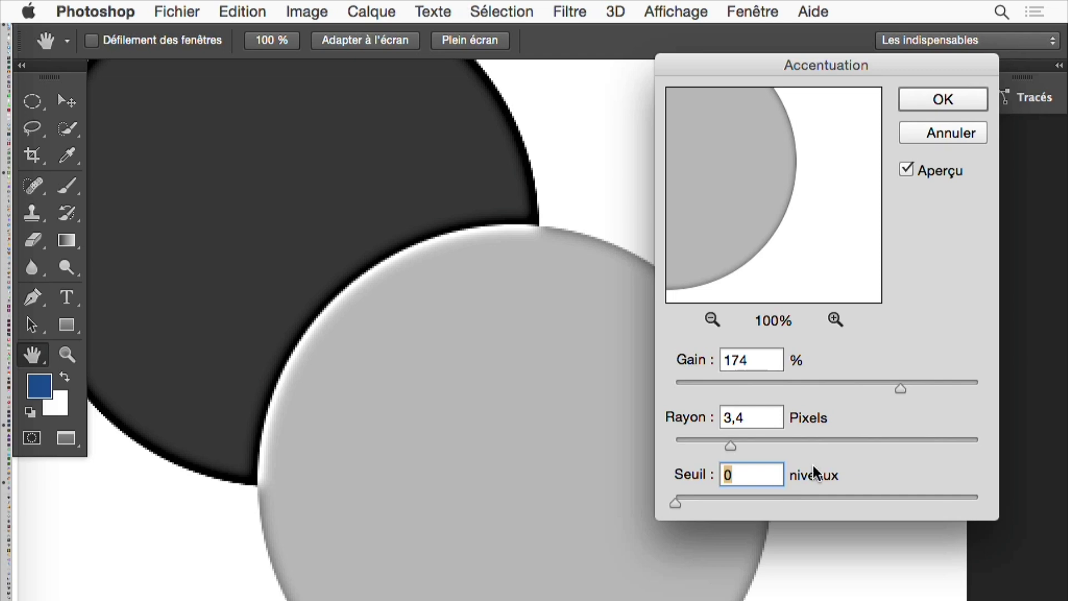
{"action": "left_click_drag", "start_coordinate": [735, 446], "coordinate": [736, 445]}
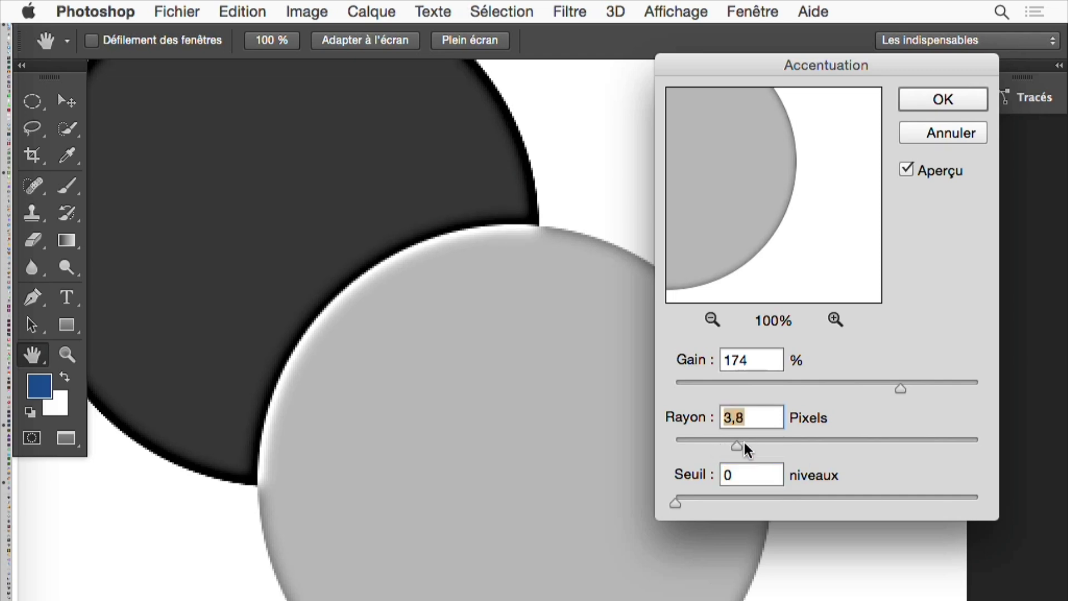
{"action": "left_click_drag", "start_coordinate": [915, 386], "coordinate": [930, 388]}
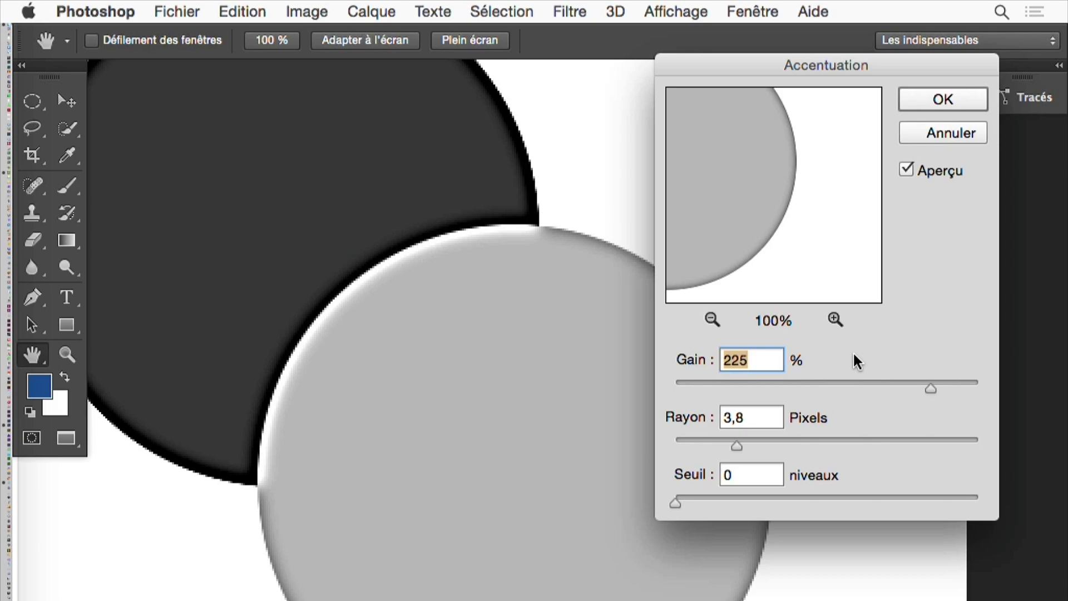
{"action": "key", "text": "super+Tab"}
{"action": "key", "text": "super+Tab"}
{"action": "left_click", "coordinate": [773, 429]}
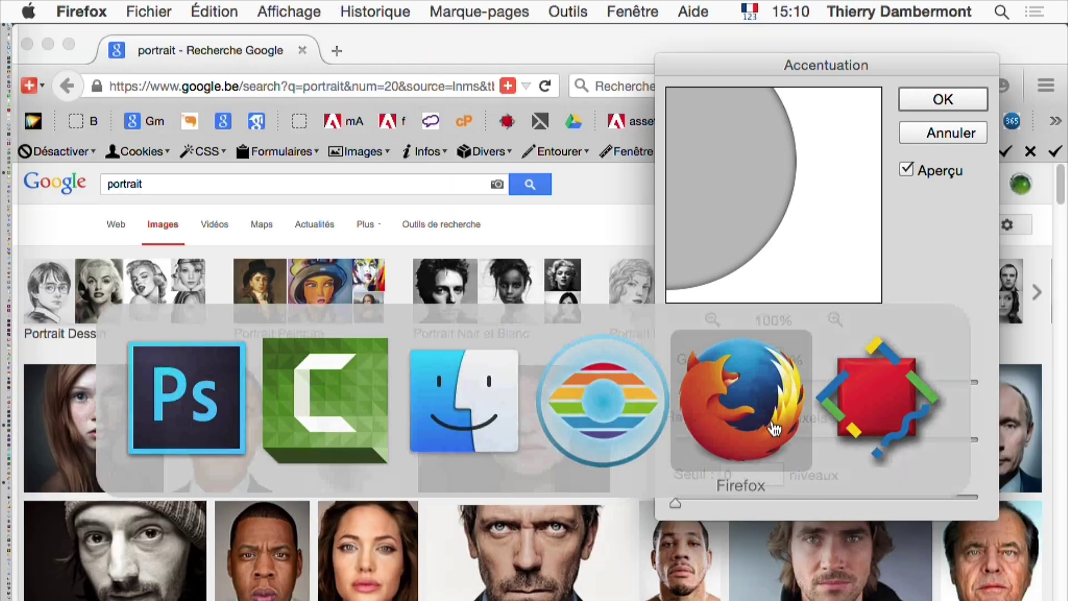
{"action": "left_click", "coordinate": [167, 11]}
{"action": "key", "text": "Escape"}
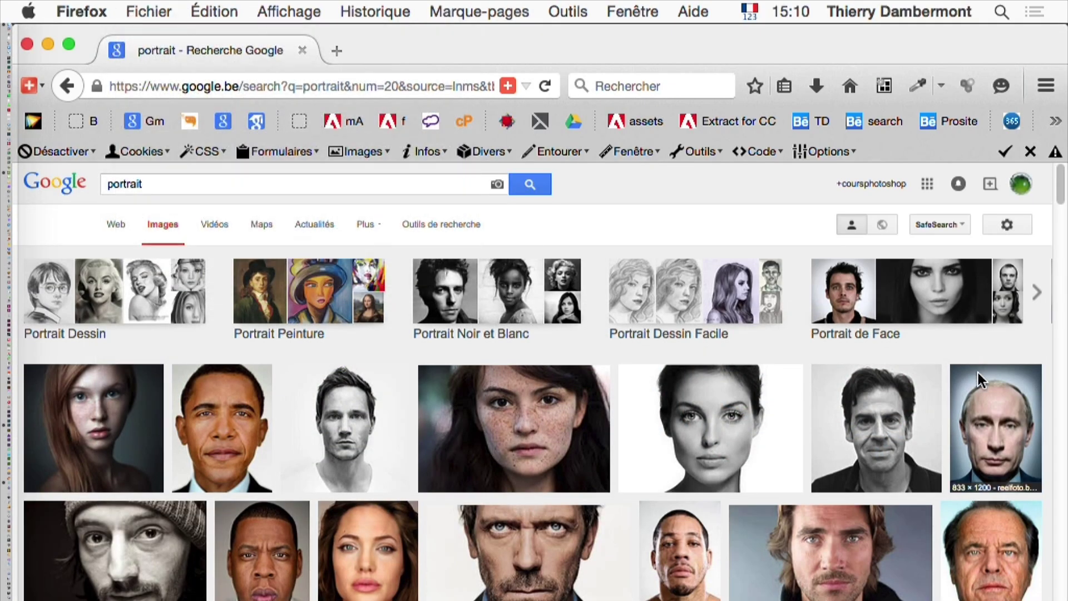
{"action": "left_click", "coordinate": [223, 121]}
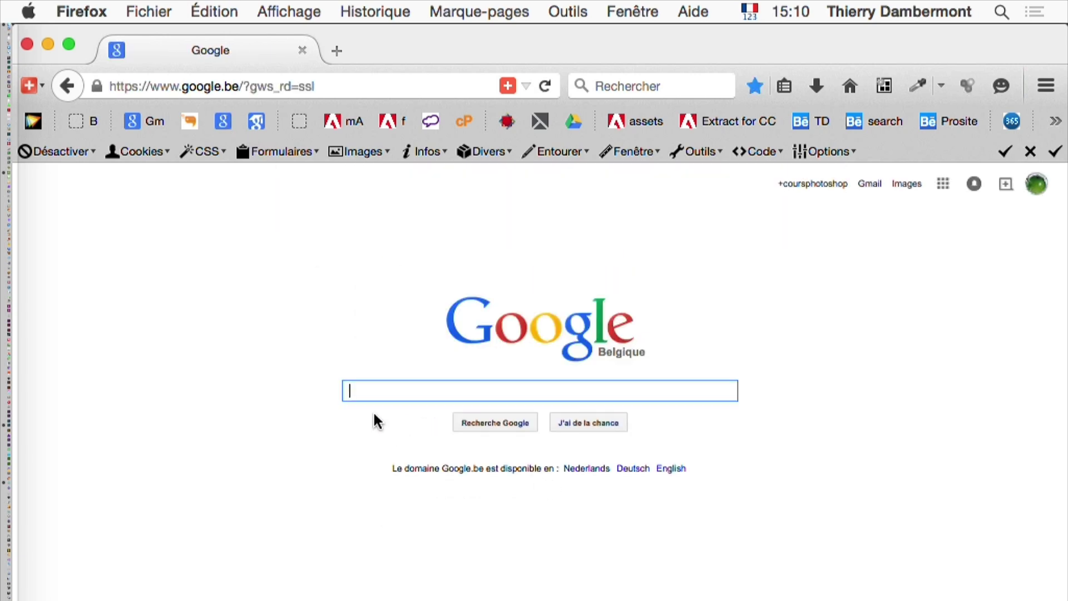
{"action": "type", "text": "craik obrian"}
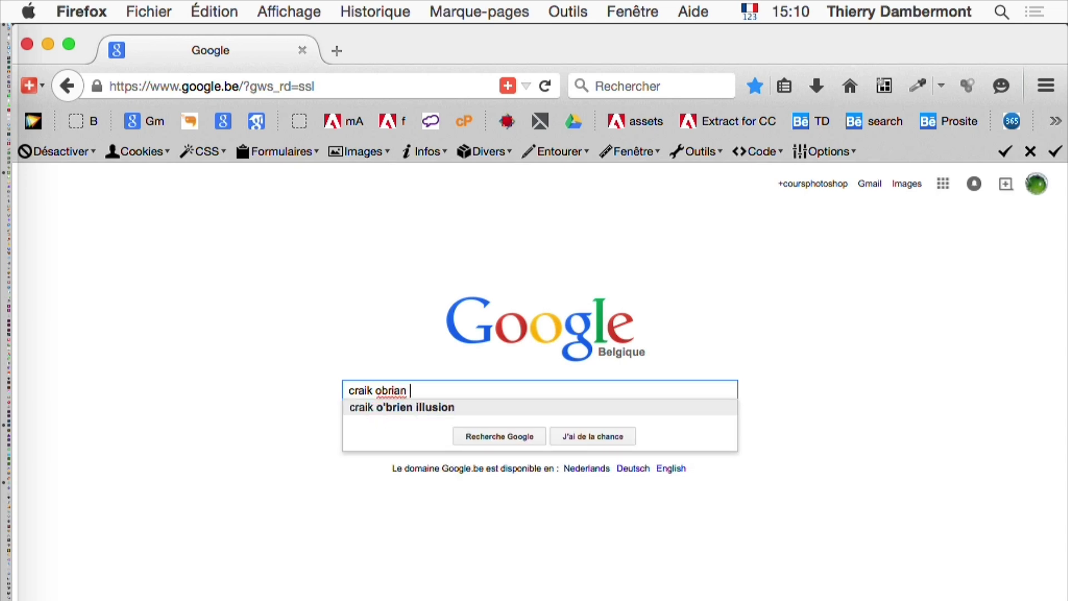
{"action": "key", "text": "Return"}
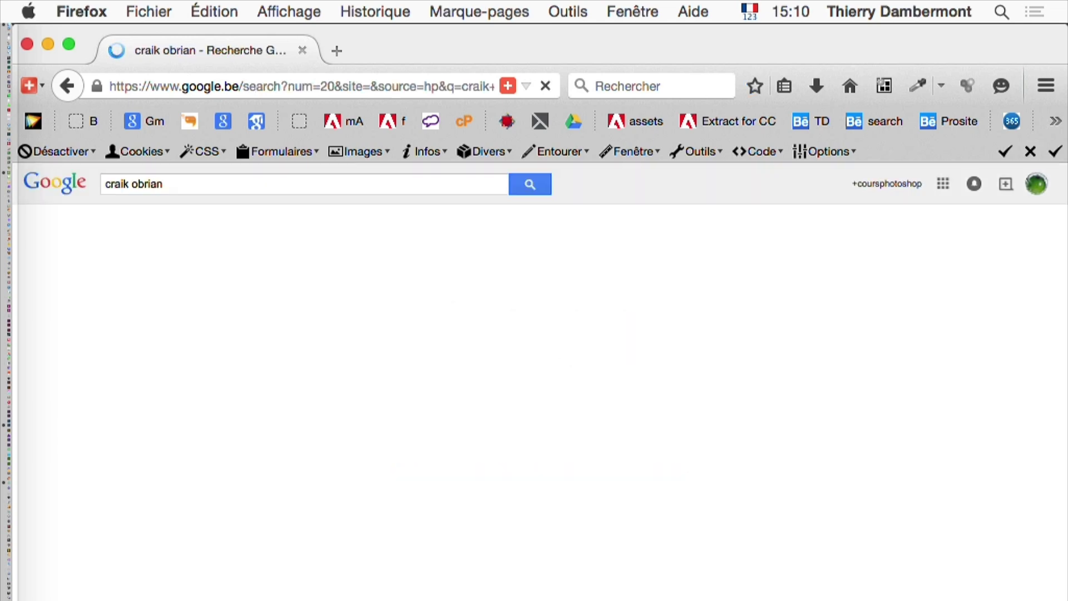
{"action": "left_click", "coordinate": [236, 293]}
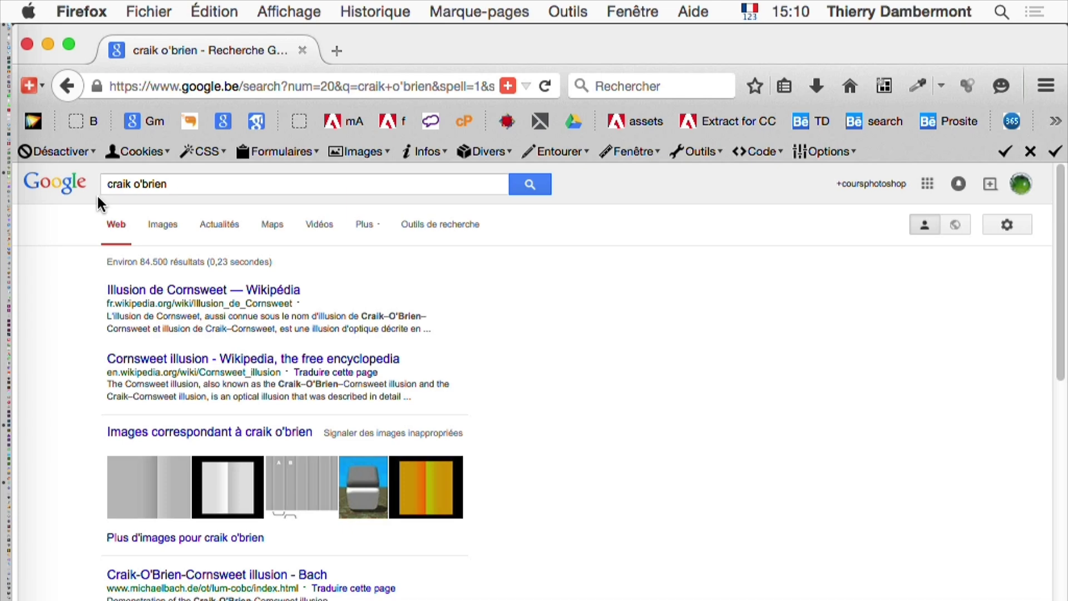
Enlarge the results page and show the image results for the craik o'brien search.
{"action": "key", "text": "super+plus"}
{"action": "left_click_drag", "start_coordinate": [246, 195], "coordinate": [177, 215]}
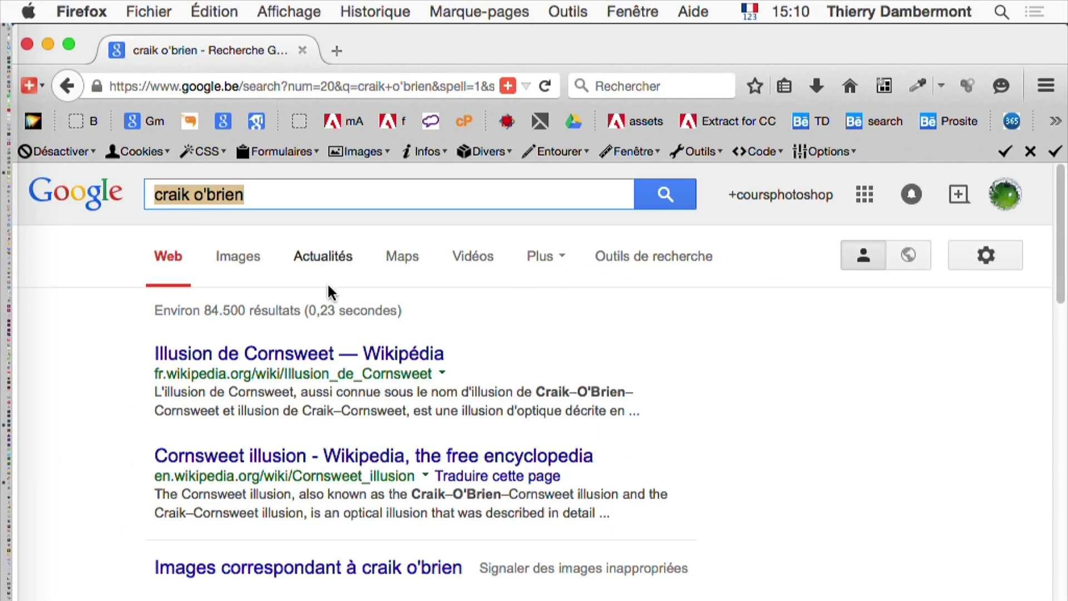
{"action": "left_click", "coordinate": [238, 262]}
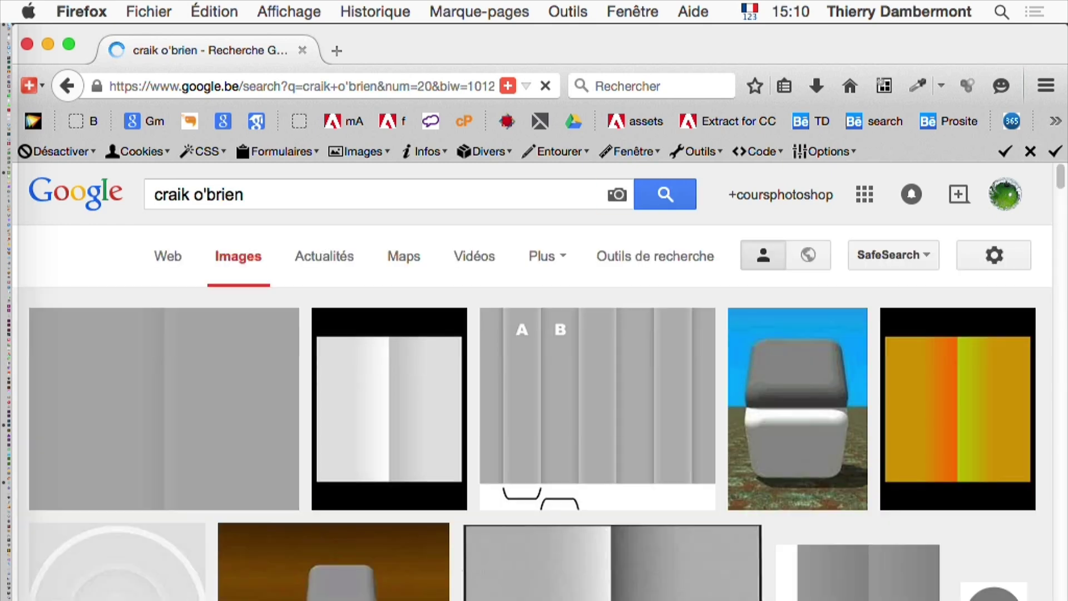
Open the black-framed light-gray Craik-O'Brien Contour image from the results in a new tab and view it on its own, enlarged.
{"action": "left_click", "coordinate": [393, 404], "text": "super"}
{"action": "left_click", "coordinate": [412, 51]}
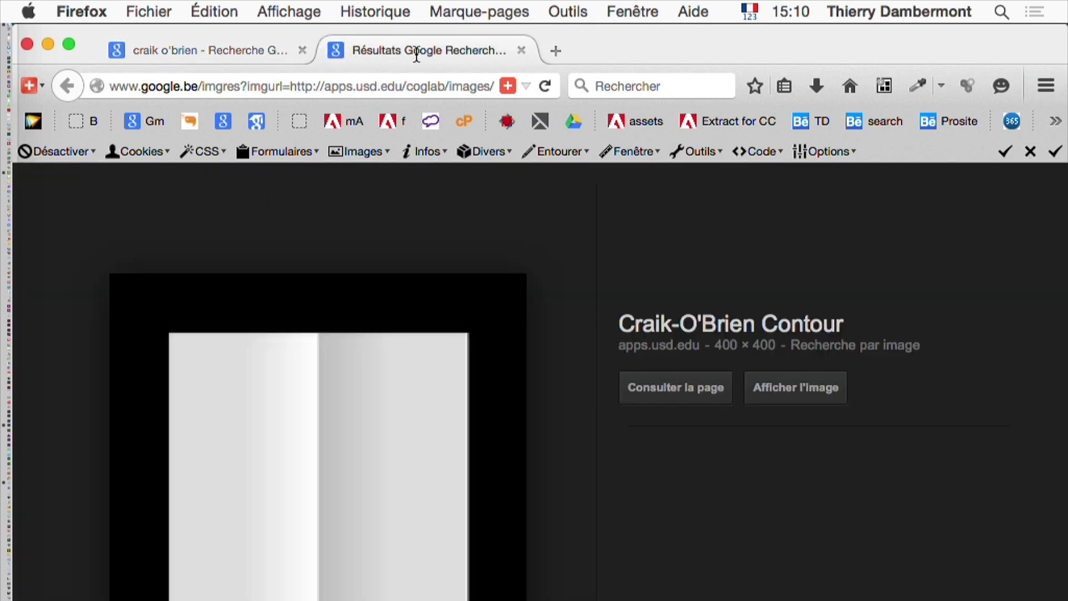
{"action": "left_click", "coordinate": [830, 383]}
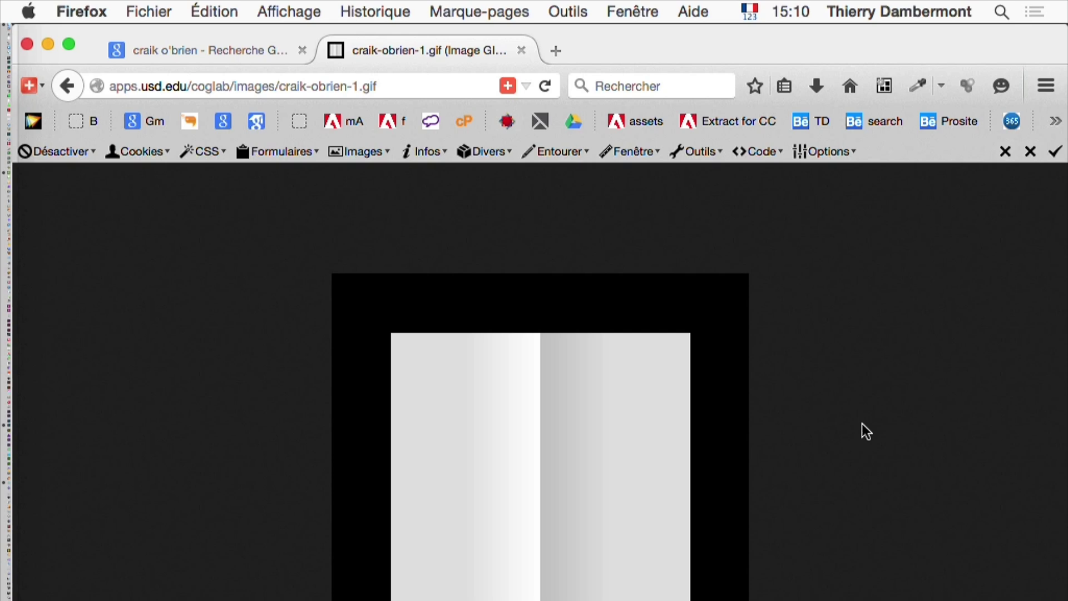
{"action": "key", "text": "super+plus"}
{"action": "key", "text": "super+plus"}
{"action": "key", "text": "super+plus"}
{"action": "key", "text": "super+plus"}
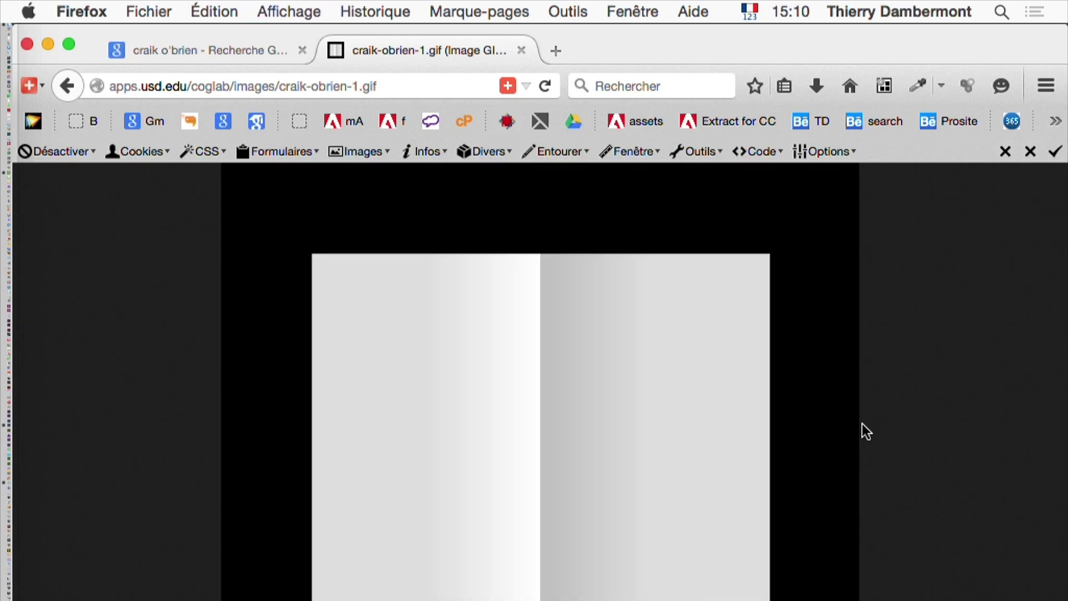
{"action": "key", "text": "super+plus"}
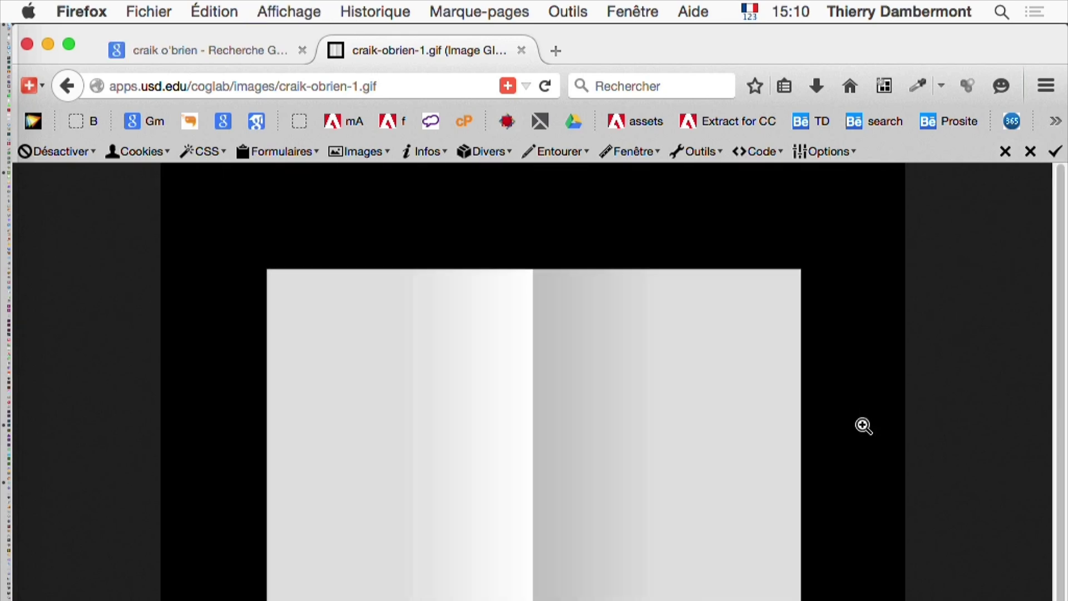
Return to the image results, switch back to Photoshop and leave the Unsharp Mask dialog, showing both discs whole.
{"action": "scroll", "coordinate": [851, 414], "scroll_direction": "down", "scroll_amount": 2}
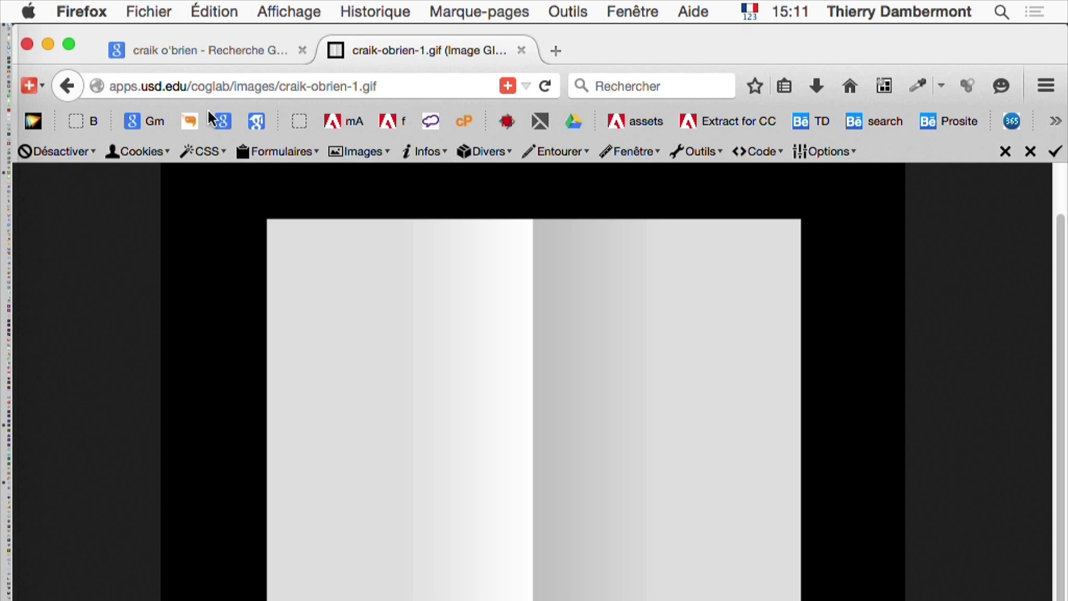
{"action": "left_click", "coordinate": [199, 55]}
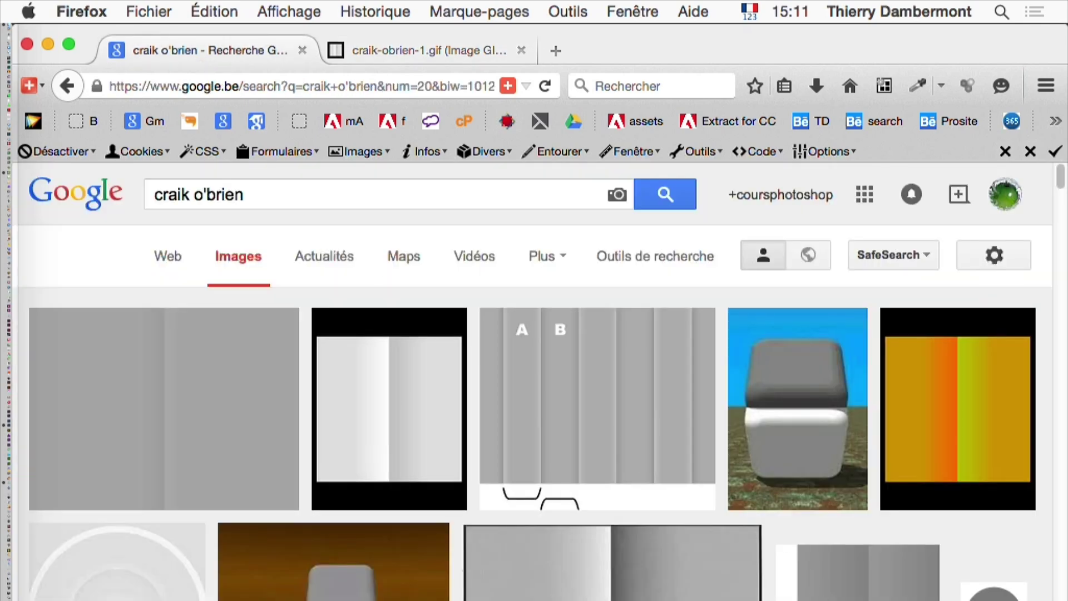
{"action": "key", "text": "super+Tab"}
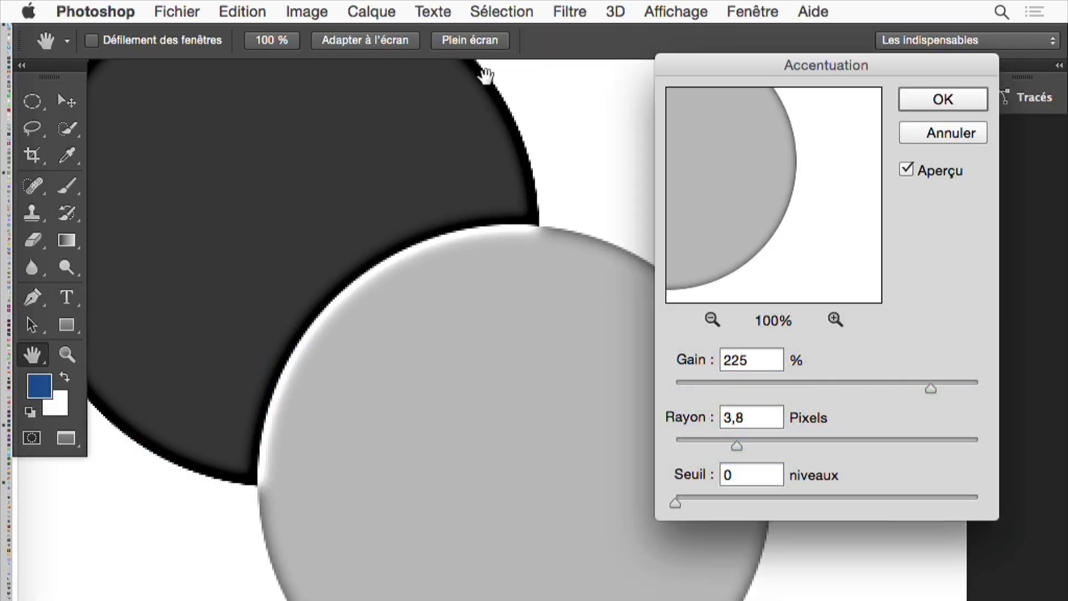
{"action": "key", "text": "Return"}
{"action": "scroll", "coordinate": [524, 269], "scroll_direction": "down", "scroll_amount": 5}
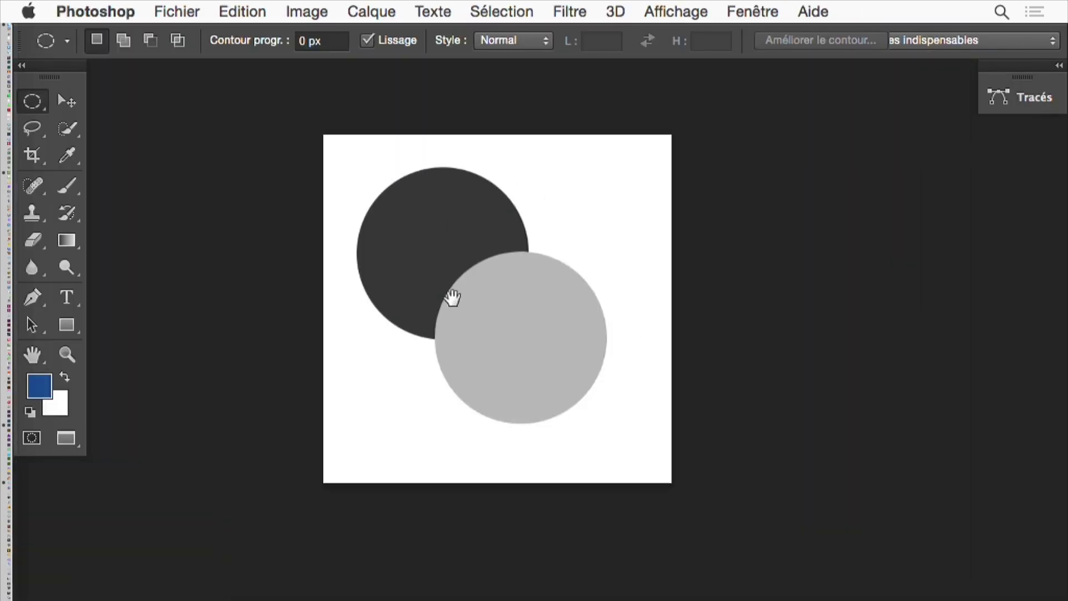
Create a new white RGB document measuring 300 × 300 pixels at 72 pixels per inch.
{"action": "key", "text": "super+n"}
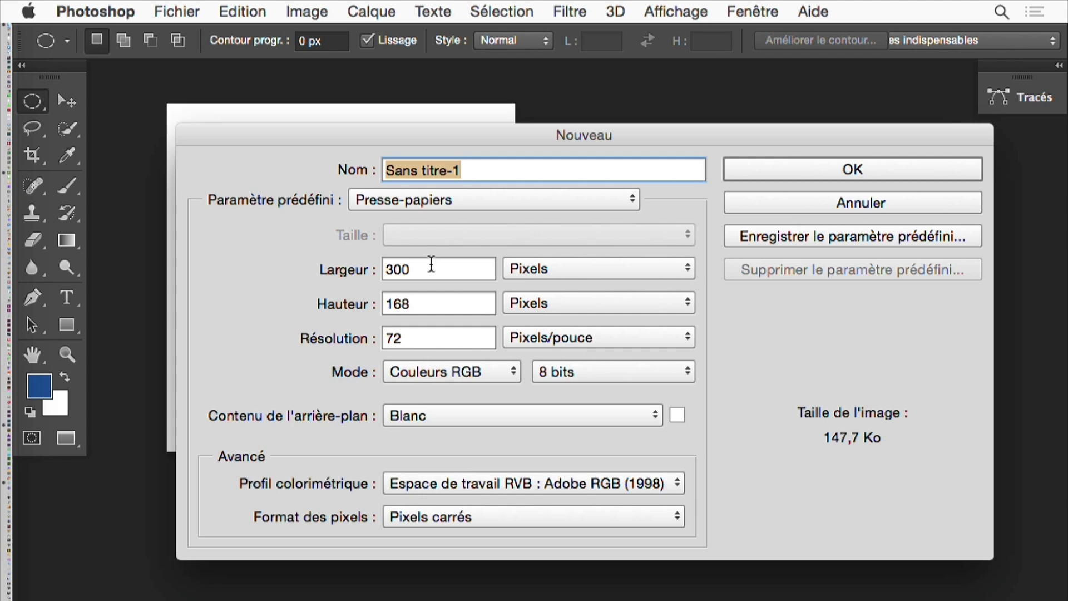
{"action": "double_click", "coordinate": [444, 277]}
{"action": "type", "text": "300"}
{"action": "key", "text": "Tab"}
{"action": "type", "text": "300"}
{"action": "left_click", "coordinate": [832, 176]}
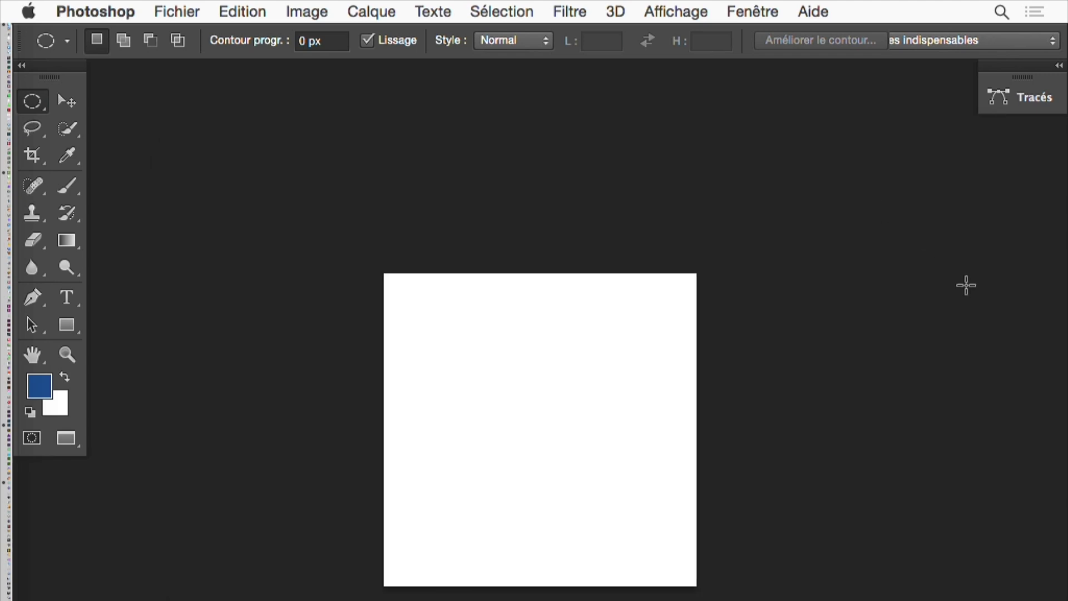
Fill the whole canvas with 50% gray in Normal mode at 100% opacity.
{"action": "left_click_drag", "start_coordinate": [506, 410], "coordinate": [389, 333]}
{"action": "key", "text": "i"}
{"action": "key", "text": "shift+F5"}
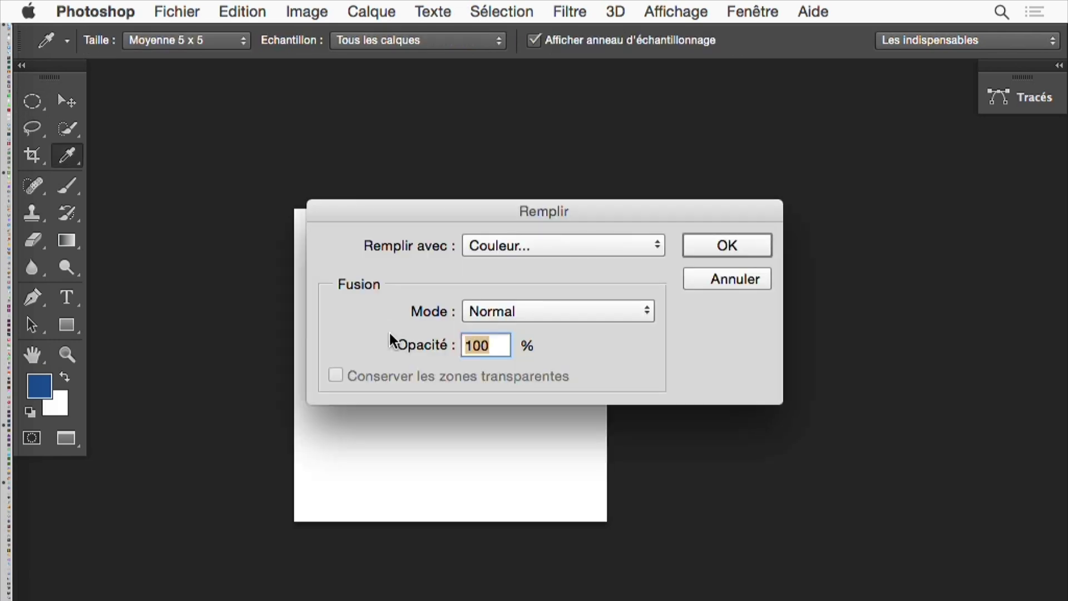
{"action": "left_click", "coordinate": [499, 246]}
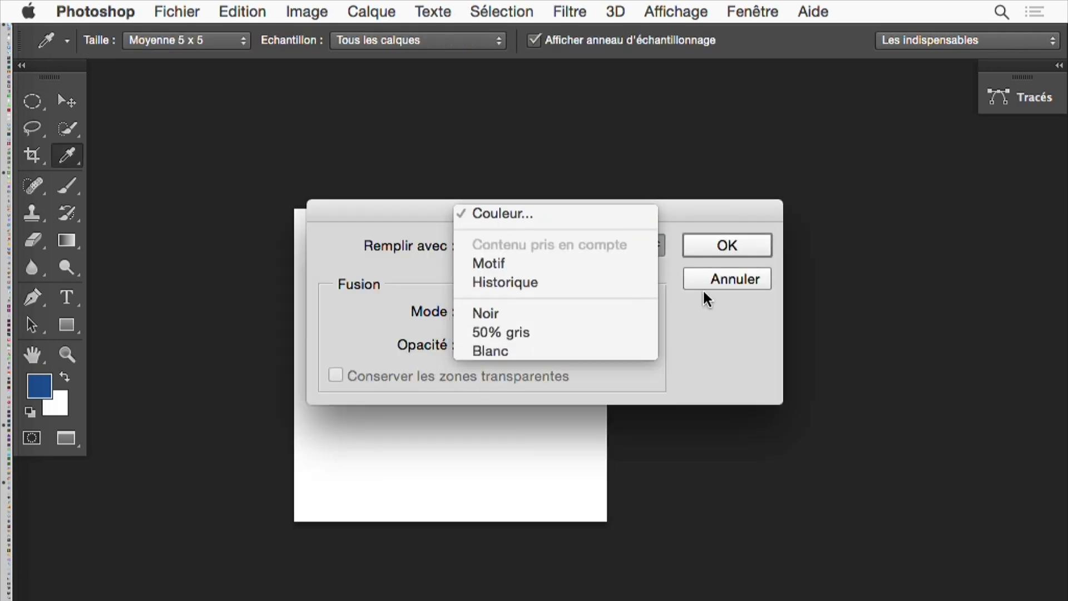
{"action": "left_click", "coordinate": [486, 362]}
{"action": "left_click", "coordinate": [726, 246]}
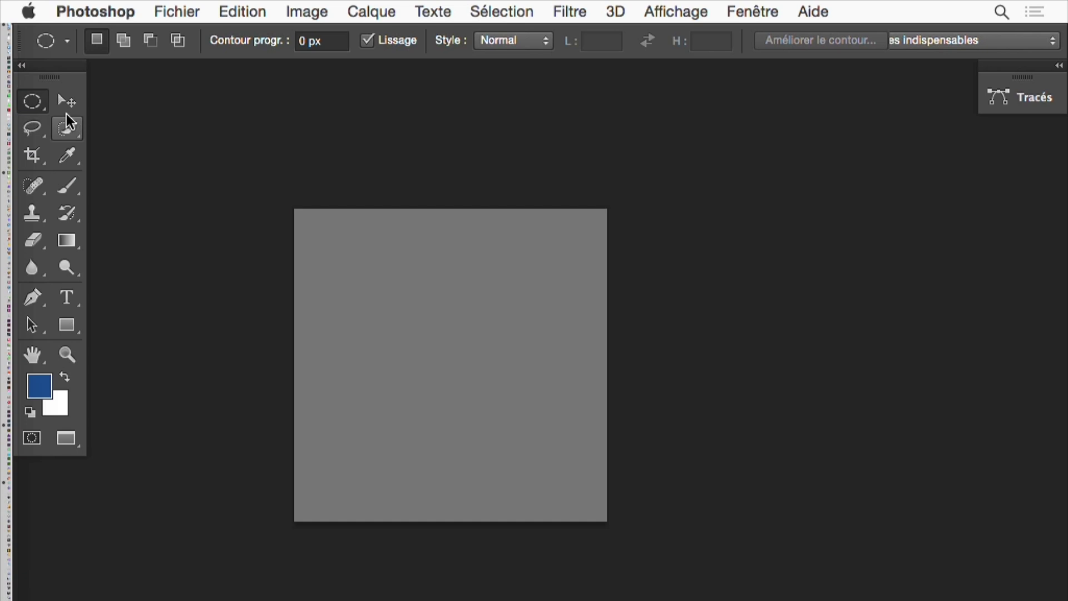
Select the right half of the canvas and draw a short black-to-transparent gradient at 12% opacity from the center line outward.
{"action": "left_click_drag", "start_coordinate": [32, 102], "coordinate": [78, 99]}
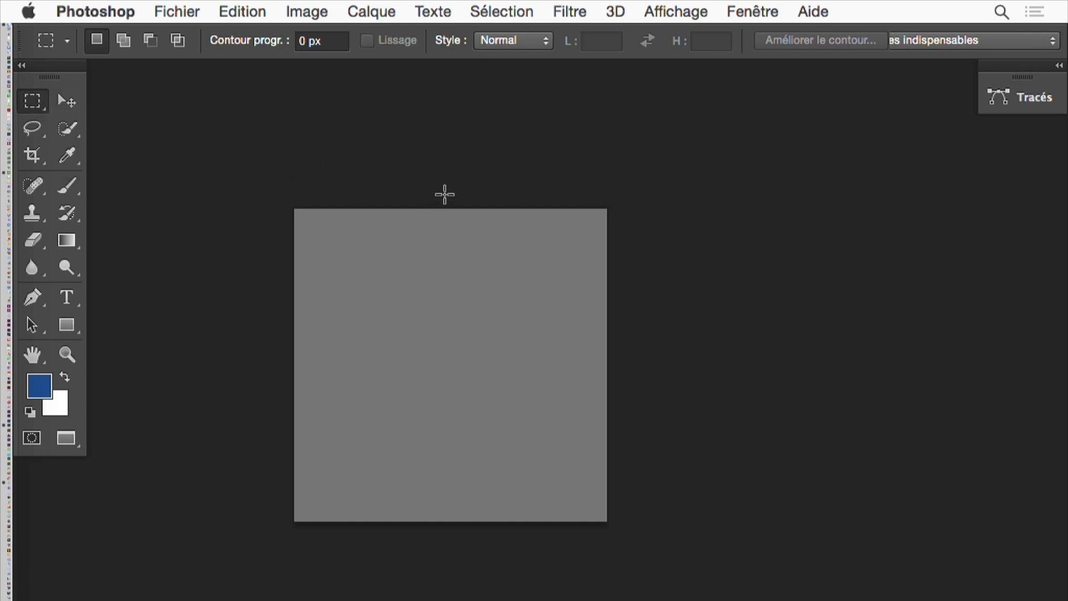
{"action": "left_click_drag", "start_coordinate": [453, 193], "coordinate": [699, 594]}
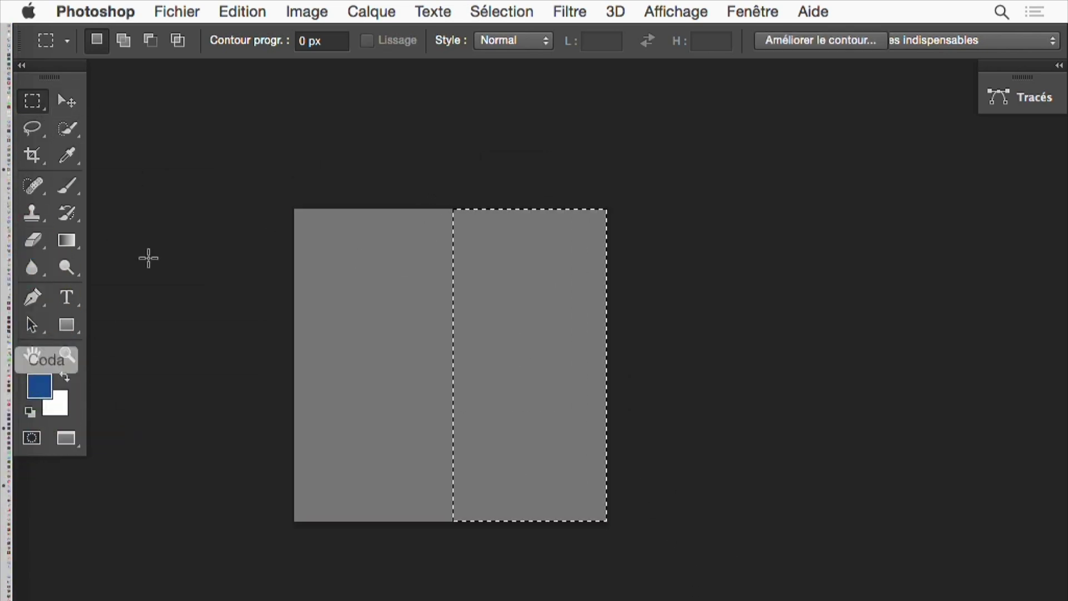
{"action": "left_click", "coordinate": [68, 239]}
{"action": "left_click", "coordinate": [30, 412]}
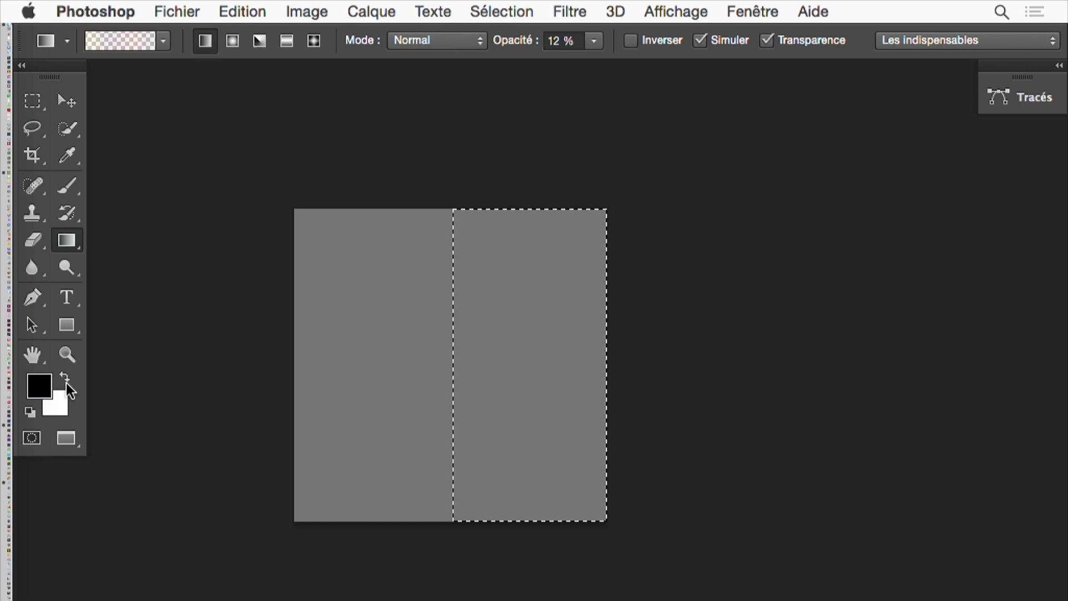
{"action": "left_click", "coordinate": [163, 41]}
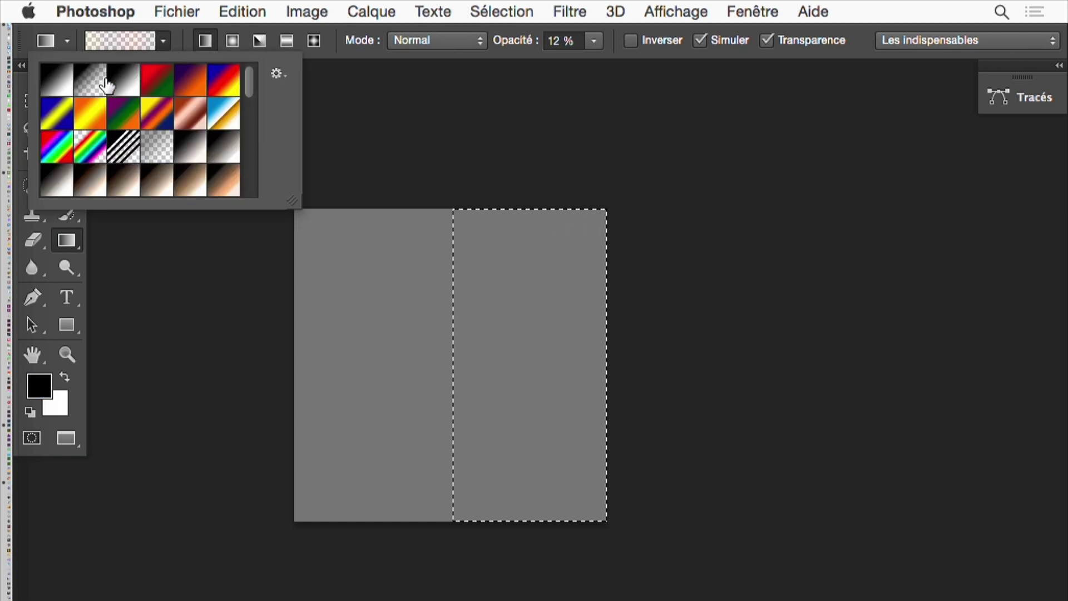
{"action": "left_click_drag", "start_coordinate": [443, 375], "coordinate": [498, 383]}
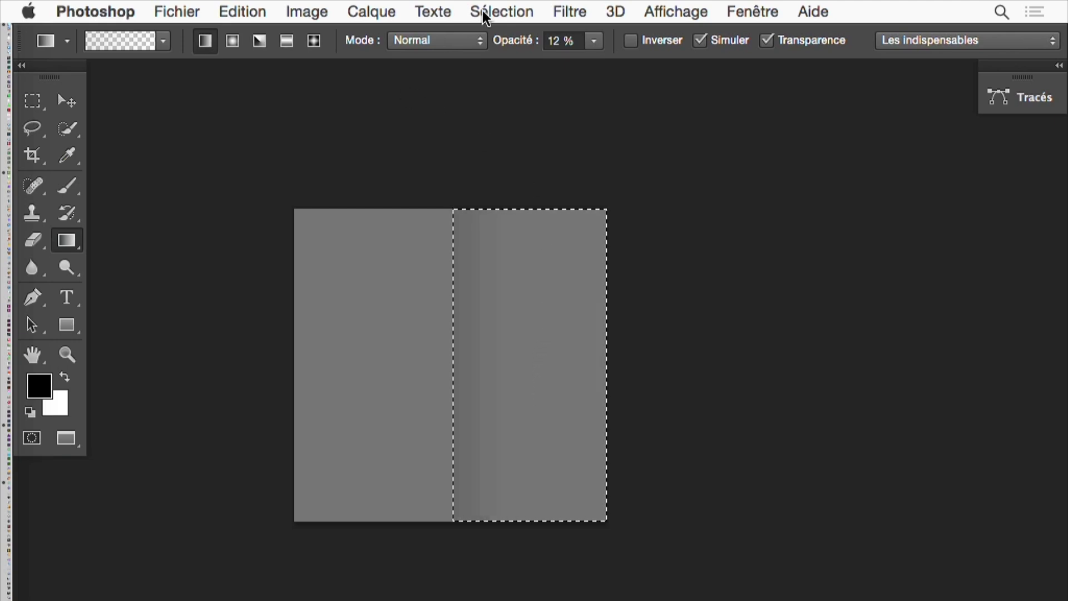
Invert the selection and draw a white-to-transparent gradient at 12% opacity across the left half, starting at the center line.
{"action": "left_click", "coordinate": [526, 11]}
{"action": "left_click", "coordinate": [540, 96]}
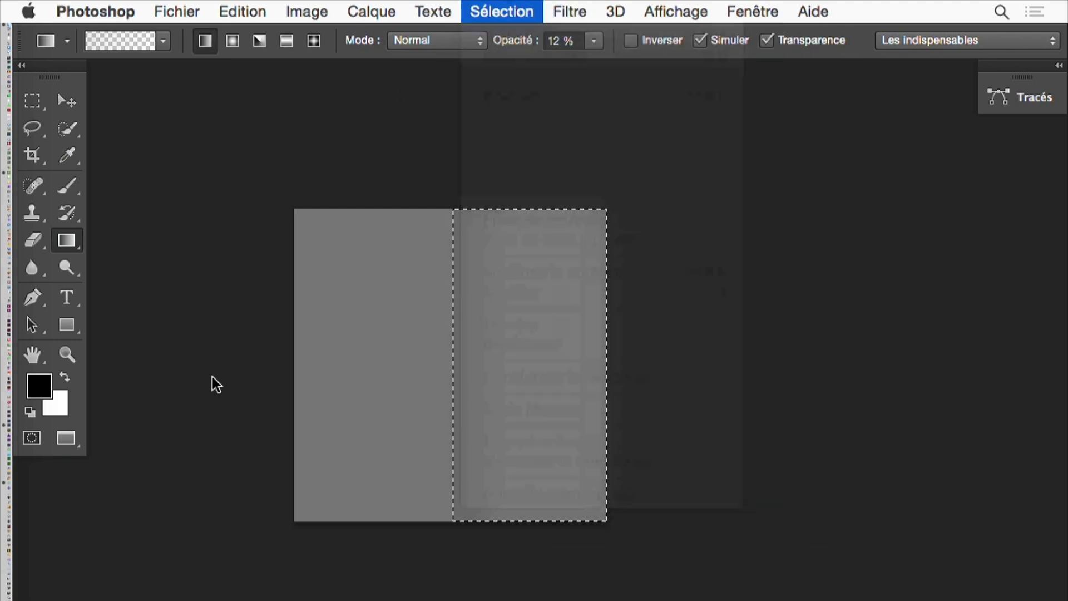
{"action": "left_click", "coordinate": [65, 377]}
{"action": "left_click_drag", "start_coordinate": [392, 416], "coordinate": [392, 416]}
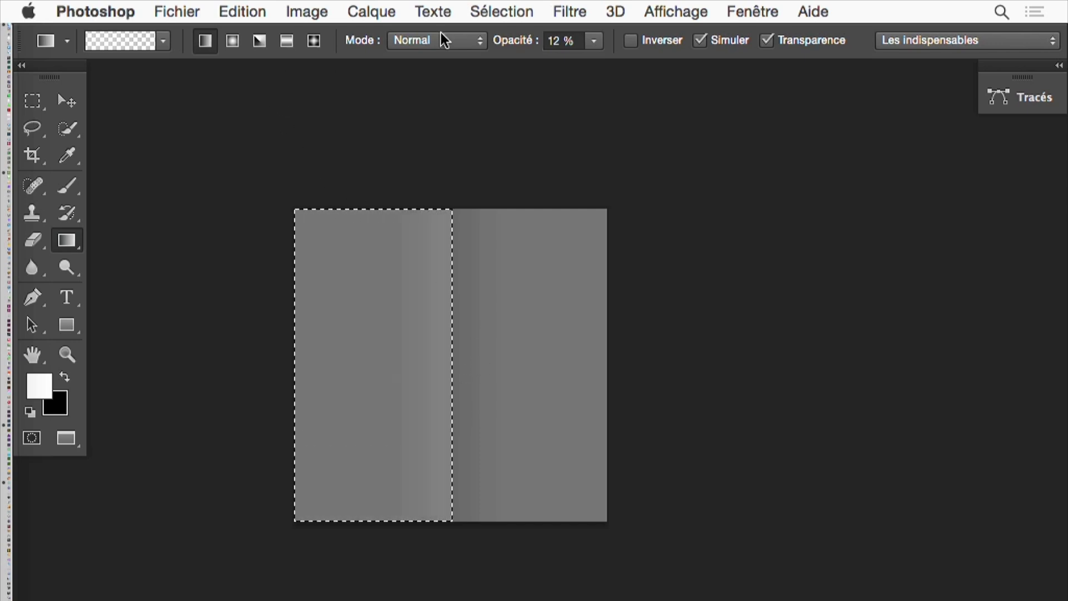
Set the gradient opacity to 100% and redraw the white-to-transparent gradient leftward from the center line.
{"action": "left_click", "coordinate": [596, 41]}
{"action": "left_click_drag", "start_coordinate": [596, 62], "coordinate": [805, 89]}
{"action": "left_click", "coordinate": [472, 378]}
{"action": "left_click_drag", "start_coordinate": [471, 378], "coordinate": [381, 413]}
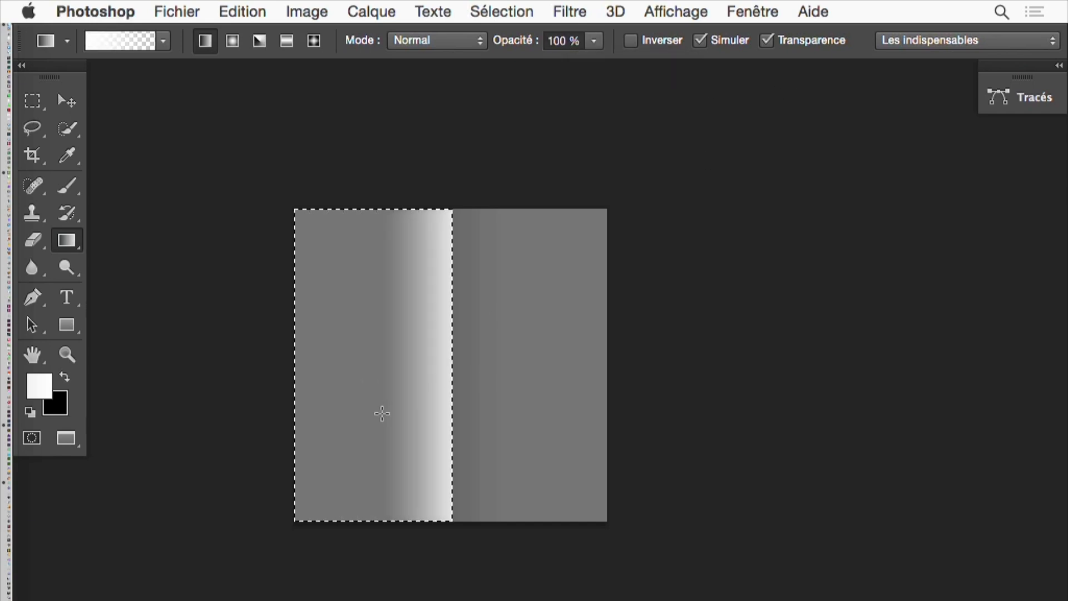
Invert the selection, draw a black-to-transparent gradient at 100% opacity rightward from the center line, and deselect.
{"action": "left_click", "coordinate": [64, 378]}
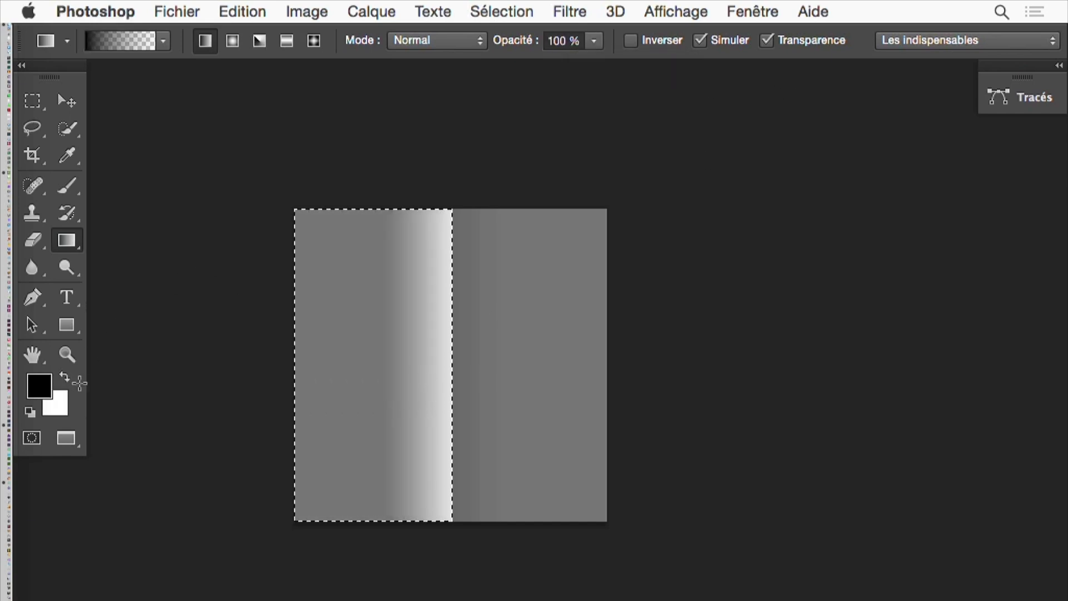
{"action": "left_click", "coordinate": [569, 12]}
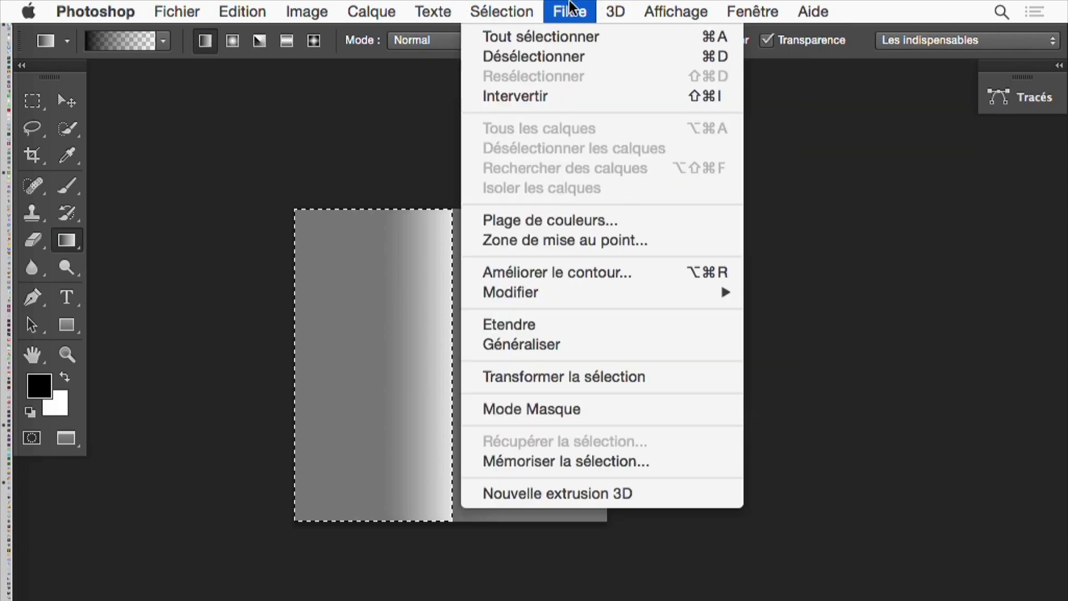
{"action": "left_click", "coordinate": [509, 95]}
{"action": "left_click_drag", "start_coordinate": [436, 393], "coordinate": [492, 395]}
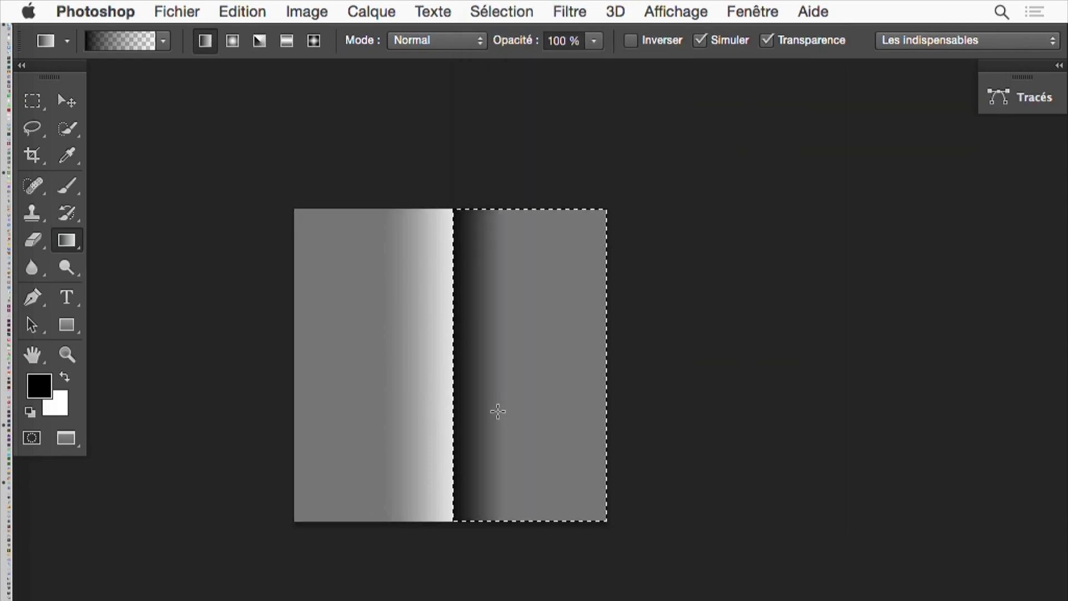
{"action": "key", "text": "super+d"}
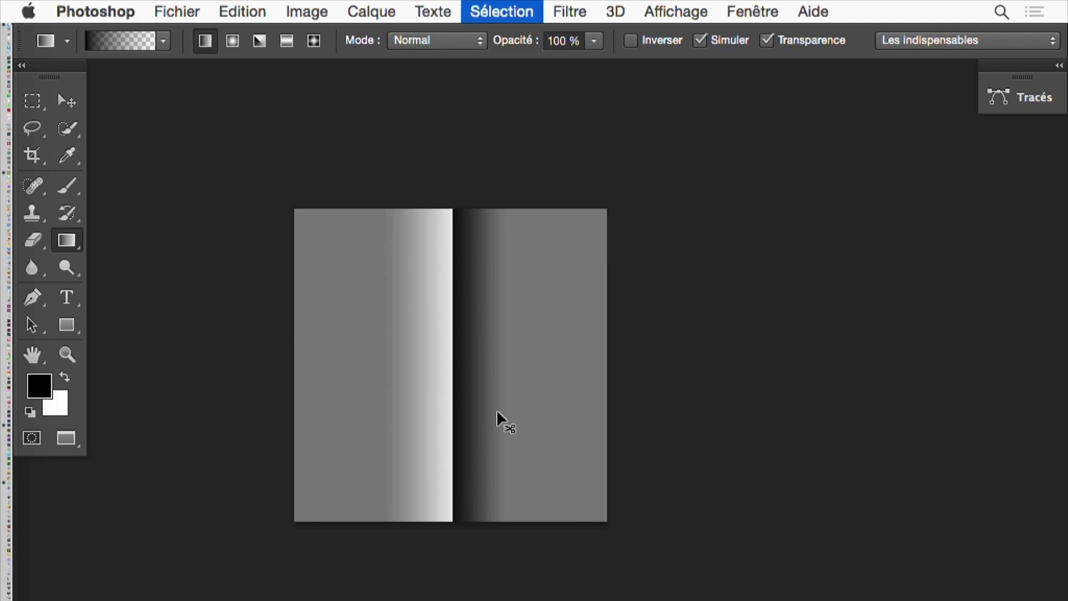
Display the Info panel and detach it as a floating panel beside the enlarged gradients.
{"action": "left_click_drag", "start_coordinate": [476, 490], "coordinate": [626, 574]}
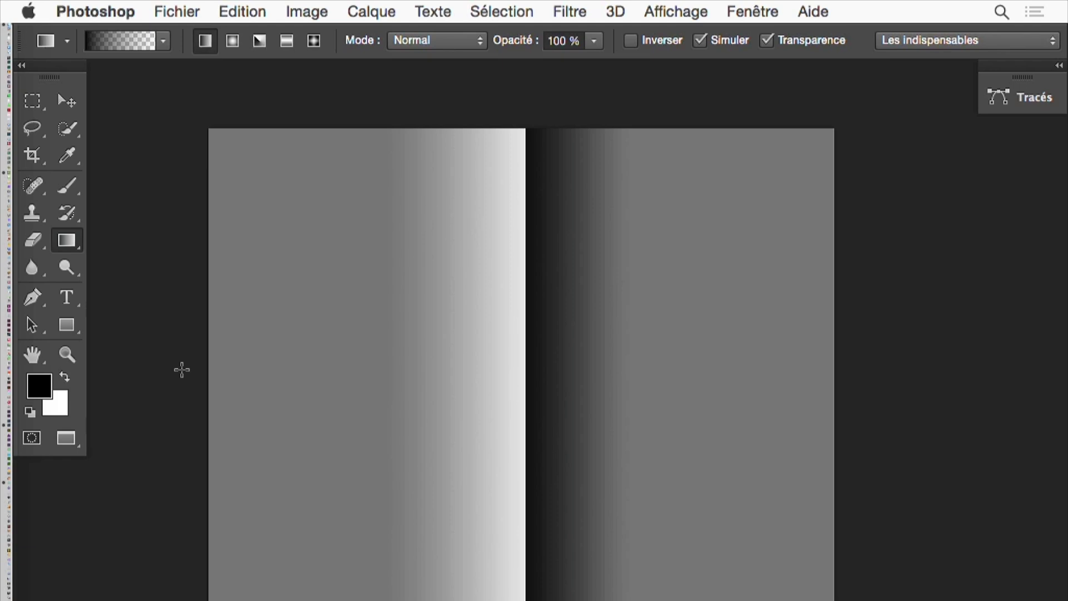
{"action": "left_click", "coordinate": [730, 8]}
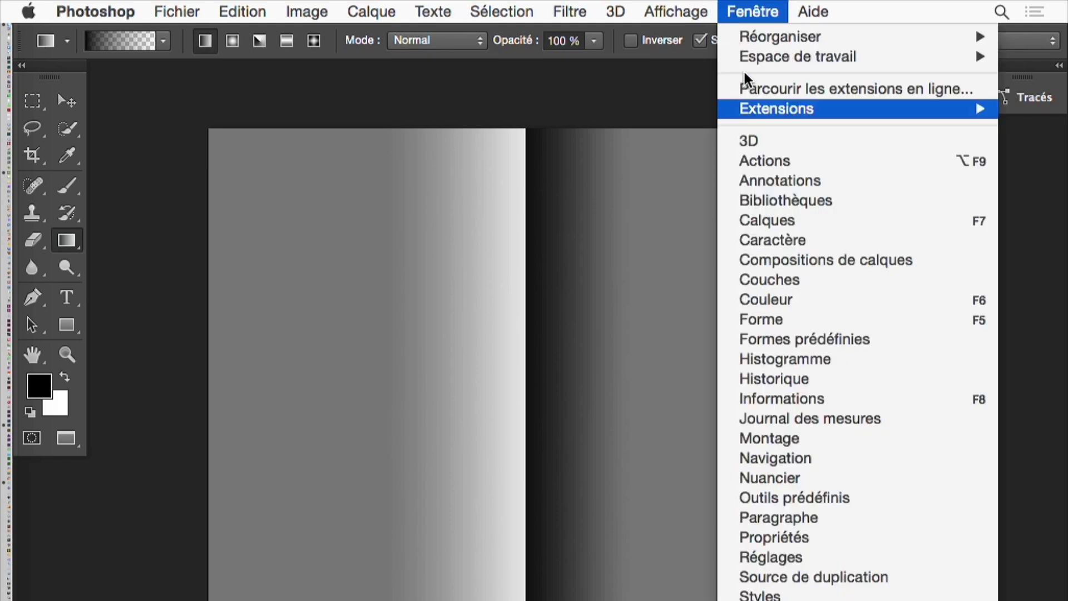
{"action": "left_click", "coordinate": [811, 401]}
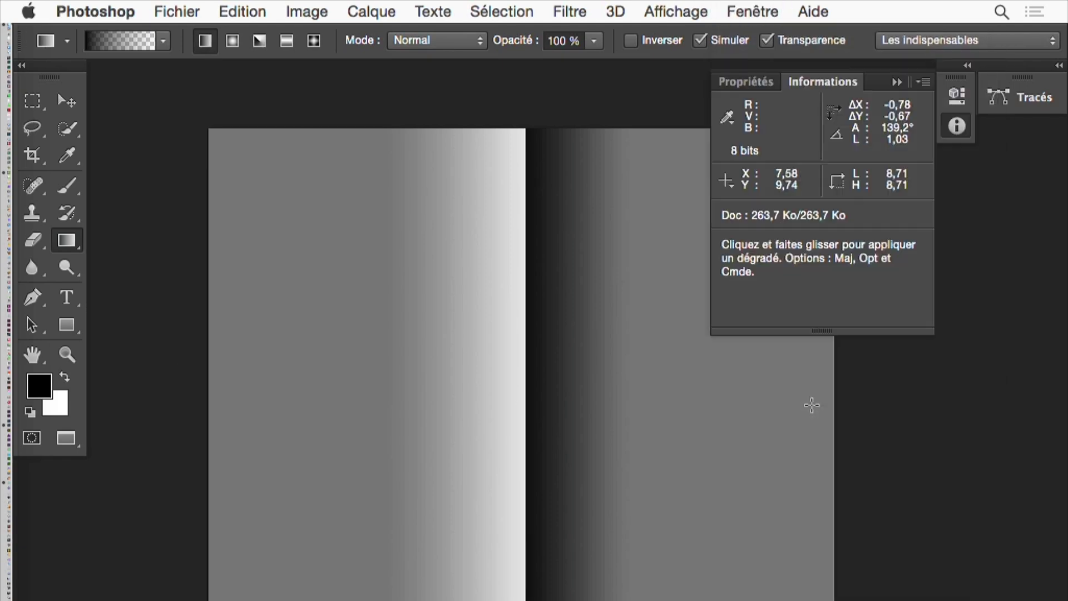
{"action": "left_click_drag", "start_coordinate": [848, 84], "coordinate": [794, 298]}
{"action": "left_click", "coordinate": [897, 82]}
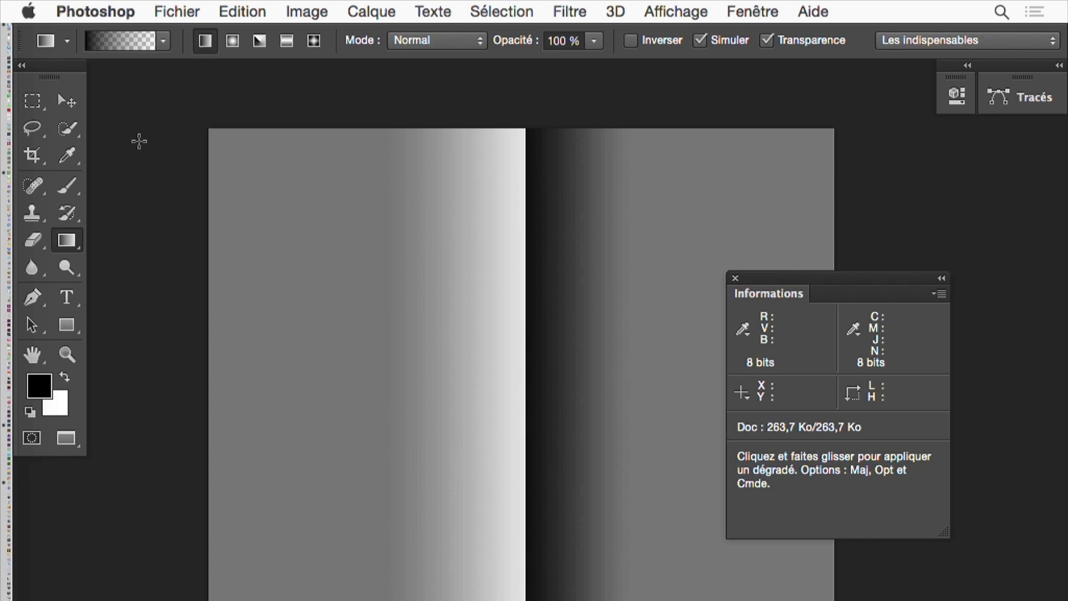
Sample the outer grays on both sides and the tones near the center edge with the Eyedropper, comparing their RGB values.
{"action": "left_click", "coordinate": [67, 155]}
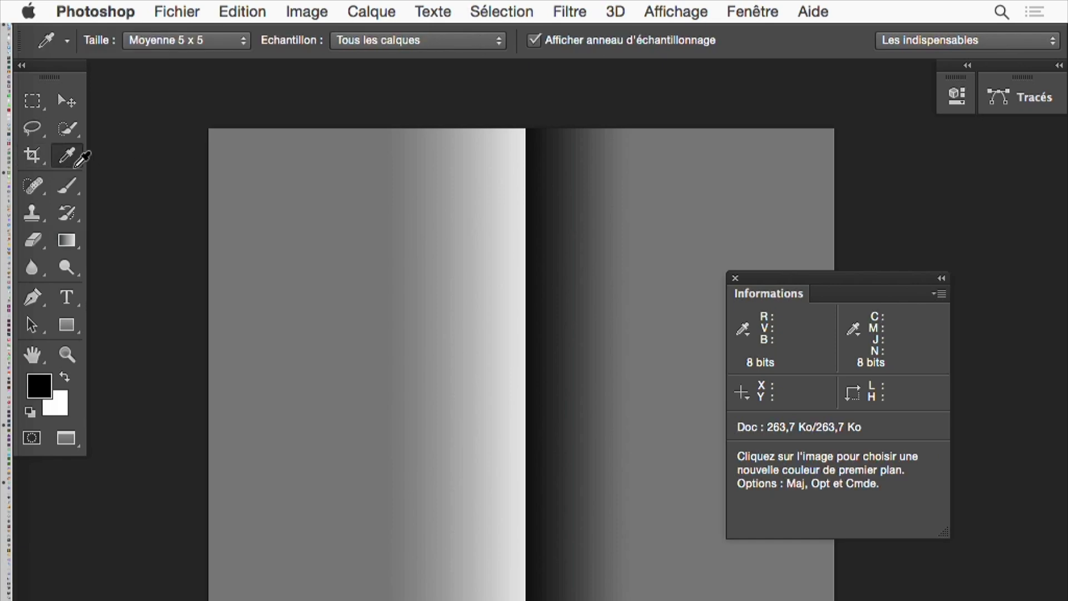
{"action": "left_click_drag", "start_coordinate": [780, 279], "coordinate": [506, 301]}
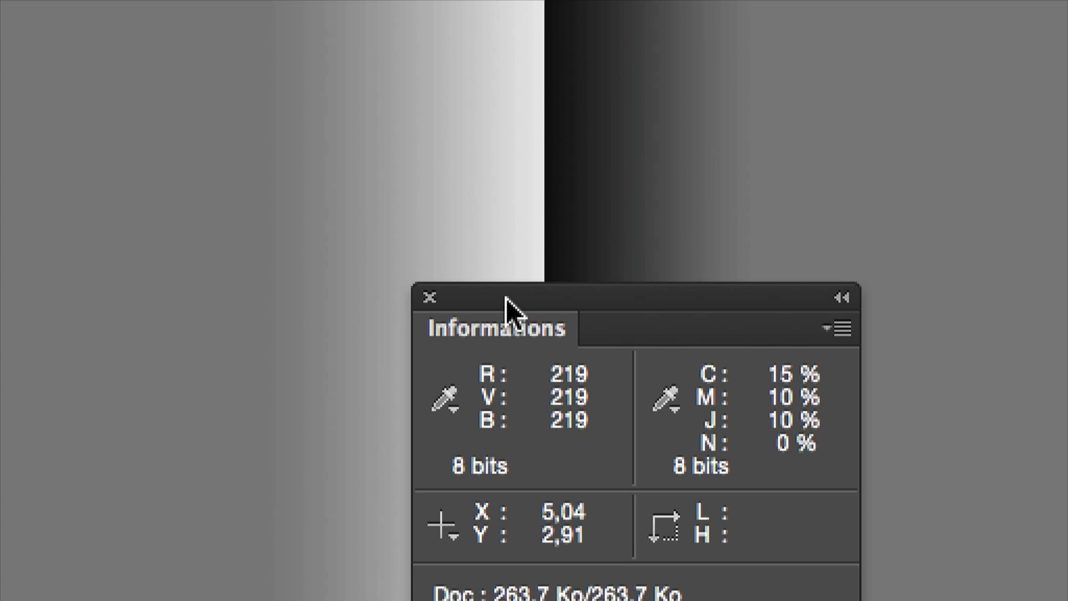
{"action": "left_click_drag", "start_coordinate": [490, 301], "coordinate": [442, 297]}
{"action": "left_click", "coordinate": [1020, 128]}
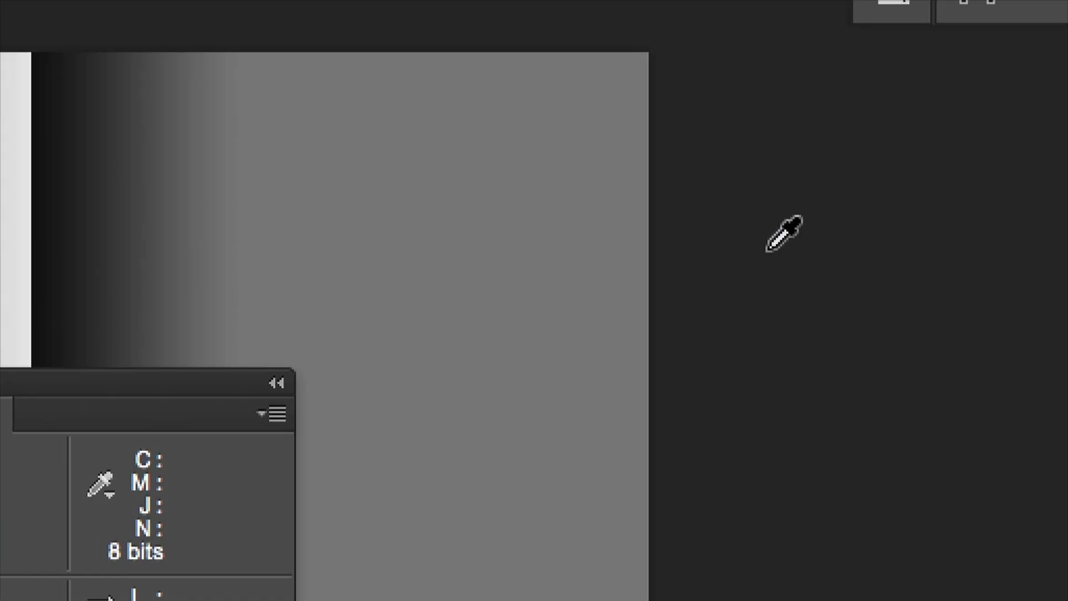
{"action": "left_click", "coordinate": [507, 269]}
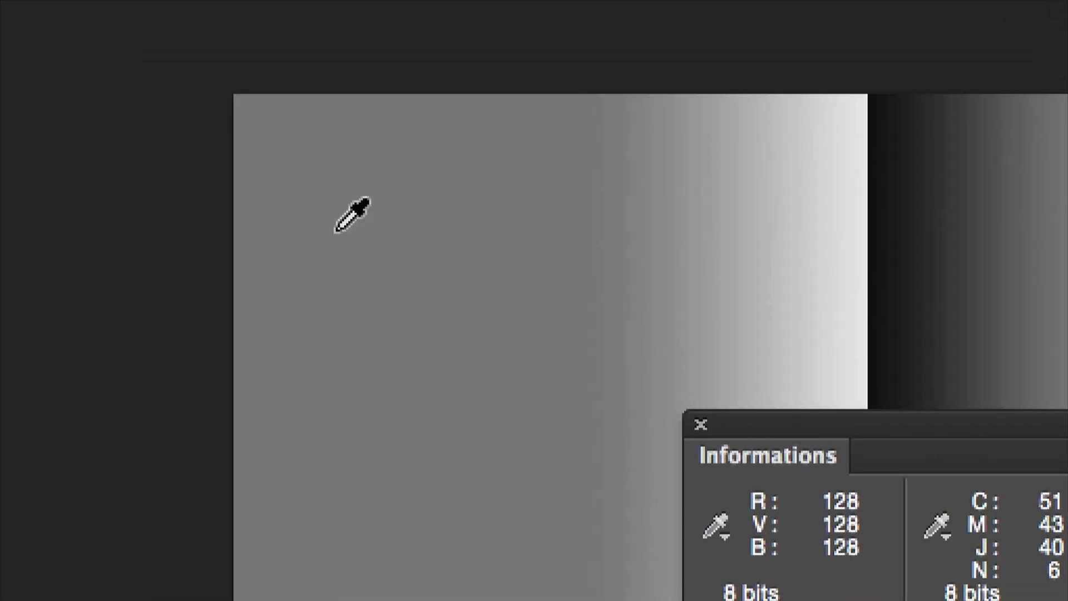
{"action": "left_click_drag", "start_coordinate": [331, 233], "coordinate": [526, 282]}
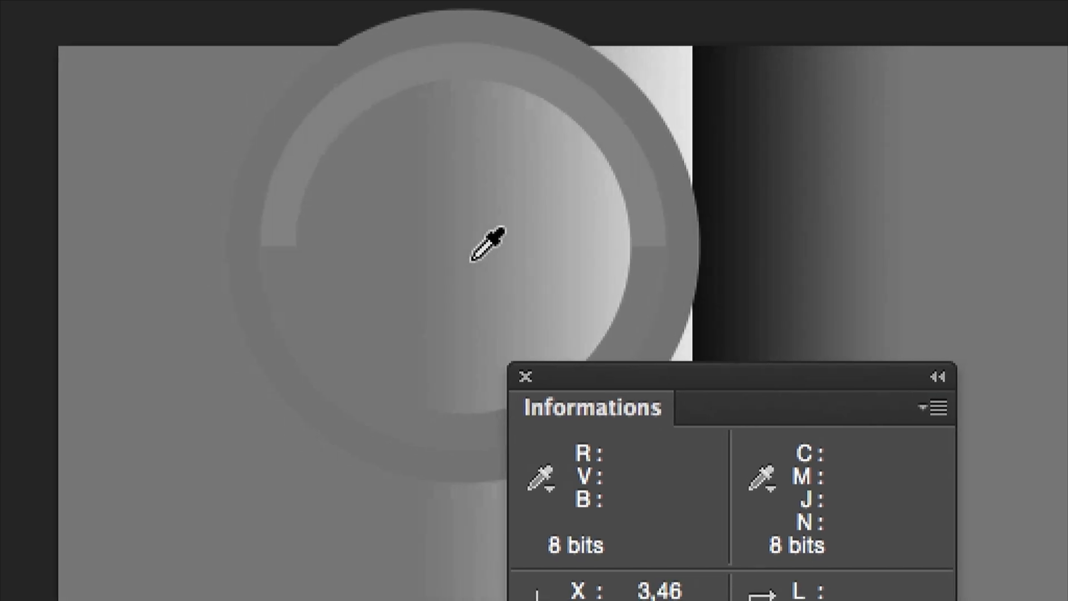
{"action": "left_click_drag", "start_coordinate": [471, 260], "coordinate": [515, 262]}
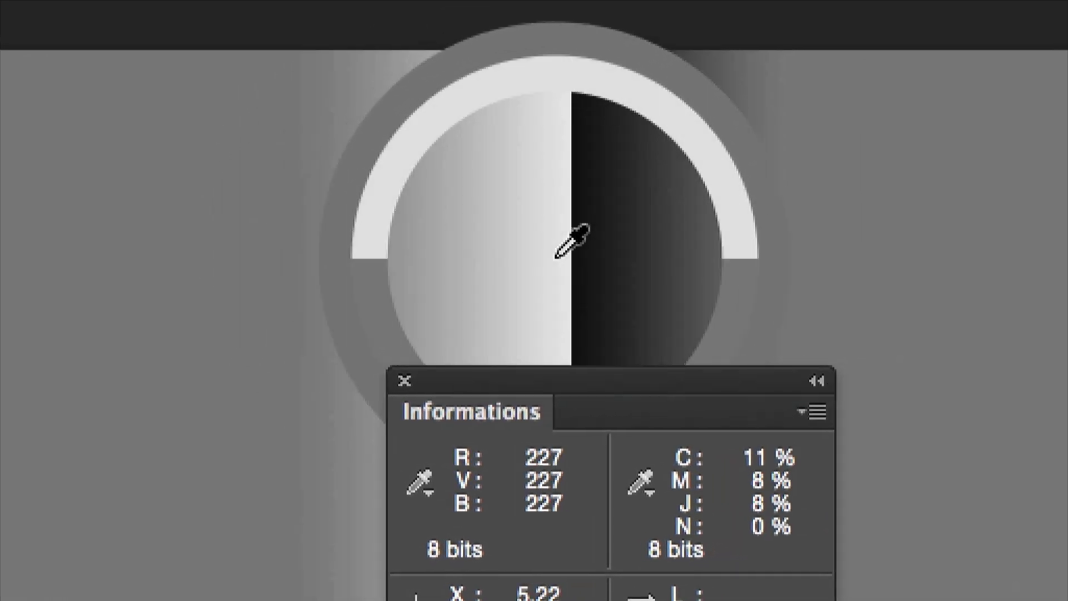
{"action": "left_click_drag", "start_coordinate": [556, 257], "coordinate": [739, 260]}
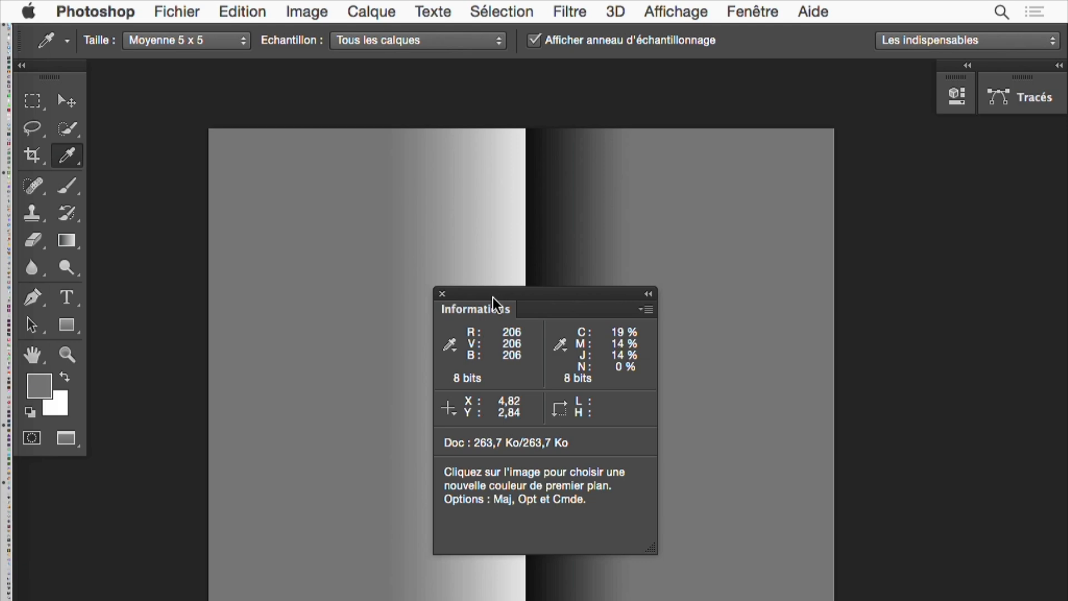
{"action": "left_click_drag", "start_coordinate": [493, 305], "coordinate": [859, 309]}
Create another new document measuring 300 × 300 pixels with a transparent background.
{"action": "left_click", "coordinate": [177, 11]}
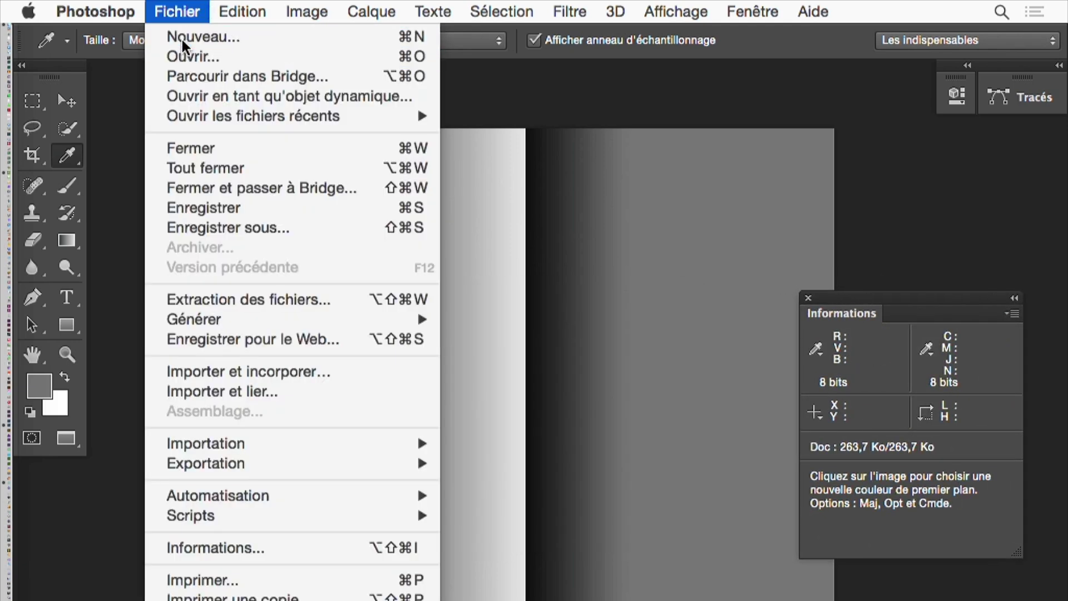
{"action": "left_click", "coordinate": [183, 42]}
{"action": "left_click", "coordinate": [449, 306]}
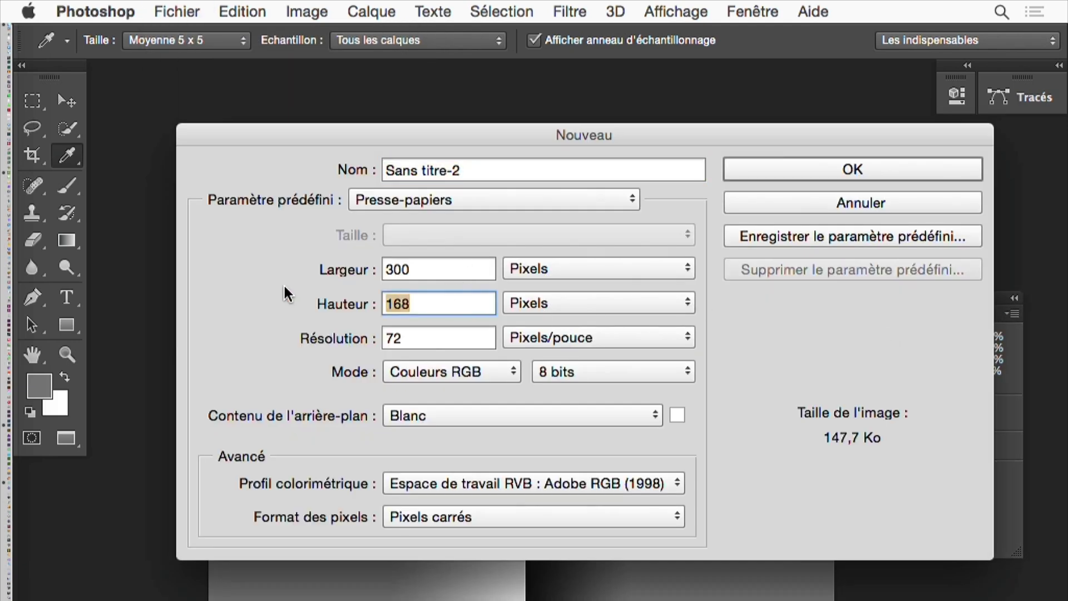
{"action": "type", "text": "300"}
{"action": "left_click", "coordinate": [823, 168]}
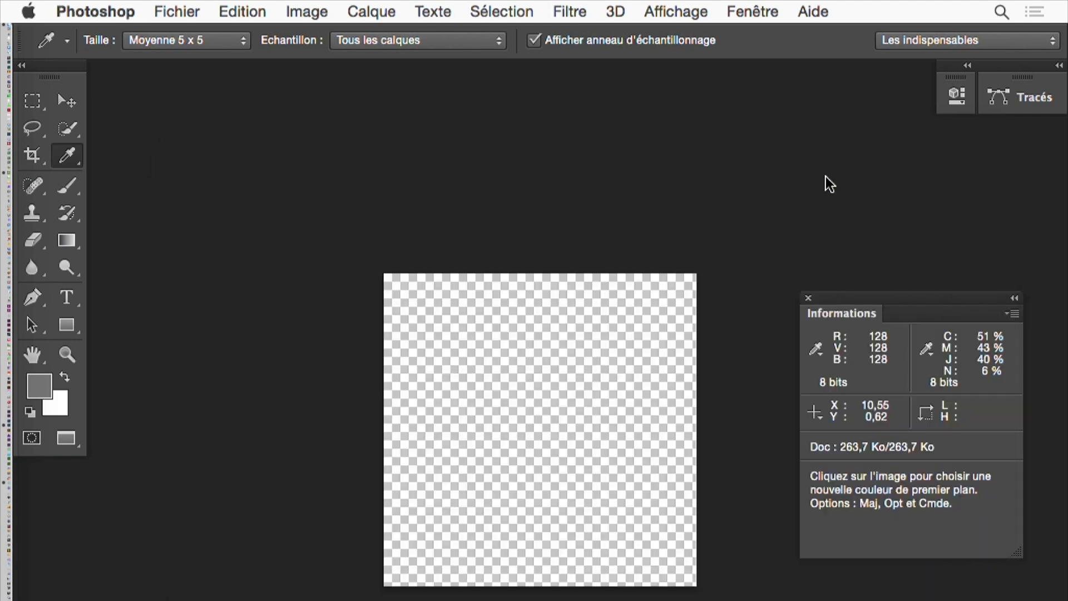
Select the second half of the canvas, from the vertical center to the outer edge, with a rectangular marquee about 5.36 × 10.58.
{"action": "key", "text": "shift+F5"}
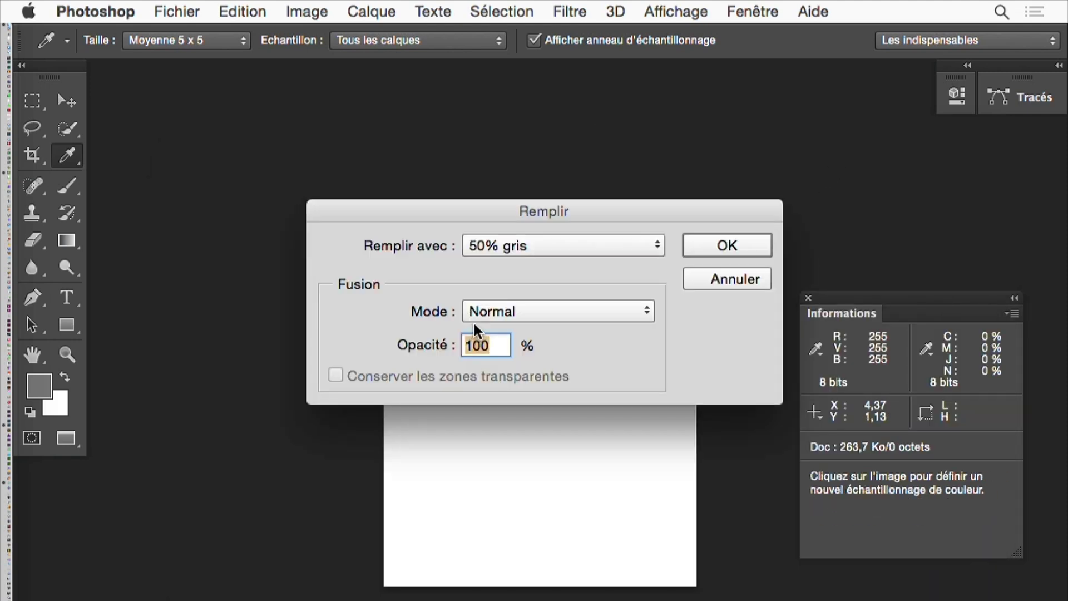
{"action": "left_click", "coordinate": [728, 279]}
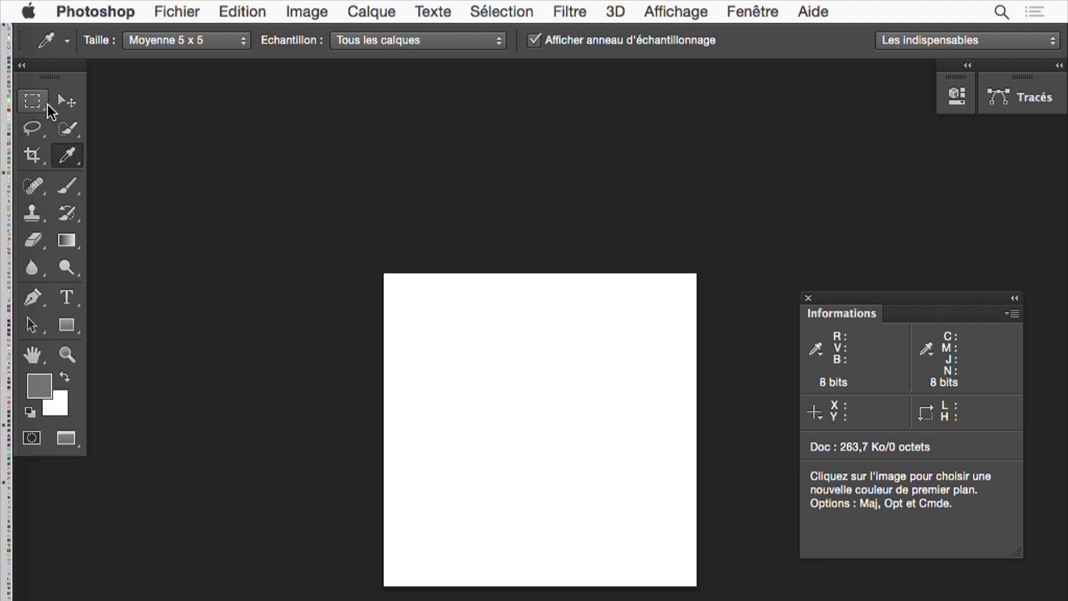
{"action": "left_click", "coordinate": [33, 102]}
{"action": "left_click_drag", "start_coordinate": [541, 254], "coordinate": [717, 584]}
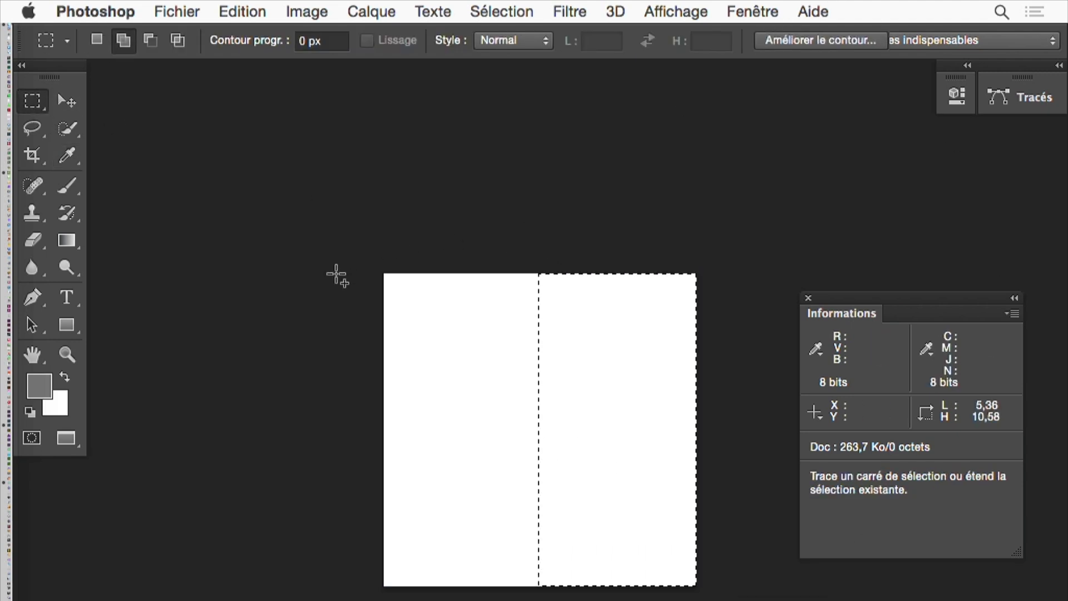
Fill the selected half with light gray bebebe in Normal mode at 100% opacity.
{"action": "key", "text": "shift+F5"}
{"action": "left_click", "coordinate": [548, 244]}
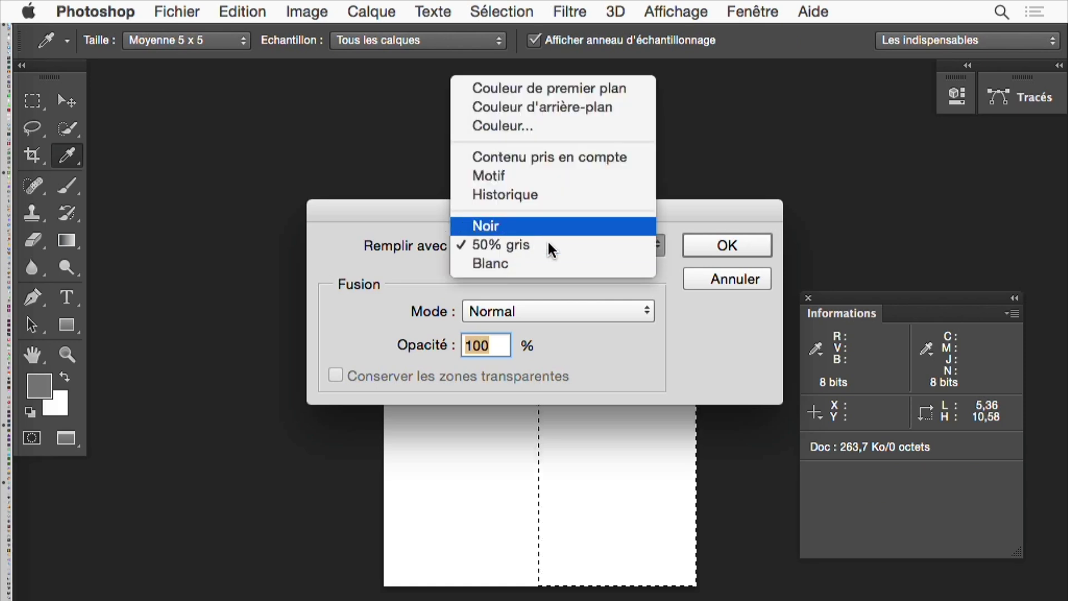
{"action": "left_click", "coordinate": [538, 125]}
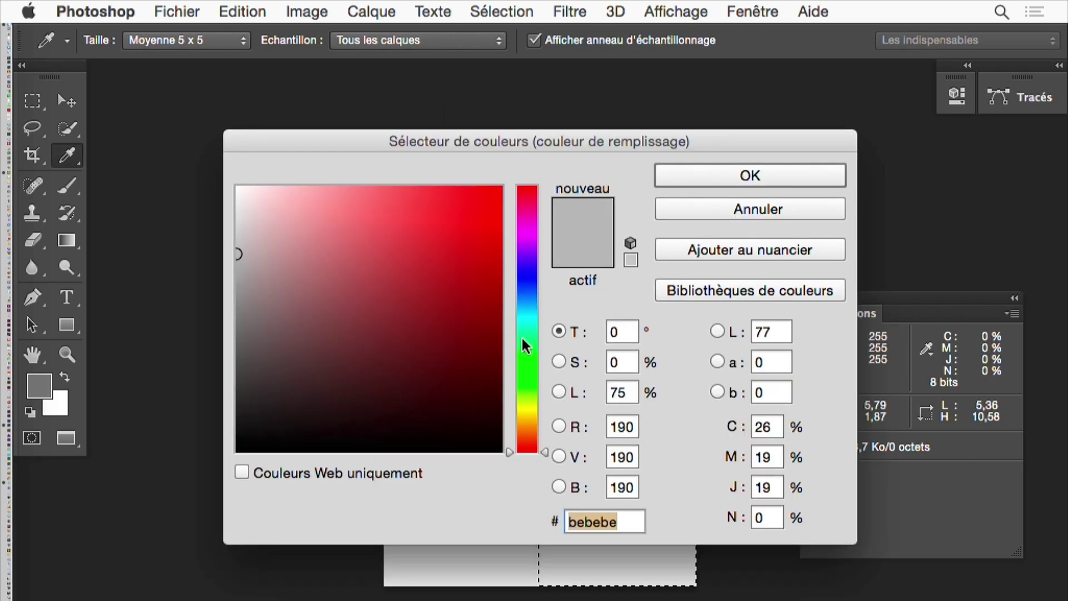
{"action": "left_click", "coordinate": [744, 177]}
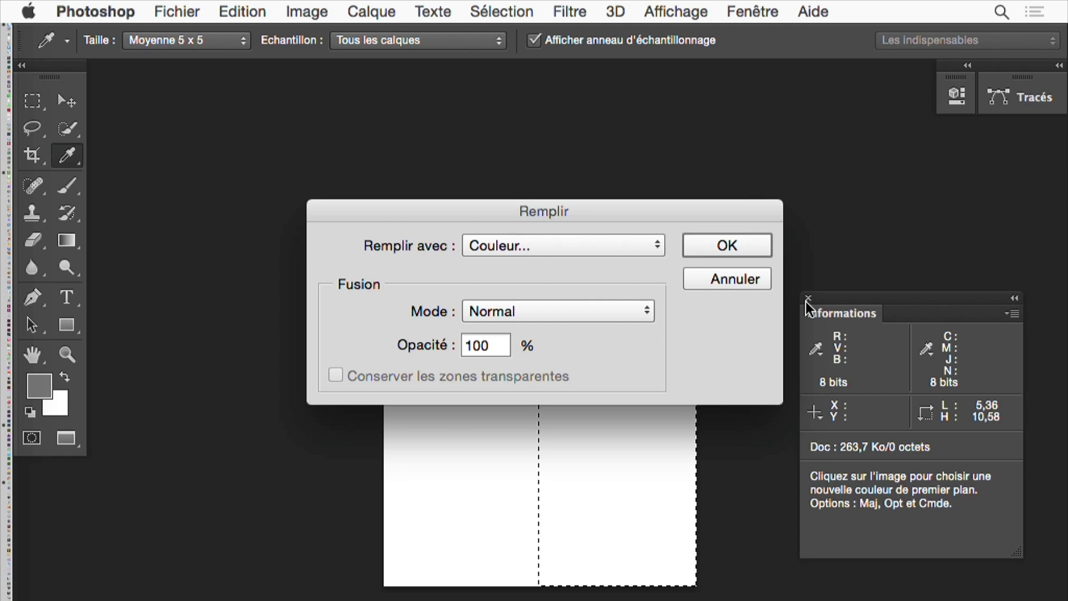
{"action": "left_click", "coordinate": [726, 246]}
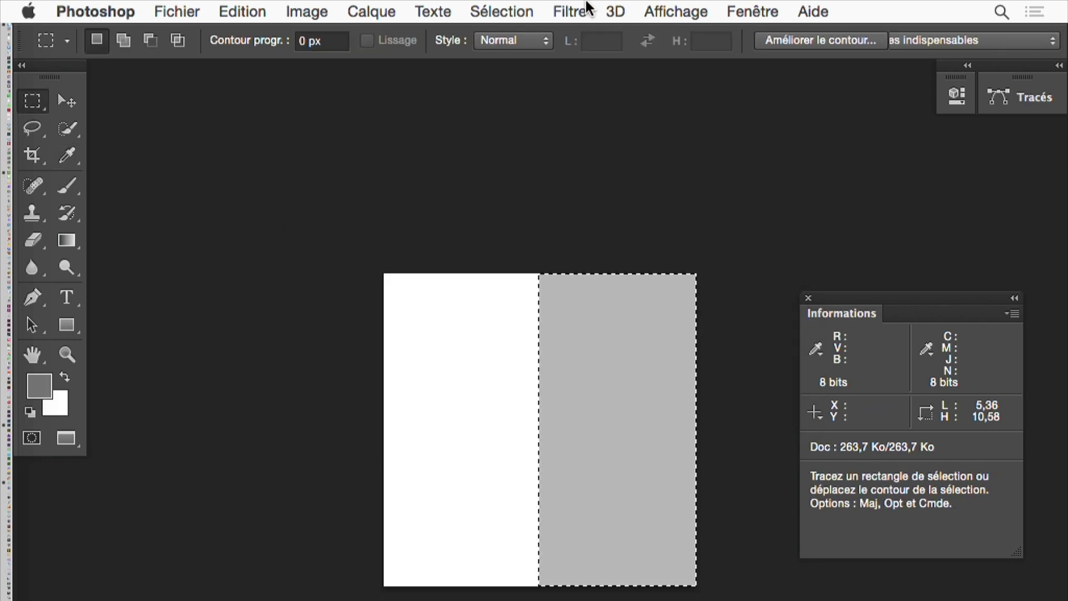
Invert the selection so that it covers the unfilled white half of the canvas.
{"action": "left_click", "coordinate": [675, 12]}
{"action": "mouse_move", "coordinate": [572, 13]}
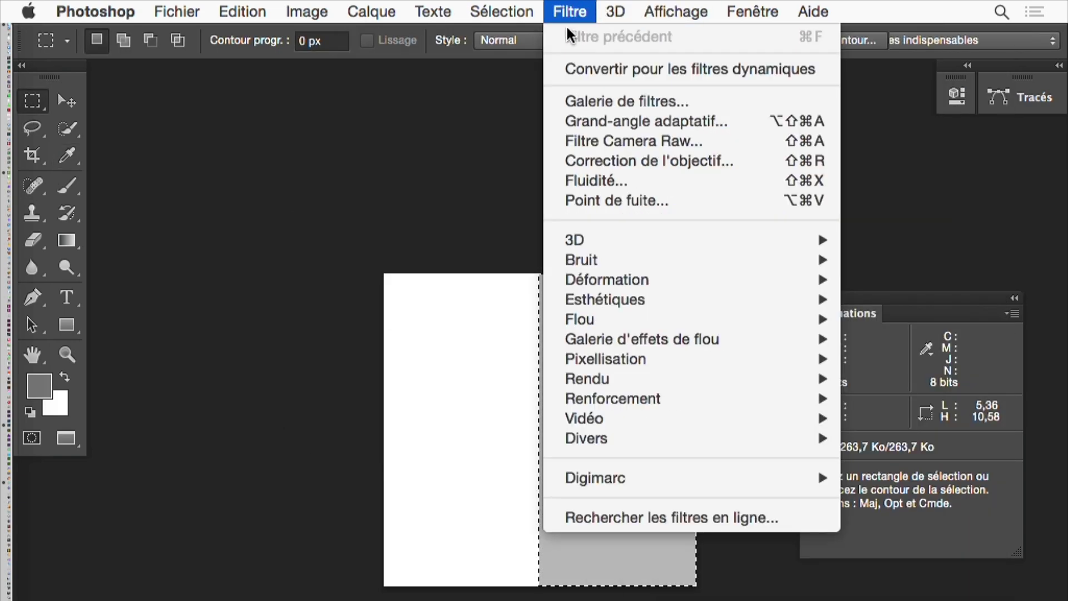
{"action": "mouse_move", "coordinate": [501, 12]}
{"action": "left_click", "coordinate": [529, 102]}
Fill the selected white half with a dark gray of 25% brightness at 100% opacity.
{"action": "key", "text": "shift+BackSpace"}
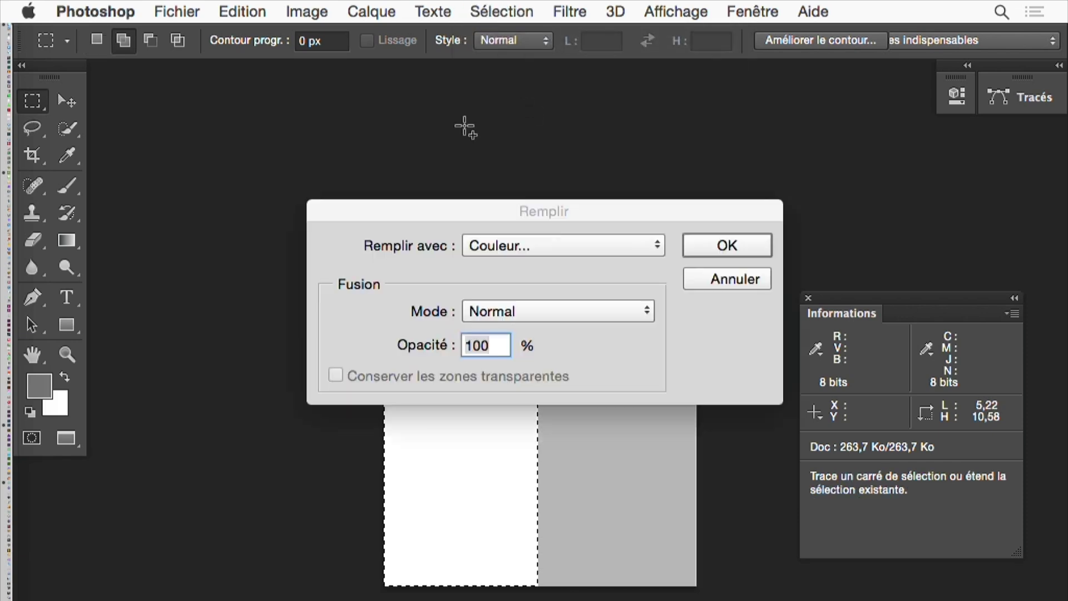
{"action": "left_click", "coordinate": [487, 244]}
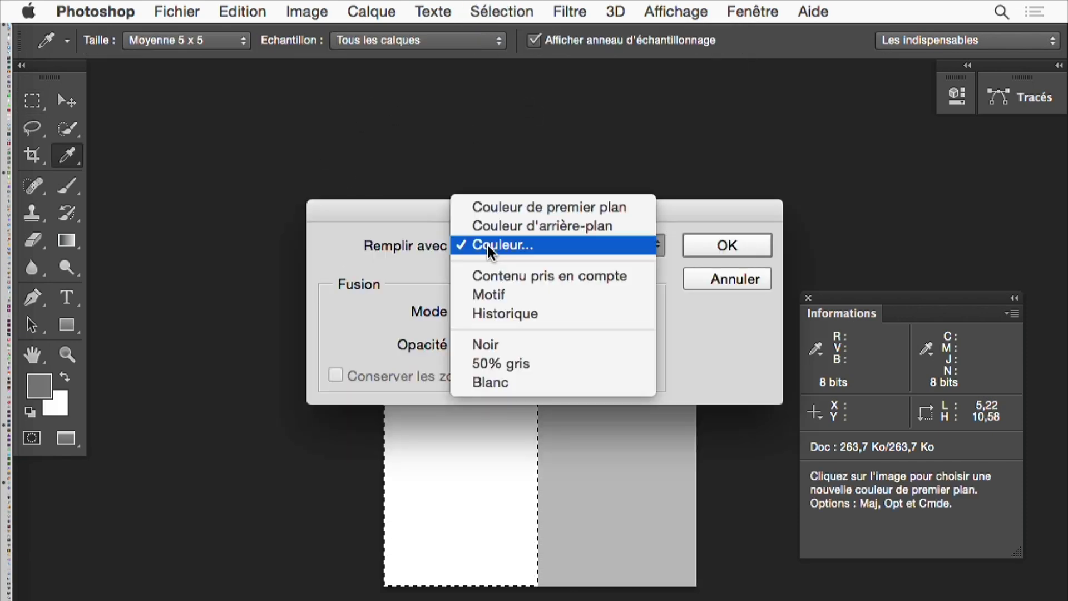
{"action": "left_click", "coordinate": [487, 245]}
{"action": "left_click", "coordinate": [616, 392]}
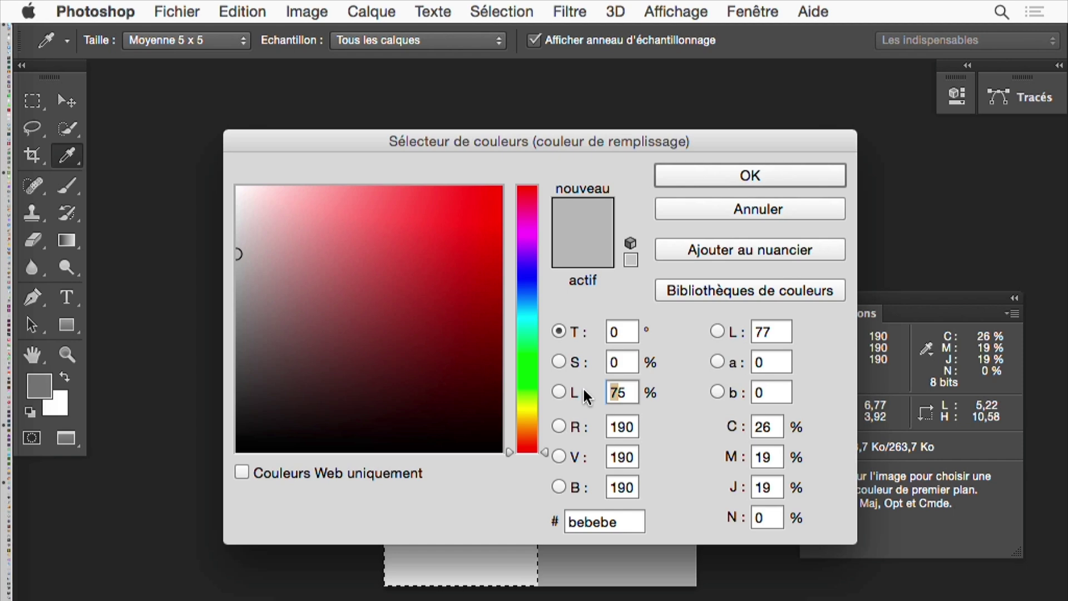
{"action": "key", "text": "BackSpace"}
{"action": "type", "text": "2"}
{"action": "left_click", "coordinate": [745, 177]}
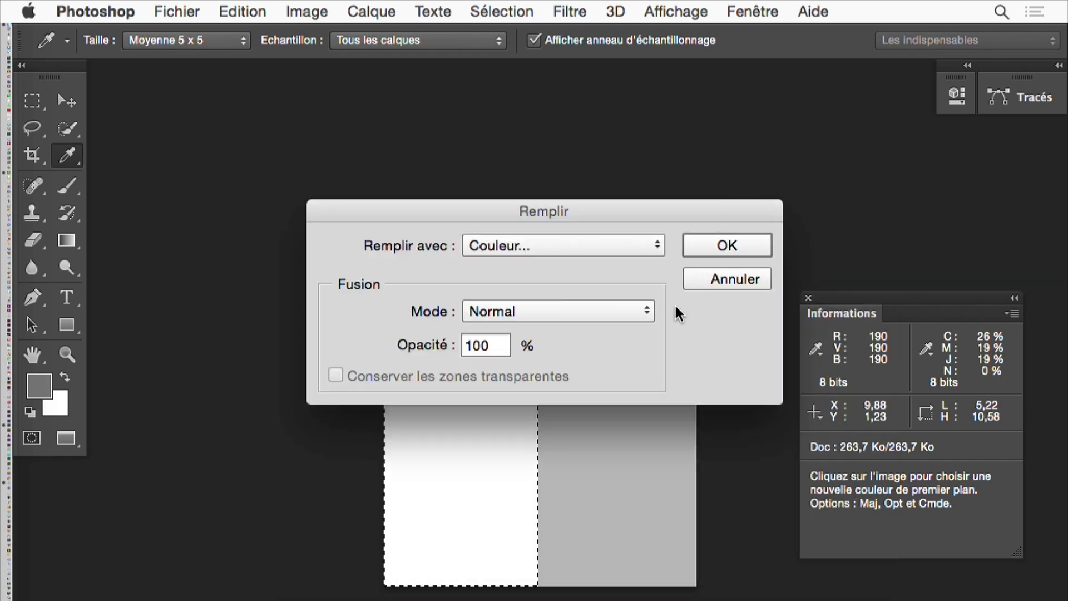
{"action": "left_click", "coordinate": [726, 245]}
Hide the selection outline around the dark half, choosing to have the hide shortcut mask extras.
{"action": "key", "text": "super+h"}
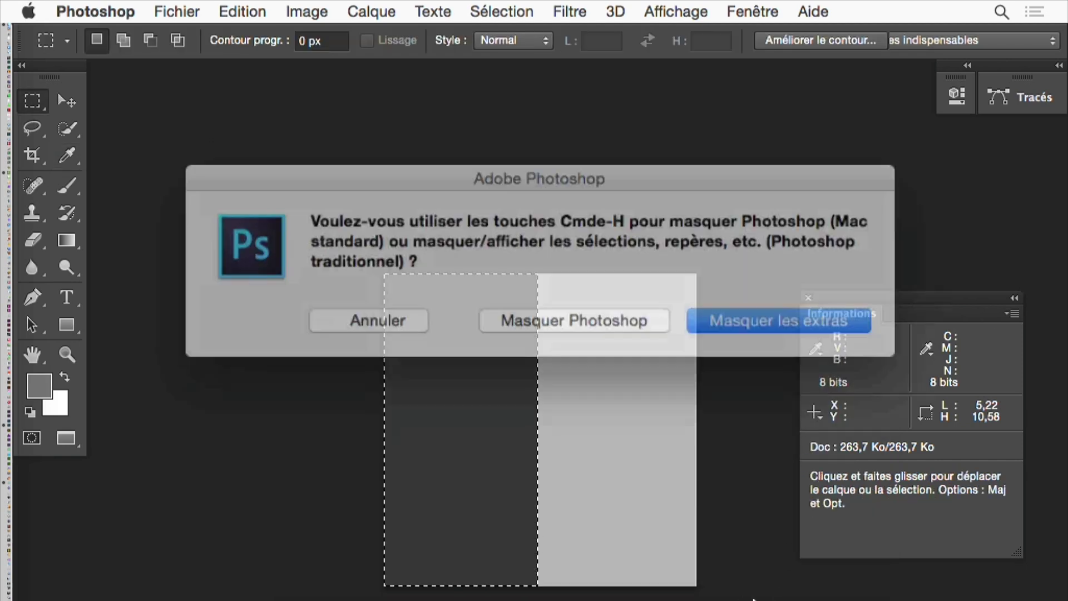
{"action": "left_click", "coordinate": [732, 316]}
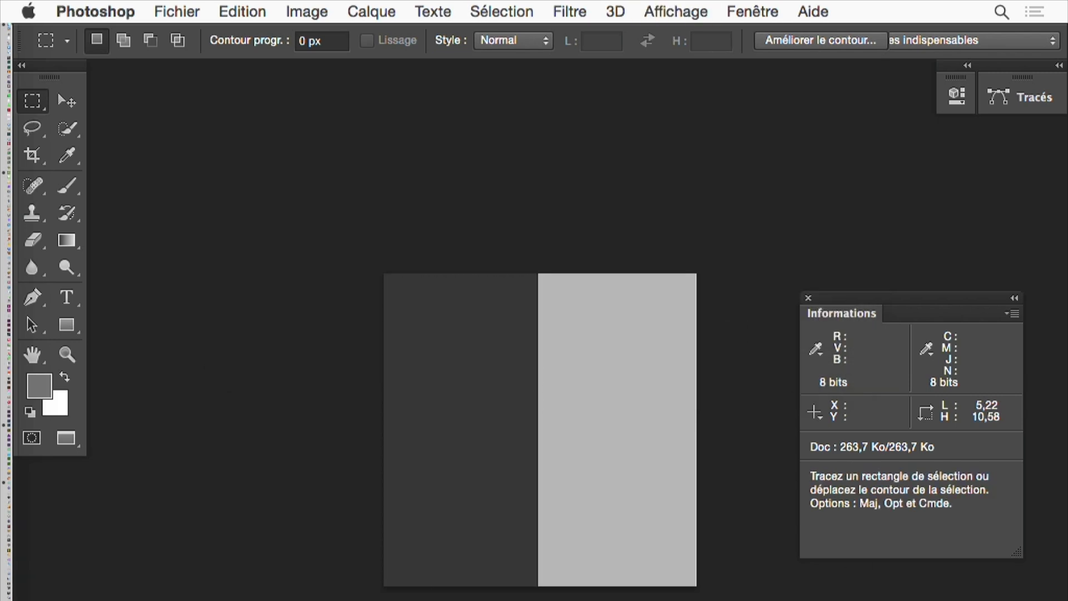
{"action": "key", "text": "super+space"}
{"action": "left_click", "coordinate": [521, 457]}
{"action": "left_click_drag", "start_coordinate": [612, 495], "coordinate": [534, 496]}
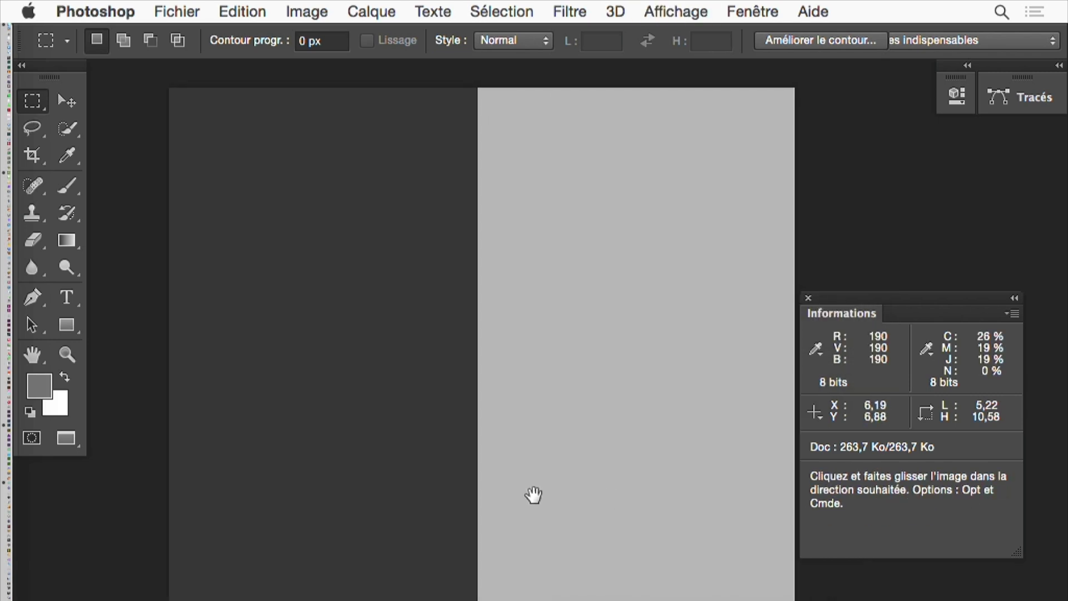
{"action": "left_click", "coordinate": [534, 495], "text": "alt"}
{"action": "key", "text": "space"}
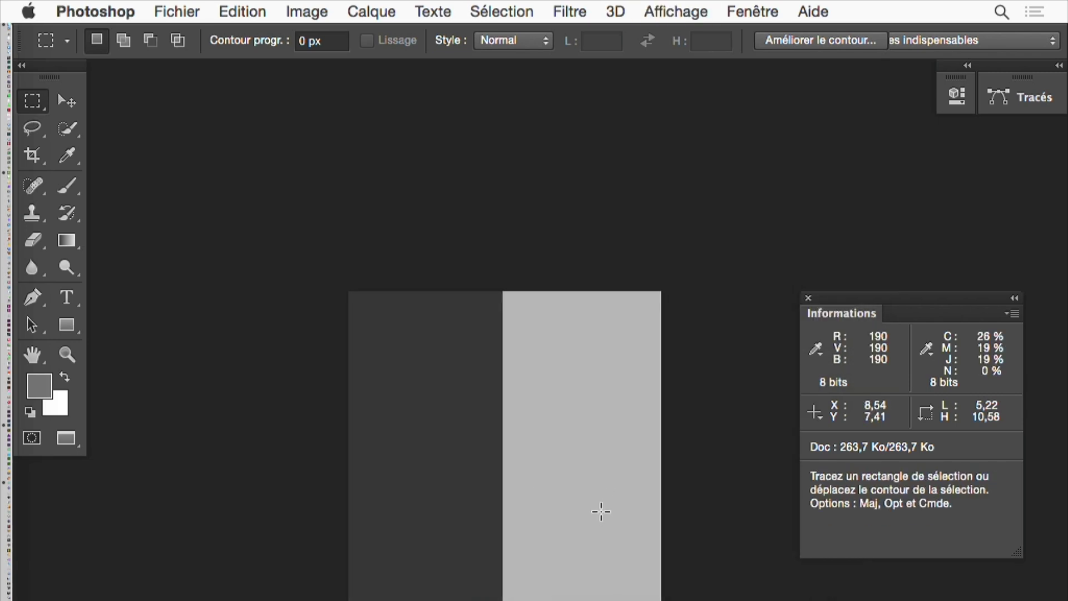
Activate the Gradient tool with white as the foreground color and black as the background color.
{"action": "left_click", "coordinate": [66, 243]}
{"action": "left_click", "coordinate": [30, 412]}
{"action": "left_click", "coordinate": [64, 377]}
Try white-to-transparent gradients of several lengths at 100% opacity across the dark half, starting around the central edge.
{"action": "left_click_drag", "start_coordinate": [495, 461], "coordinate": [436, 482]}
{"action": "key", "text": "super+z"}
{"action": "mouse_move", "coordinate": [493, 465]}
{"action": "left_mouse_down"}
{"action": "mouse_move", "coordinate": [452, 464]}
{"action": "mouse_move", "coordinate": [385, 507]}
{"action": "left_mouse_up"}
{"action": "key", "text": "super+z"}
{"action": "left_click_drag", "start_coordinate": [512, 476], "coordinate": [458, 478]}
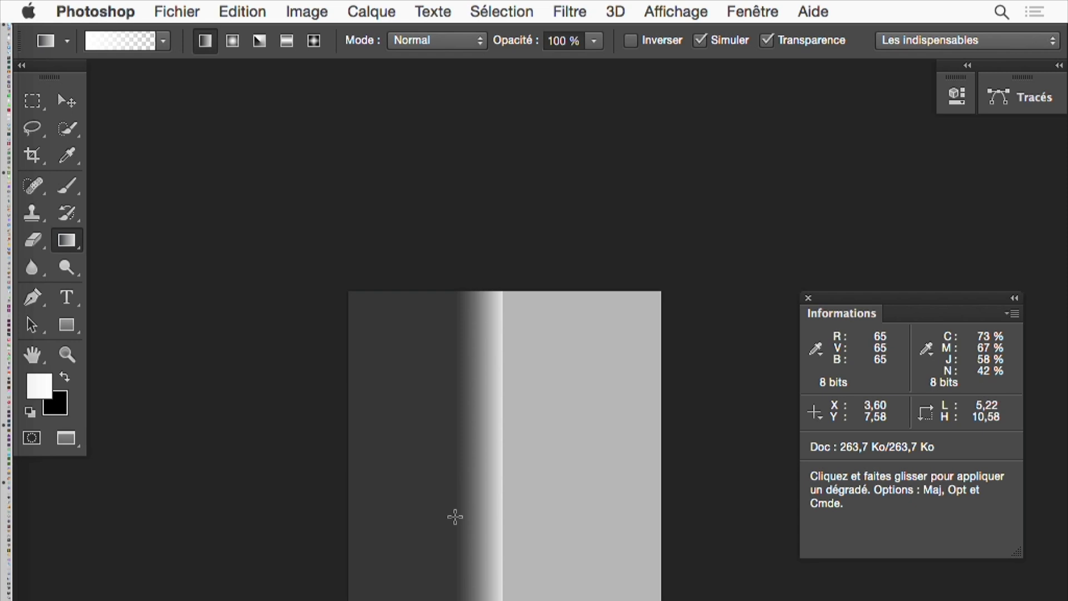
{"action": "key", "text": "super+z"}
Set the gradient opacity to 38% and lighten the dark half beside the central edge with a narrow white-to-transparent gradient.
{"action": "left_click", "coordinate": [593, 40]}
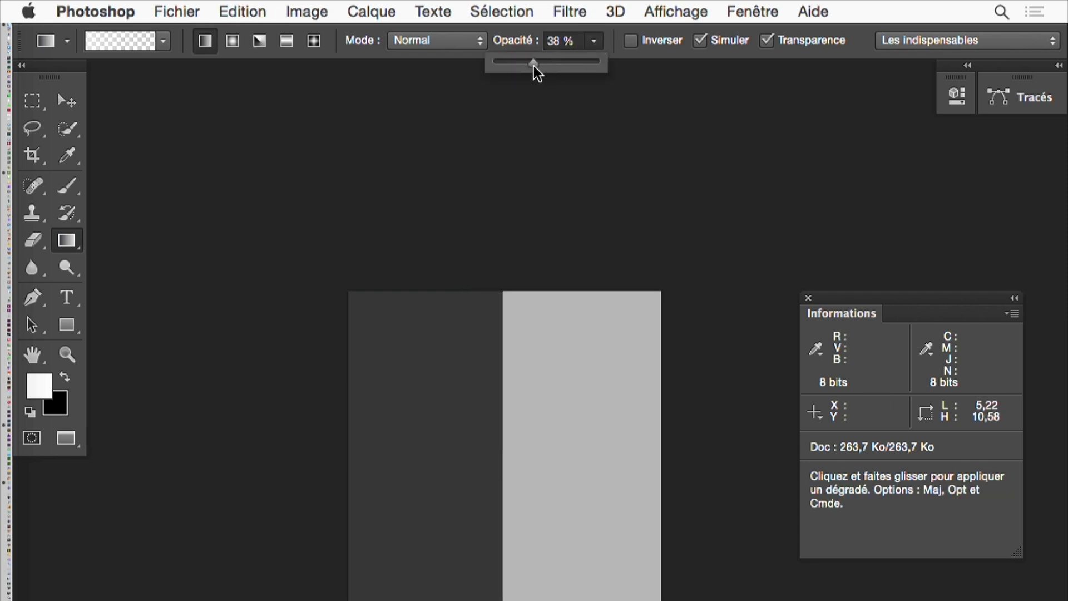
{"action": "left_click_drag", "start_coordinate": [536, 66], "coordinate": [535, 66]}
{"action": "left_click_drag", "start_coordinate": [514, 379], "coordinate": [483, 395]}
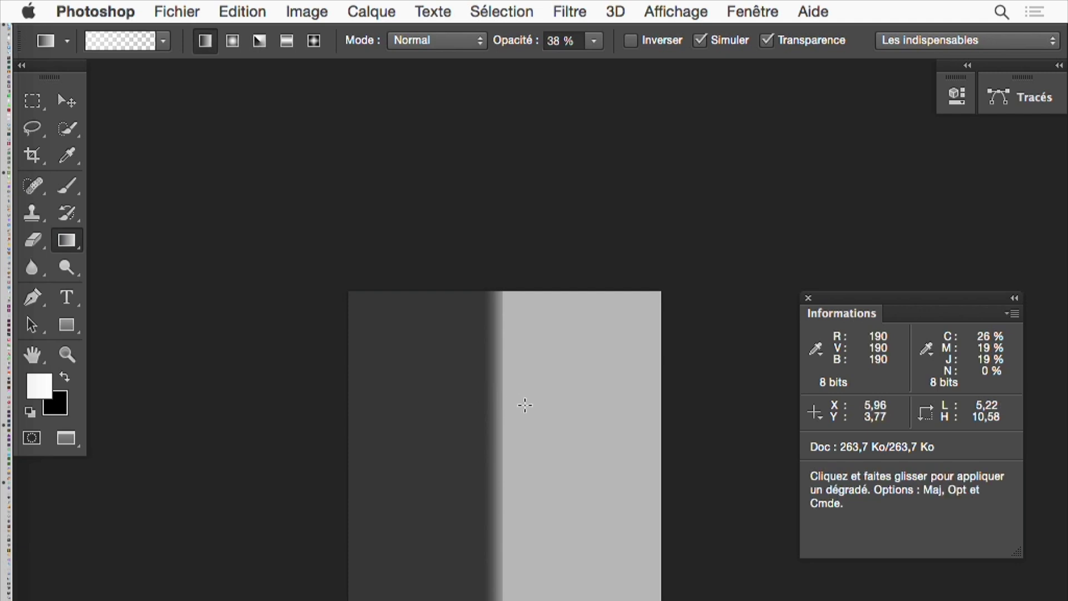
{"action": "key", "text": "super+z"}
Invert the selection with its outline hidden and draw a short 38% black-to-transparent gradient from the central edge into the light half.
{"action": "left_click", "coordinate": [485, 8]}
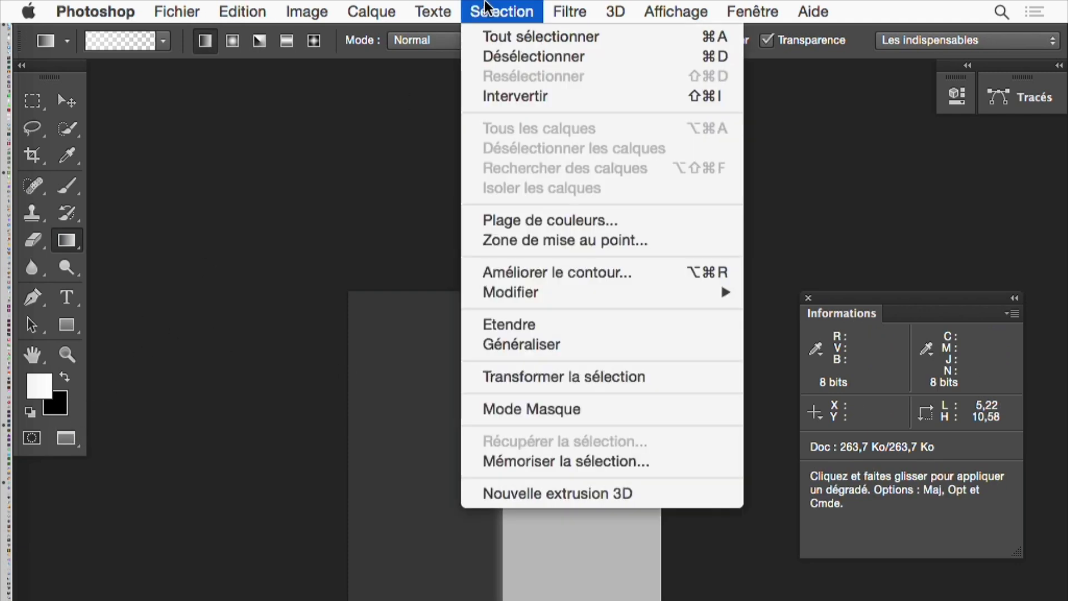
{"action": "left_click", "coordinate": [523, 96]}
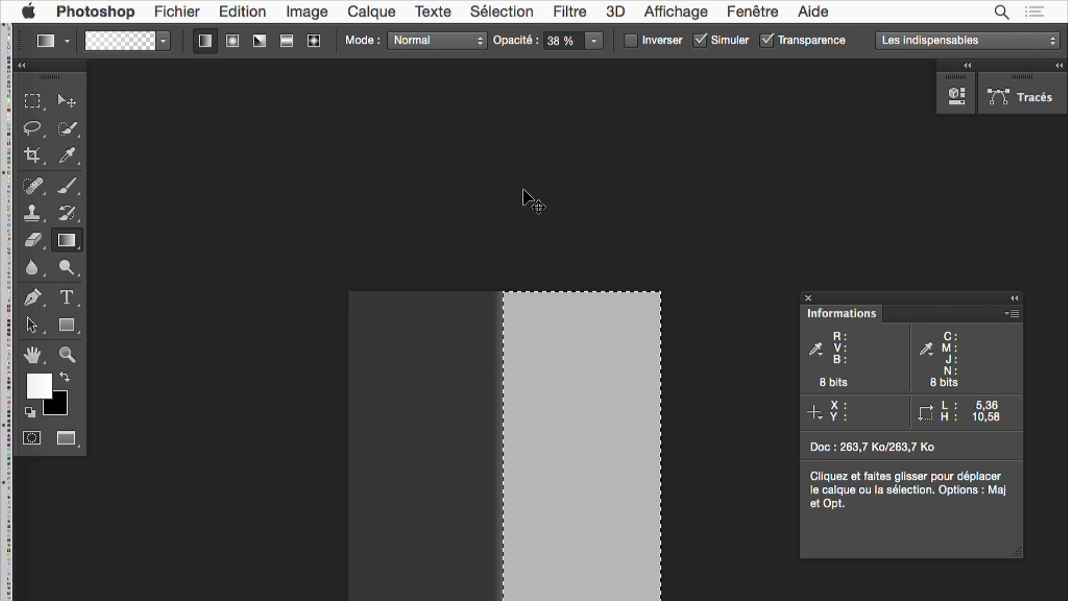
{"action": "key", "text": "super+d"}
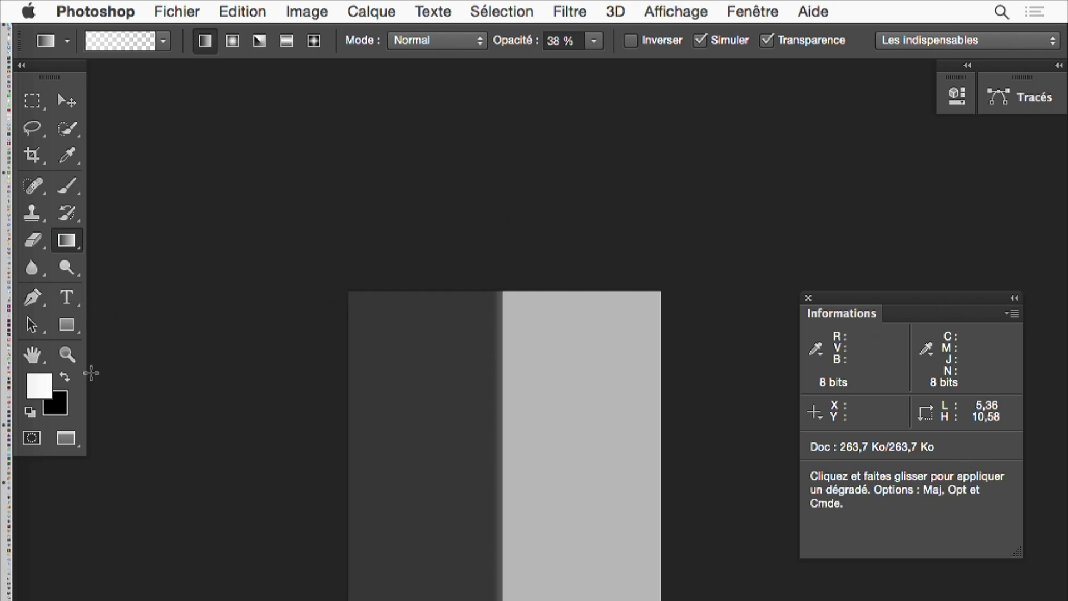
{"action": "key", "text": "d"}
{"action": "left_click_drag", "start_coordinate": [502, 432], "coordinate": [519, 442]}
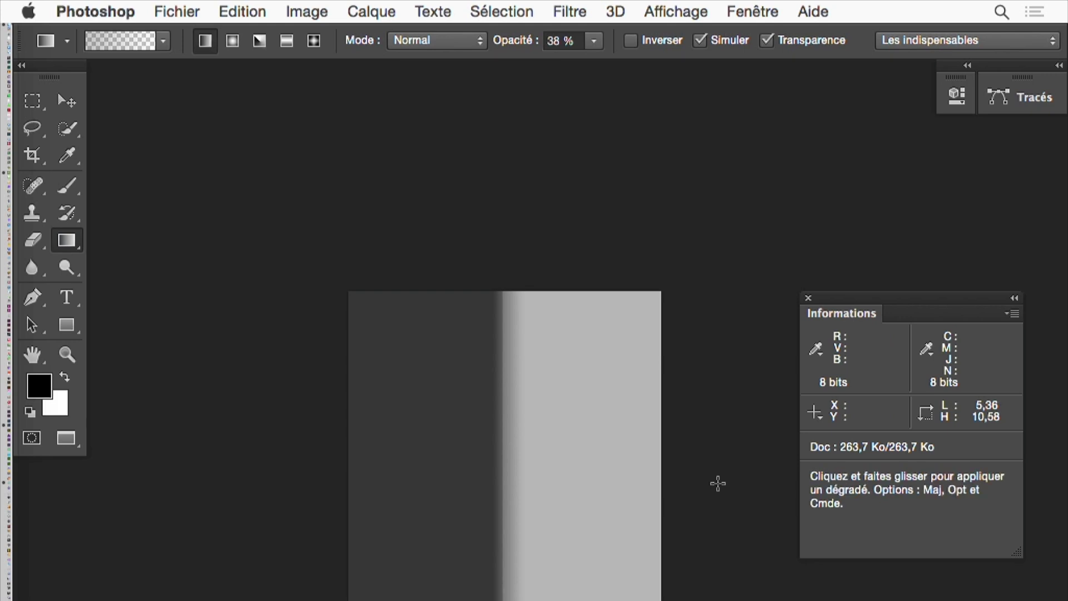
Reselect the dark half with its outline hidden and strengthen its lightened edge with another, longer 38% white-to-transparent gradient.
{"action": "left_click", "coordinate": [525, 12]}
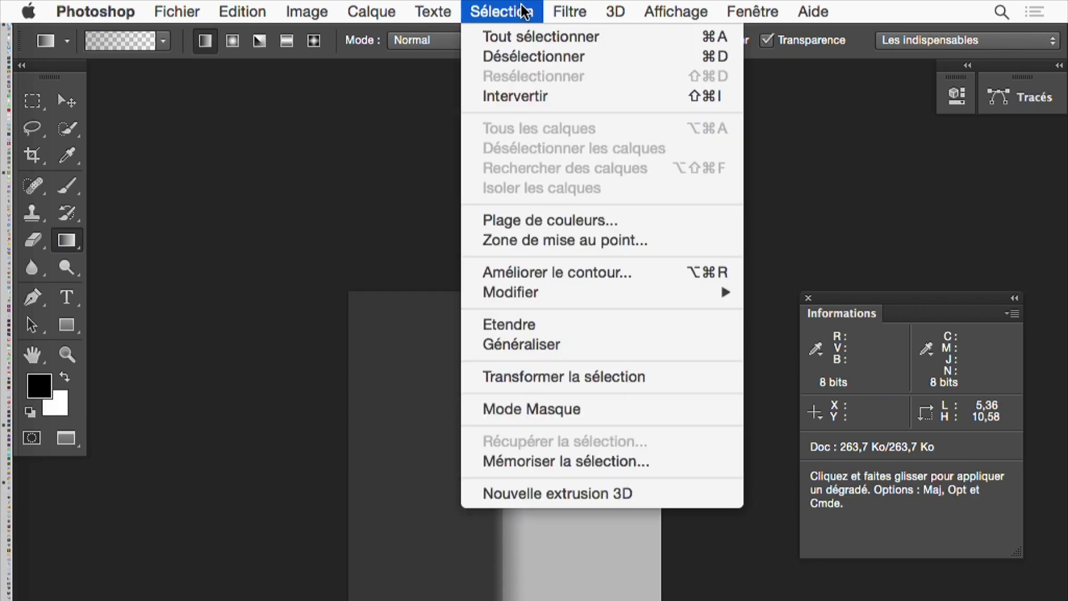
{"action": "left_click", "coordinate": [540, 96]}
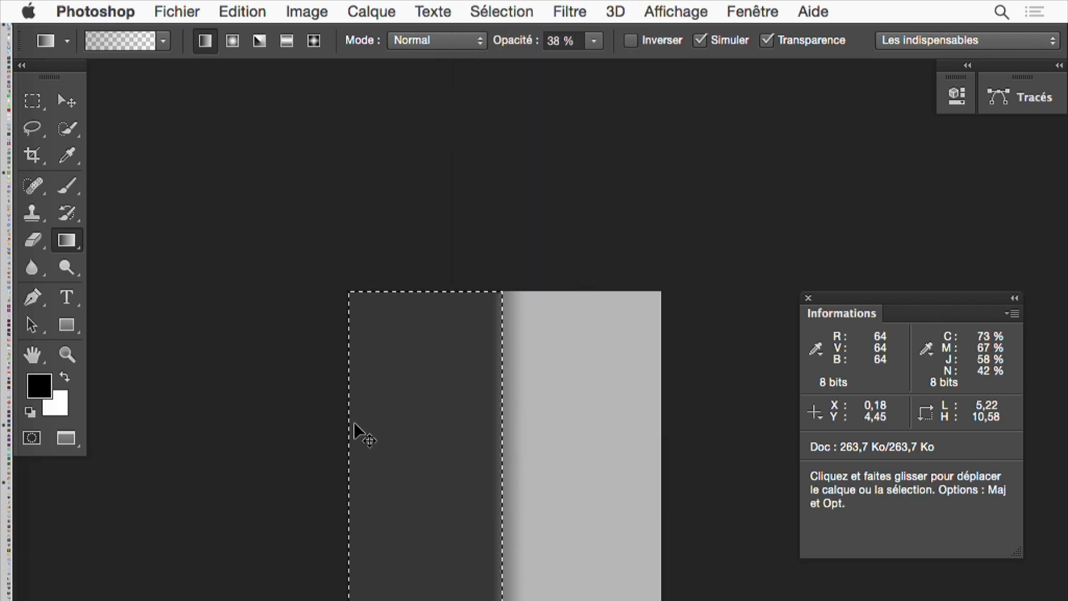
{"action": "key", "text": "super+d"}
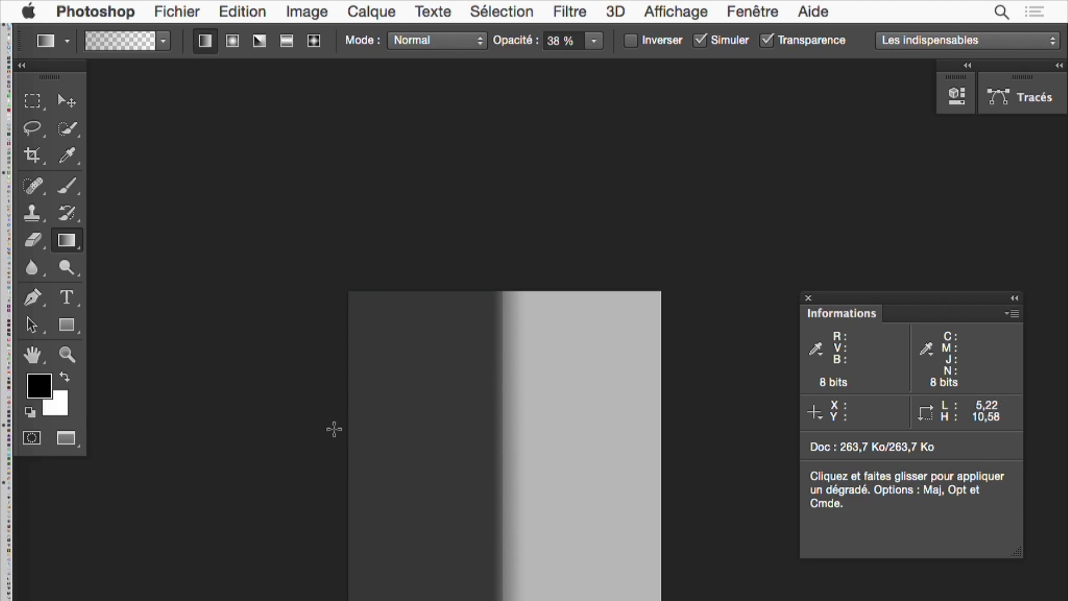
{"action": "left_click", "coordinate": [66, 378]}
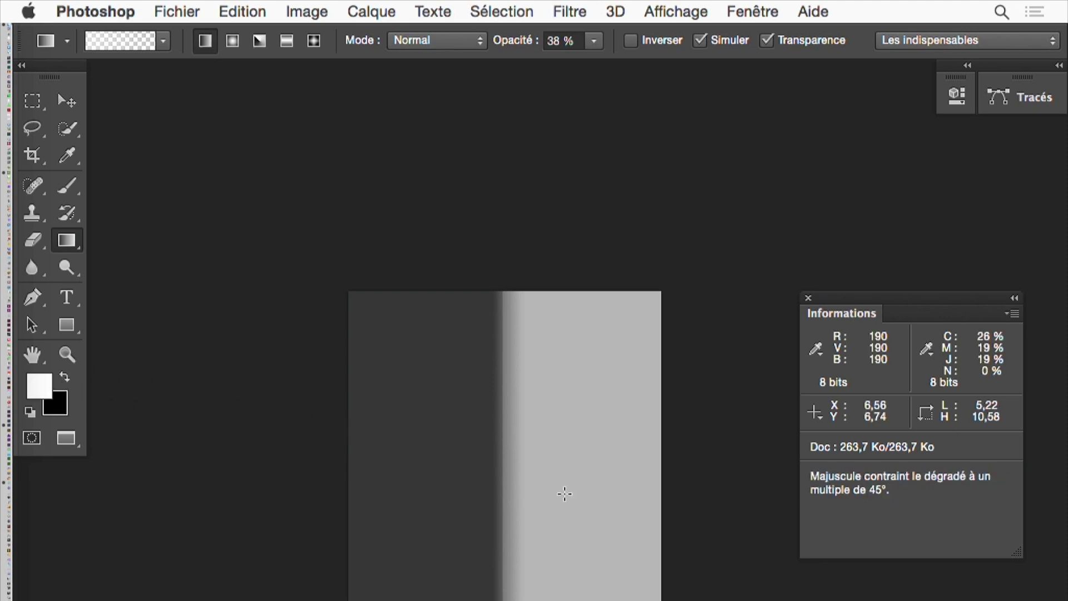
{"action": "left_click_drag", "start_coordinate": [520, 486], "coordinate": [488, 490]}
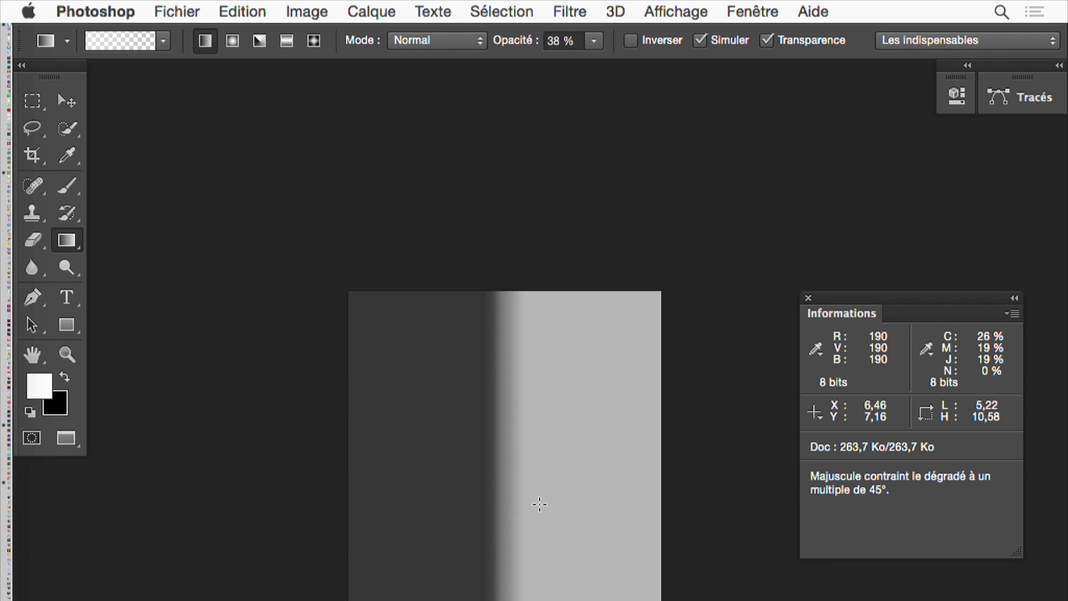
{"action": "key", "text": "super+z"}
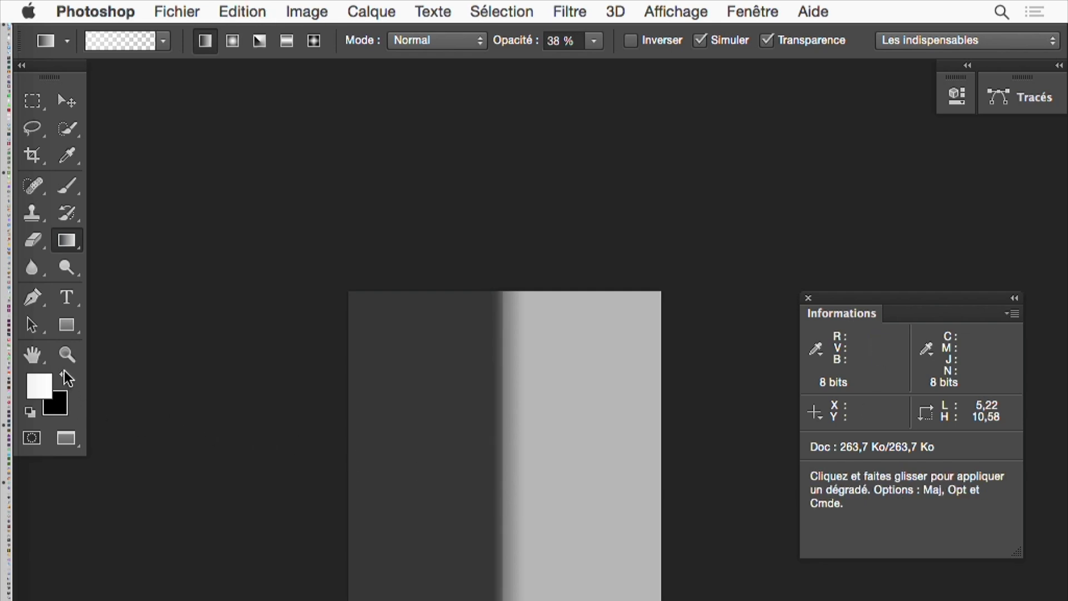
{"action": "left_click_drag", "start_coordinate": [537, 459], "coordinate": [486, 465]}
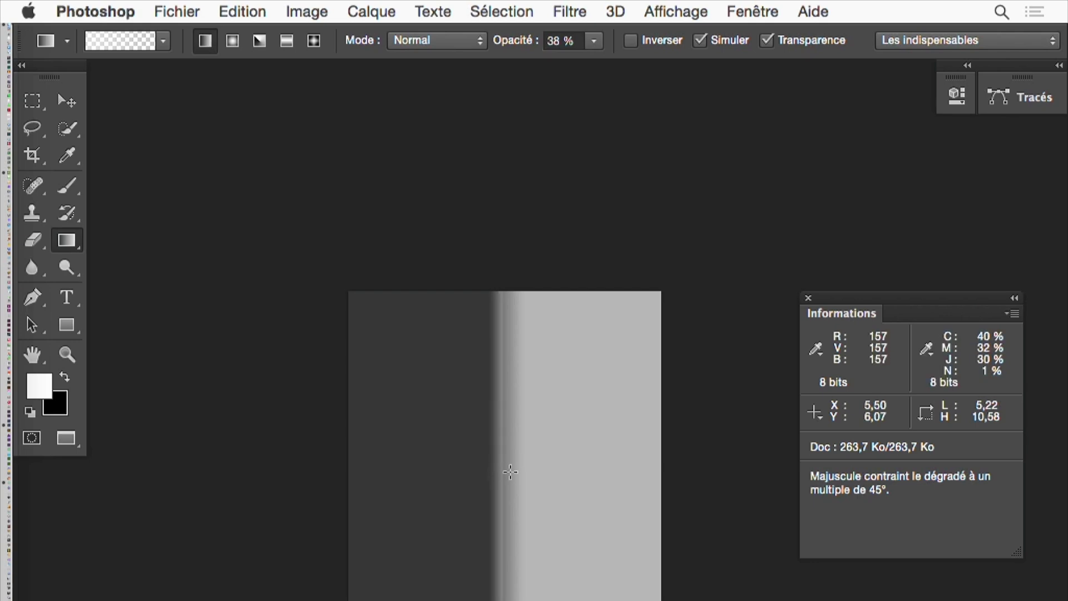
Switch the selection back to the light half and darken its edge further with a wider 38% black-to-transparent gradient.
{"action": "left_click", "coordinate": [569, 11]}
{"action": "mouse_move", "coordinate": [501, 11]}
{"action": "left_click", "coordinate": [534, 97]}
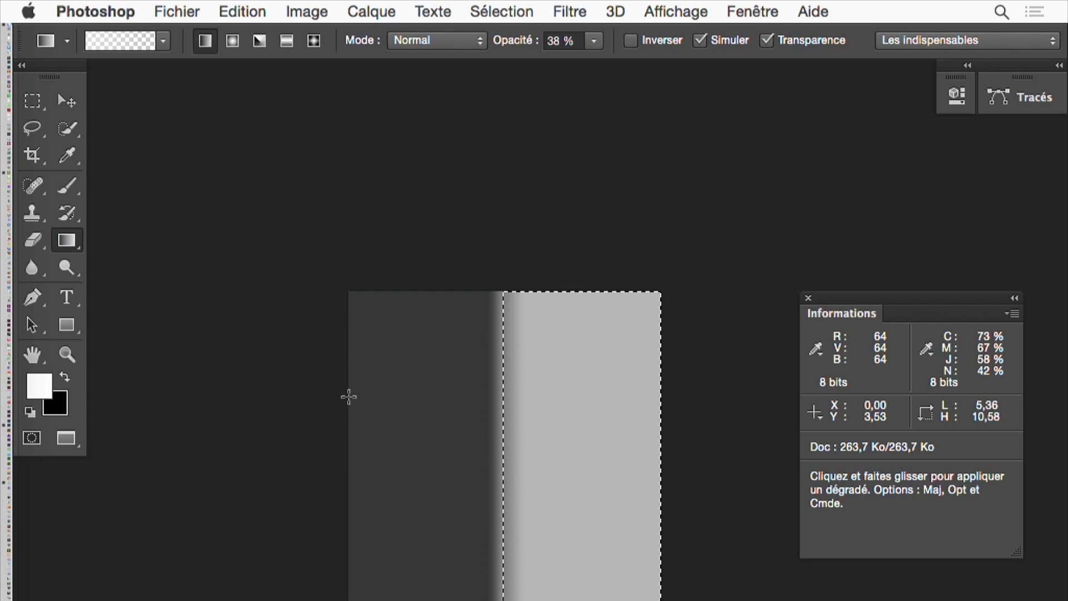
{"action": "key", "text": "super+d"}
{"action": "left_click", "coordinate": [64, 379]}
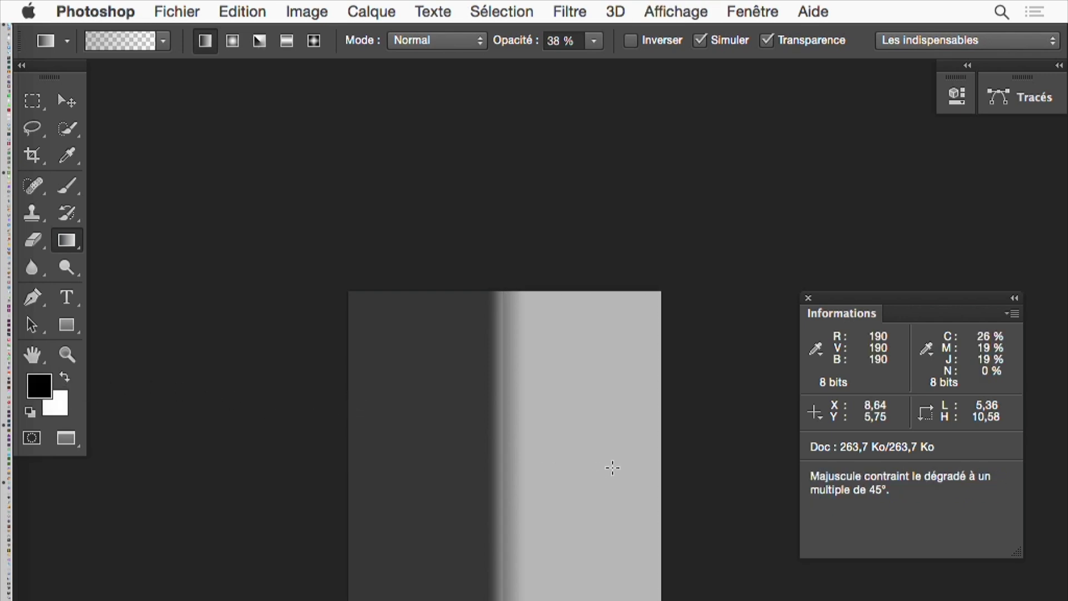
{"action": "left_click_drag", "start_coordinate": [499, 429], "coordinate": [538, 439]}
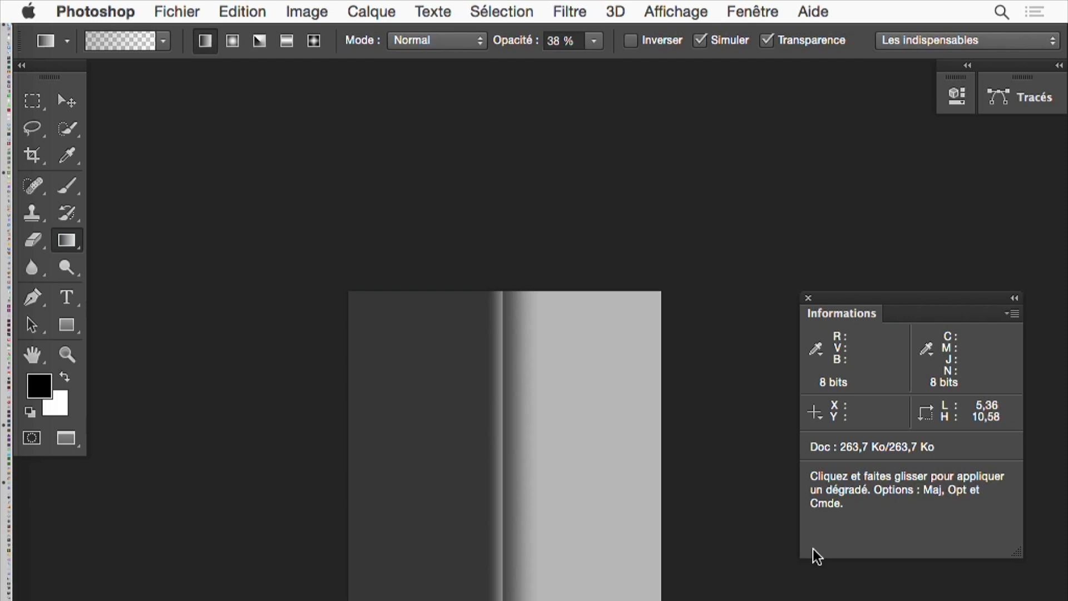
Step back through the history to remove the second pair of white and black edge gradients.
{"action": "key", "text": "super"}
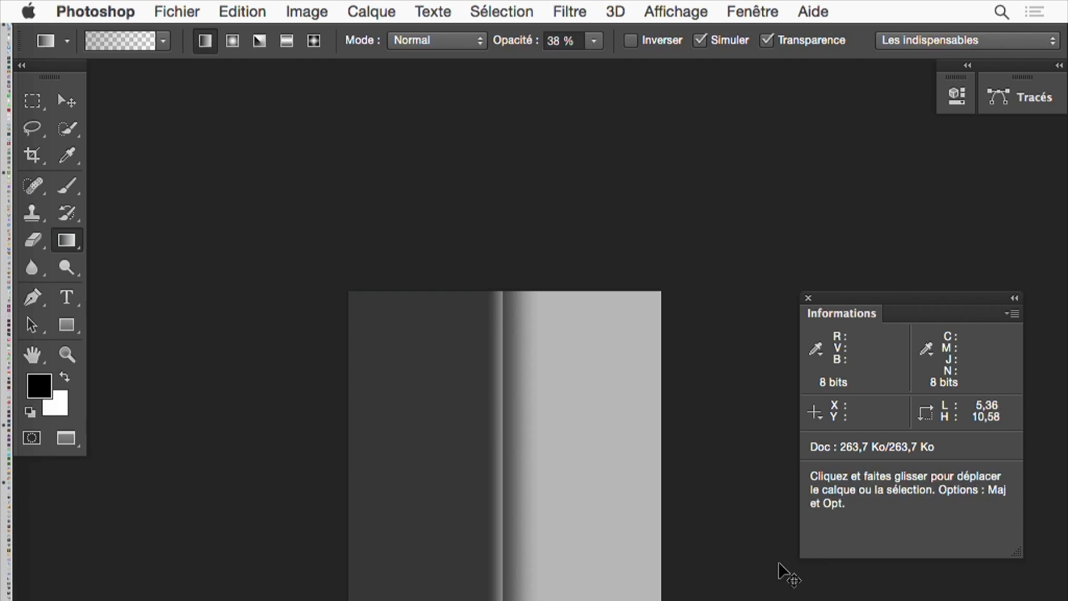
{"action": "key", "text": "super+alt+z"}
{"action": "key", "text": "super+alt+z"}
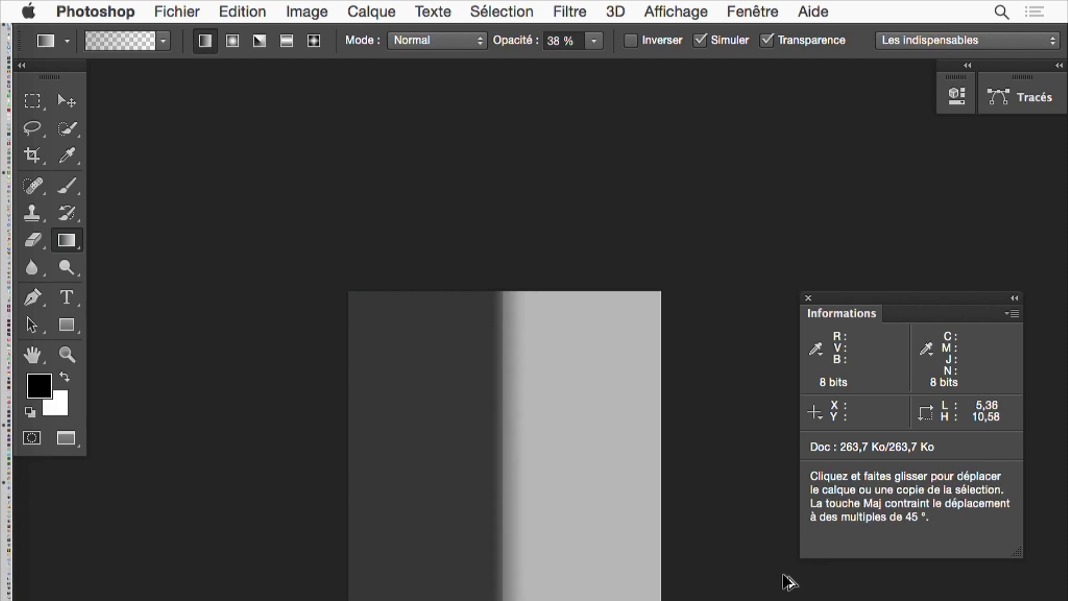
Step back to before the light half's black gradient and draw a 38% white-to-transparent gradient from the central edge into it instead.
{"action": "key", "text": "super+alt+z"}
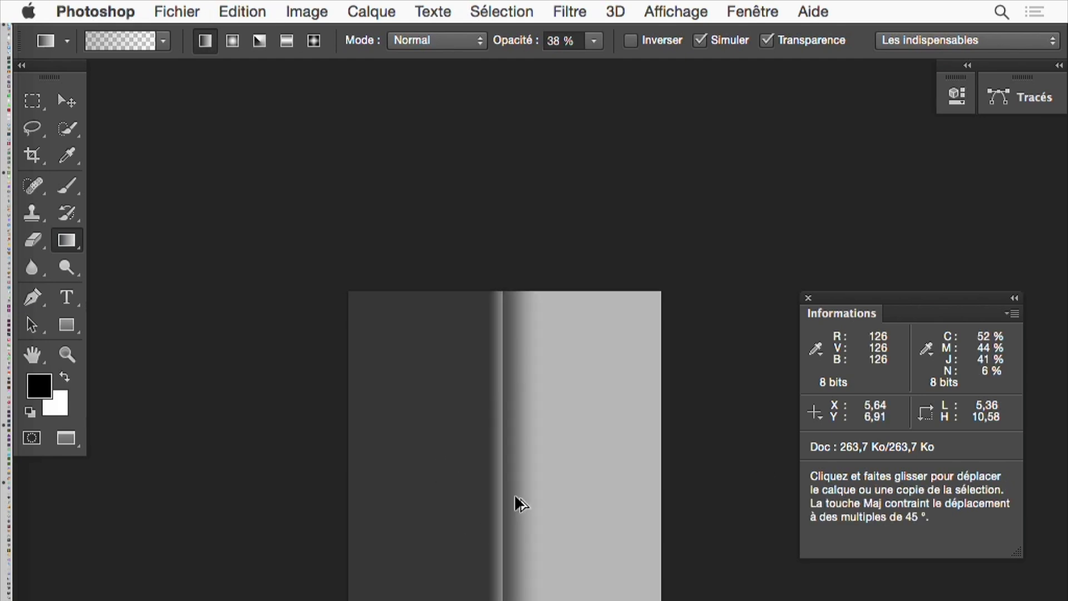
{"action": "key", "text": "super+alt+z"}
{"action": "key", "text": "super+alt+z"}
{"action": "key", "text": "super+alt+z"}
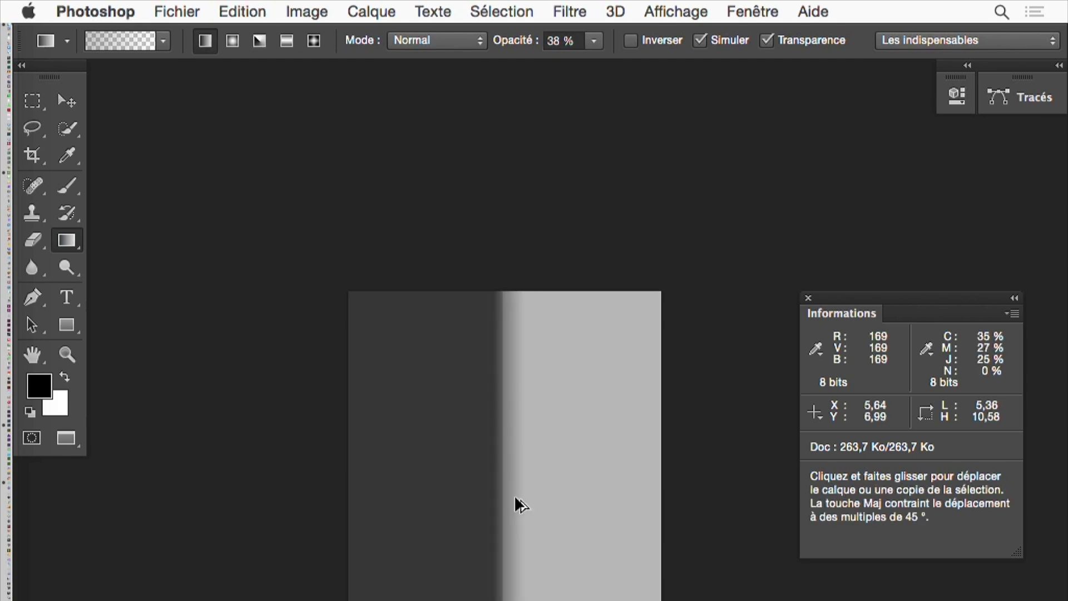
{"action": "key", "text": "super+alt+z"}
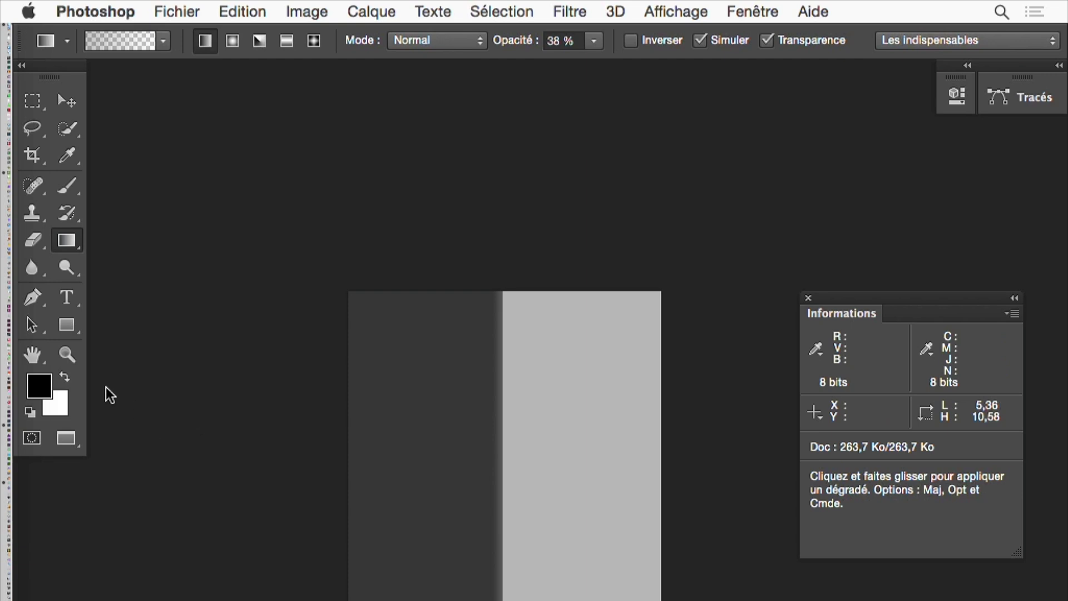
{"action": "left_click", "coordinate": [65, 377]}
{"action": "left_click_drag", "start_coordinate": [496, 416], "coordinate": [538, 429]}
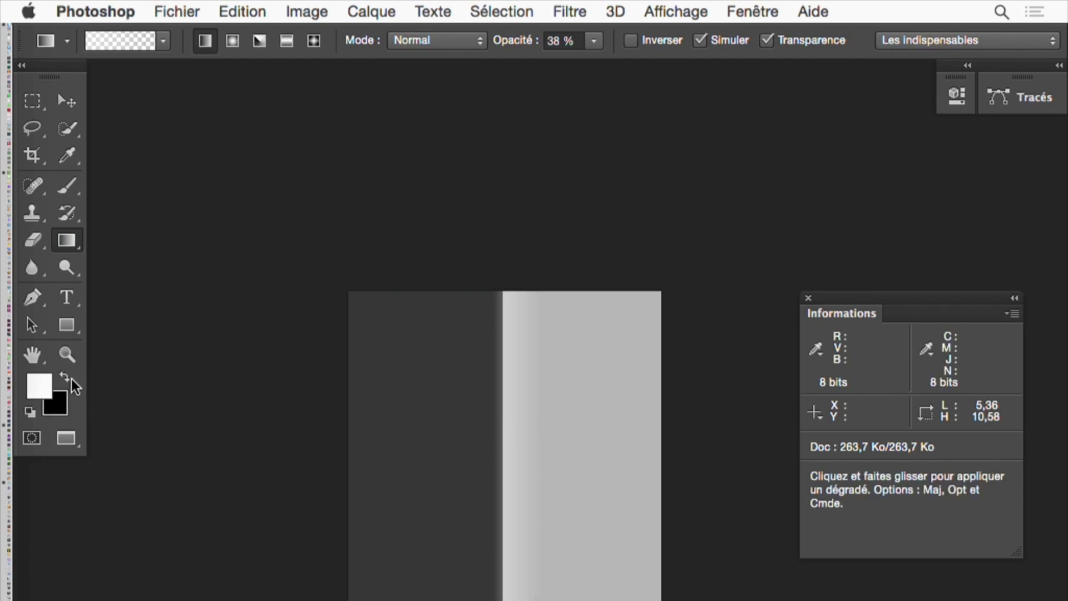
Invert the selection with its outline hidden and darken the dark half's edge with a short 38% black-to-transparent gradient.
{"action": "left_click", "coordinate": [70, 380]}
{"action": "left_click", "coordinate": [501, 11]}
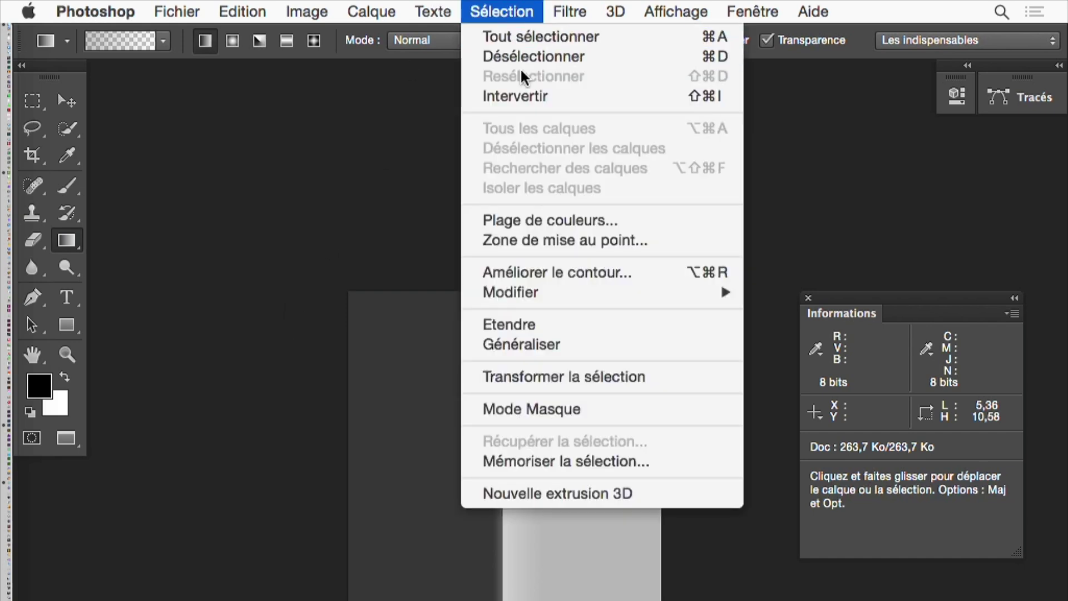
{"action": "left_click", "coordinate": [526, 98]}
{"action": "key", "text": "super+h"}
{"action": "left_click_drag", "start_coordinate": [509, 425], "coordinate": [485, 431]}
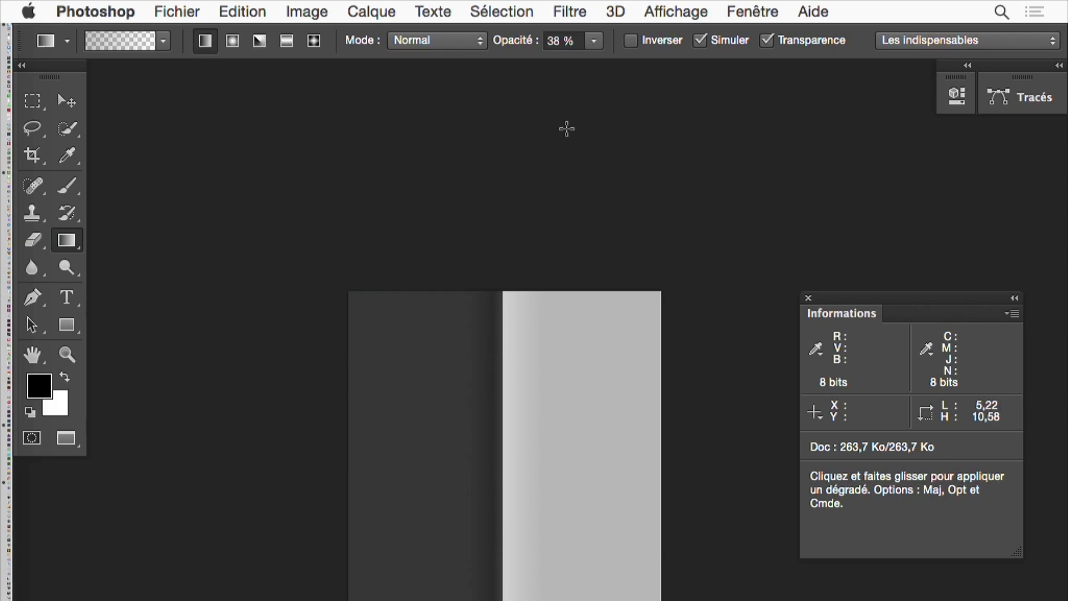
Show the history and compare the plain two-gray fill with the gradient-enhanced edge, finishing on the latest gradient state.
{"action": "left_click", "coordinate": [752, 11]}
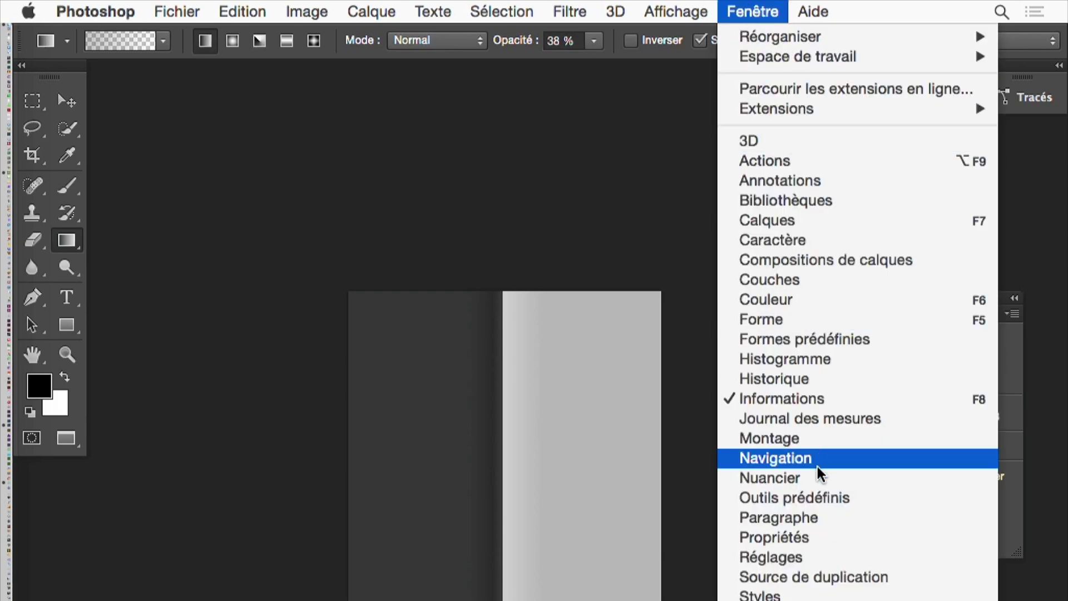
{"action": "left_click", "coordinate": [815, 383]}
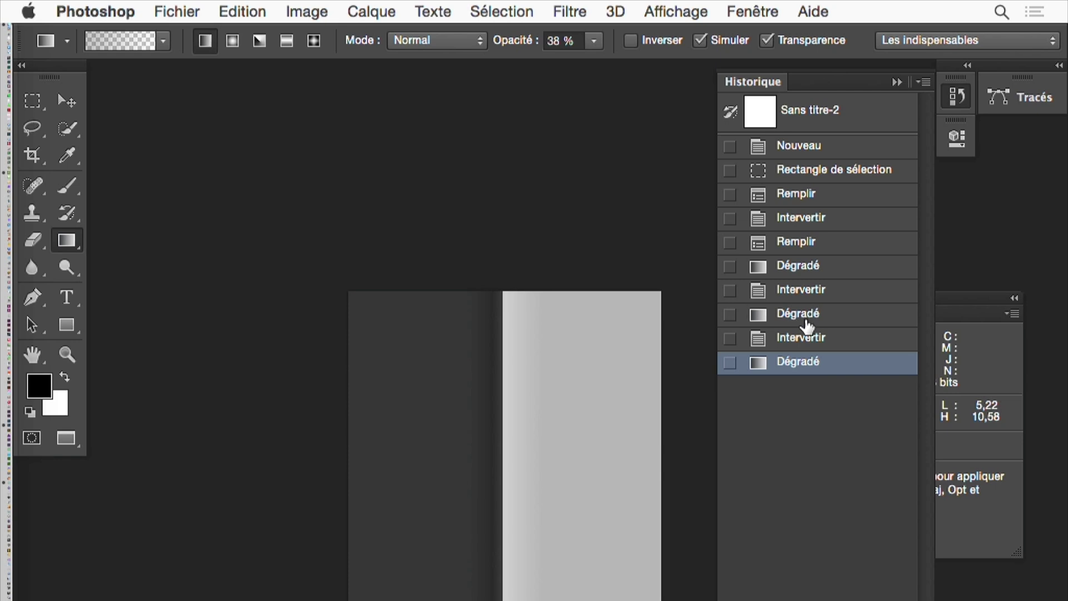
{"action": "left_click", "coordinate": [806, 292]}
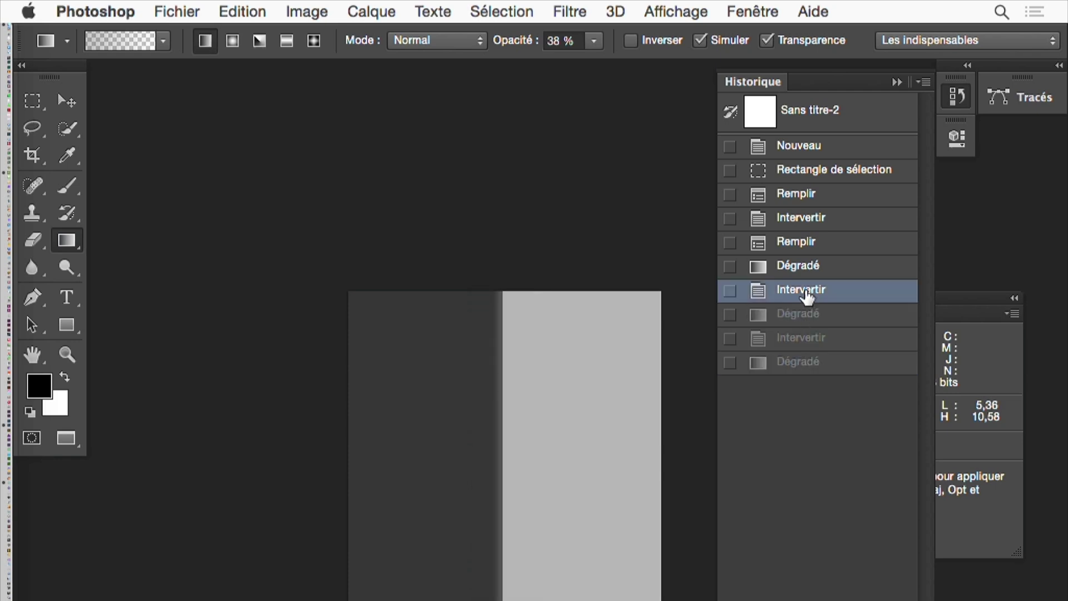
{"action": "left_click", "coordinate": [811, 362]}
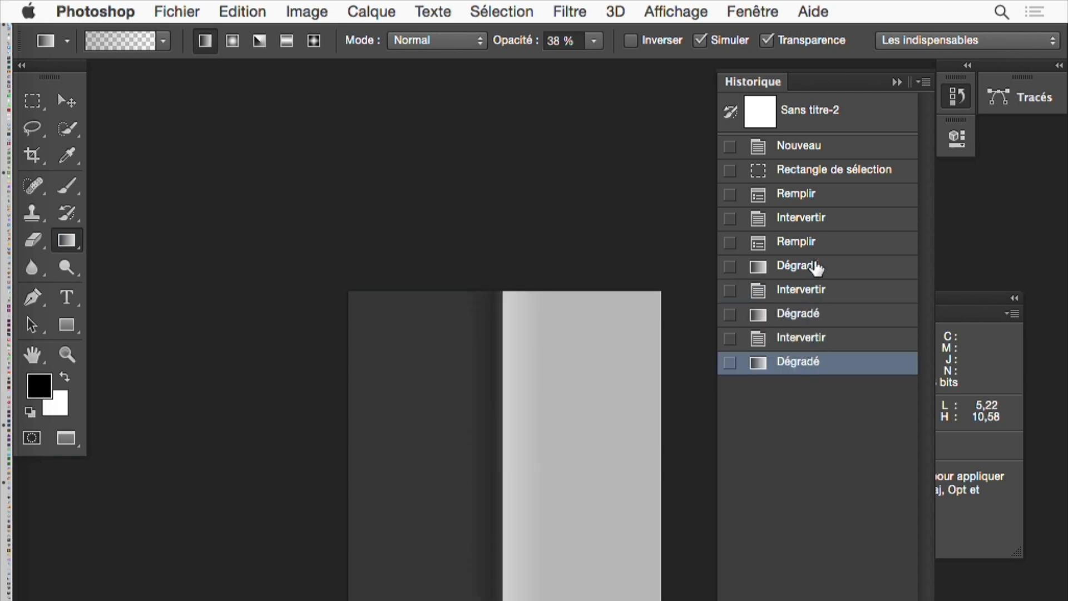
{"action": "left_click", "coordinate": [817, 242]}
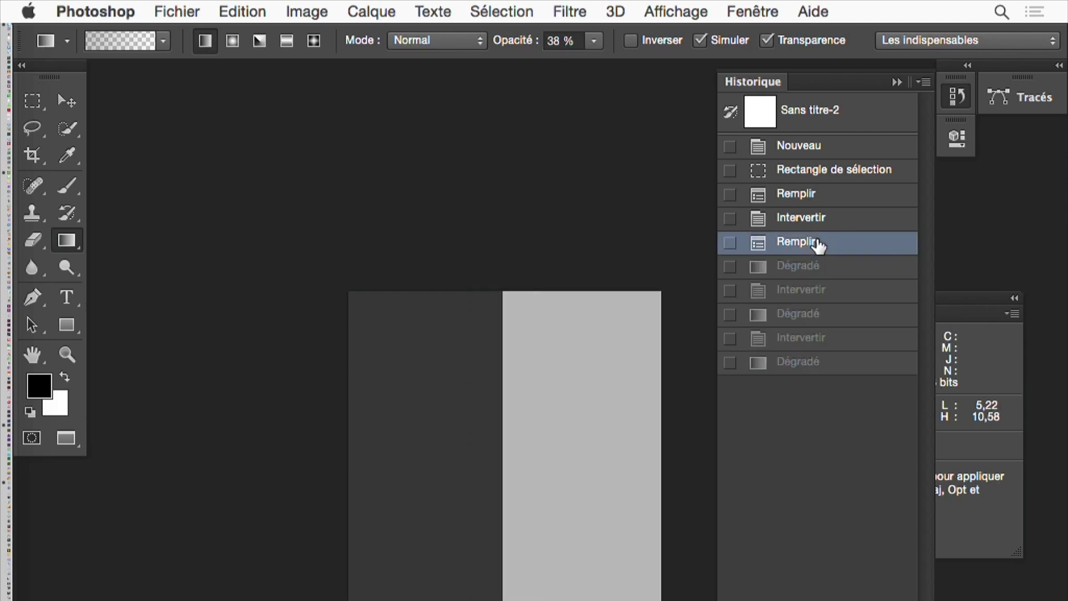
{"action": "left_click", "coordinate": [821, 370]}
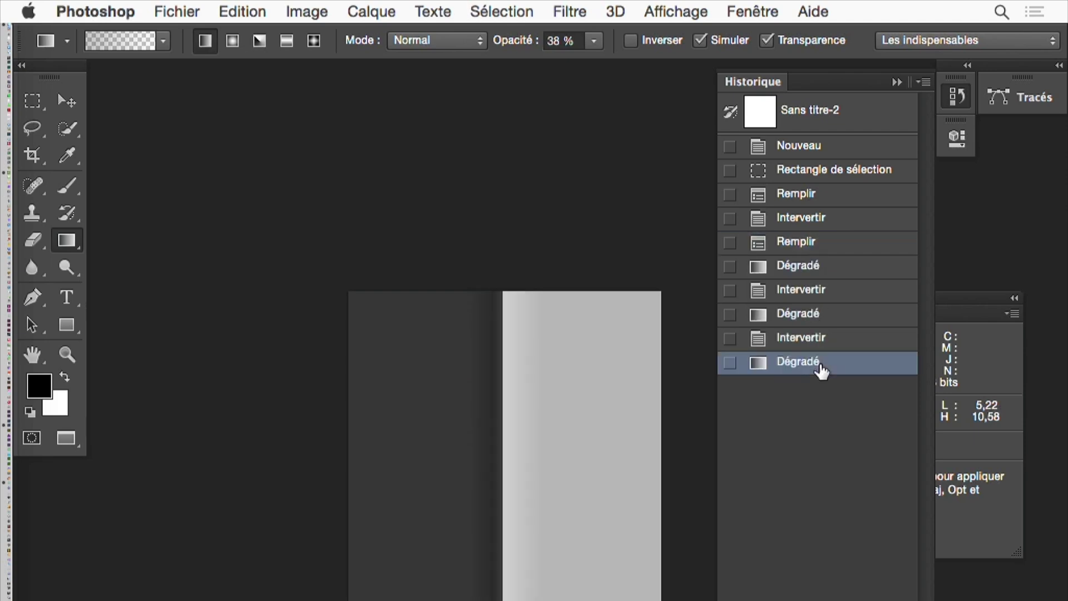
{"action": "left_click", "coordinate": [806, 244]}
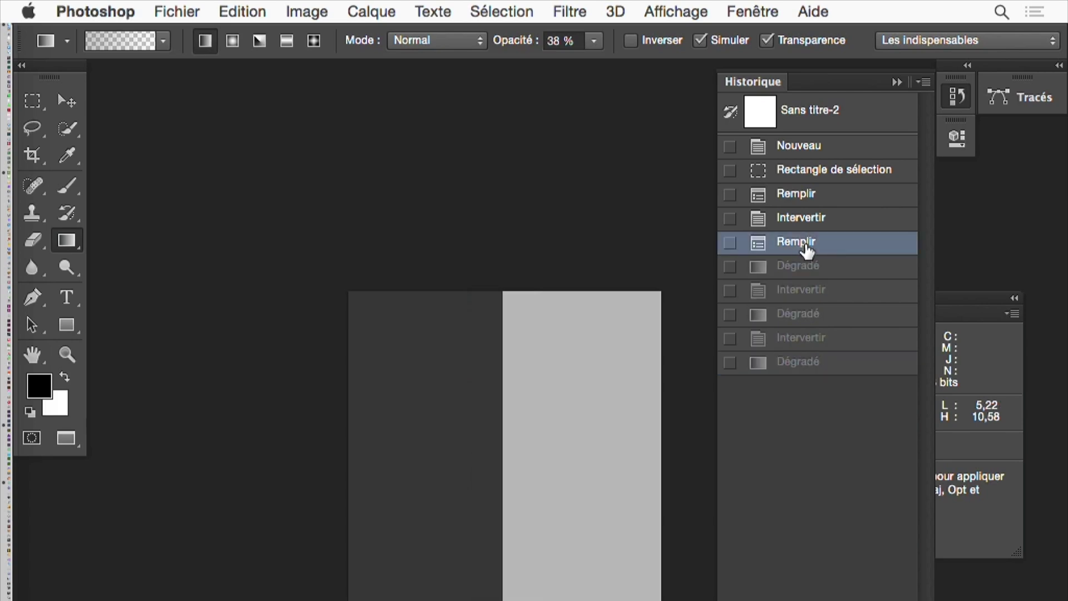
{"action": "left_click", "coordinate": [815, 370]}
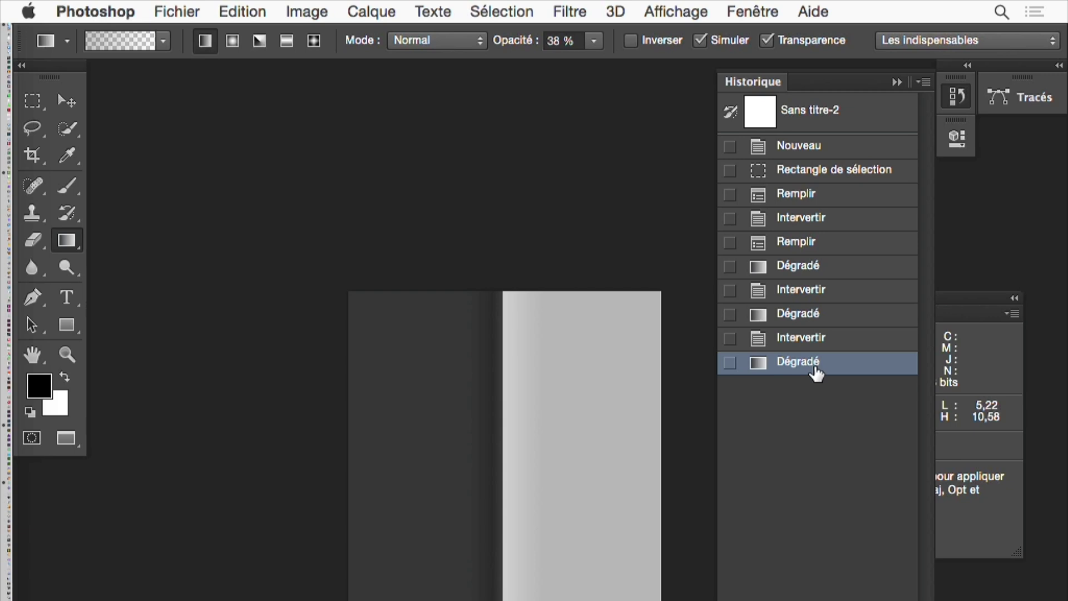
Switch to Firefox, open the stacked gray blocks illusion image and enlarge it for closer viewing.
{"action": "key", "text": "super+Tab"}
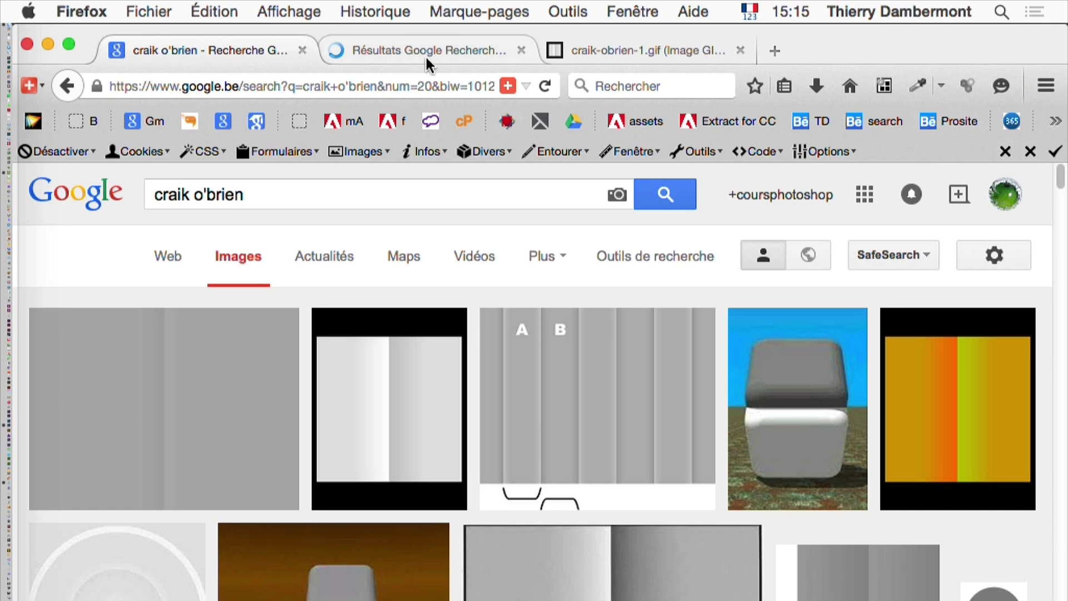
{"action": "left_click", "coordinate": [429, 53]}
{"action": "left_click", "coordinate": [805, 418]}
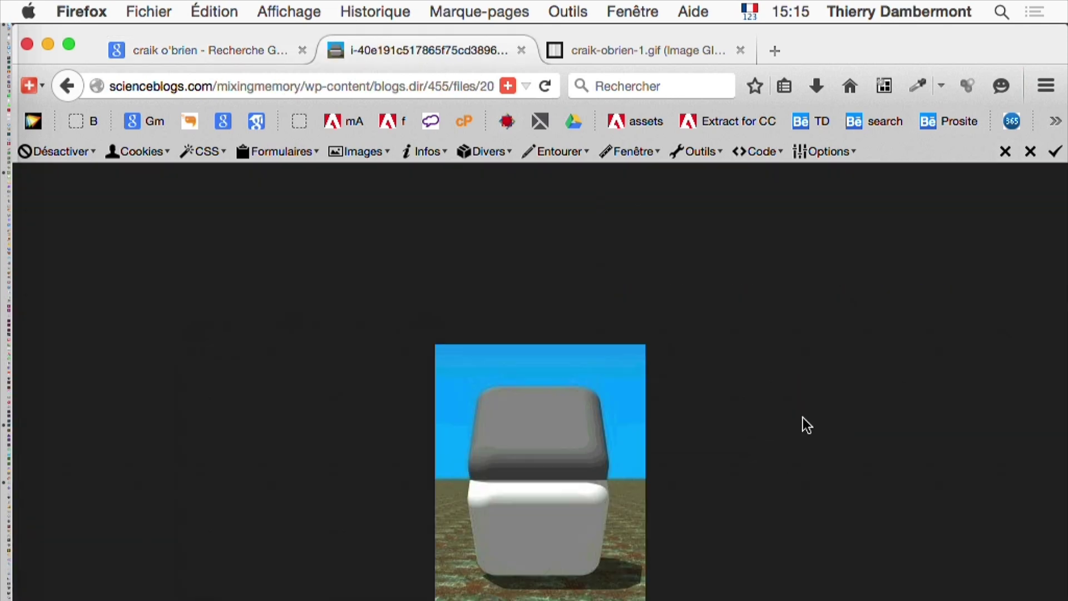
{"action": "key", "text": "super+plus"}
{"action": "key", "text": "super+plus"}
{"action": "key", "text": "super+plus"}
{"action": "key", "text": "super+plus"}
{"action": "key", "text": "super+plus"}
{"action": "key", "text": "super+plus"}
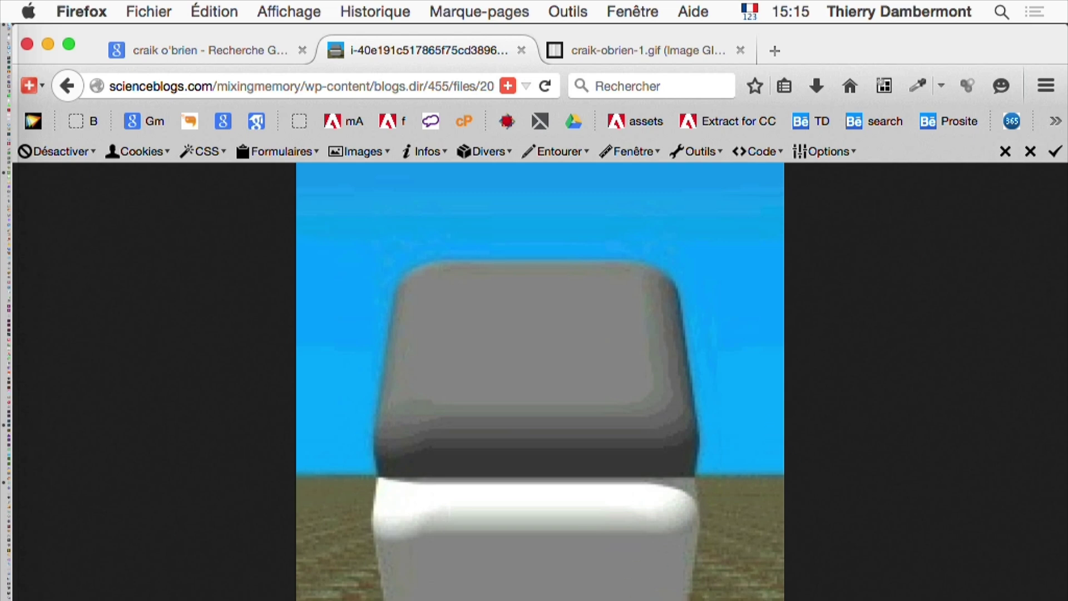
Copy the blocks image and paste it into a new 202 x 264 pixel Photoshop document based on the clipboard preset.
{"action": "right_click", "coordinate": [539, 343]}
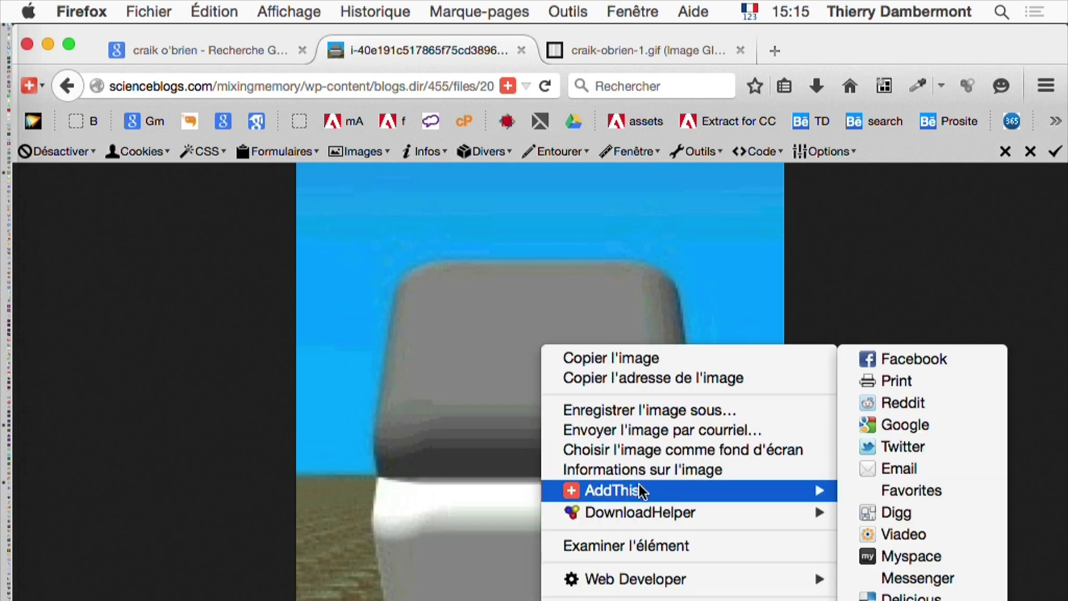
{"action": "left_click", "coordinate": [564, 358]}
{"action": "key", "text": "super+Tab"}
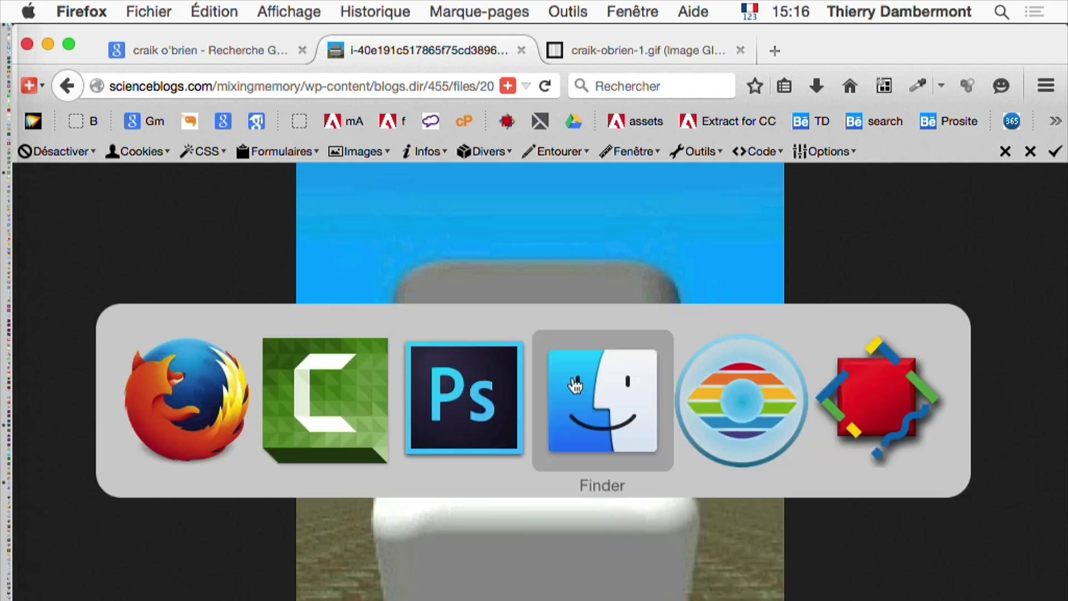
{"action": "left_click", "coordinate": [477, 417]}
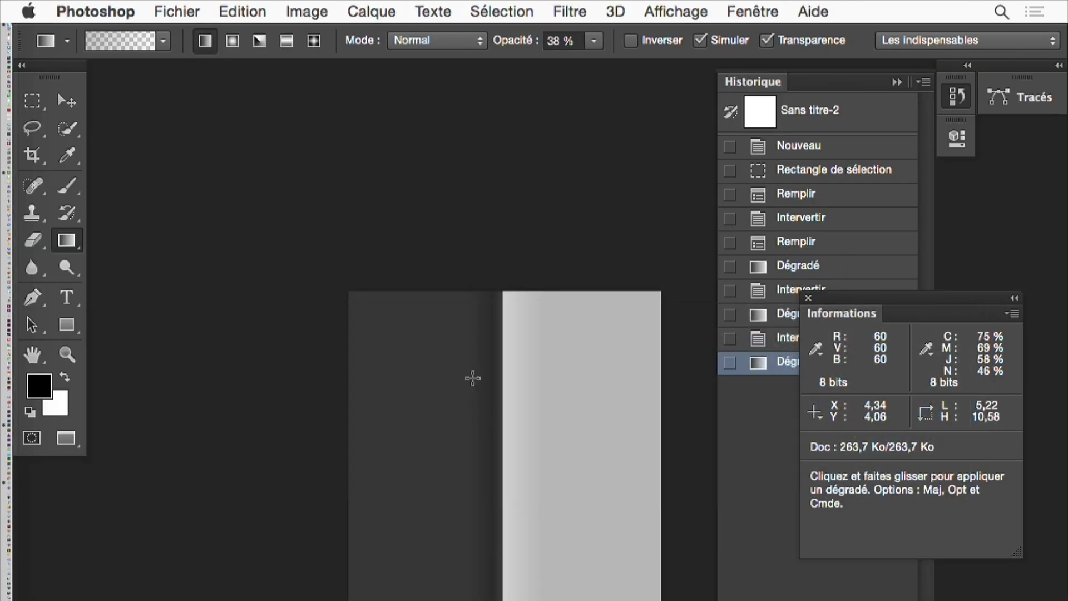
{"action": "left_click", "coordinate": [186, 12]}
{"action": "left_click", "coordinate": [201, 37]}
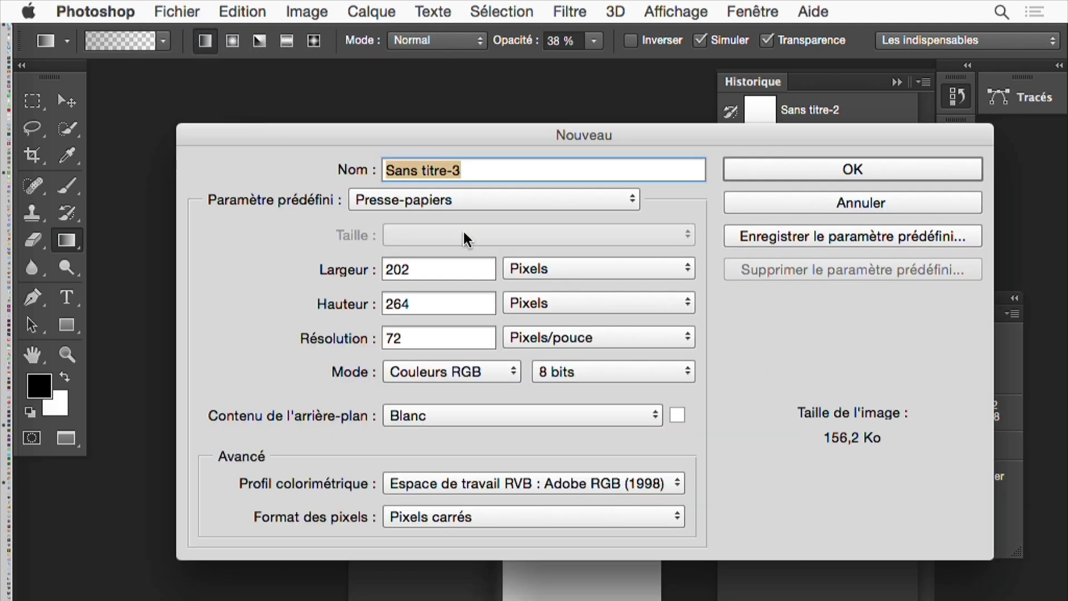
{"action": "left_click", "coordinate": [818, 170]}
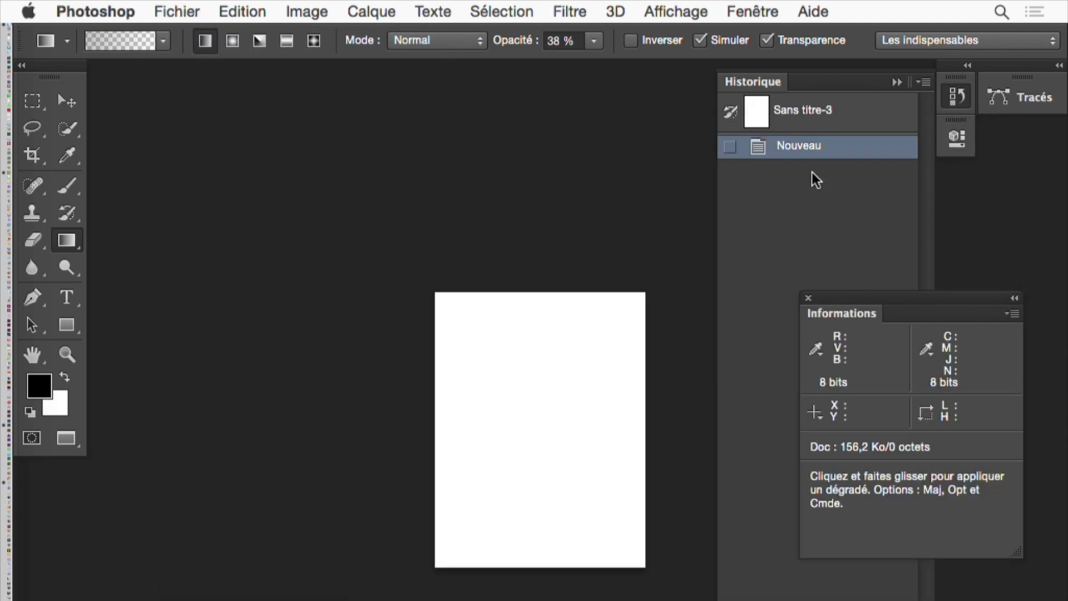
{"action": "key", "text": "super+v"}
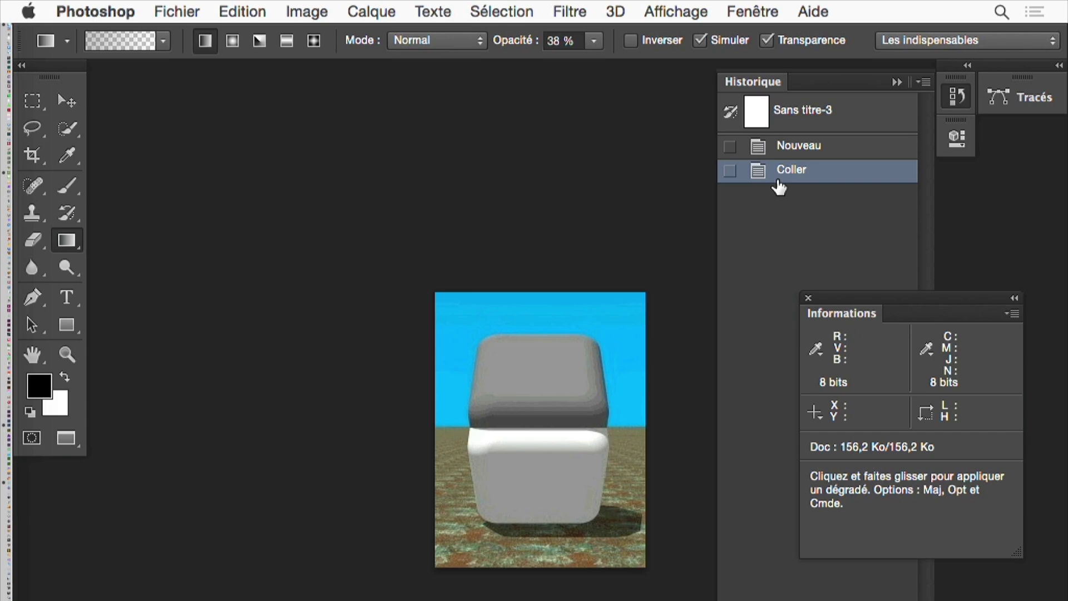
{"action": "left_click", "coordinate": [607, 374], "text": "super"}
{"action": "left_click_drag", "start_coordinate": [496, 359], "coordinate": [453, 207]}
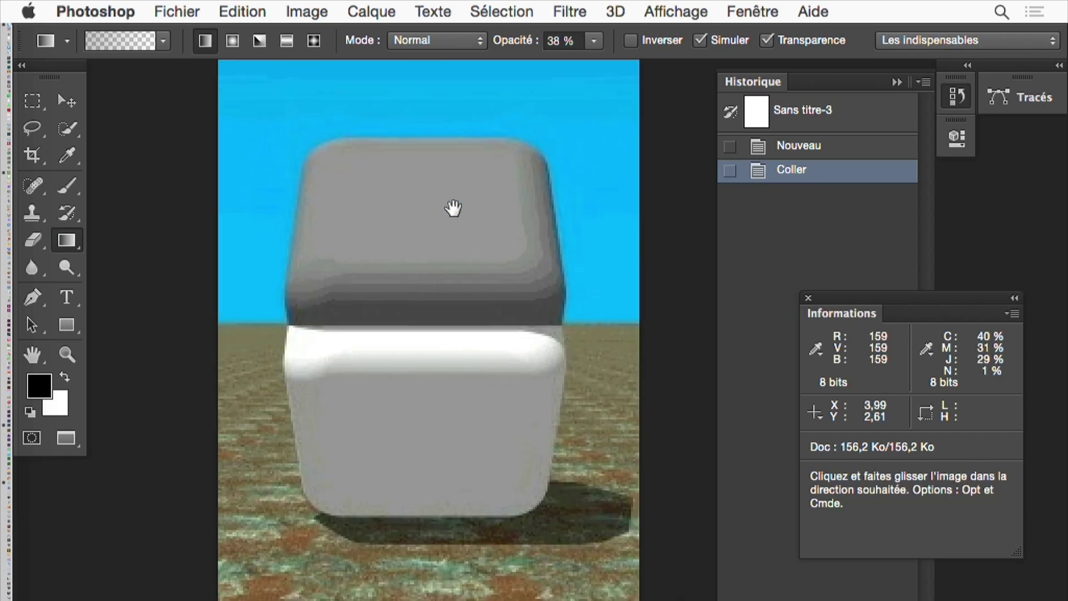
{"action": "key", "text": "m"}
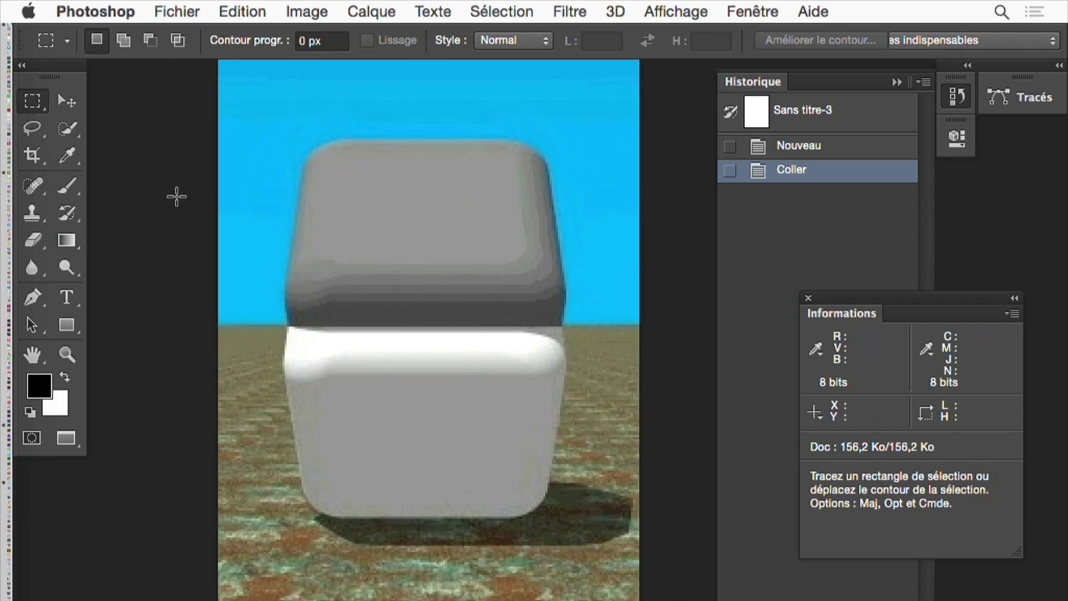
{"action": "left_click", "coordinate": [412, 233], "text": "alt"}
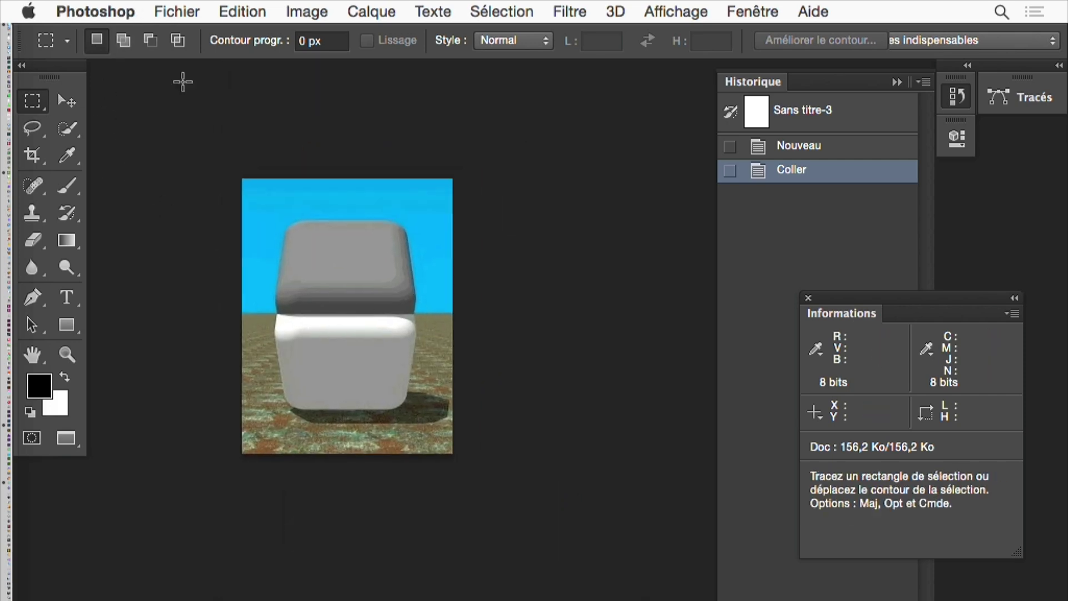
Clear the preset crop dimensions and extend the canvas with a white area to the right of the blocks image.
{"action": "left_click", "coordinate": [35, 156]}
{"action": "left_click_drag", "start_coordinate": [452, 316], "coordinate": [542, 326]}
{"action": "key", "text": "Escape"}
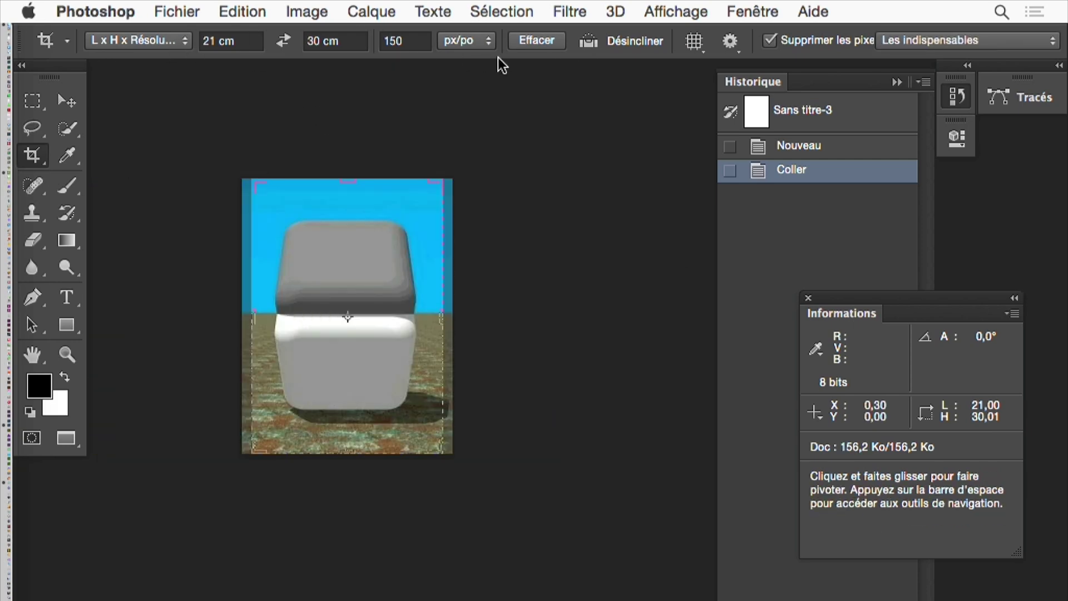
{"action": "left_click", "coordinate": [557, 48]}
{"action": "left_click_drag", "start_coordinate": [444, 316], "coordinate": [504, 316]}
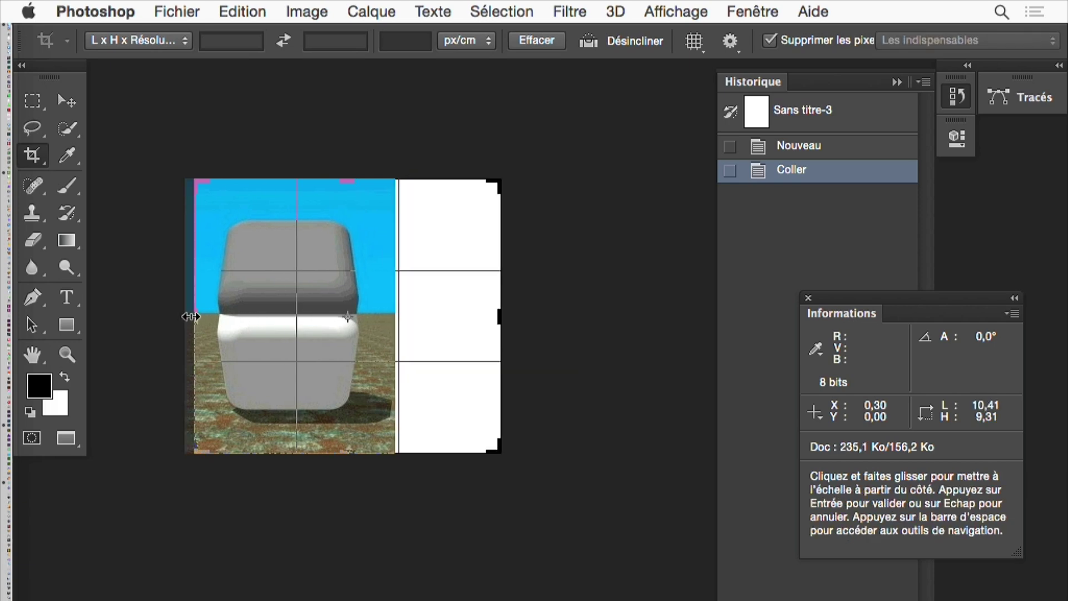
{"action": "left_click_drag", "start_coordinate": [189, 314], "coordinate": [186, 317]}
{"action": "key", "text": "Return"}
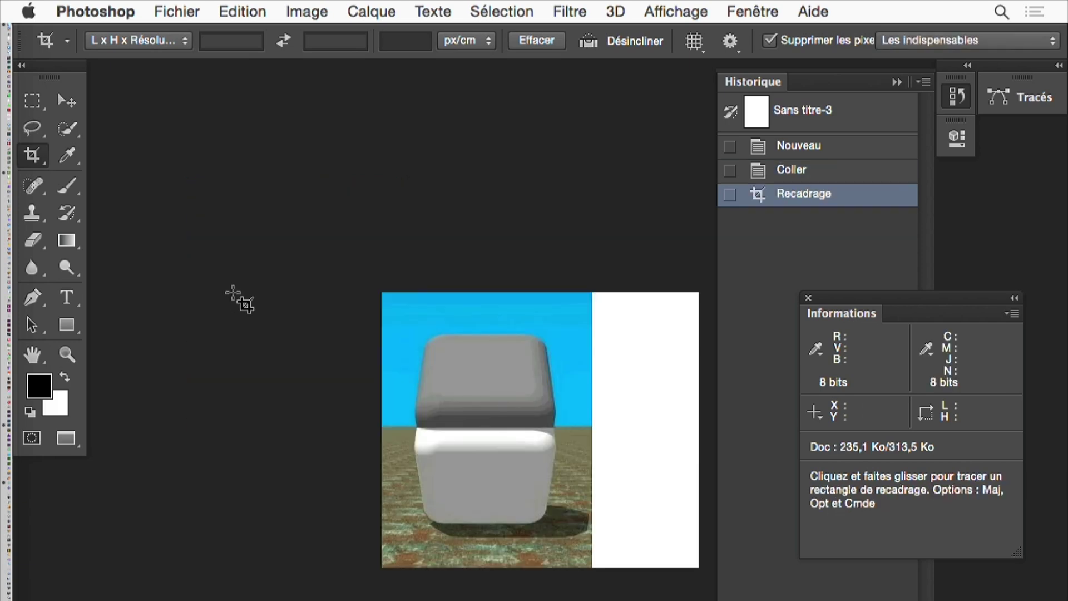
Make a rectangular selection of about 2.9 x 1.5 cm inside the flat gray face of the upper block.
{"action": "left_click", "coordinate": [545, 469], "text": "super"}
{"action": "left_click", "coordinate": [35, 100]}
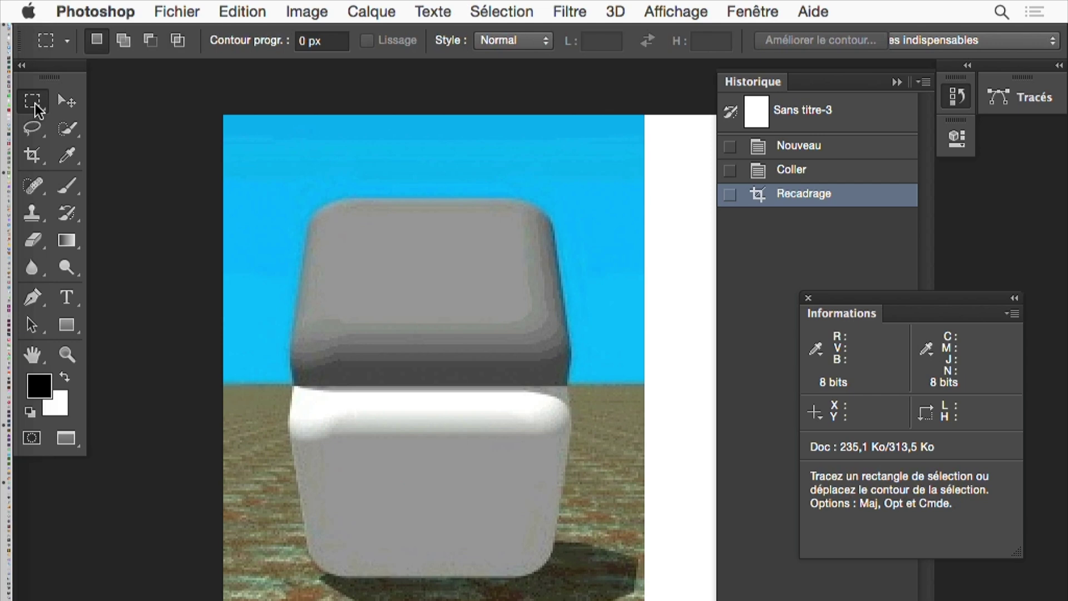
{"action": "left_click_drag", "start_coordinate": [353, 224], "coordinate": [519, 309]}
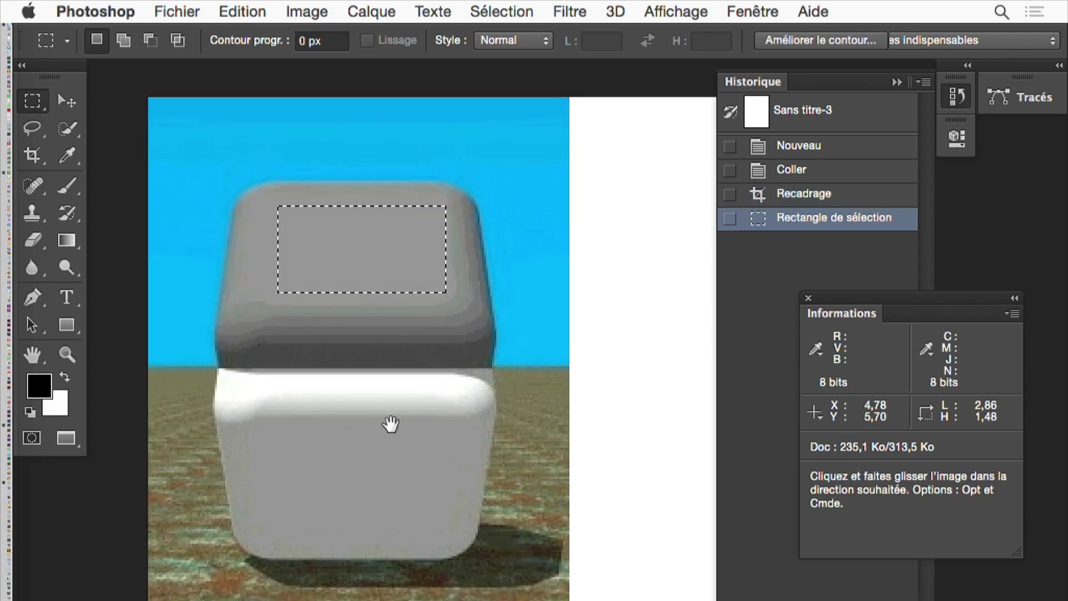
{"action": "left_click", "coordinate": [398, 429], "text": "alt+super"}
Duplicate the selected gray patch from the upper block onto the white area beside the image, leaving the original in place.
{"action": "left_click", "coordinate": [67, 100]}
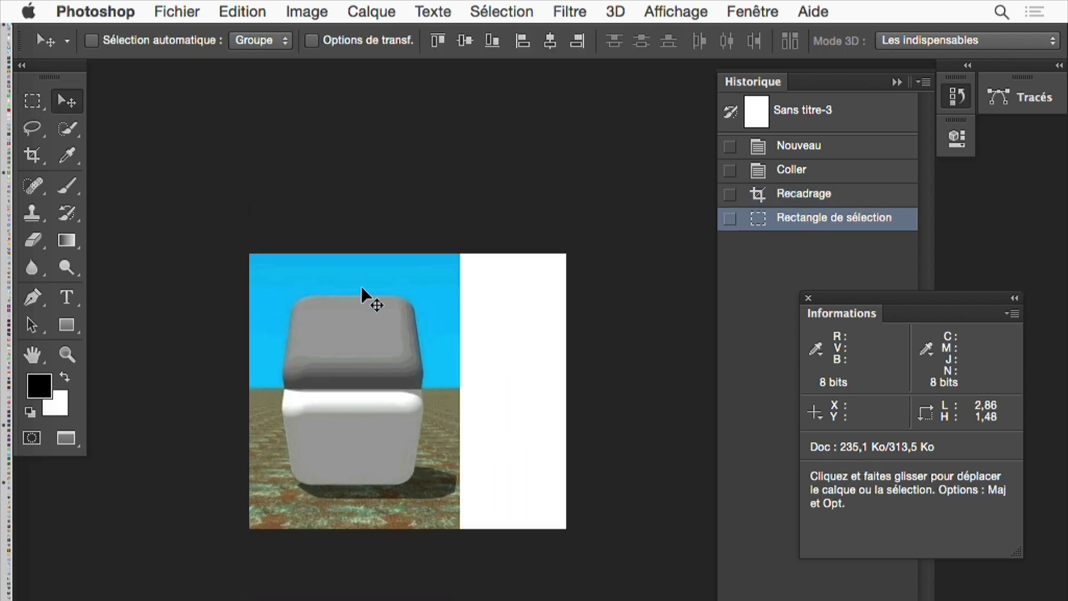
{"action": "left_click_drag", "start_coordinate": [361, 326], "coordinate": [507, 331]}
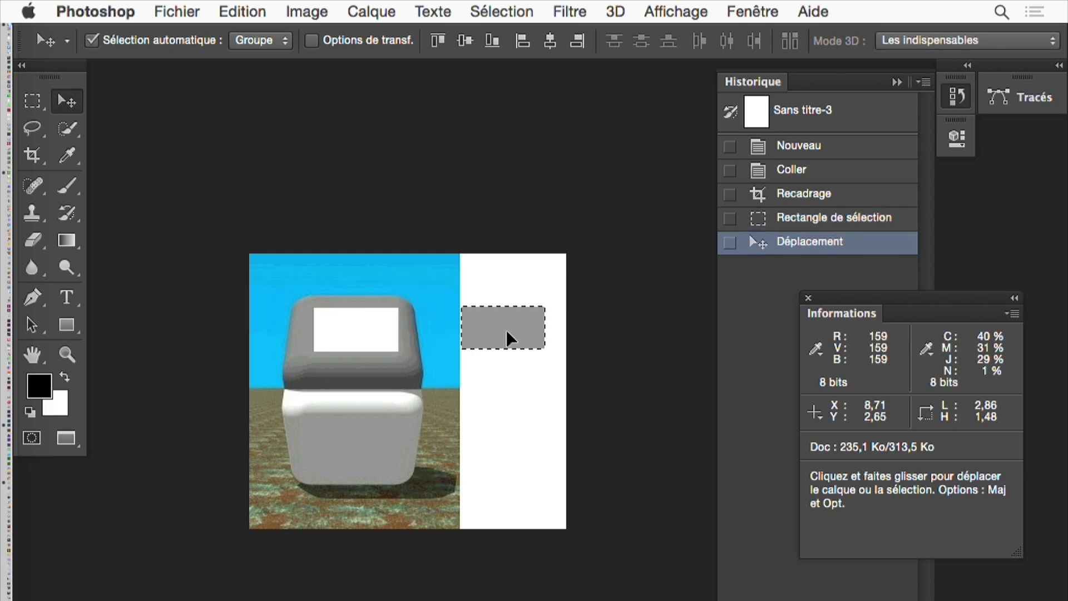
{"action": "key", "text": "super+z"}
{"action": "left_click_drag", "start_coordinate": [367, 329], "coordinate": [518, 307]}
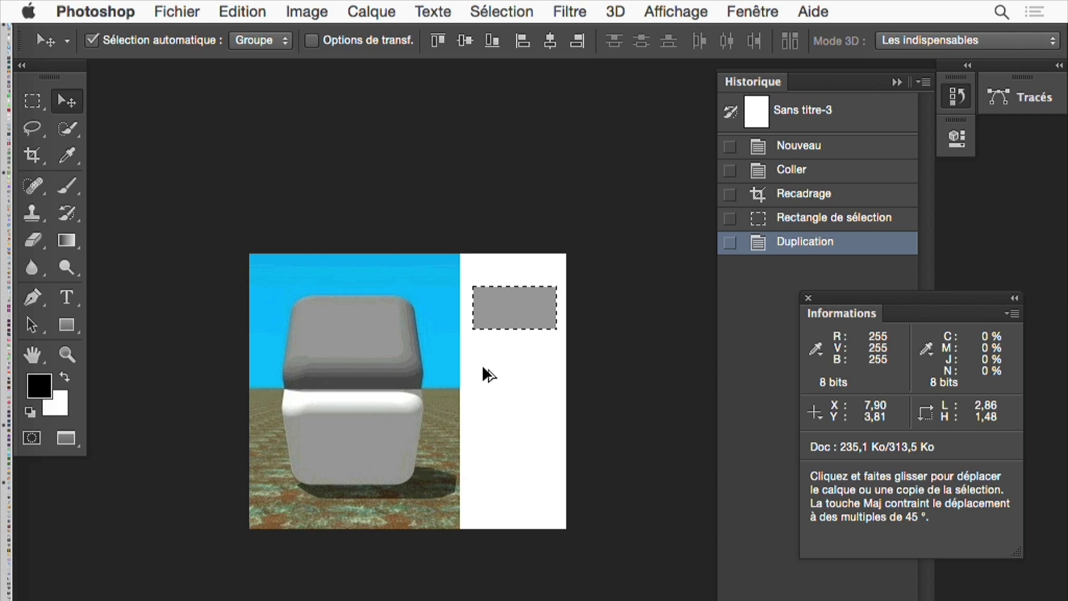
Try to move the selection outline from the copied gray patch onto the lower block's flat face.
{"action": "left_click", "coordinate": [32, 101]}
{"action": "left_click_drag", "start_coordinate": [511, 302], "coordinate": [411, 422]}
{"action": "key", "text": "super+z"}
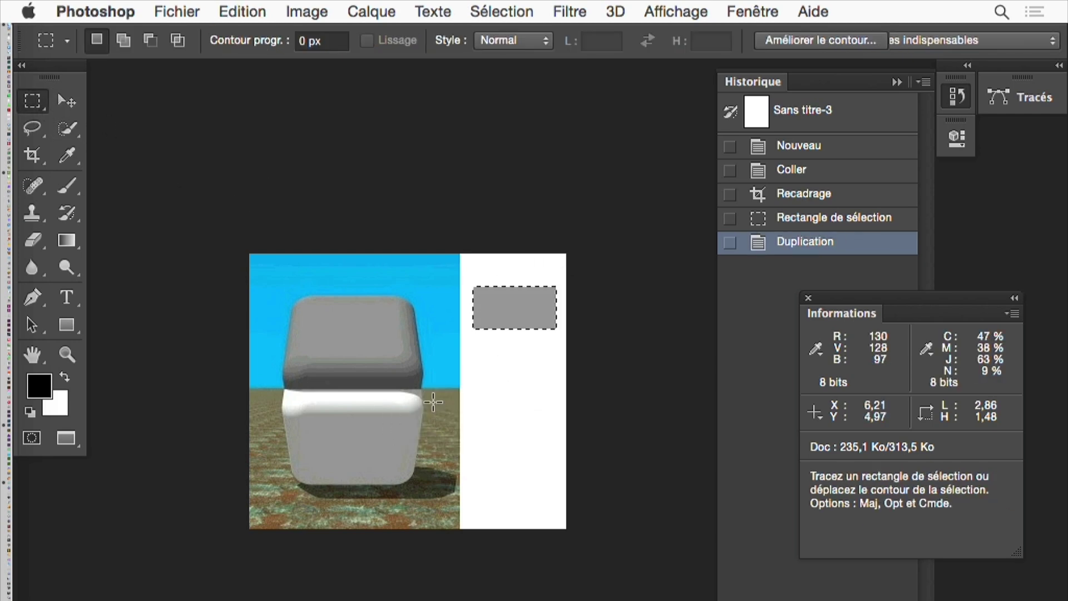
Duplicate a patch about 2.8 x 1.7 cm from the lower block's flat face onto the white area under the first copy, and deselect.
{"action": "key", "text": "Return"}
{"action": "left_click", "coordinate": [531, 11]}
{"action": "key", "text": "super+d"}
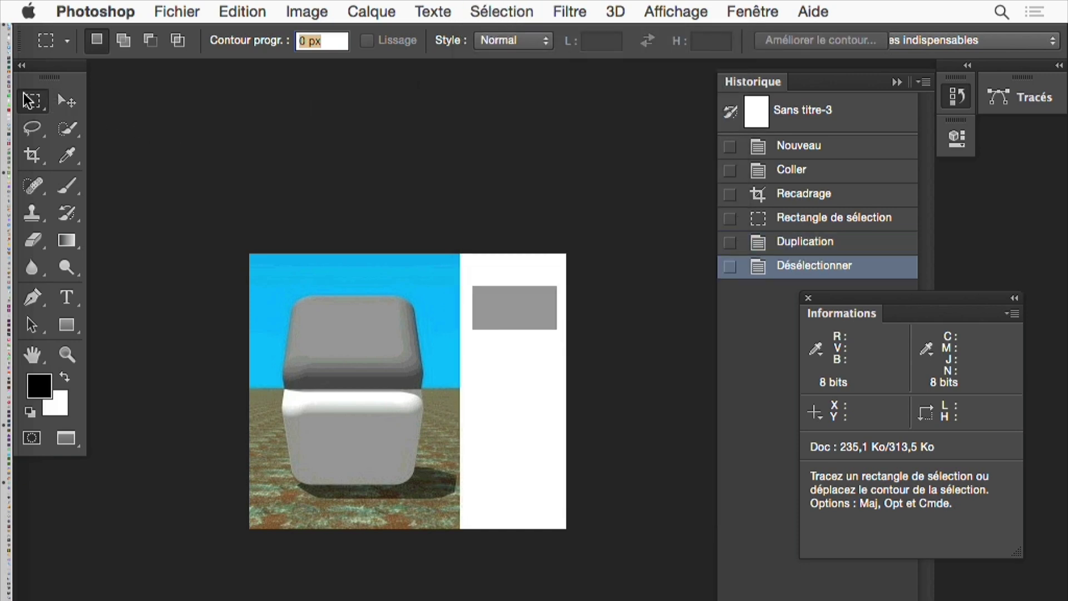
{"action": "left_click_drag", "start_coordinate": [312, 419], "coordinate": [395, 469]}
{"action": "left_click", "coordinate": [71, 112]}
{"action": "left_click_drag", "start_coordinate": [346, 441], "coordinate": [506, 368]}
{"action": "key", "text": "super+d"}
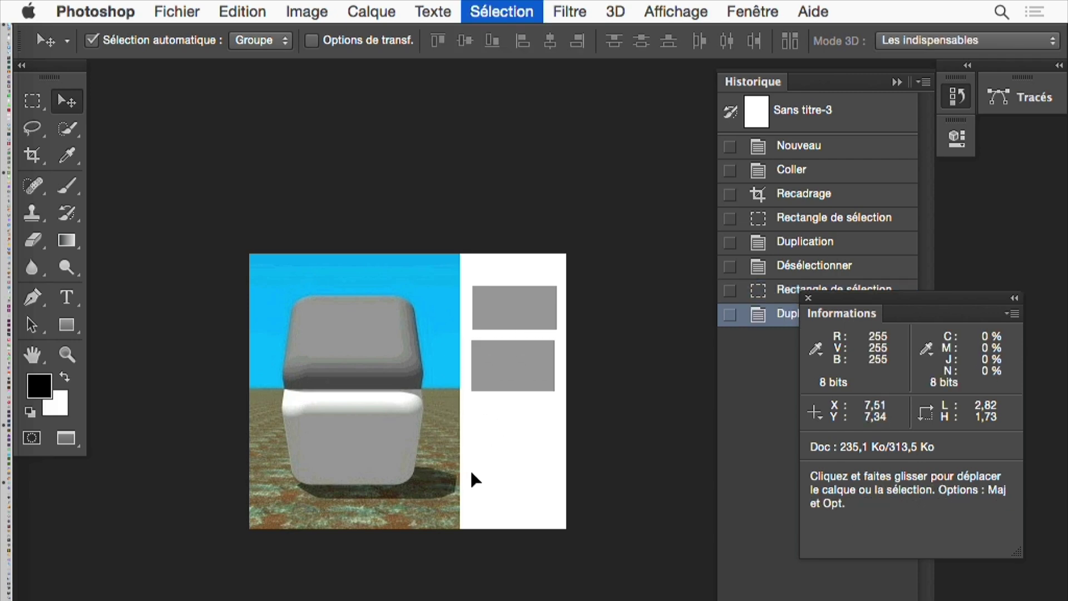
Duplicate a patch about 1.2 x 1.6 cm from the upper block's flat face below the two gray copies, and deselect.
{"action": "left_click", "coordinate": [533, 353], "text": "super"}
{"action": "left_click", "coordinate": [548, 364]}
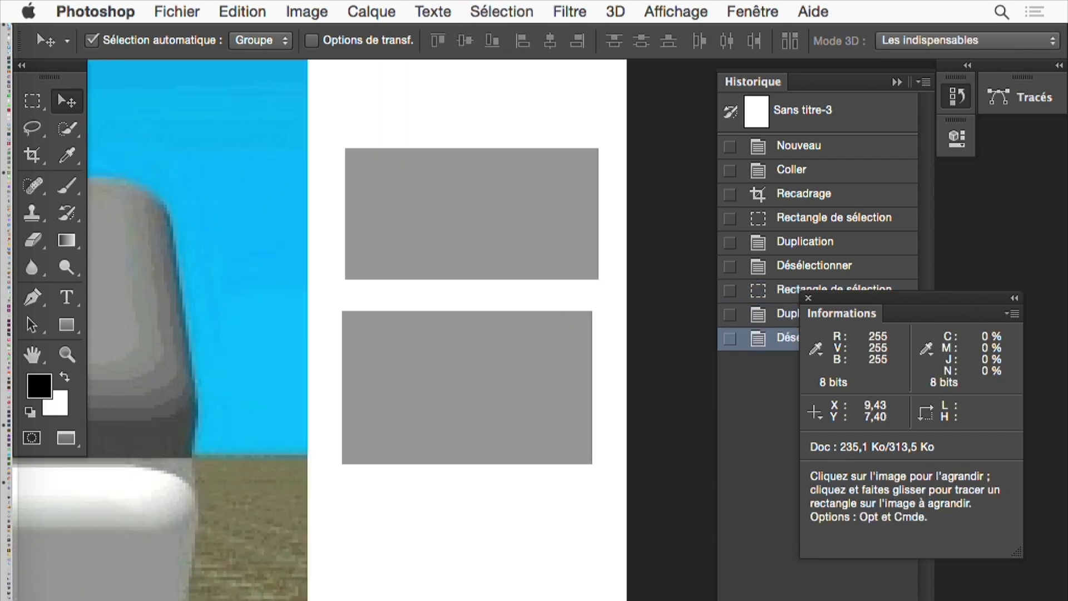
{"action": "key", "text": "space"}
{"action": "left_click_drag", "start_coordinate": [477, 590], "coordinate": [595, 600]}
{"action": "left_click", "coordinate": [31, 101]}
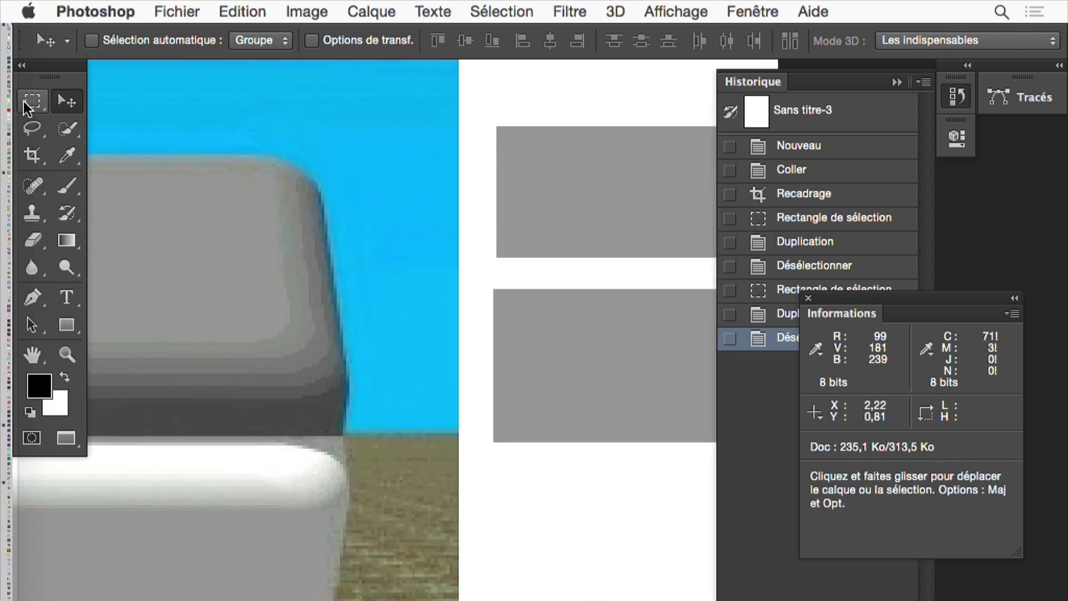
{"action": "left_click", "coordinate": [147, 183]}
{"action": "left_click_drag", "start_coordinate": [146, 183], "coordinate": [248, 325]}
{"action": "key", "text": "v"}
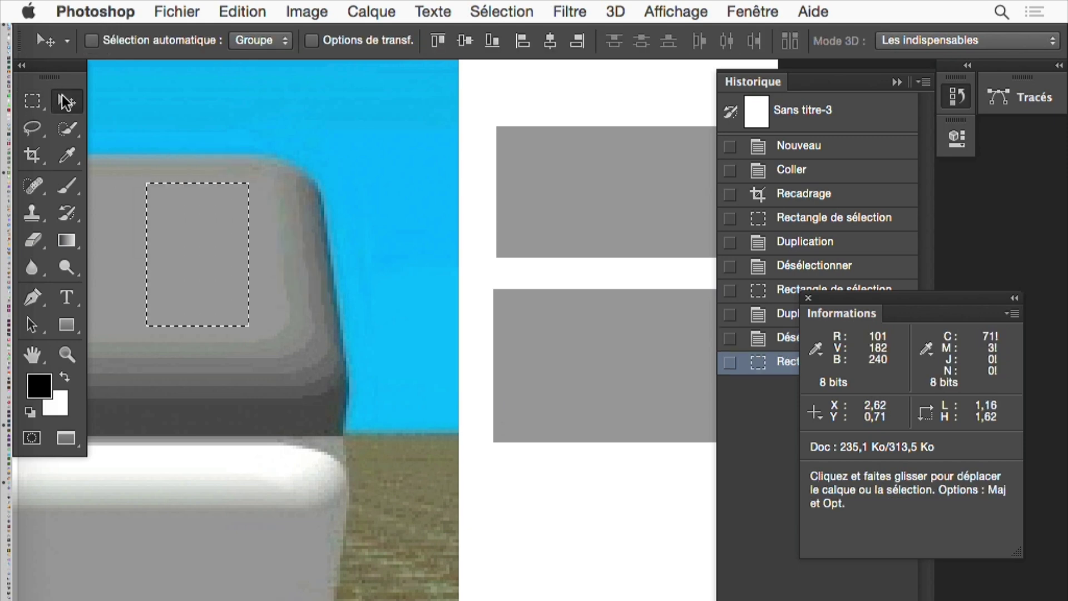
{"action": "left_click_drag", "start_coordinate": [212, 255], "coordinate": [606, 528]}
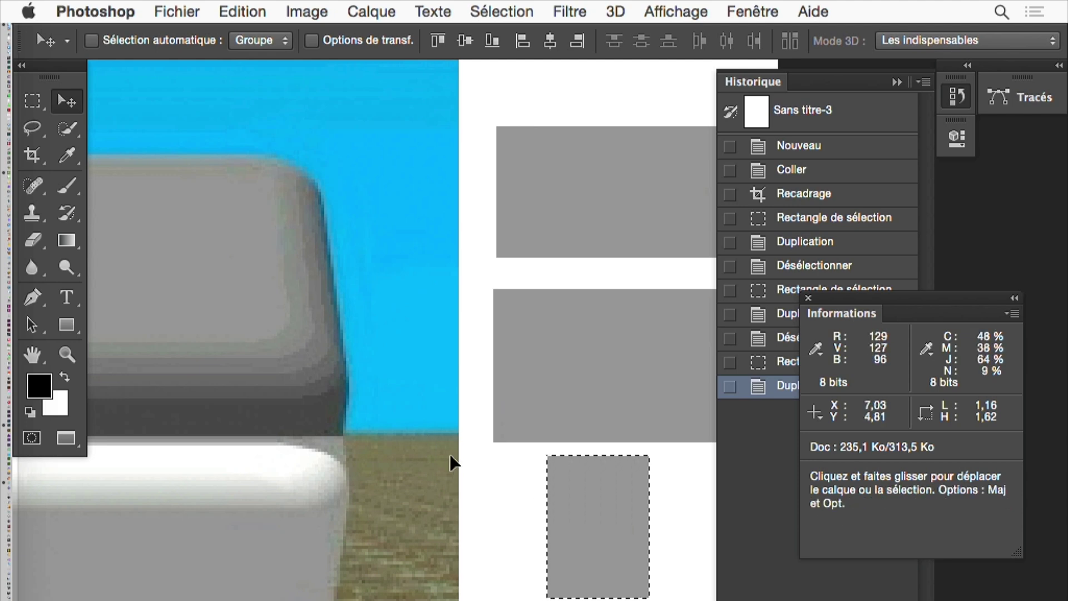
{"action": "key", "text": "super+d"}
Duplicate a patch about 1.2 x 1.9 cm from the lower block's flat face against the small upper-block copy, and deselect.
{"action": "key", "text": "m"}
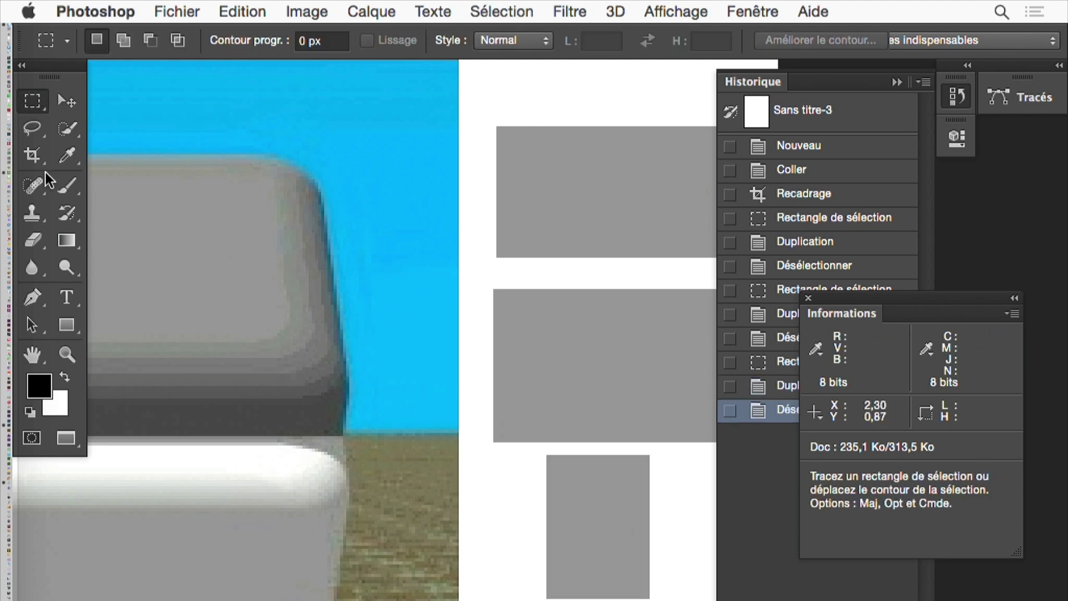
{"action": "left_click_drag", "start_coordinate": [167, 522], "coordinate": [273, 600]}
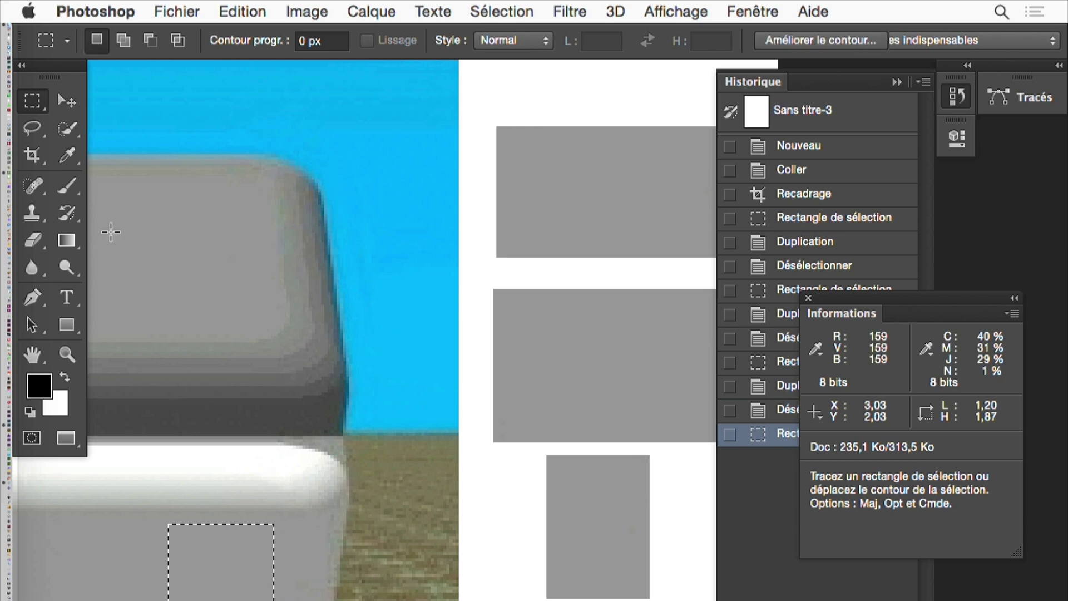
{"action": "left_click", "coordinate": [66, 103]}
{"action": "left_click_drag", "start_coordinate": [200, 586], "coordinate": [333, 600]}
{"action": "left_click_drag", "start_coordinate": [590, 600], "coordinate": [595, 600]}
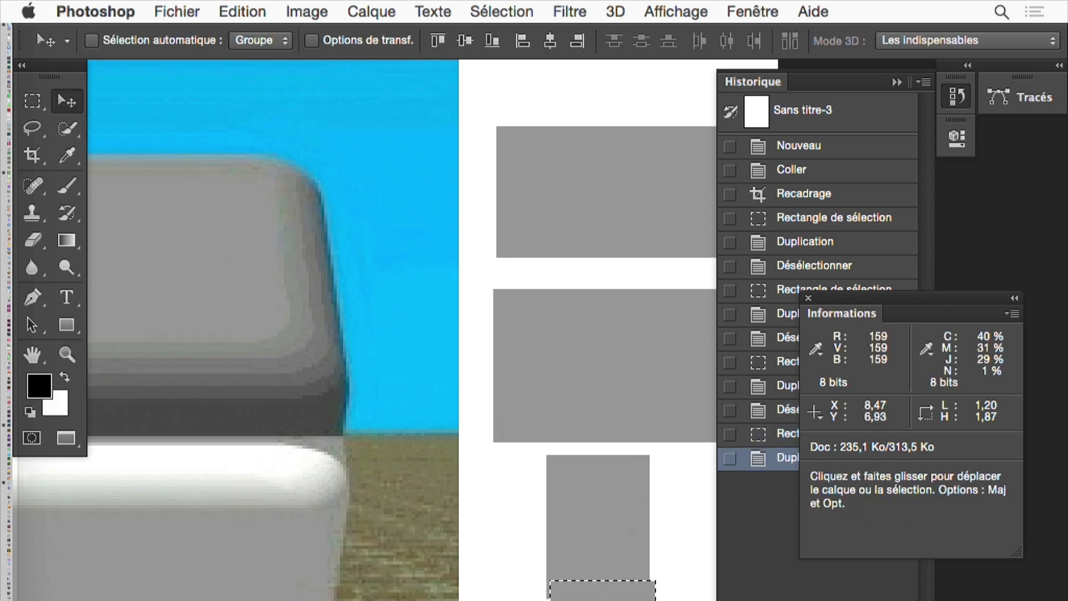
{"action": "key", "text": "super+d"}
Duplicate a patch about 2.3 x 2.1 cm from the lower block's flat face and place it slightly offset within that face.
{"action": "scroll", "coordinate": [222, 540], "scroll_direction": "left", "scroll_amount": 5}
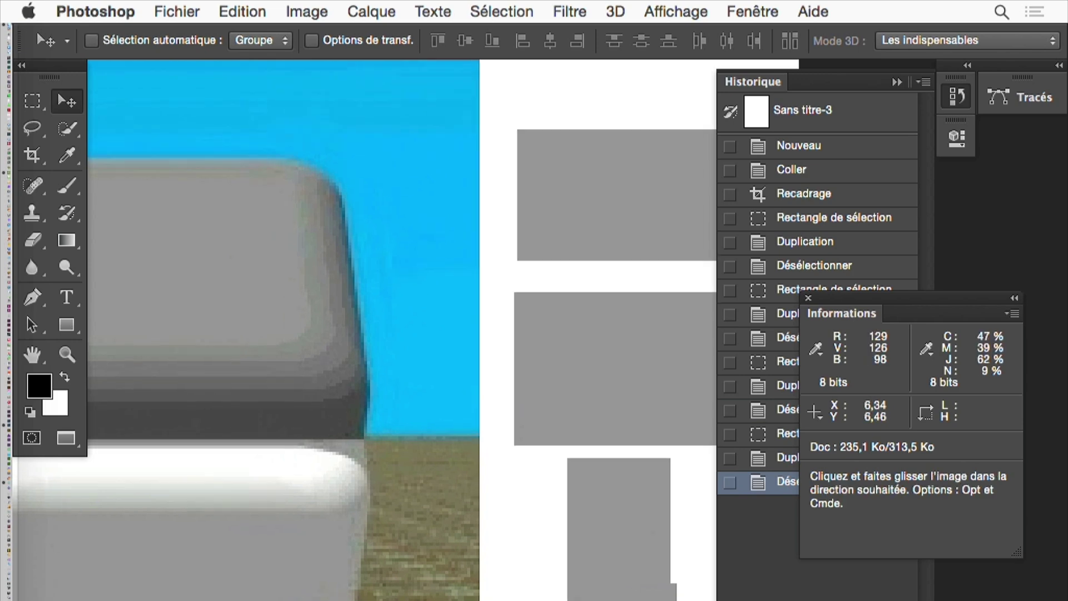
{"action": "mouse_move", "coordinate": [10, 134]}
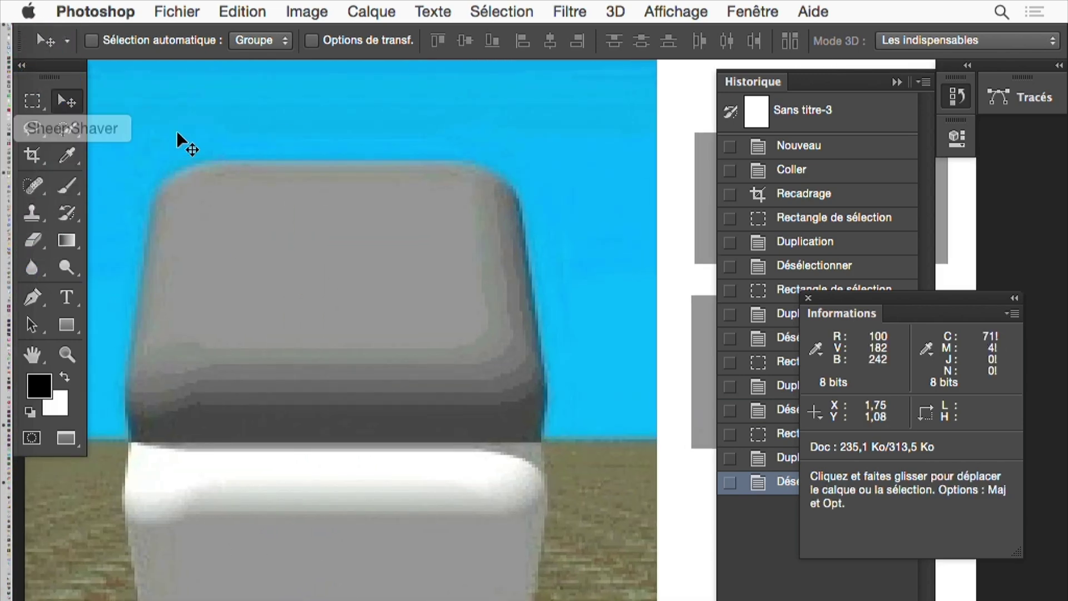
{"action": "left_click", "coordinate": [33, 101]}
{"action": "left_click_drag", "start_coordinate": [215, 521], "coordinate": [416, 600]}
{"action": "left_click", "coordinate": [67, 101]}
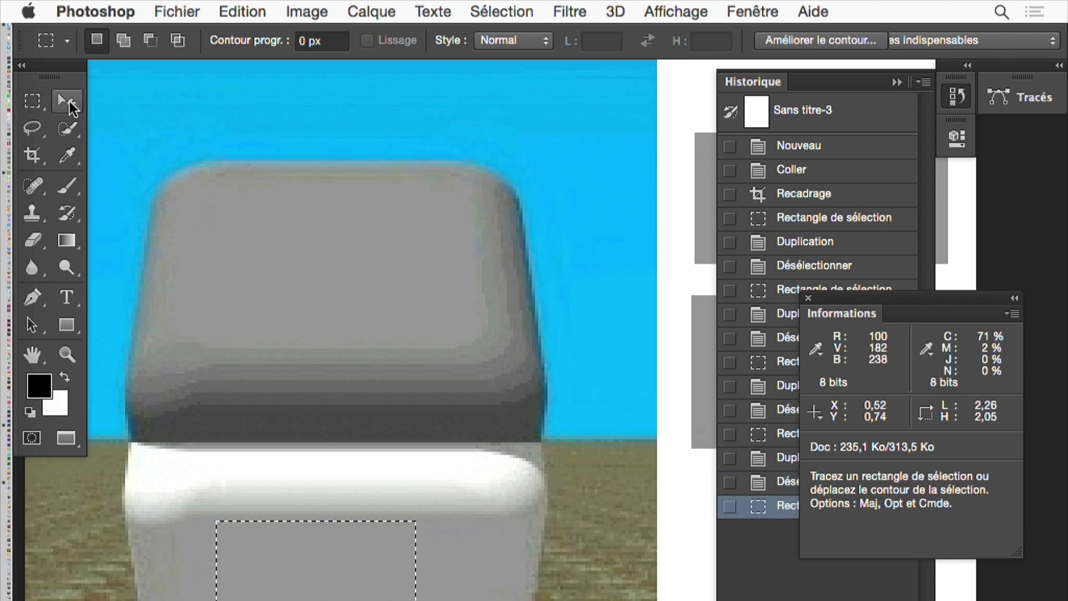
{"action": "left_click_drag", "start_coordinate": [302, 579], "coordinate": [326, 599]}
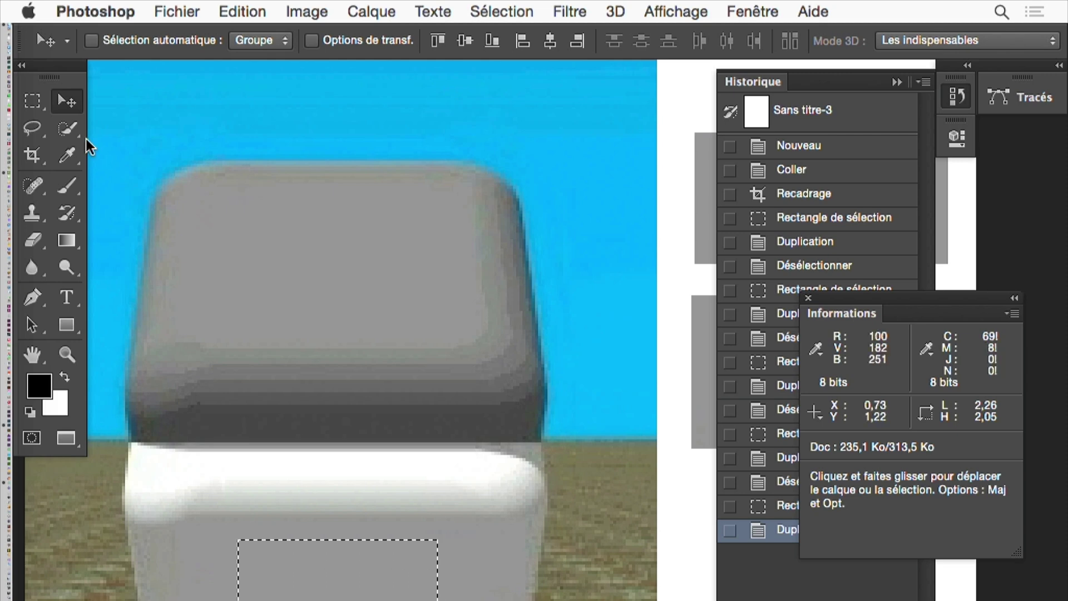
Cover the shaded junction between the two blocks with a rectangle about 5.2 x 2.5 cm filled with solid green (51, 159, 140), and deselect.
{"action": "left_click", "coordinate": [32, 101]}
{"action": "left_click_drag", "start_coordinate": [114, 311], "coordinate": [573, 535]}
{"action": "key", "text": "shift"}
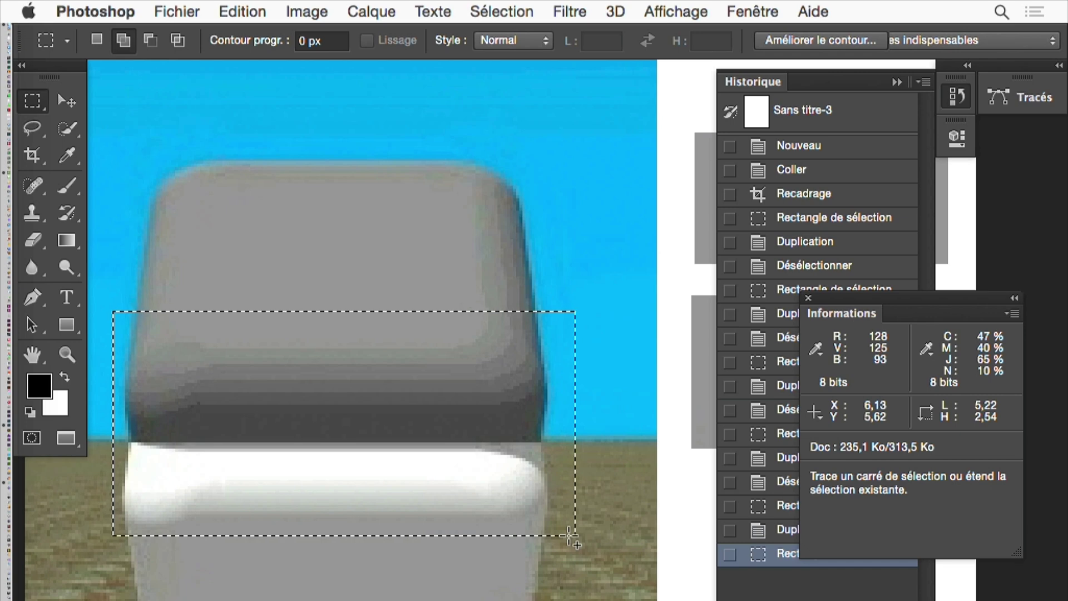
{"action": "key", "text": "shift+BackSpace"}
{"action": "left_click", "coordinate": [653, 258]}
{"action": "left_click", "coordinate": [643, 248]}
{"action": "left_click", "coordinate": [417, 286]}
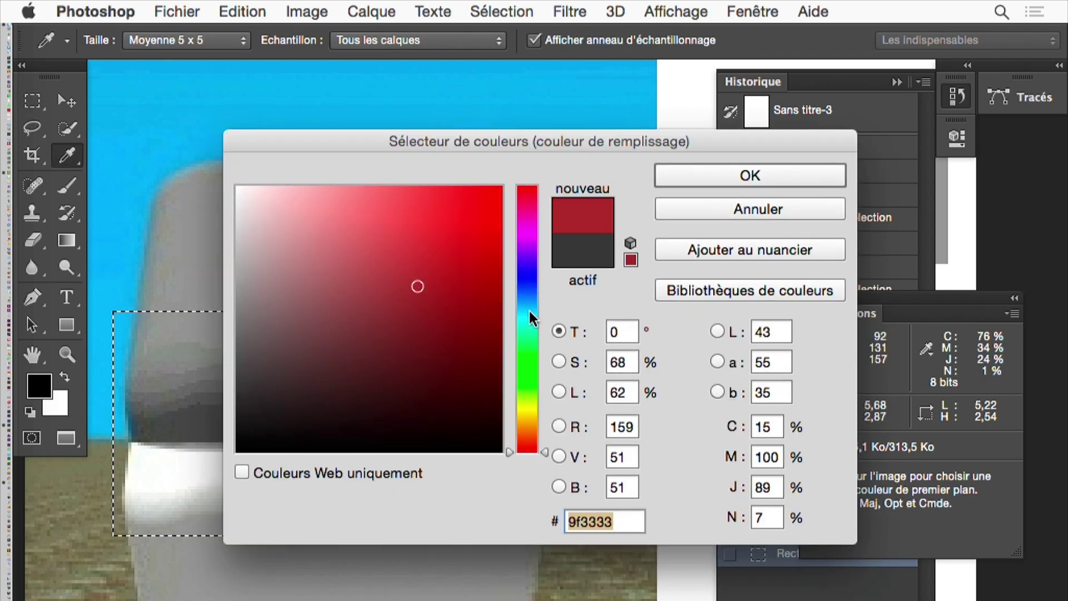
{"action": "left_click", "coordinate": [529, 325]}
{"action": "left_click", "coordinate": [748, 175]}
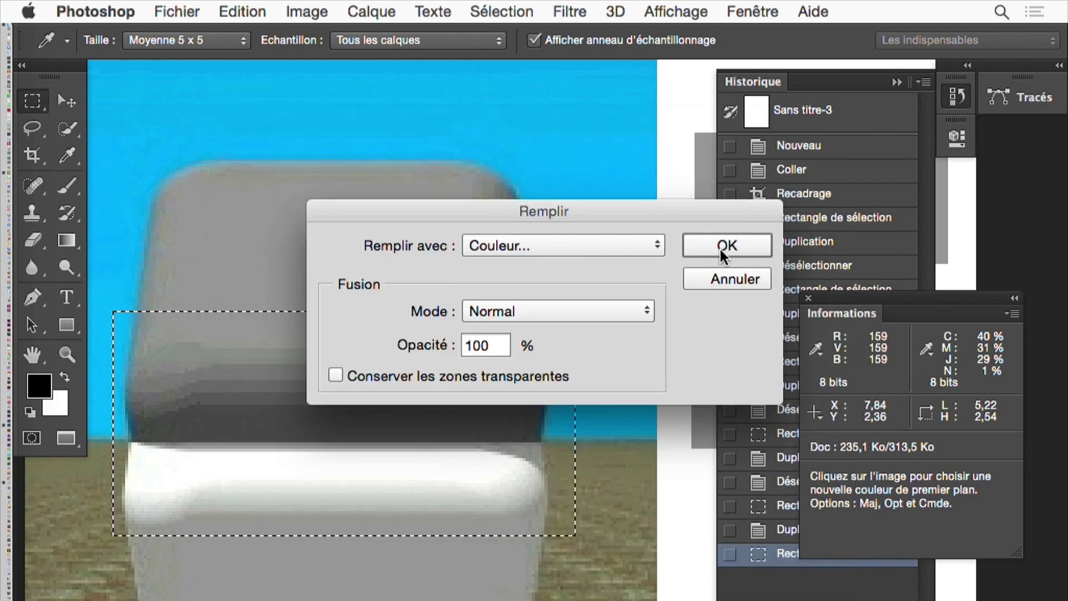
{"action": "left_click", "coordinate": [721, 253]}
{"action": "key", "text": "ctrl+d"}
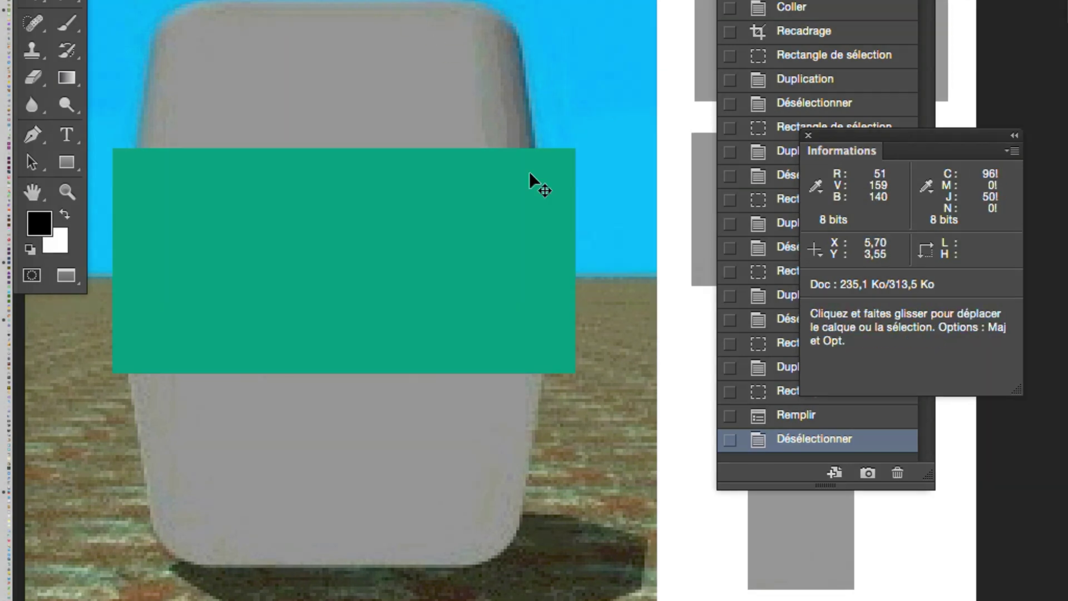
View the original stacked-blocks image outside Photoshop, and look over the Google Images results on photo retouching environments in the browser.
{"action": "key", "text": "super+Tab"}
{"action": "left_click", "coordinate": [344, 251]}
{"action": "left_click", "coordinate": [675, 239]}
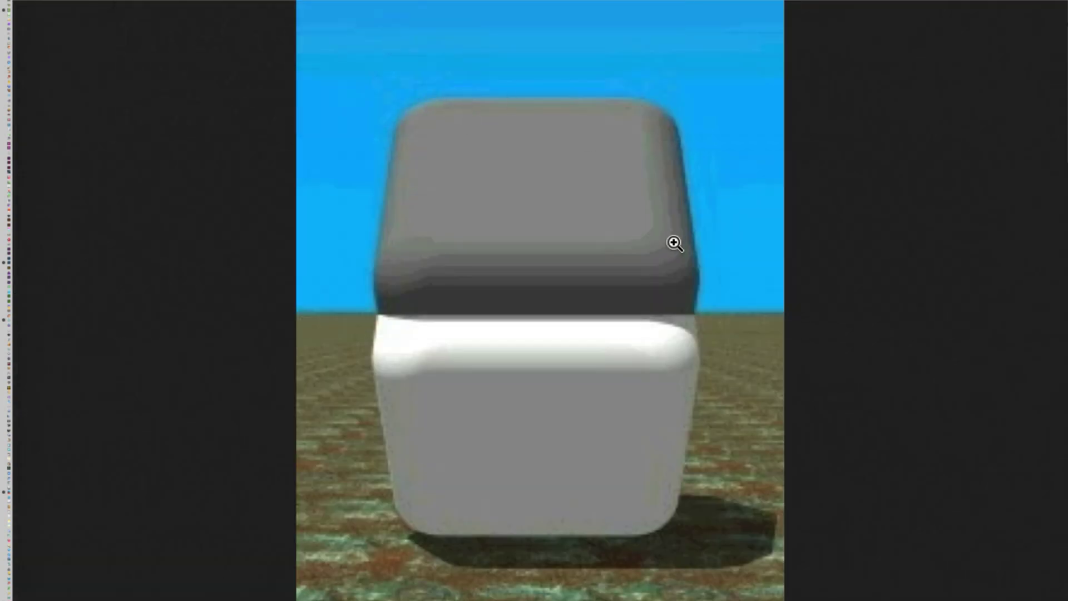
{"action": "key", "text": "super+r"}
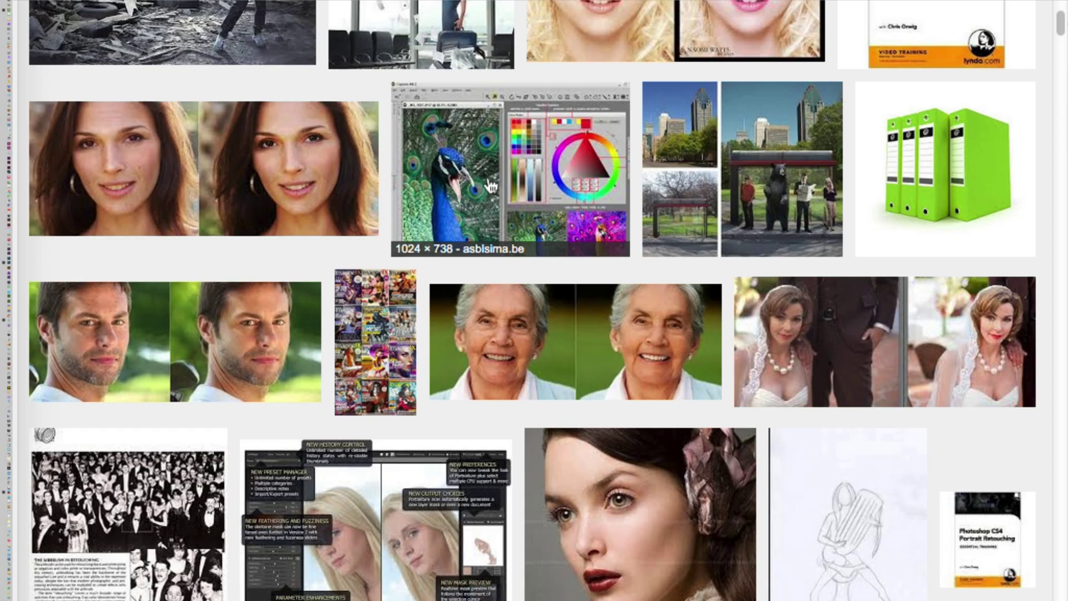
{"action": "scroll", "coordinate": [489, 186], "scroll_direction": "down", "scroll_amount": 10}
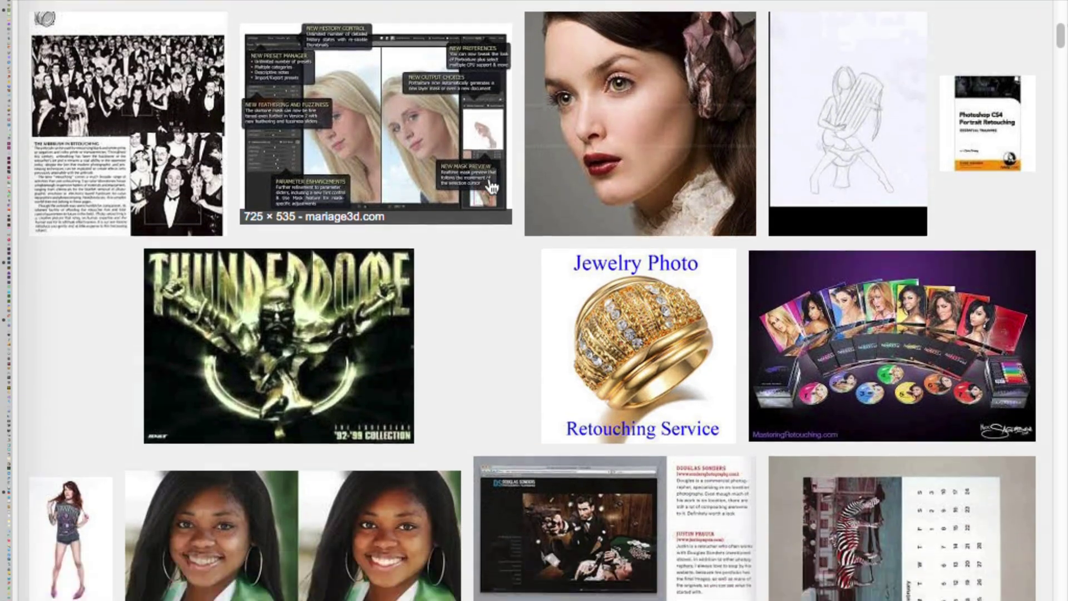
{"action": "scroll", "coordinate": [490, 185], "scroll_direction": "up", "scroll_amount": 12}
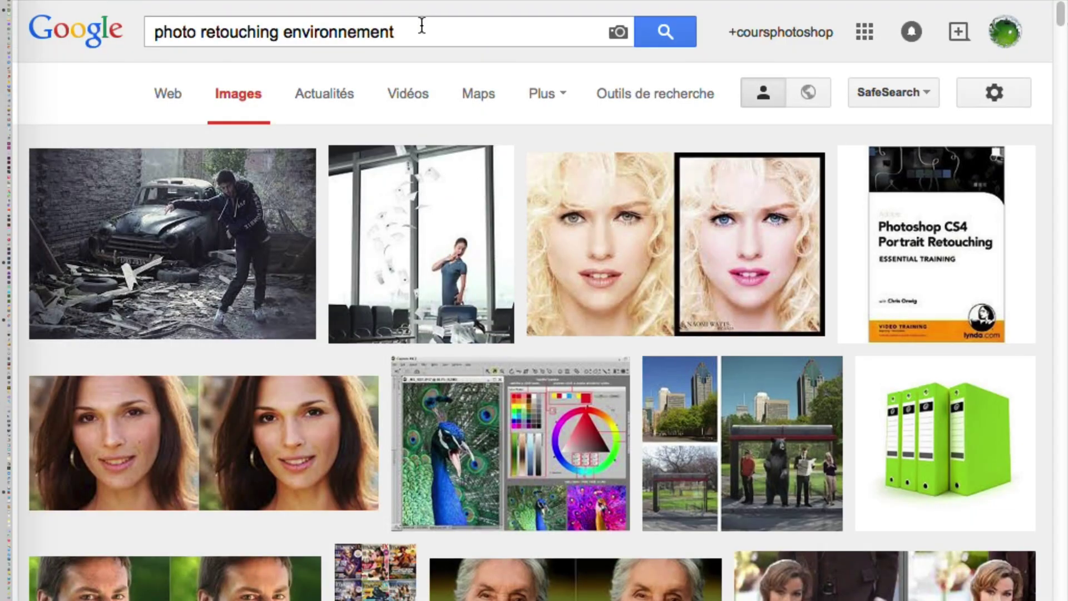
Search Google Images for "photo retouching room grey".
{"action": "left_click_drag", "start_coordinate": [394, 31], "coordinate": [299, 37]}
{"action": "type", "text": "room grey"}
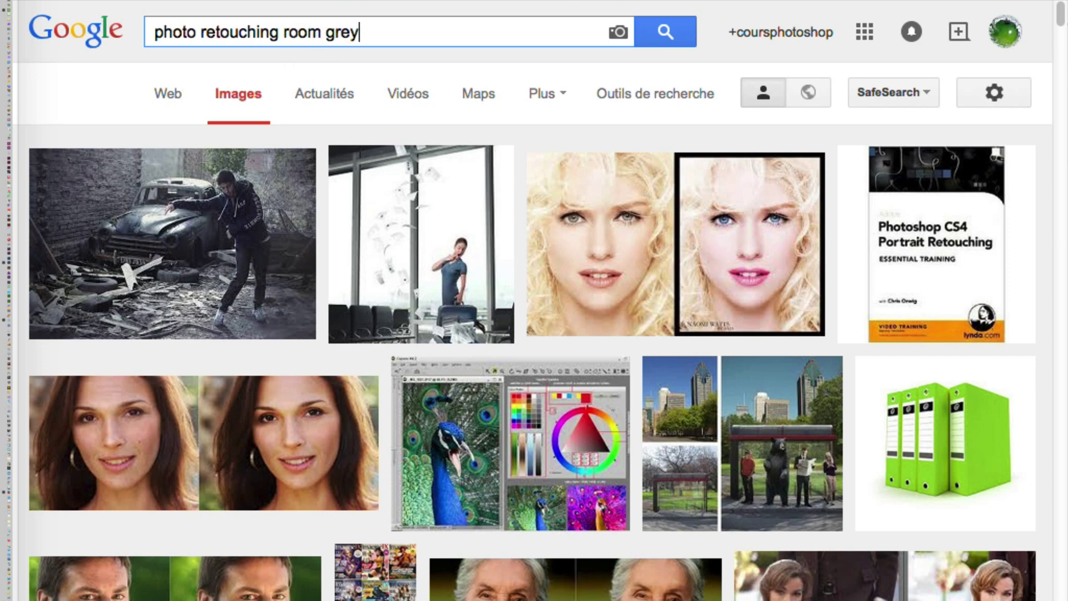
{"action": "key", "text": "Return"}
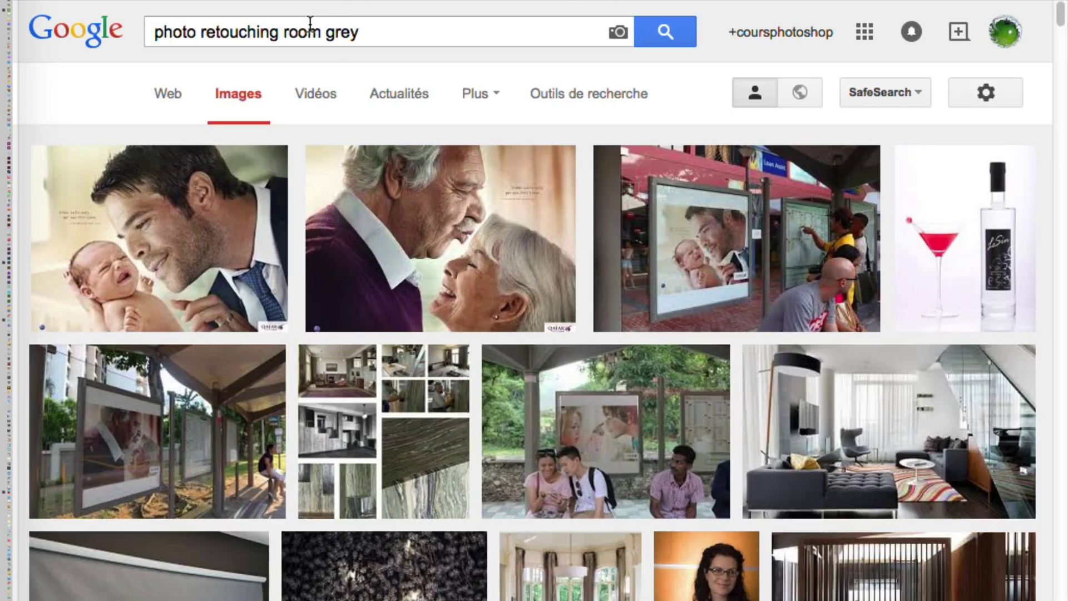
Search Google Images for "image editing room grey" and look through the results for a neutral gray workspace.
{"action": "left_click_drag", "start_coordinate": [278, 32], "coordinate": [152, 21]}
{"action": "type", "text": "image editing room grey"}
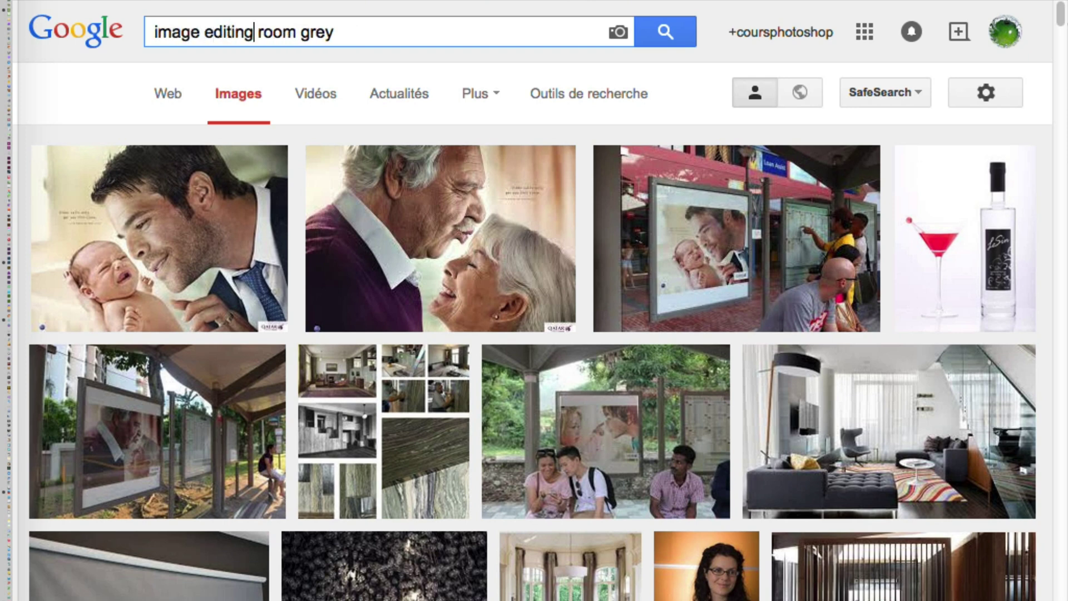
{"action": "key", "text": "Return"}
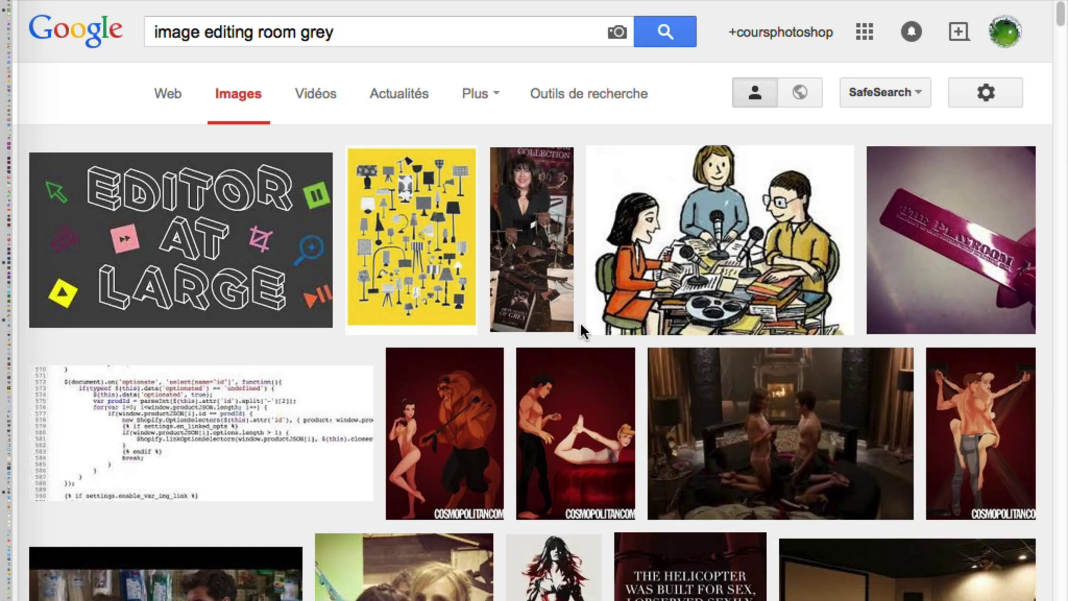
{"action": "scroll", "coordinate": [845, 467], "scroll_direction": "down", "scroll_amount": 3}
{"action": "scroll", "coordinate": [843, 467], "scroll_direction": "down", "scroll_amount": 10}
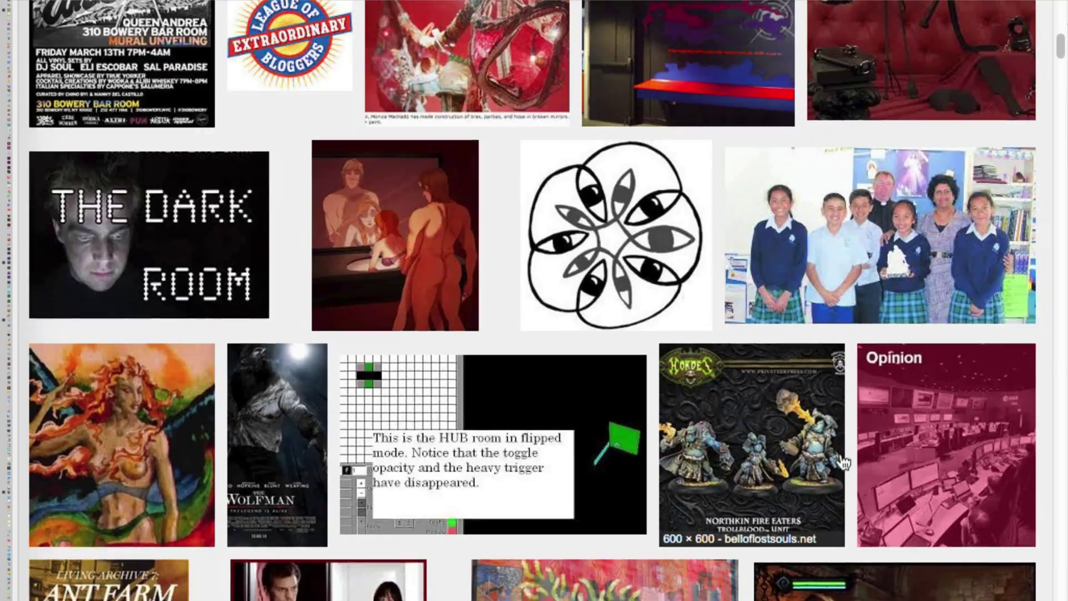
{"action": "scroll", "coordinate": [612, 312], "scroll_direction": "up", "scroll_amount": 12}
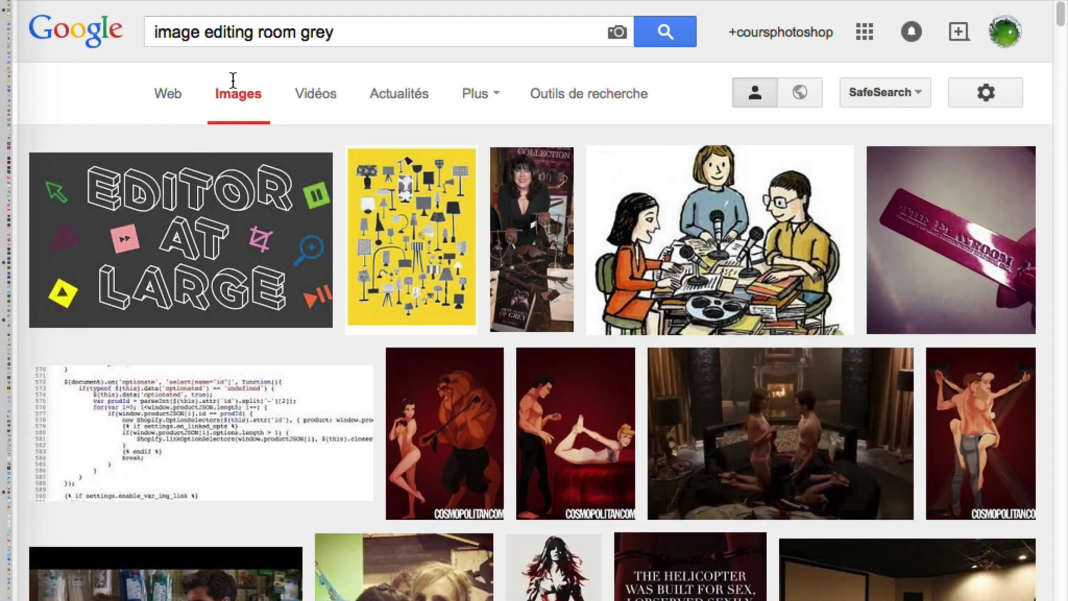
Open the Northlight Images article on room lighting from the web results and read its lighting levels and room decoration advice.
{"action": "left_click", "coordinate": [167, 92]}
{"action": "double_click", "coordinate": [317, 32]}
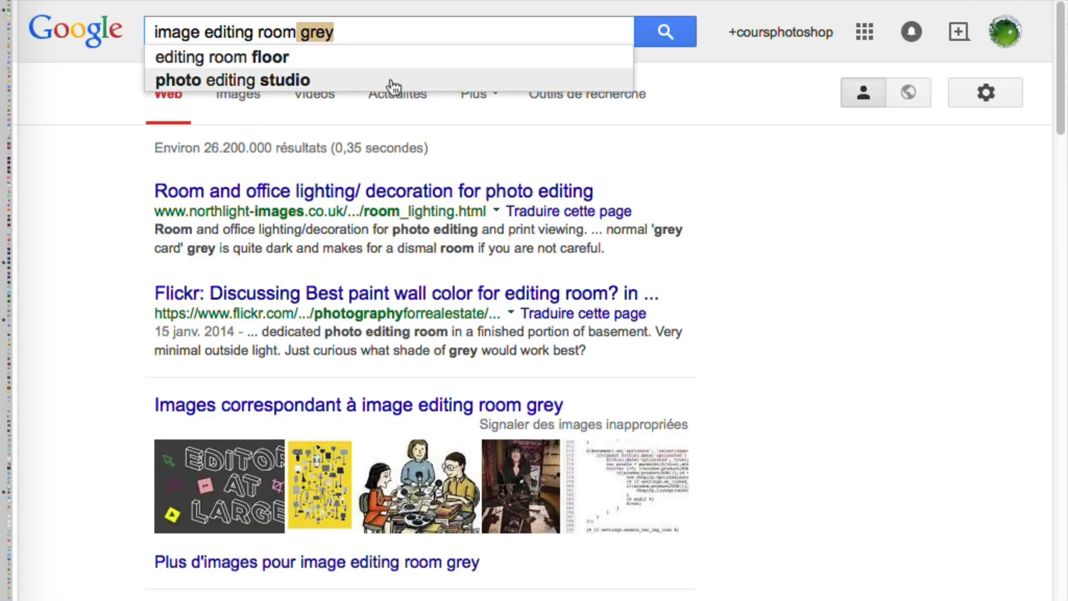
{"action": "left_click", "coordinate": [444, 207]}
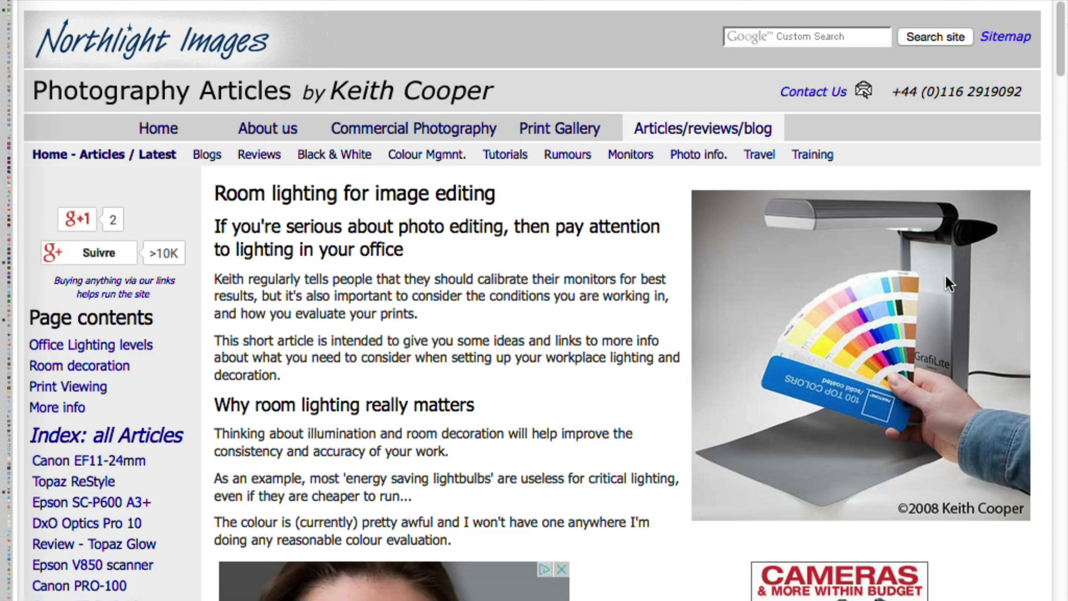
{"action": "scroll", "coordinate": [940, 384], "scroll_direction": "down", "scroll_amount": 3}
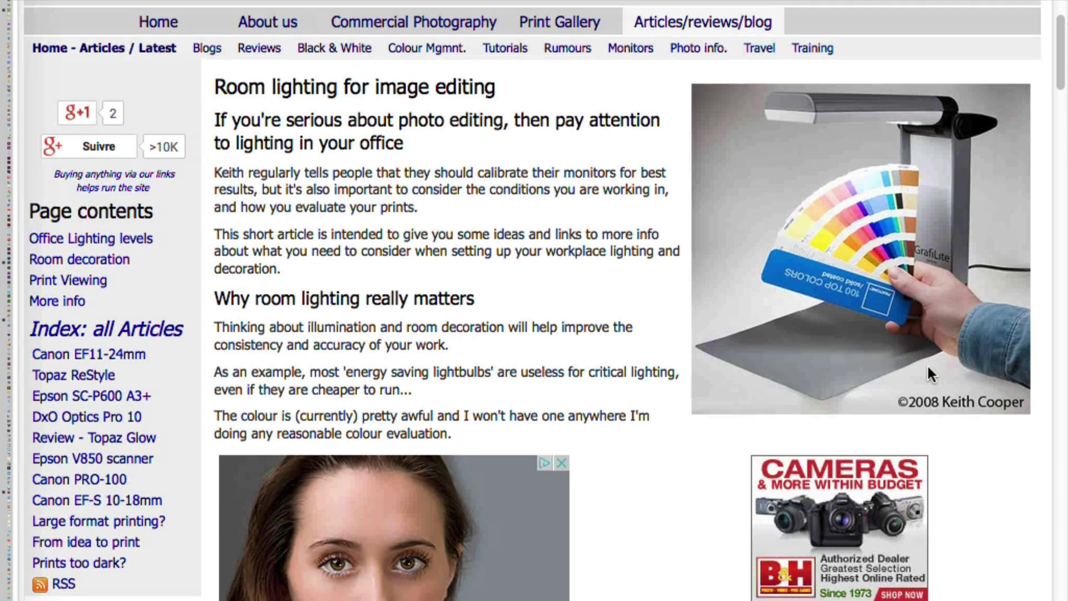
{"action": "scroll", "coordinate": [882, 314], "scroll_direction": "down", "scroll_amount": 20}
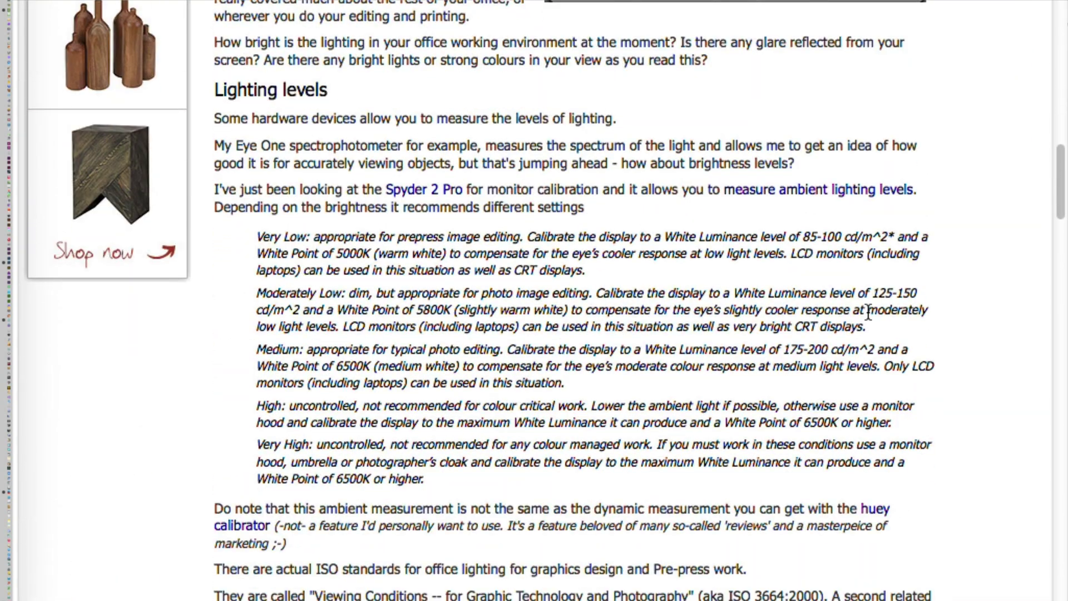
{"action": "scroll", "coordinate": [868, 311], "scroll_direction": "down", "scroll_amount": 3}
{"action": "scroll", "coordinate": [867, 312], "scroll_direction": "down", "scroll_amount": 5}
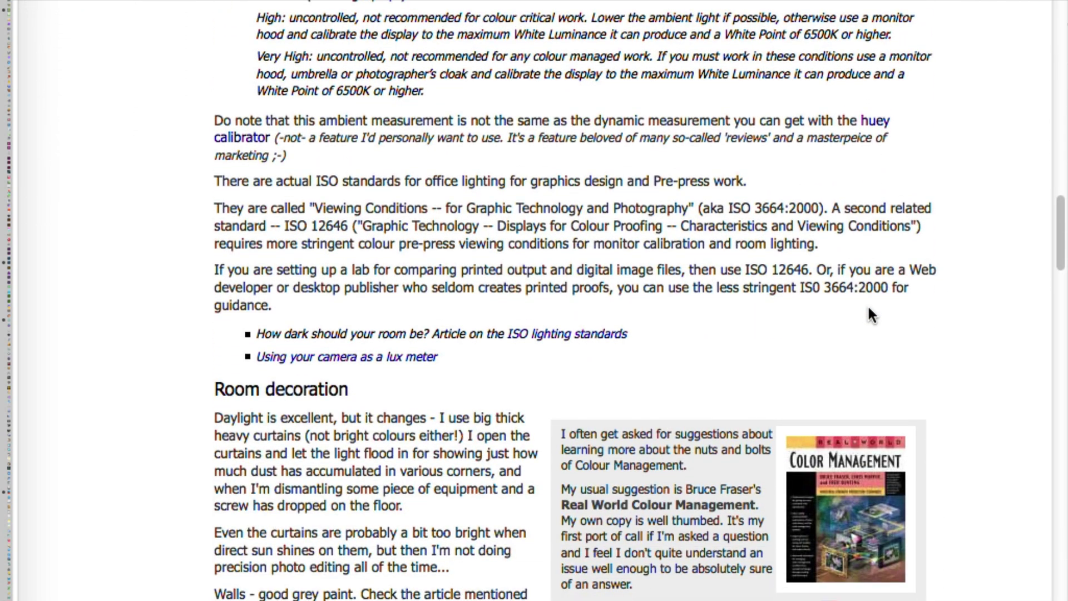
{"action": "scroll", "coordinate": [870, 306], "scroll_direction": "down", "scroll_amount": 1}
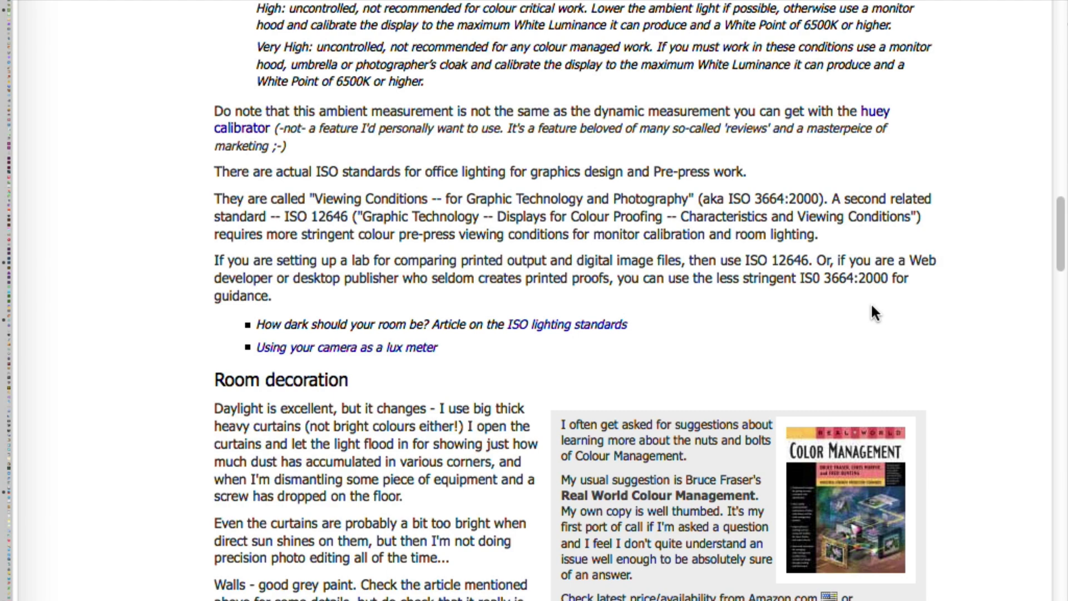
Examine the room lighting article from its introduction through the lighting levels and ISO viewing standards.
{"action": "scroll", "coordinate": [870, 302], "scroll_direction": "up", "scroll_amount": 15}
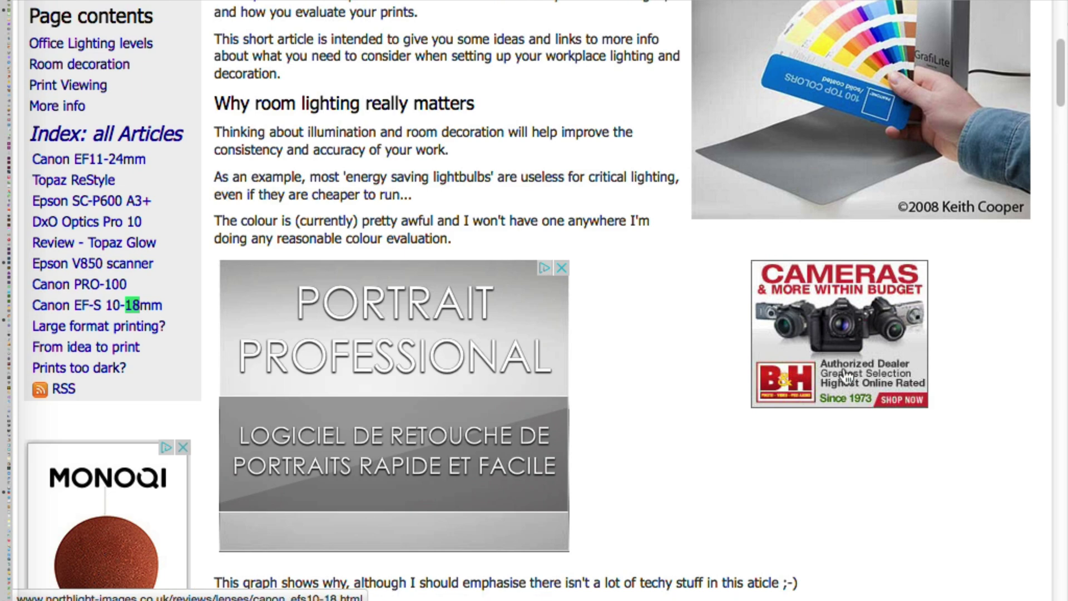
{"action": "scroll", "coordinate": [699, 281], "scroll_direction": "up", "scroll_amount": 5}
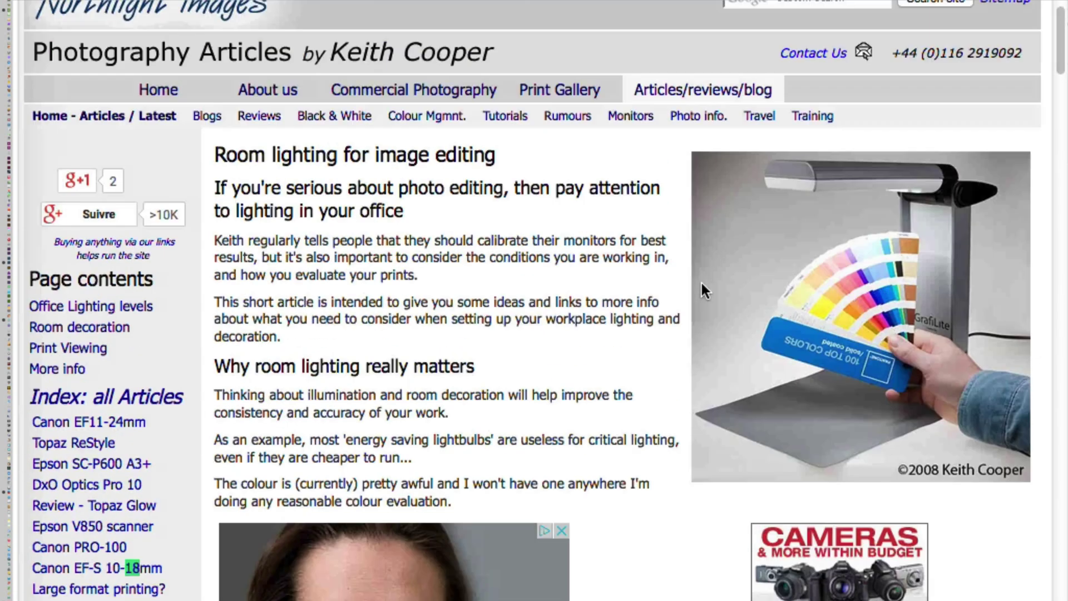
{"action": "scroll", "coordinate": [606, 309], "scroll_direction": "down", "scroll_amount": 3}
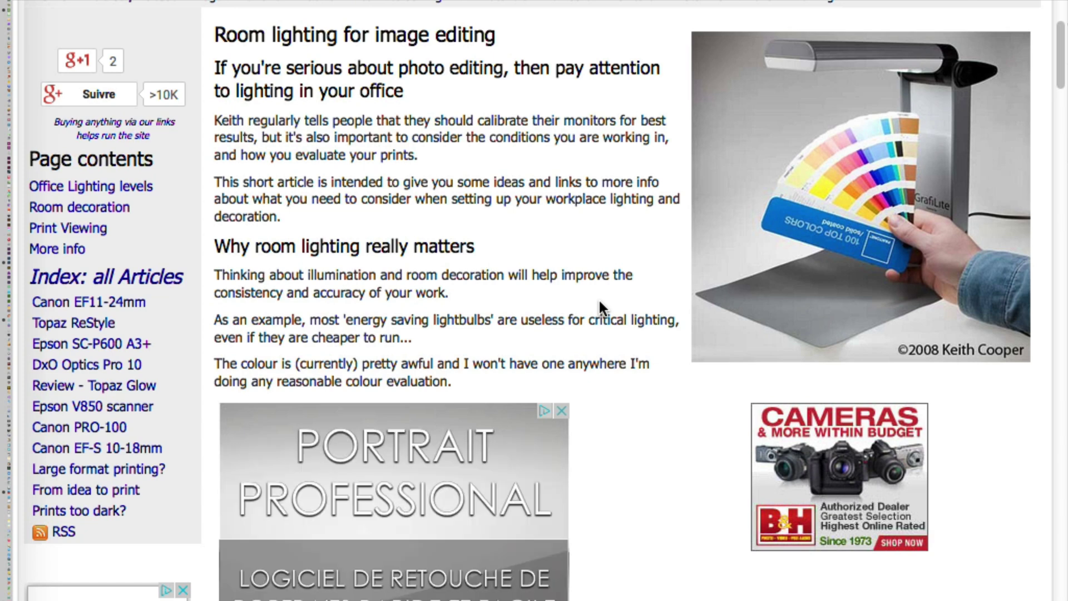
{"action": "scroll", "coordinate": [598, 298], "scroll_direction": "down", "scroll_amount": 1}
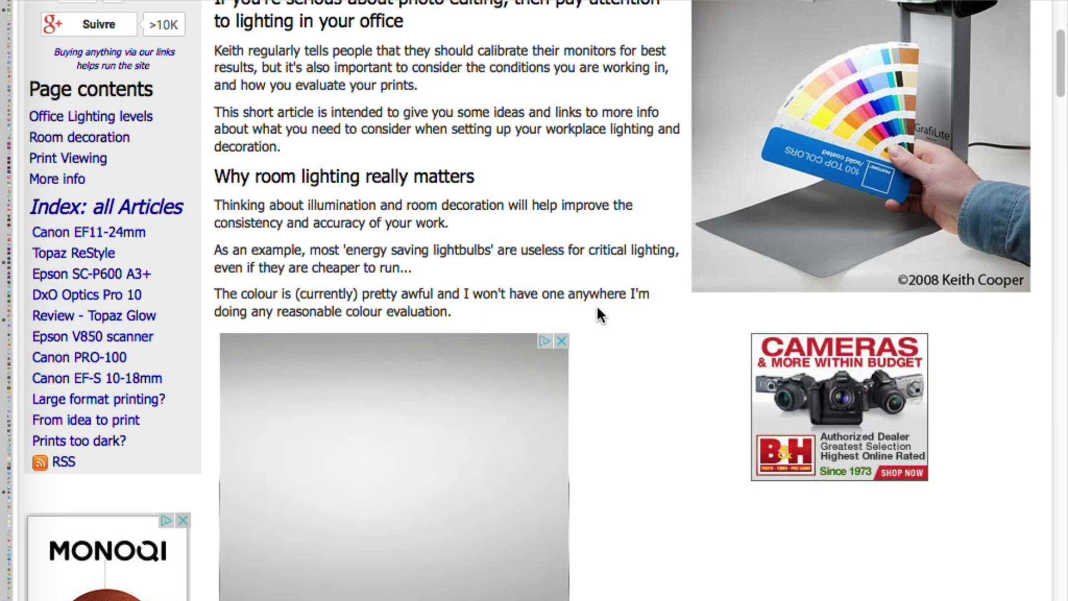
{"action": "scroll", "coordinate": [595, 309], "scroll_direction": "down", "scroll_amount": 1}
{"action": "scroll", "coordinate": [597, 316], "scroll_direction": "down", "scroll_amount": 10}
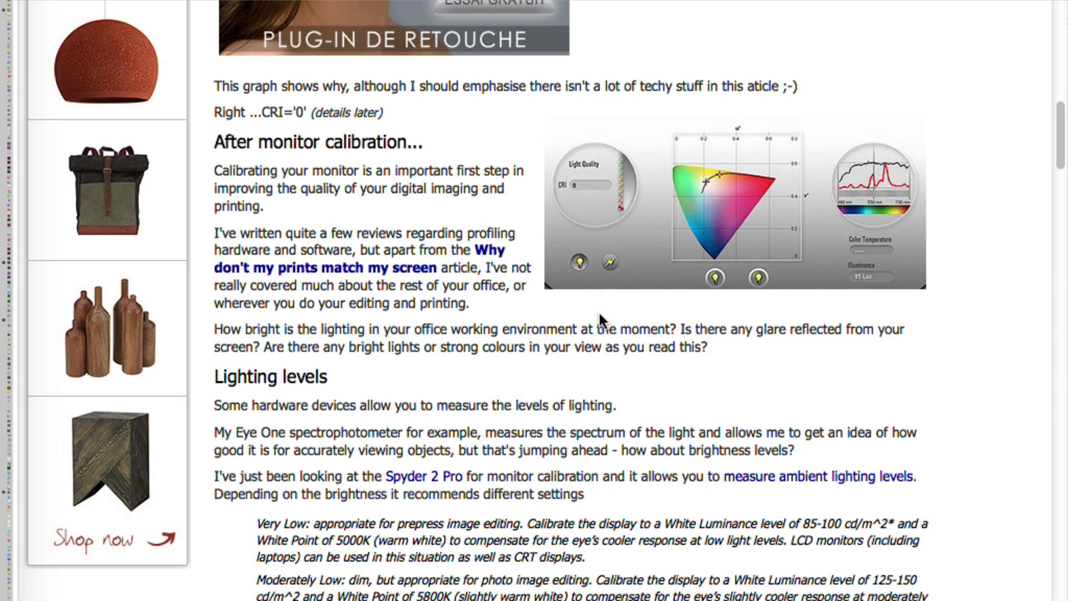
{"action": "scroll", "coordinate": [599, 314], "scroll_direction": "down", "scroll_amount": 1}
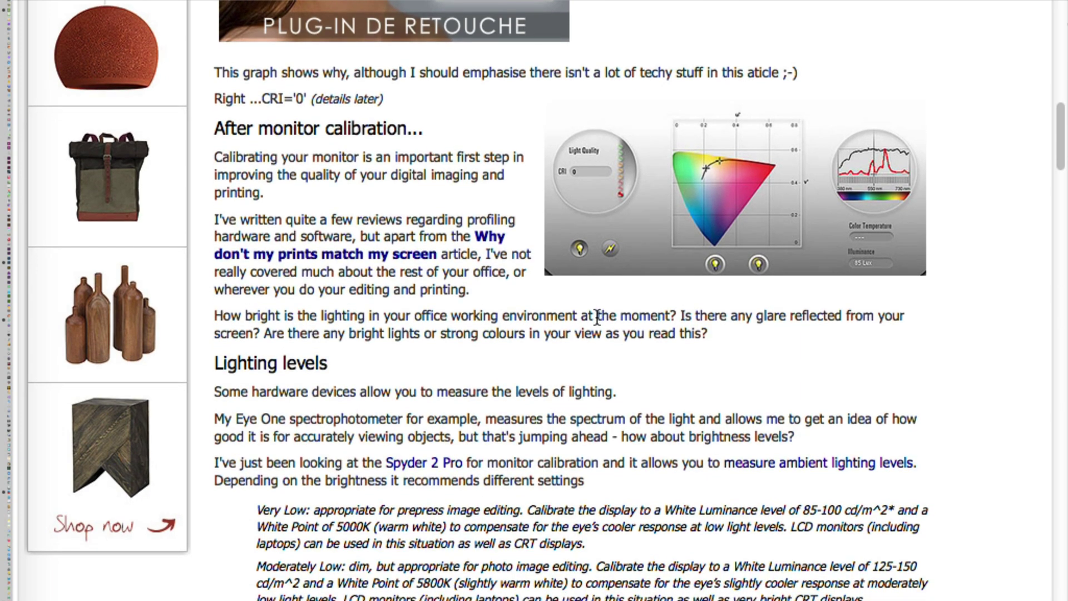
{"action": "scroll", "coordinate": [599, 323], "scroll_direction": "down", "scroll_amount": 2}
{"action": "scroll", "coordinate": [594, 331], "scroll_direction": "down", "scroll_amount": 9}
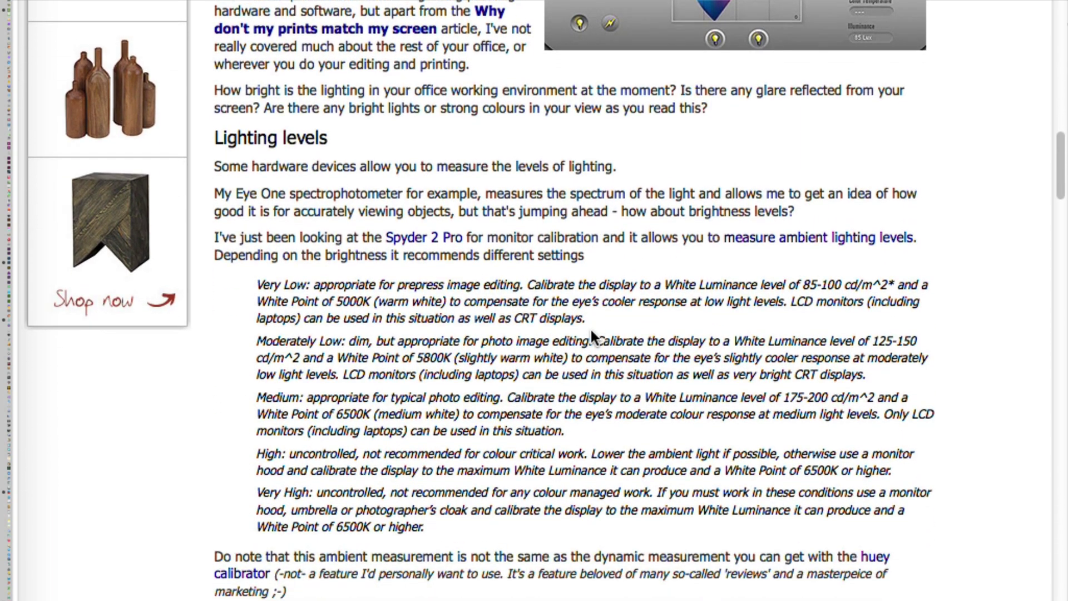
{"action": "scroll", "coordinate": [591, 334], "scroll_direction": "down", "scroll_amount": 5}
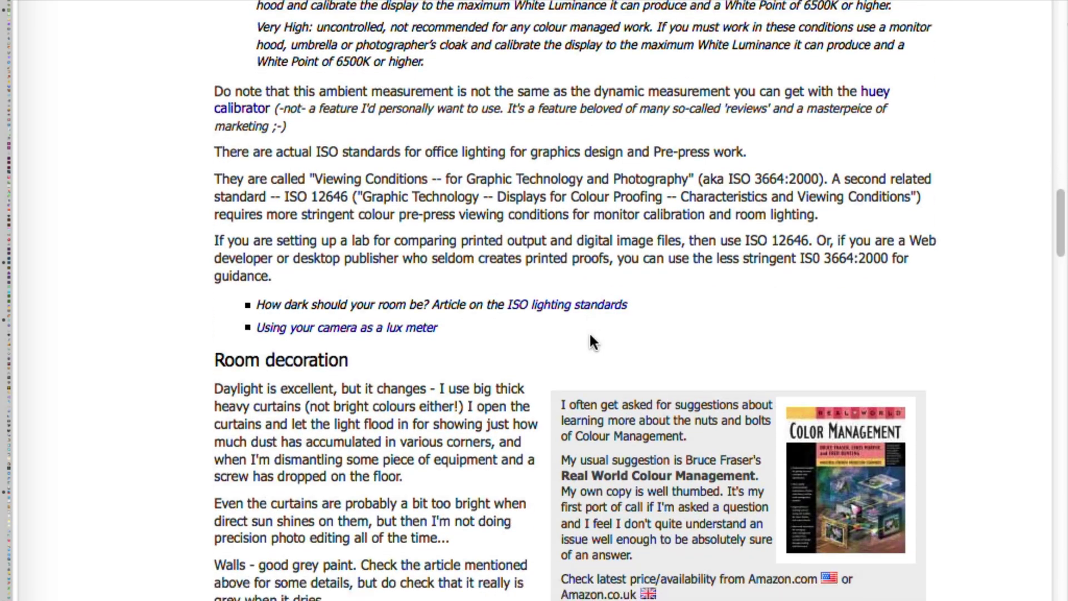
{"action": "scroll", "coordinate": [591, 334], "scroll_direction": "down", "scroll_amount": 4}
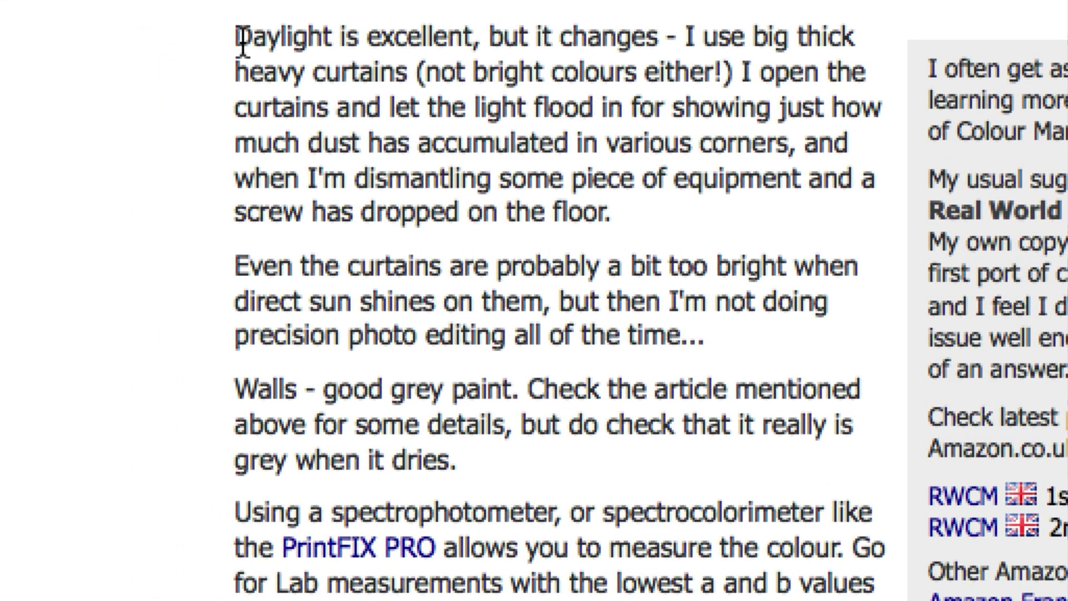
Highlight the opening words about daylight under Room decoration and read the advice on curtains and grey walls.
{"action": "left_click_drag", "start_coordinate": [231, 78], "coordinate": [329, 78]}
{"action": "left_click_drag", "start_coordinate": [276, 42], "coordinate": [521, 48]}
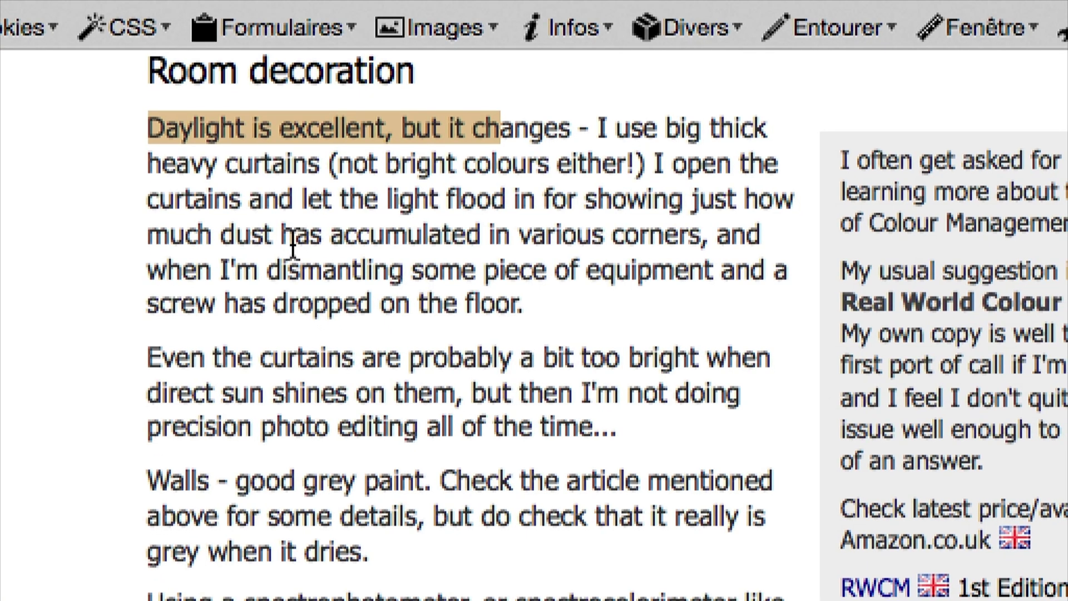
{"action": "scroll", "coordinate": [293, 246], "scroll_direction": "down", "scroll_amount": 3}
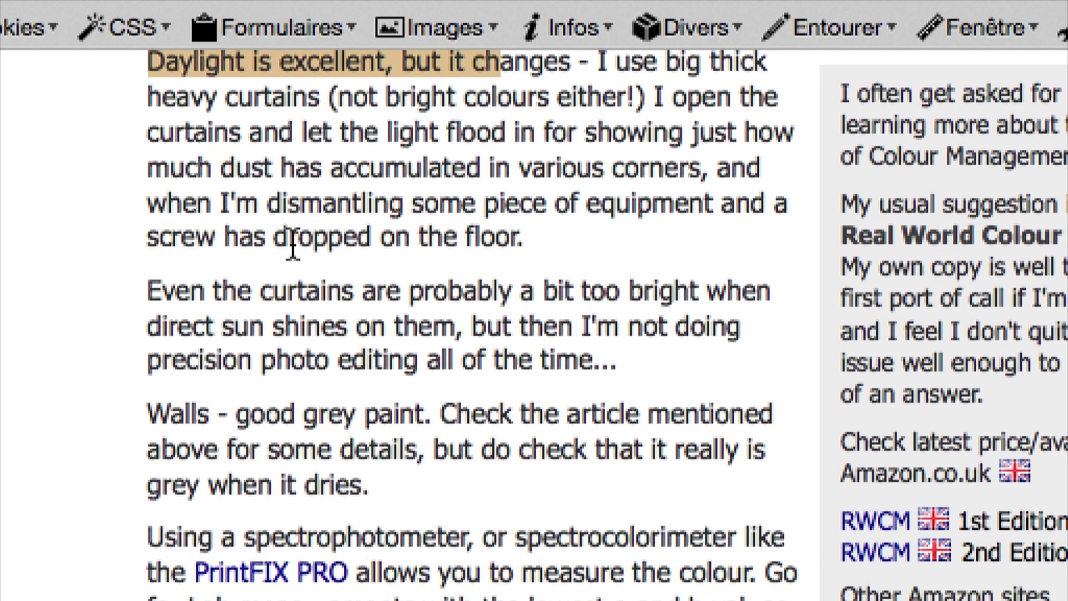
{"action": "scroll", "coordinate": [286, 239], "scroll_direction": "down", "scroll_amount": 2}
{"action": "scroll", "coordinate": [292, 264], "scroll_direction": "down", "scroll_amount": 3}
{"action": "scroll", "coordinate": [286, 258], "scroll_direction": "down", "scroll_amount": 1}
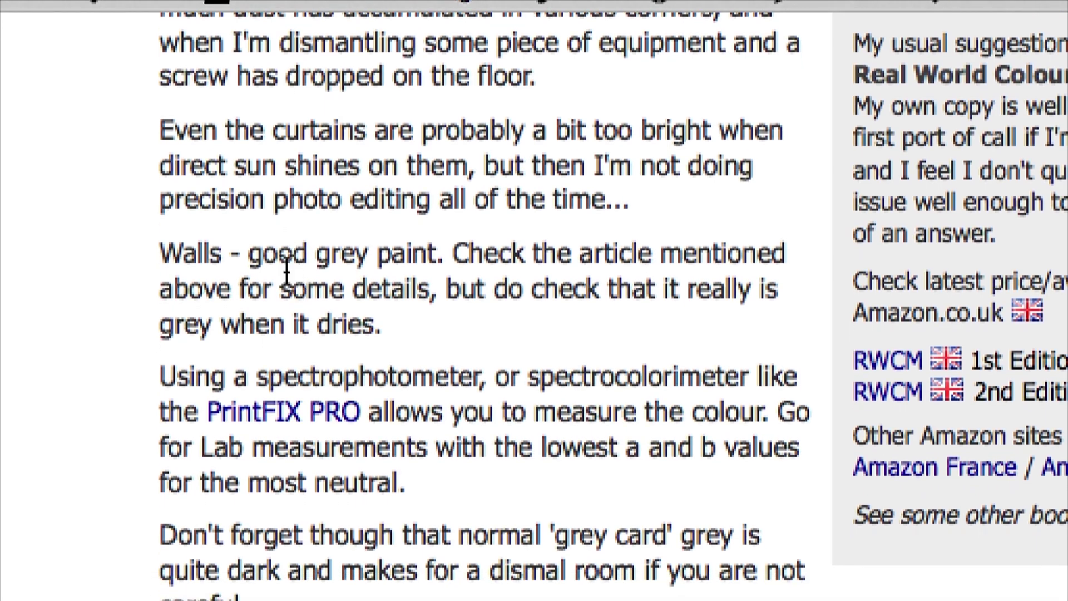
{"action": "scroll", "coordinate": [286, 272], "scroll_direction": "down", "scroll_amount": 3}
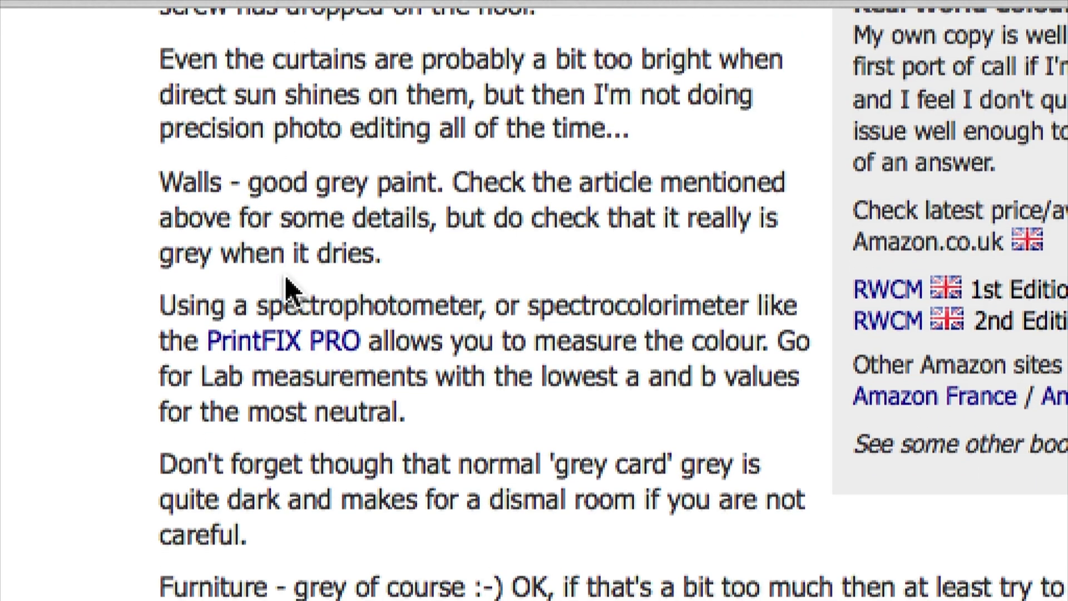
{"action": "scroll", "coordinate": [286, 287], "scroll_direction": "down", "scroll_amount": 1}
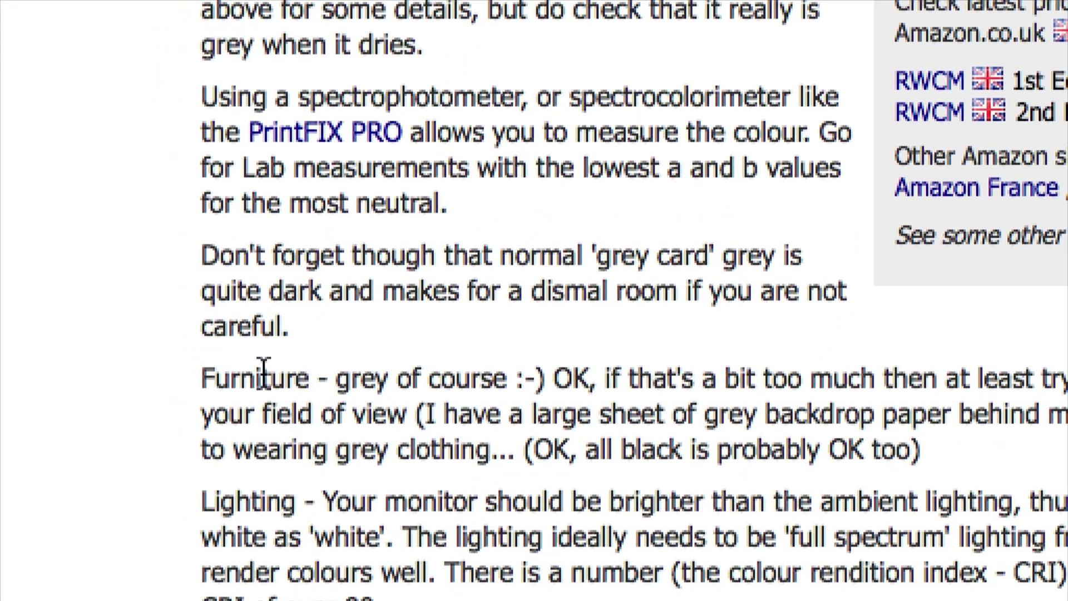
Highlight the grey furniture advice and the passage saying the monitor should be brighter than the ambient lighting.
{"action": "left_click_drag", "start_coordinate": [224, 555], "coordinate": [278, 557]}
{"action": "left_click_drag", "start_coordinate": [283, 376], "coordinate": [423, 380]}
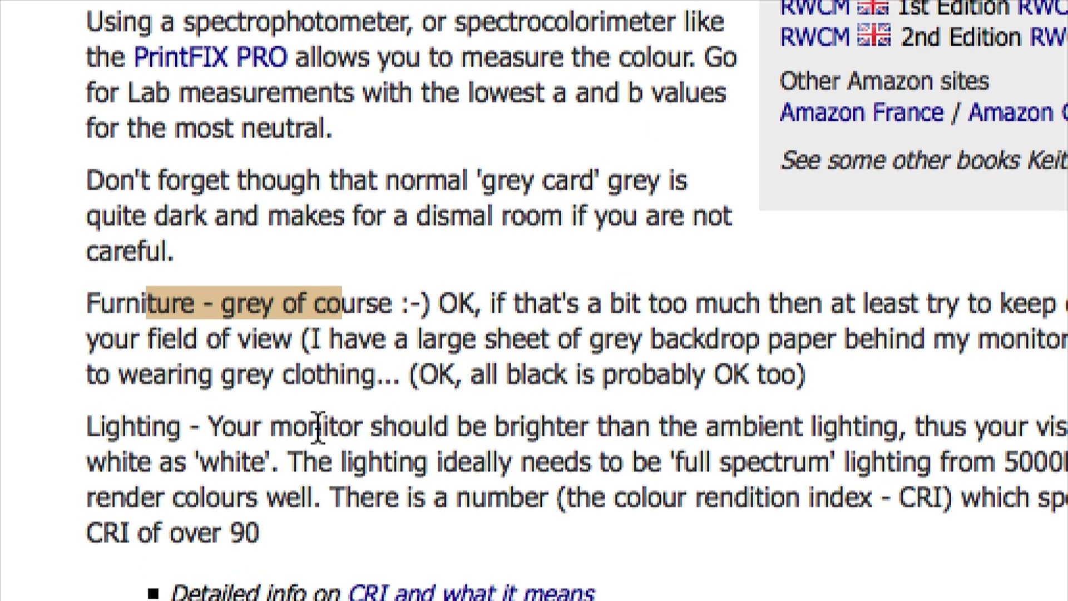
{"action": "left_click_drag", "start_coordinate": [319, 427], "coordinate": [622, 428]}
{"action": "left_click_drag", "start_coordinate": [458, 428], "coordinate": [533, 433]}
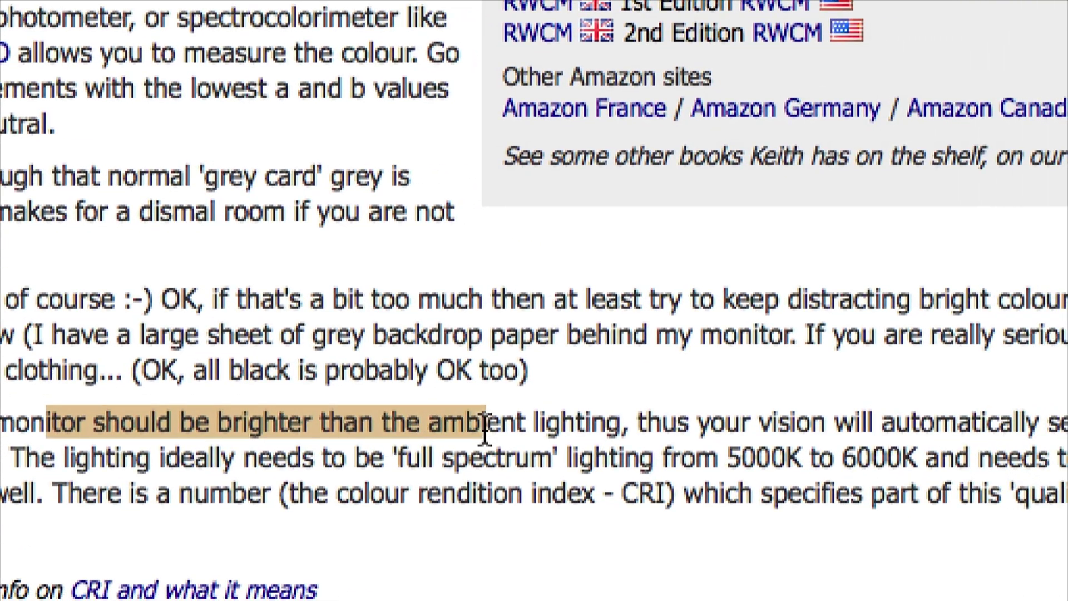
{"action": "left_click_drag", "start_coordinate": [485, 428], "coordinate": [512, 428]}
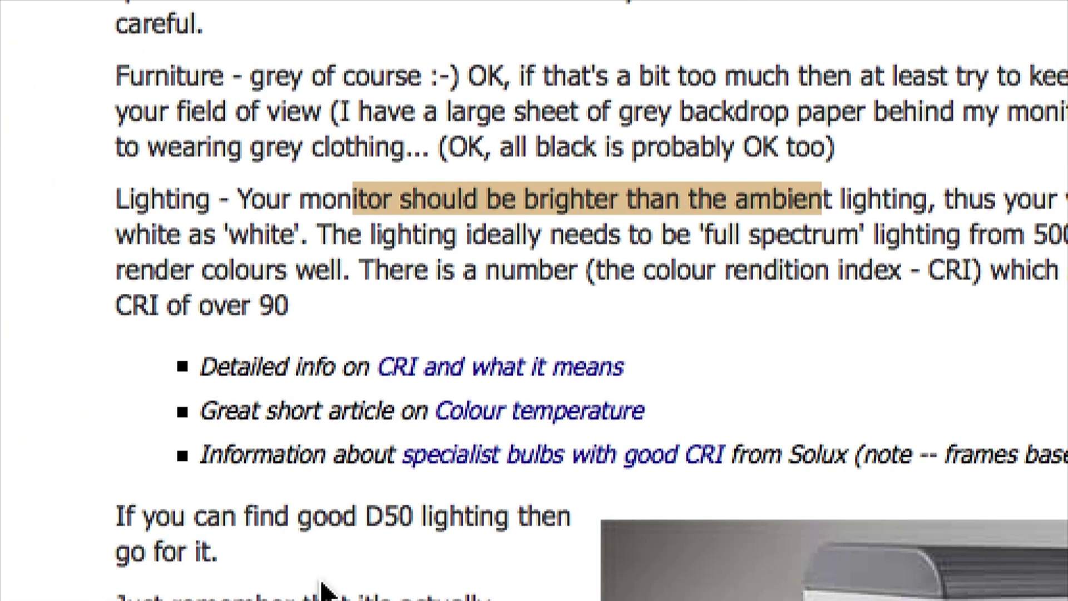
Read the article's advice on light source quality and the Print viewing section with its reference links.
{"action": "scroll", "coordinate": [323, 587], "scroll_direction": "down", "scroll_amount": 4}
{"action": "scroll", "coordinate": [322, 587], "scroll_direction": "down", "scroll_amount": 7}
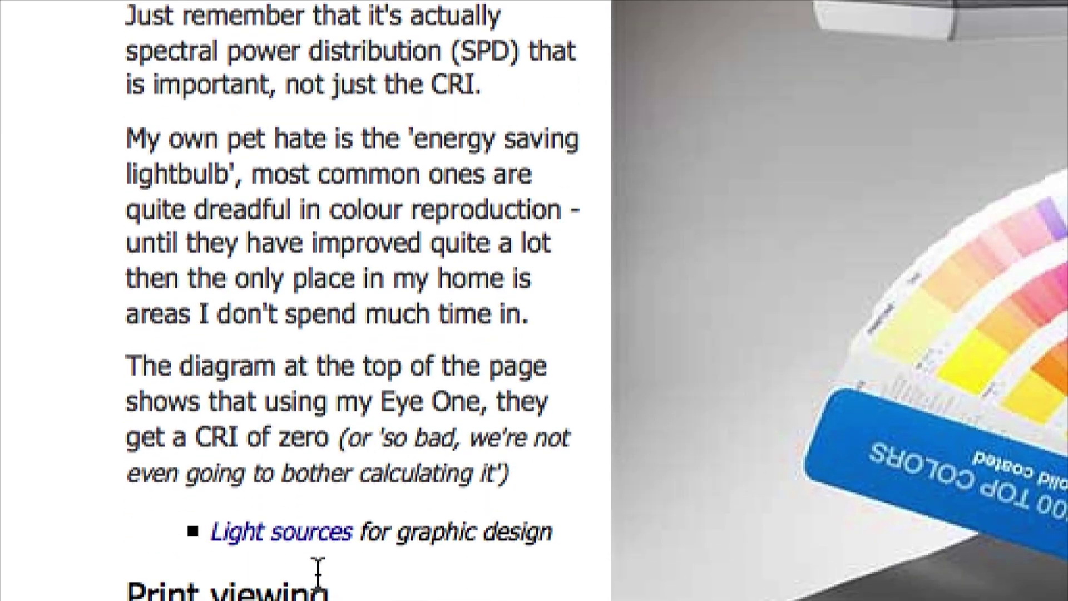
{"action": "scroll", "coordinate": [318, 570], "scroll_direction": "down", "scroll_amount": 7}
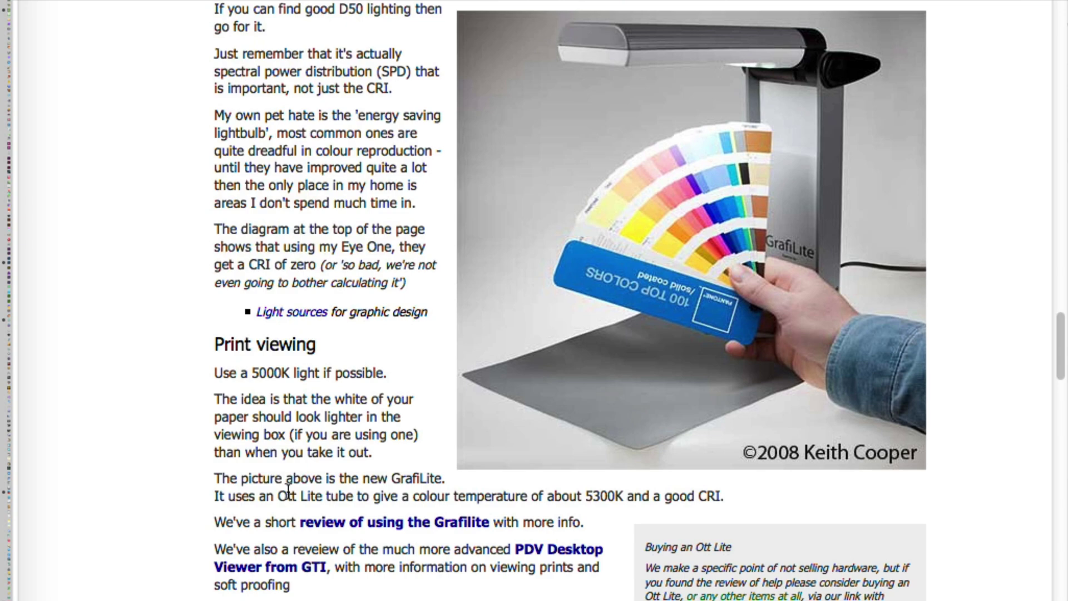
{"action": "scroll", "coordinate": [289, 487], "scroll_direction": "down", "scroll_amount": 3}
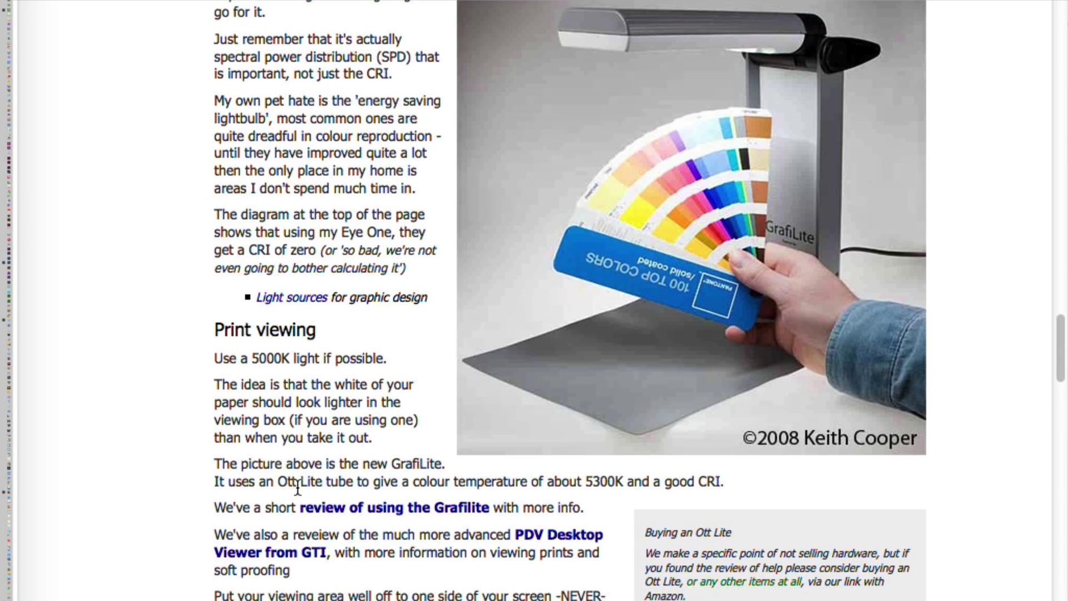
{"action": "scroll", "coordinate": [298, 487], "scroll_direction": "down", "scroll_amount": 10}
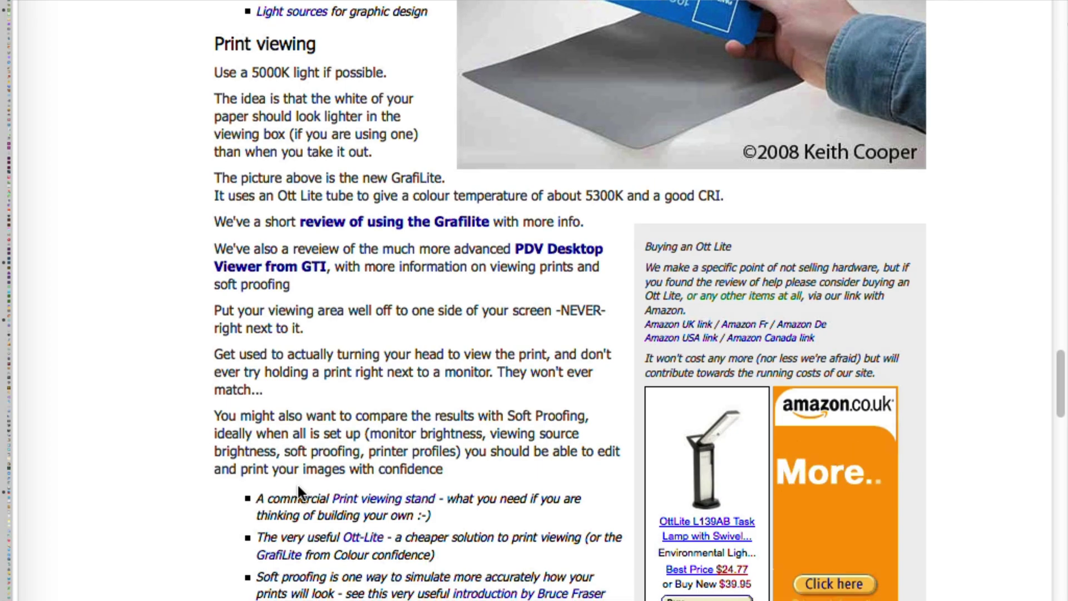
{"action": "scroll", "coordinate": [295, 490], "scroll_direction": "down", "scroll_amount": 4}
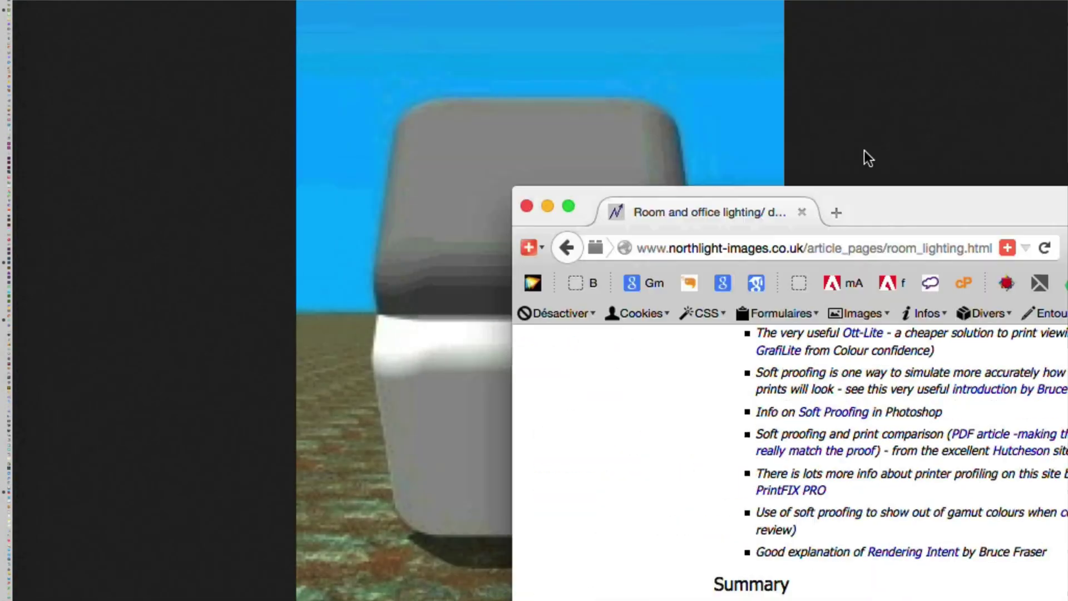
Show the Bureau folder in Finder, save a link to the room lighting article there, and enlarge the Firefox window.
{"action": "key", "text": "super+Tab"}
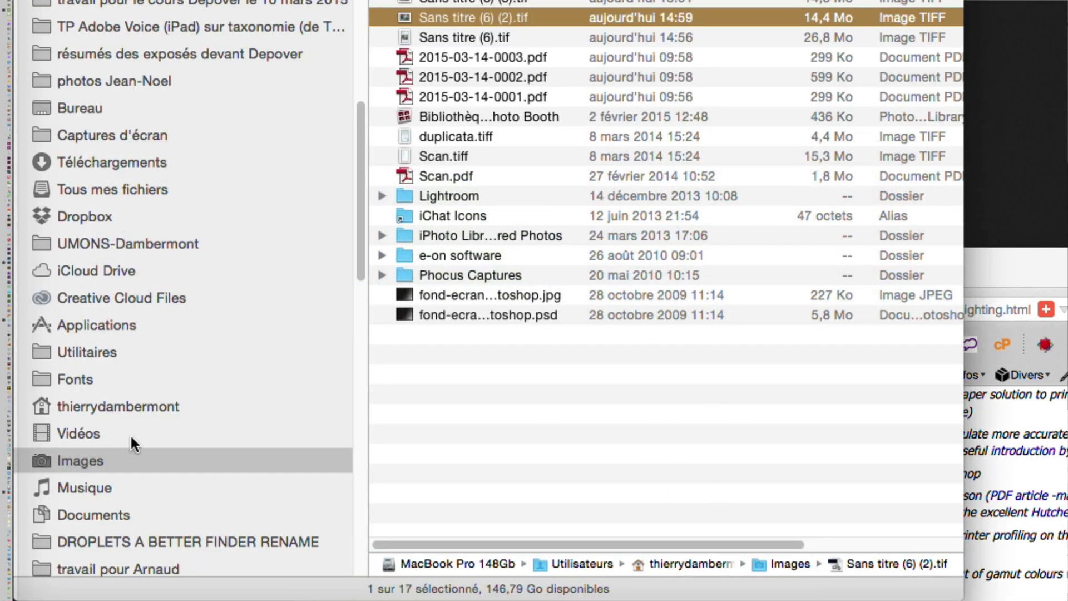
{"action": "left_click", "coordinate": [98, 111]}
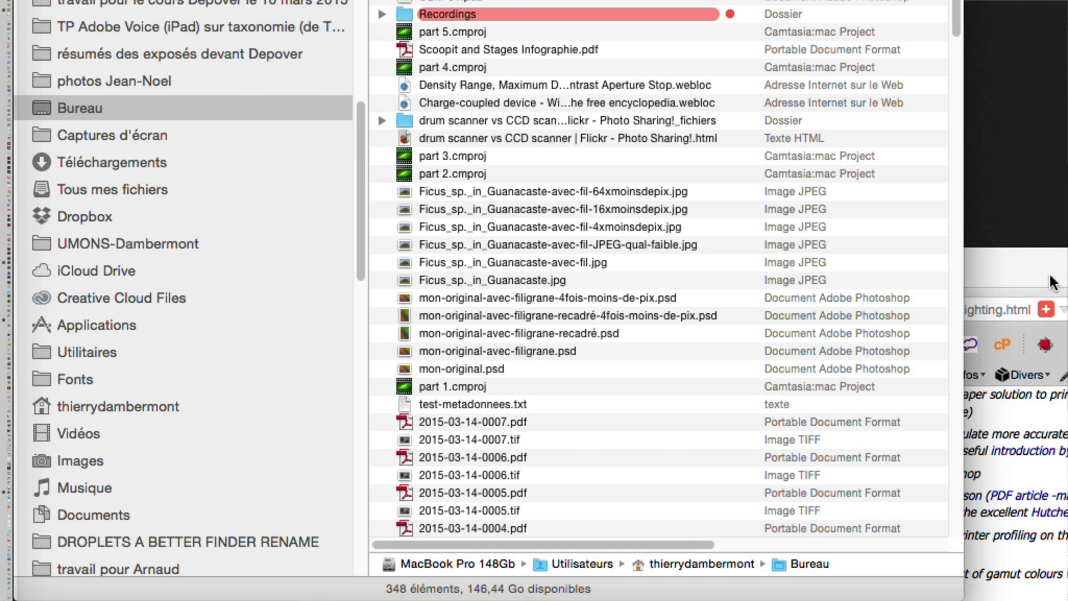
{"action": "left_click", "coordinate": [1001, 277]}
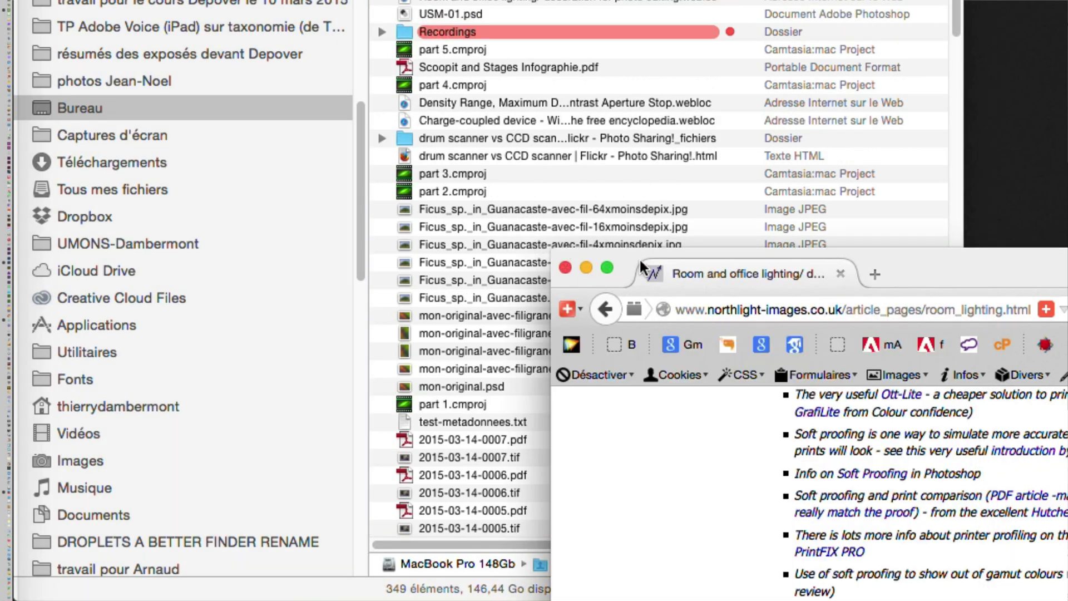
{"action": "double_click", "coordinate": [928, 275]}
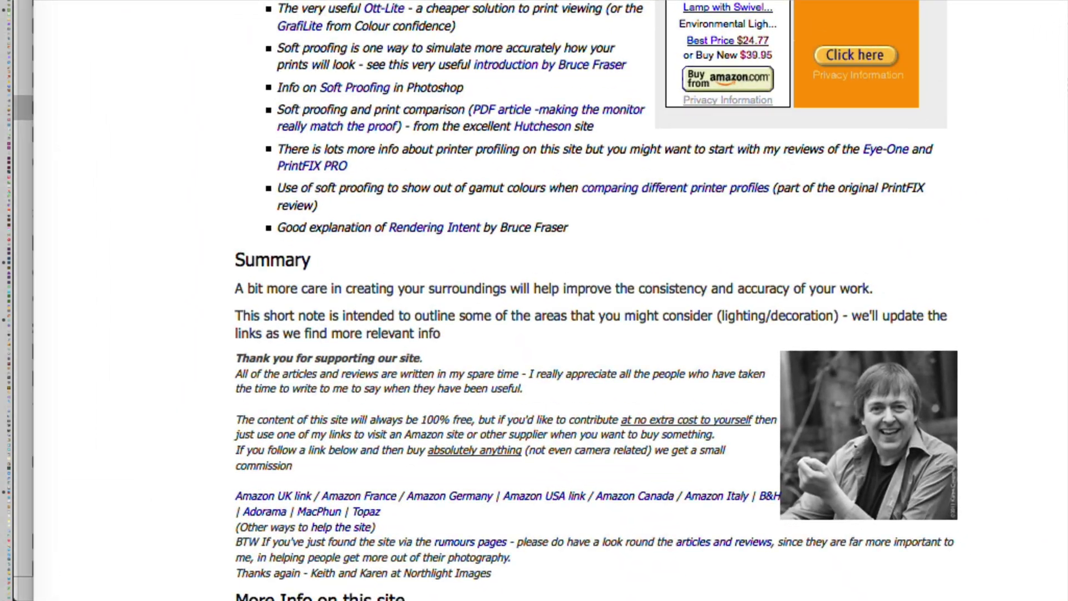
Look at the grey block image with the green rectangle in Photoshop and return to Firefox.
{"action": "key", "text": "super+Tab"}
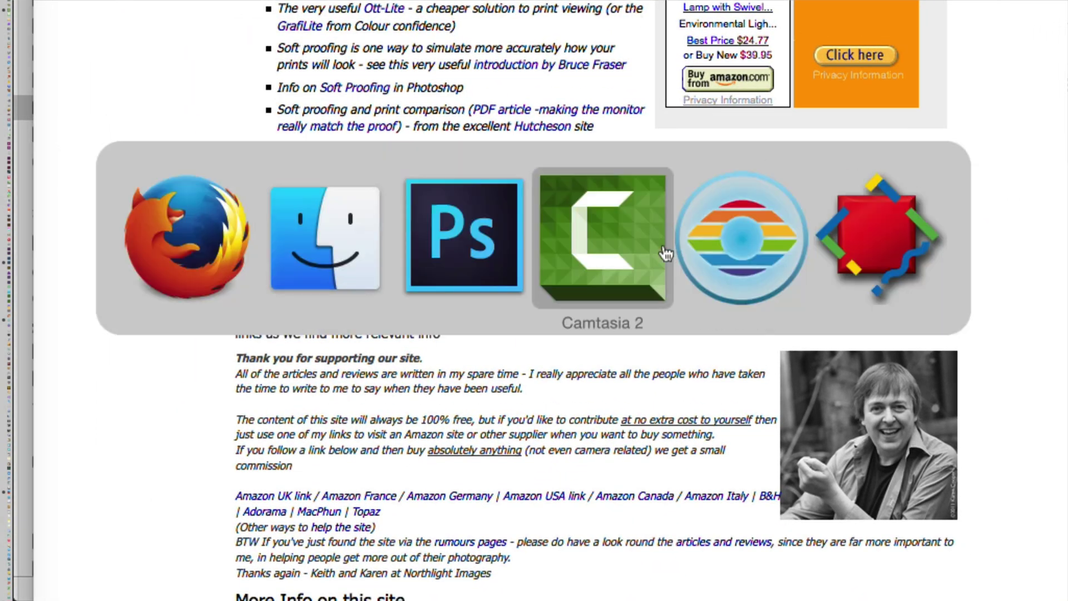
{"action": "left_click", "coordinate": [452, 256]}
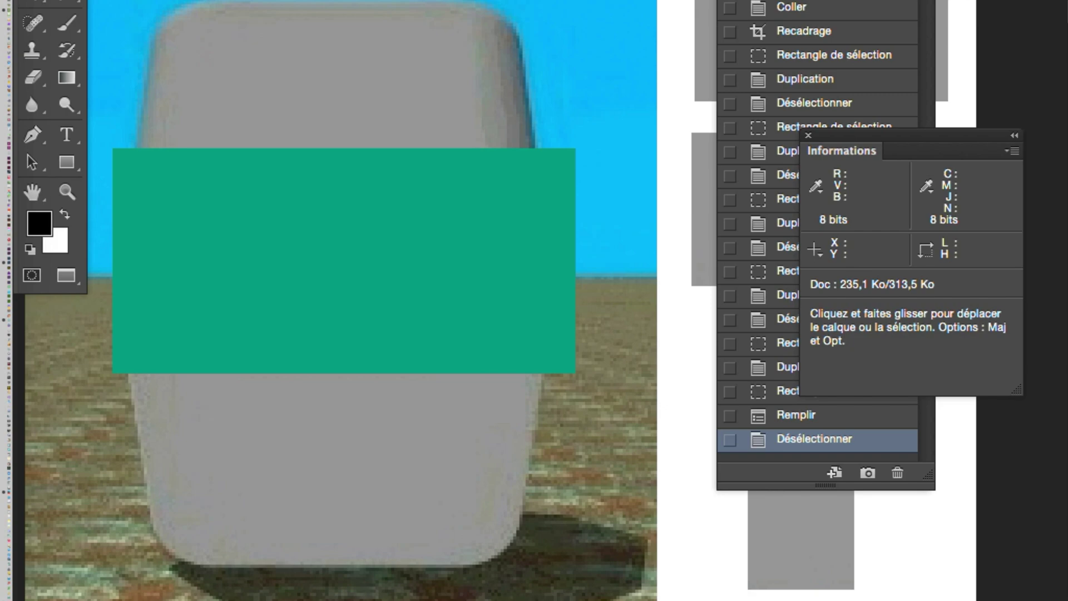
{"action": "key", "text": "super+Tab"}
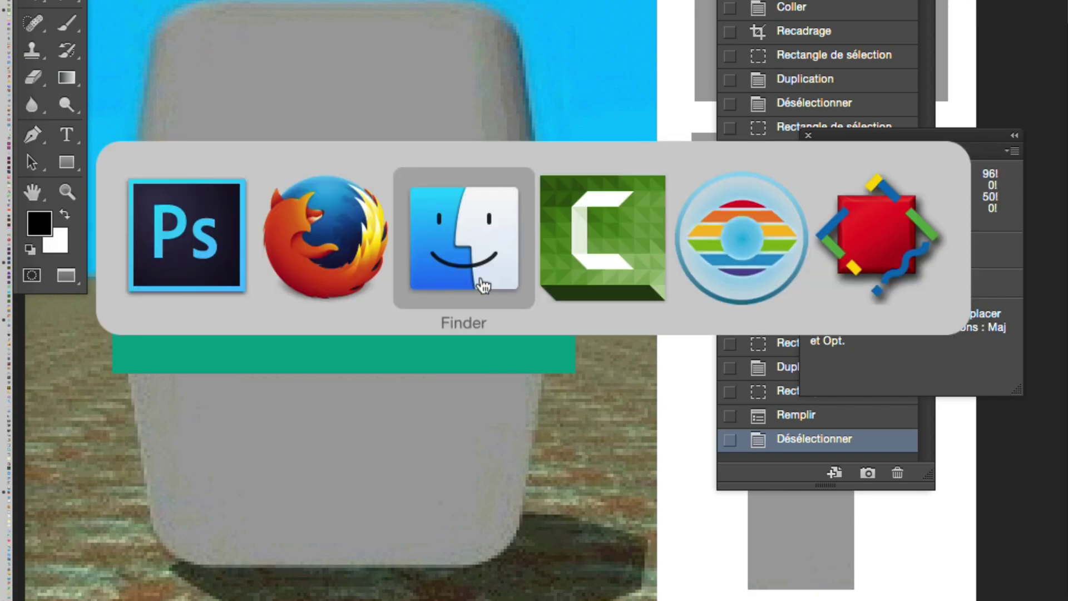
{"action": "left_click", "coordinate": [325, 236]}
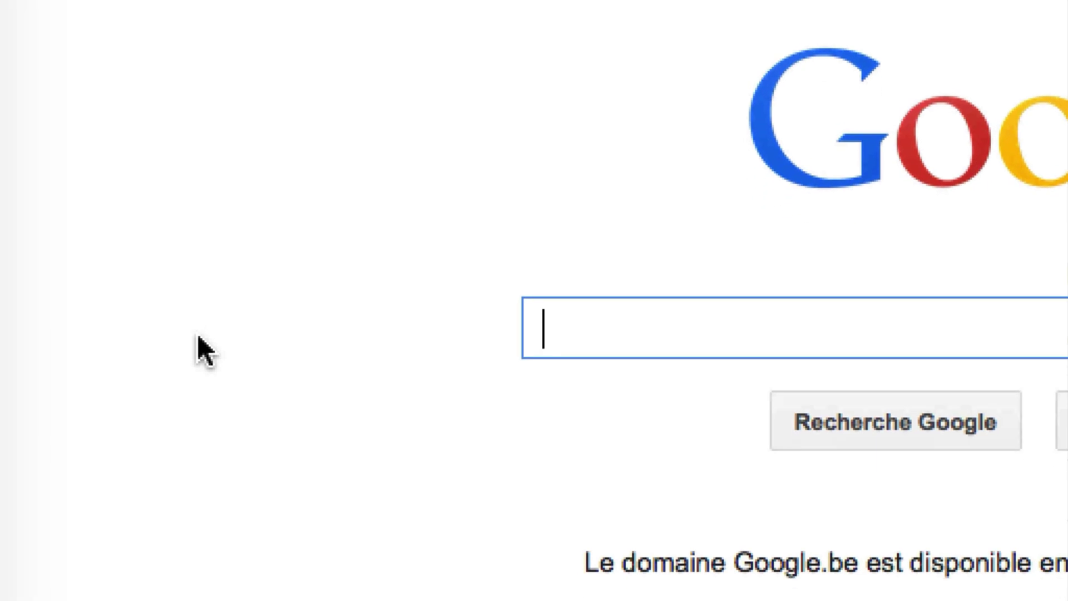
Search Google for portait "public domain".
{"action": "type", "text": "p"}
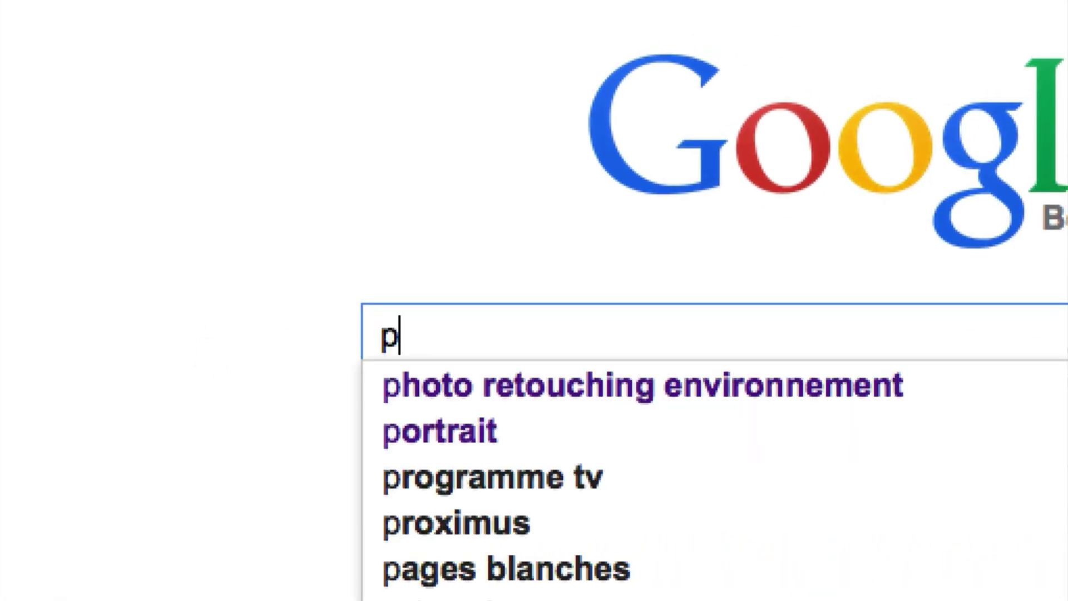
{"action": "type", "text": "ortait \"public doma"}
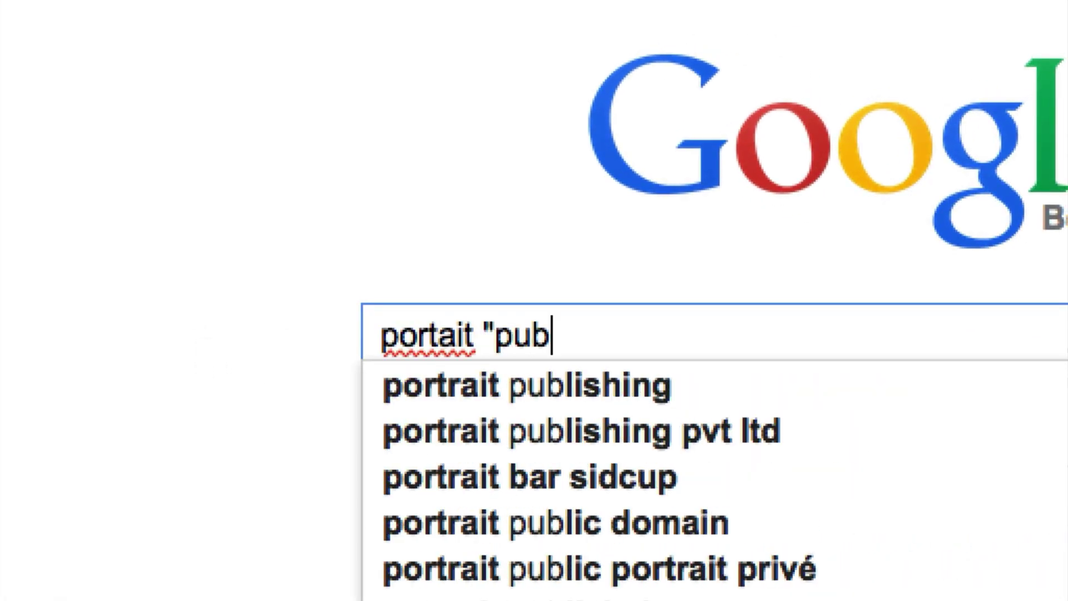
{"action": "type", "text": "in\""}
{"action": "key", "text": "Return"}
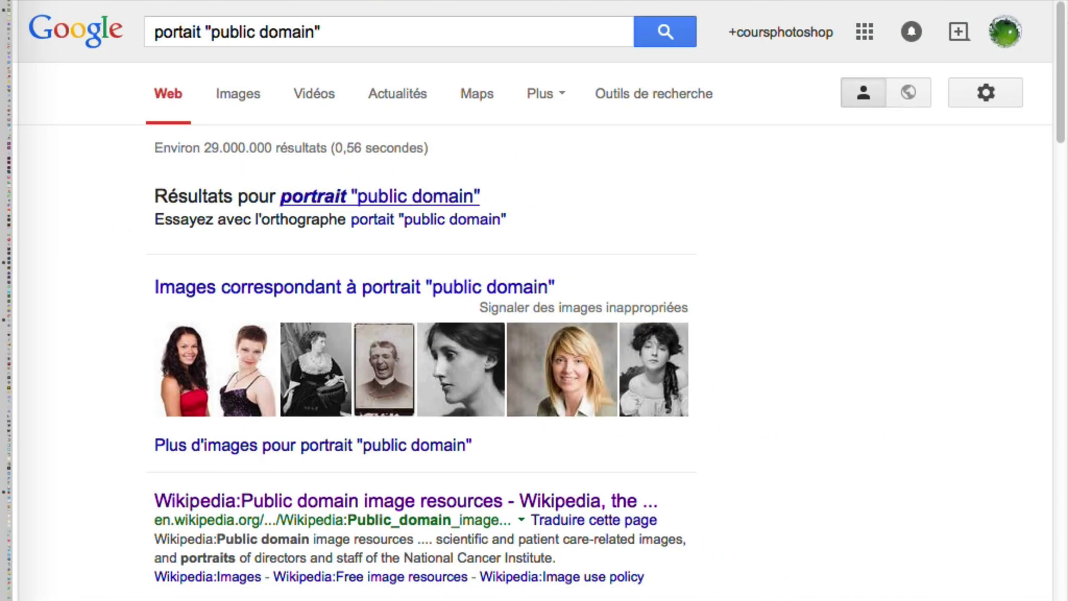
Show image results for the corrected query portrait "public domain" and preview the blonde woman's portrait from spencephotography.co.uk.
{"action": "left_click", "coordinate": [381, 196]}
{"action": "left_click", "coordinate": [238, 93]}
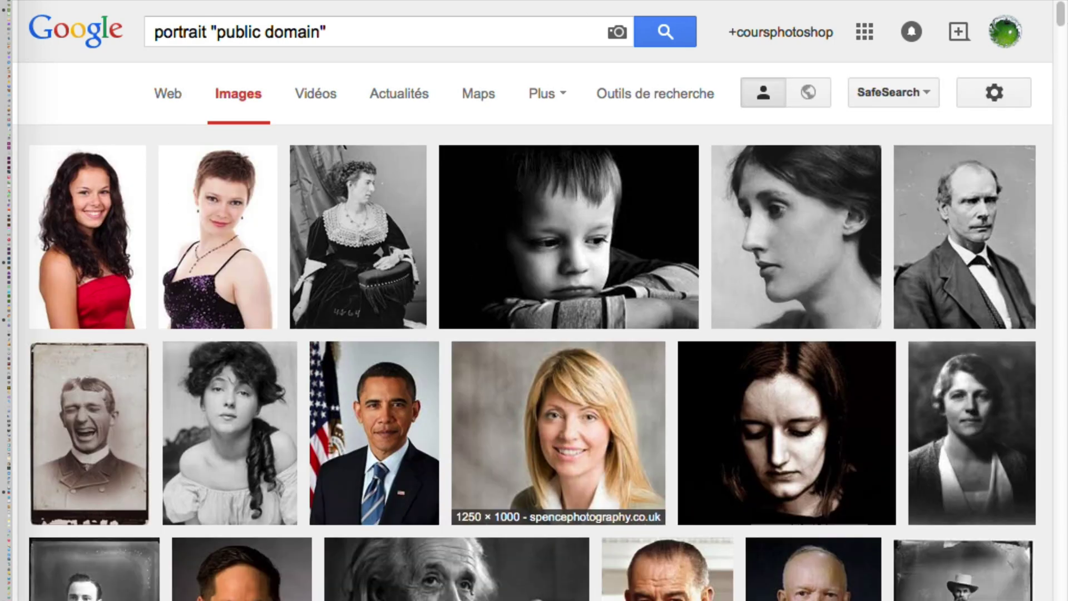
{"action": "left_click", "coordinate": [558, 432]}
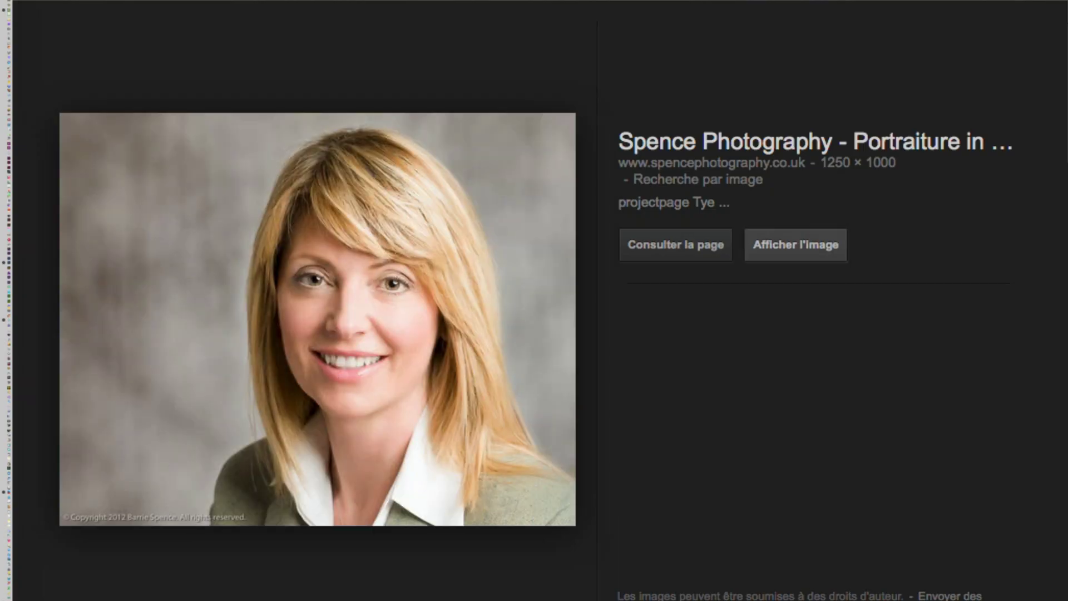
Open the blonde woman's portrait as a full-size image in the browser.
{"action": "left_click", "coordinate": [795, 244]}
{"action": "left_click", "coordinate": [768, 178]}
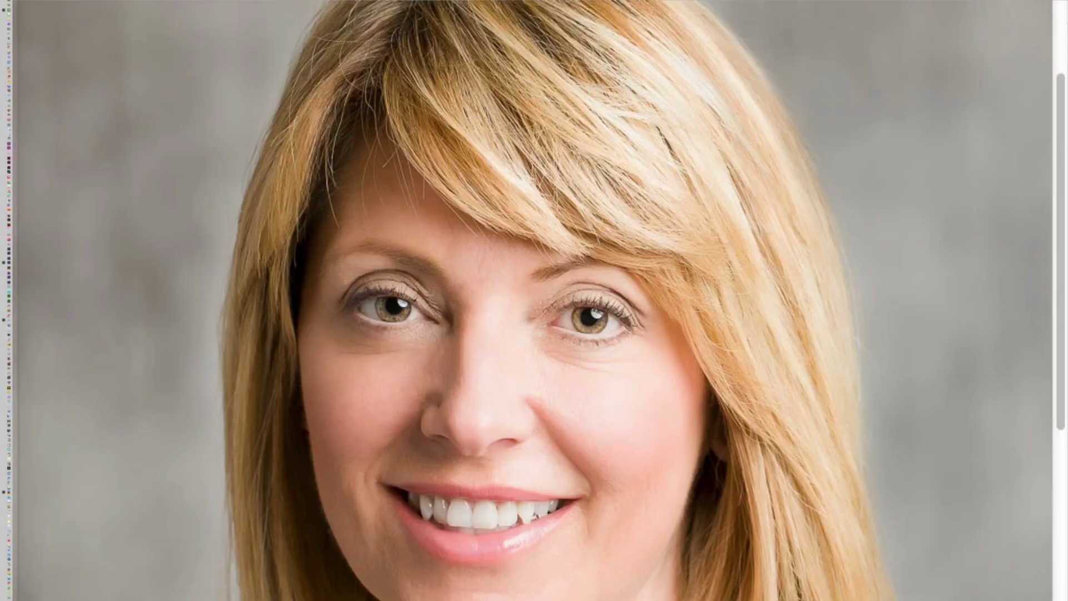
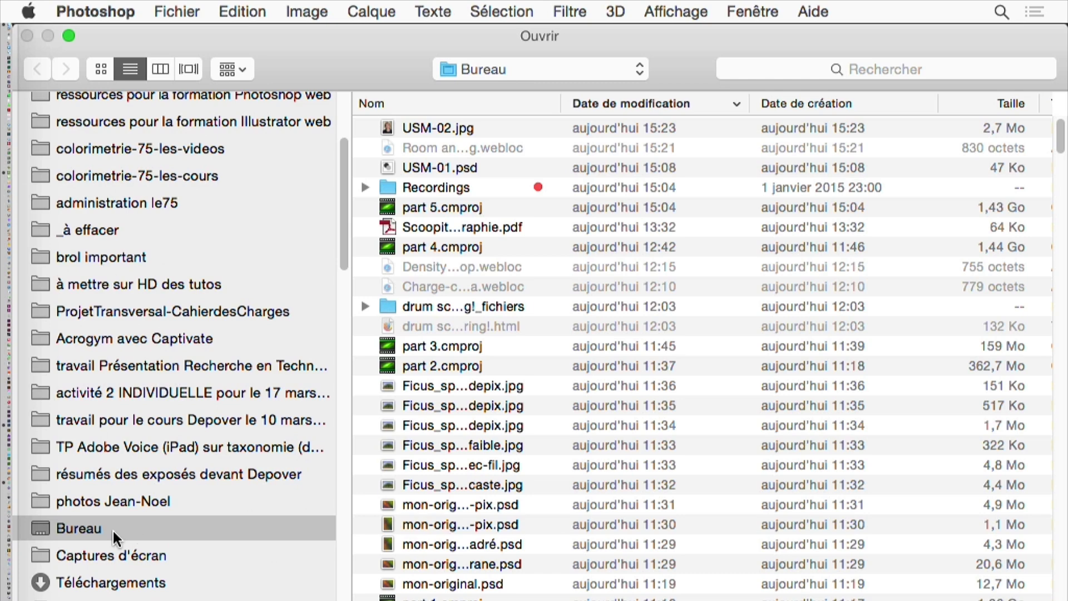
Open USM-02.jpg from the Bureau folder in Photoshop and view the portrait at 100% and fitted to the screen.
{"action": "left_click", "coordinate": [423, 131]}
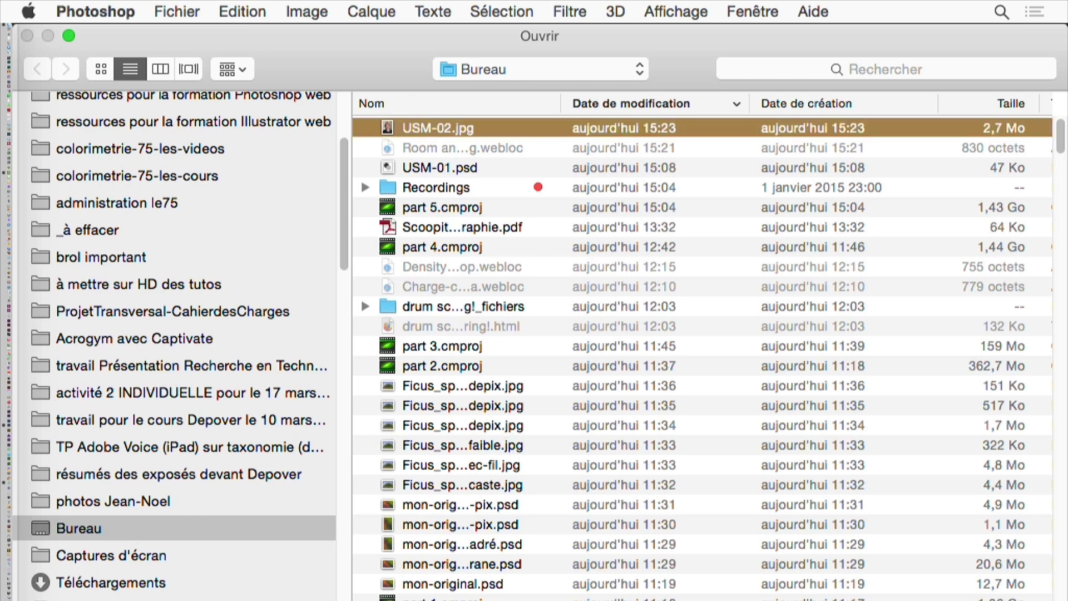
{"action": "key", "text": "Return"}
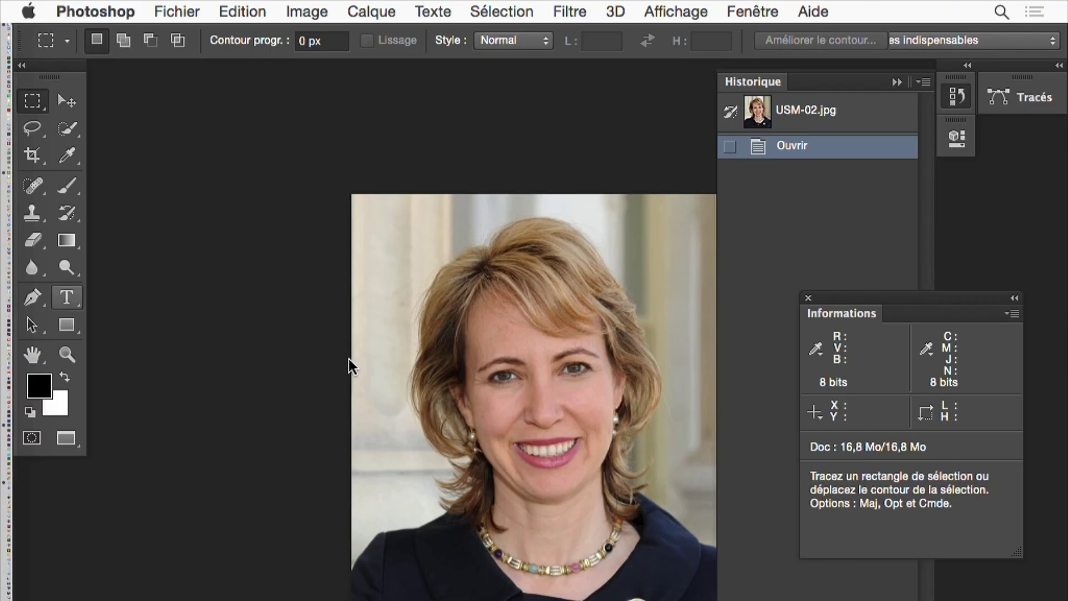
{"action": "double_click", "coordinate": [67, 355]}
{"action": "left_click_drag", "start_coordinate": [369, 290], "coordinate": [331, 598]}
{"action": "left_click", "coordinate": [515, 590], "text": "alt"}
{"action": "left_click", "coordinate": [515, 590], "text": "alt"}
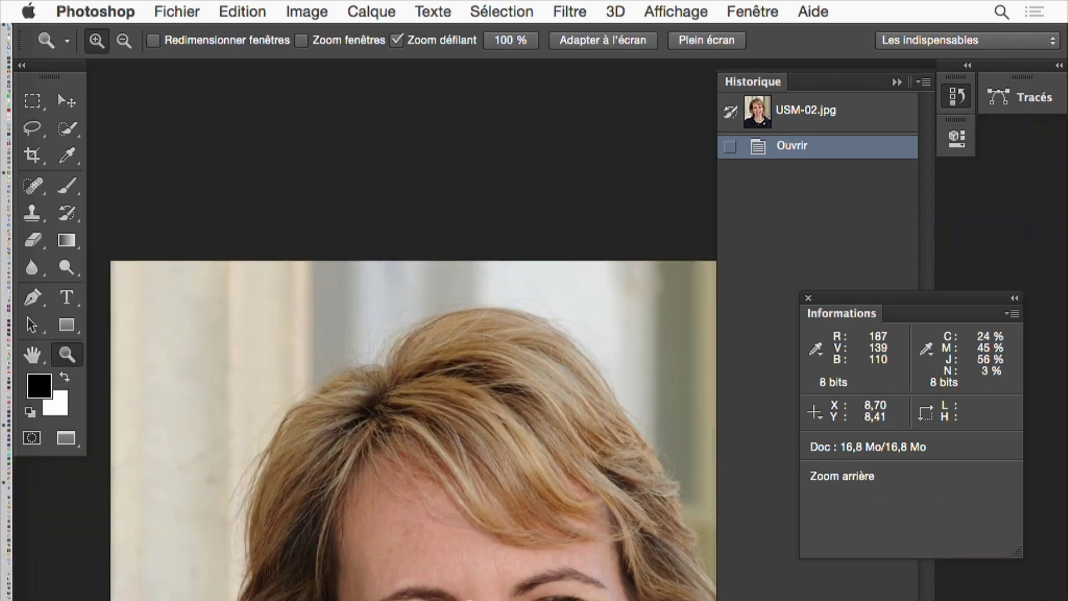
{"action": "left_click", "coordinate": [515, 590], "text": "alt"}
{"action": "key", "text": "super+0"}
Create a new blank white document of 2000 by 2000 pixels.
{"action": "key", "text": "super+Tab"}
{"action": "key", "text": "super+Tab"}
{"action": "left_click", "coordinate": [161, 8]}
{"action": "left_click", "coordinate": [642, 235]}
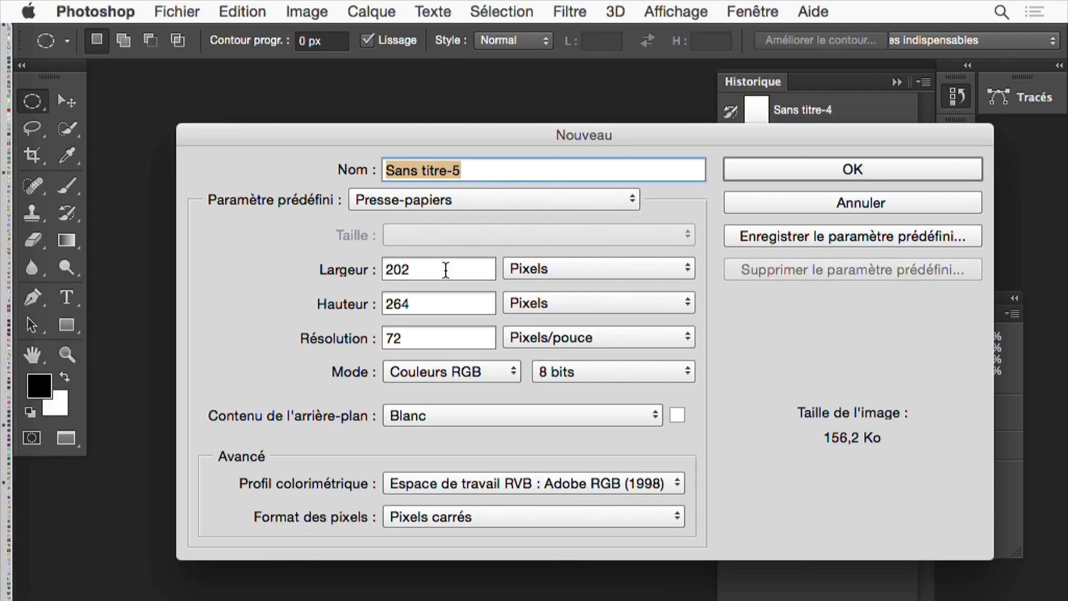
{"action": "key", "text": "Tab"}
{"action": "type", "text": "2000"}
{"action": "key", "text": "Tab"}
{"action": "type", "text": "200"}
{"action": "key", "text": "Return"}
Draw a circular selection about 23.5 cm wide in the canvas's upper-left area and fill it with the pinkish red #fe0954.
{"action": "left_click_drag", "start_coordinate": [226, 201], "coordinate": [422, 376]}
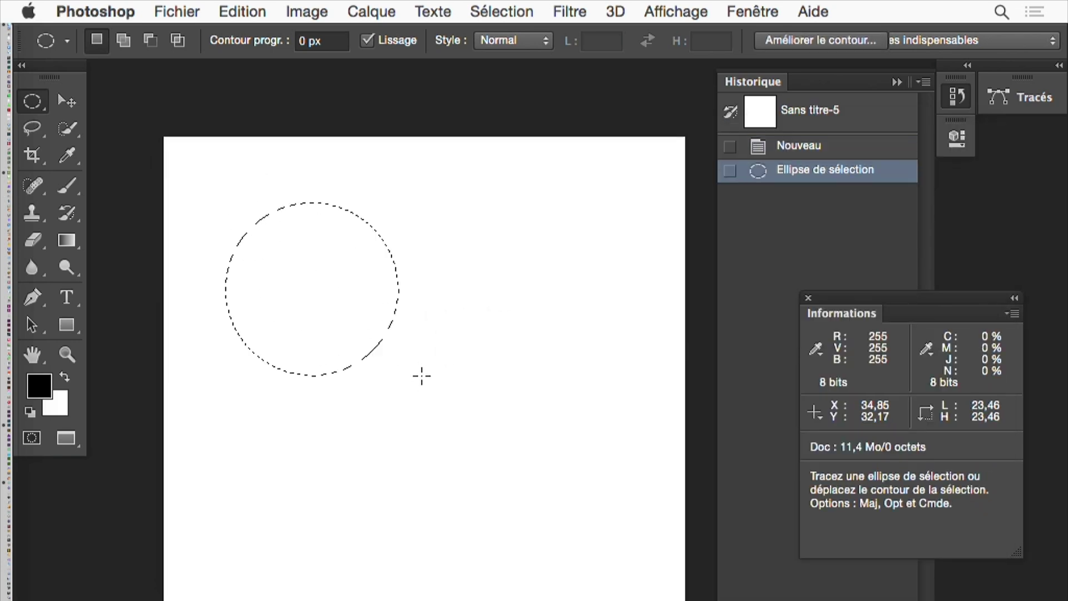
{"action": "key", "text": "shift+F5"}
{"action": "key", "text": "Return"}
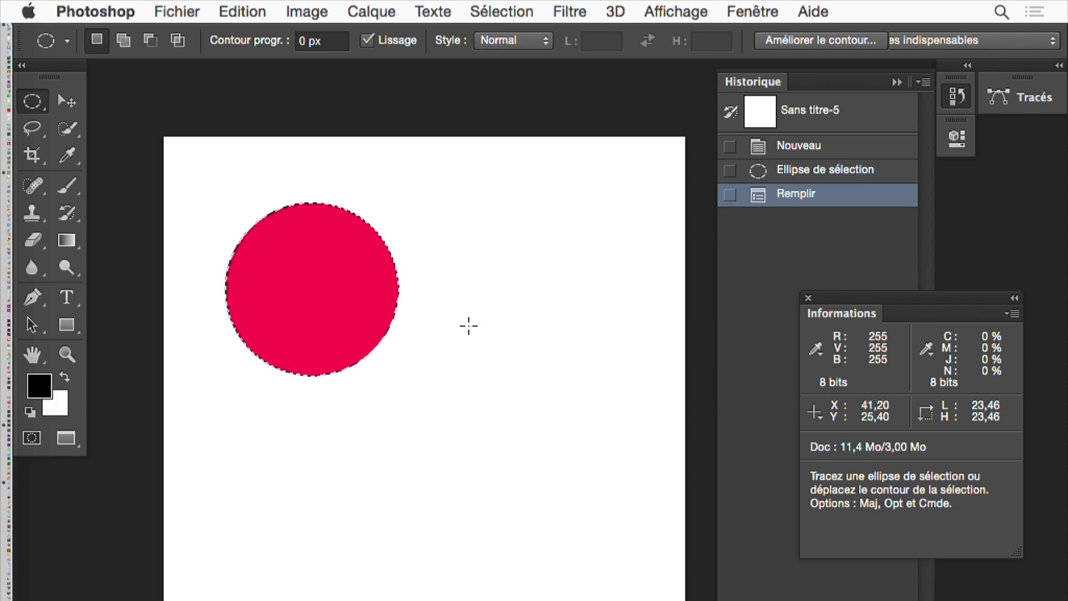
Move the circular selection down and right so it overlaps the red circle, and fill it with green #2fb928.
{"action": "left_click_drag", "start_coordinate": [334, 274], "coordinate": [401, 351]}
{"action": "key", "text": "shift+F5"}
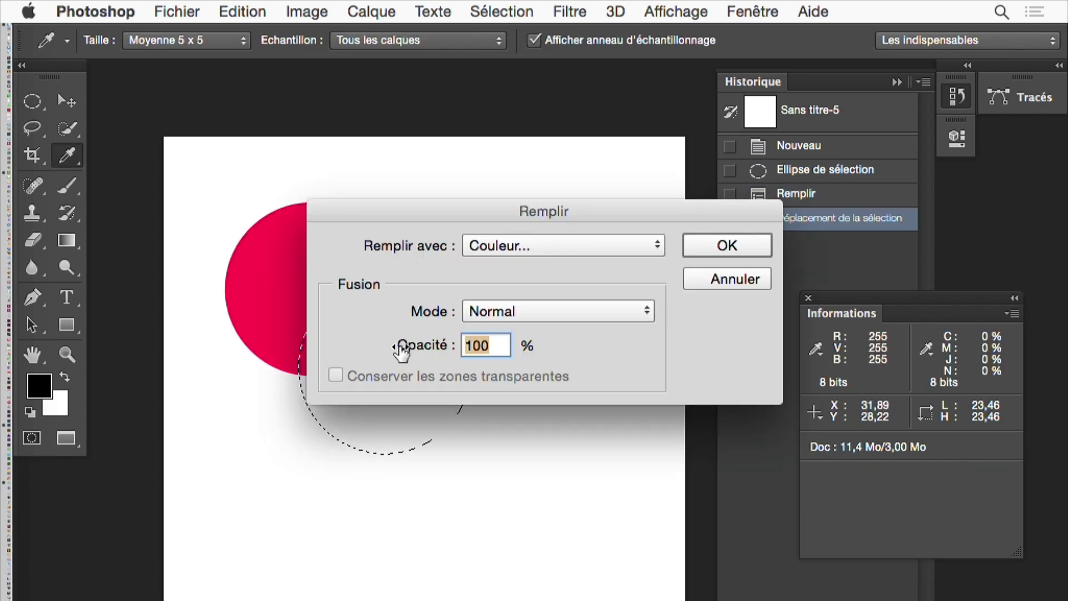
{"action": "left_click", "coordinate": [499, 251]}
{"action": "left_click", "coordinate": [501, 246]}
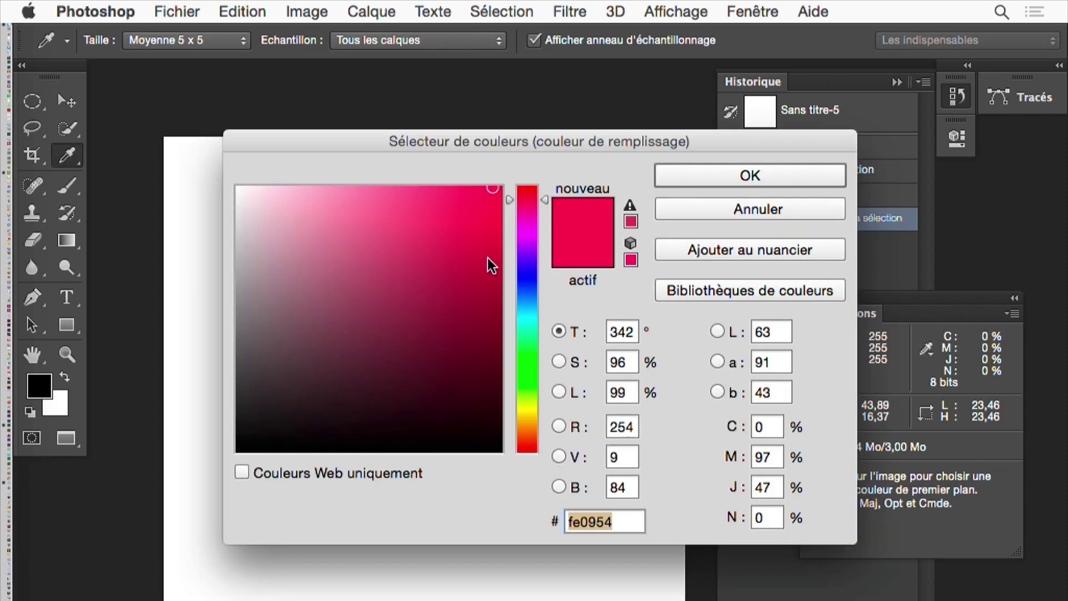
{"action": "left_click", "coordinate": [527, 365]}
{"action": "left_click", "coordinate": [444, 259]}
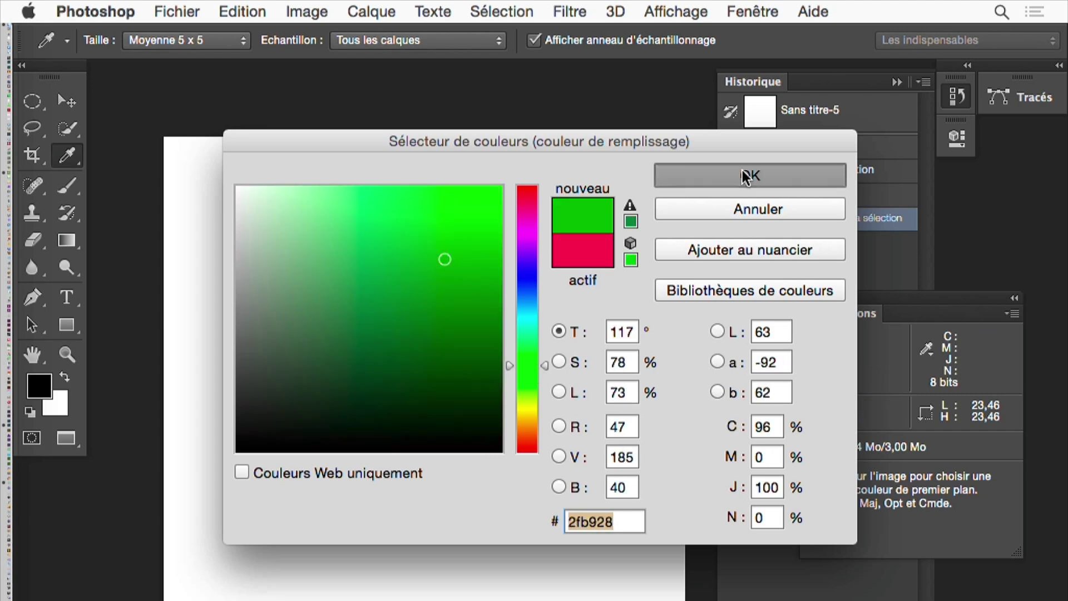
{"action": "left_click", "coordinate": [745, 175]}
{"action": "left_click", "coordinate": [722, 246]}
Move the selection up to overlap the red and green circles, fill it with blue #3658b8, and deselect.
{"action": "left_click_drag", "start_coordinate": [396, 378], "coordinate": [419, 289]}
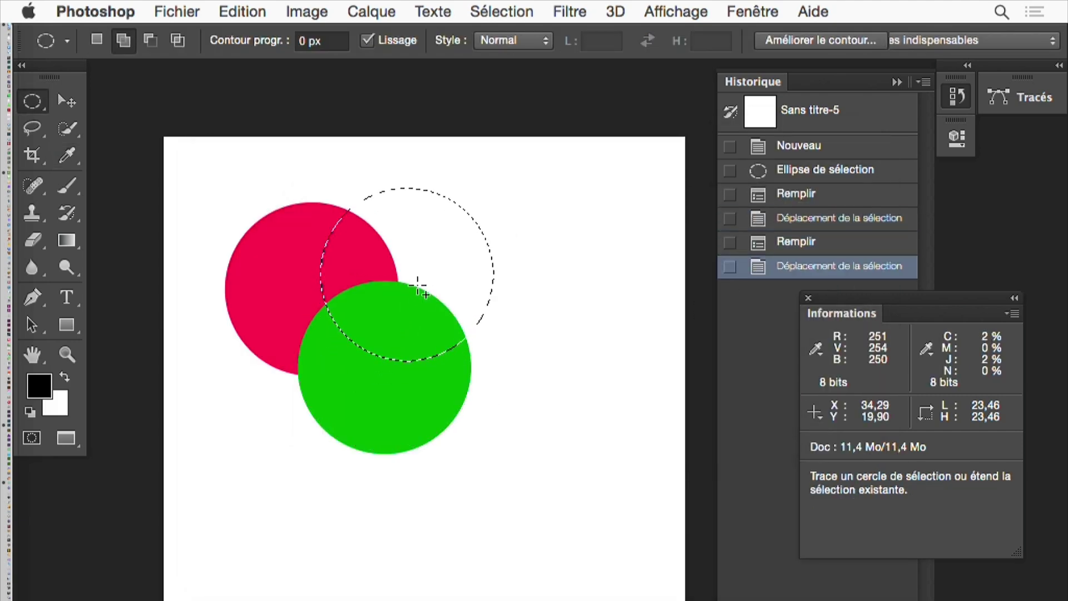
{"action": "key", "text": "shift+F5"}
{"action": "left_click", "coordinate": [486, 246]}
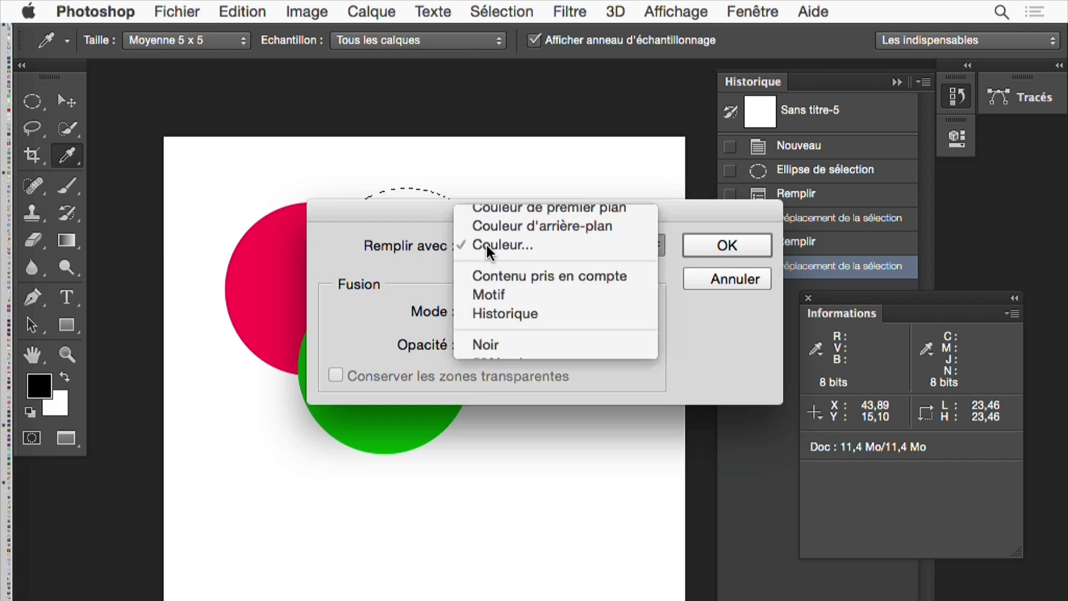
{"action": "left_click", "coordinate": [486, 245]}
{"action": "left_click", "coordinate": [512, 393]}
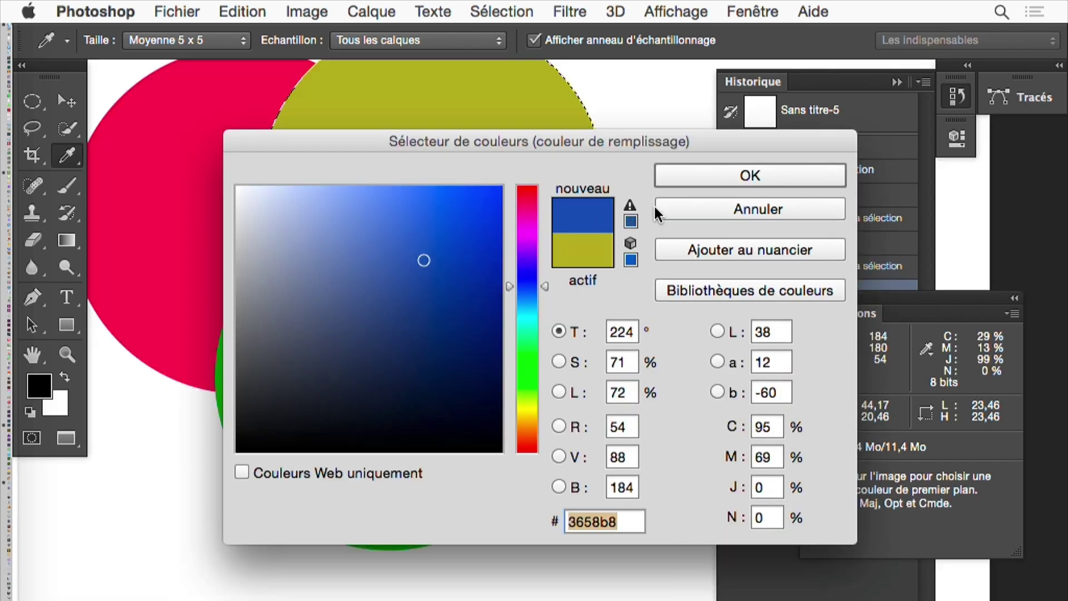
{"action": "left_click", "coordinate": [723, 175]}
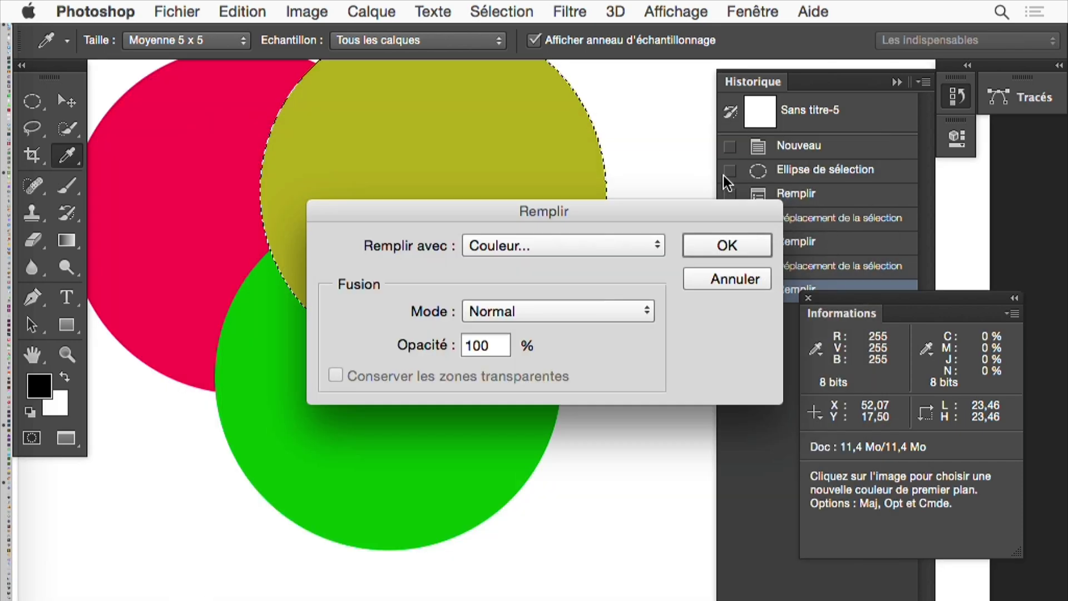
{"action": "left_click", "coordinate": [702, 245]}
{"action": "key", "text": "m"}
{"action": "left_click", "coordinate": [489, 423]}
{"action": "left_click_drag", "start_coordinate": [489, 422], "coordinate": [483, 486]}
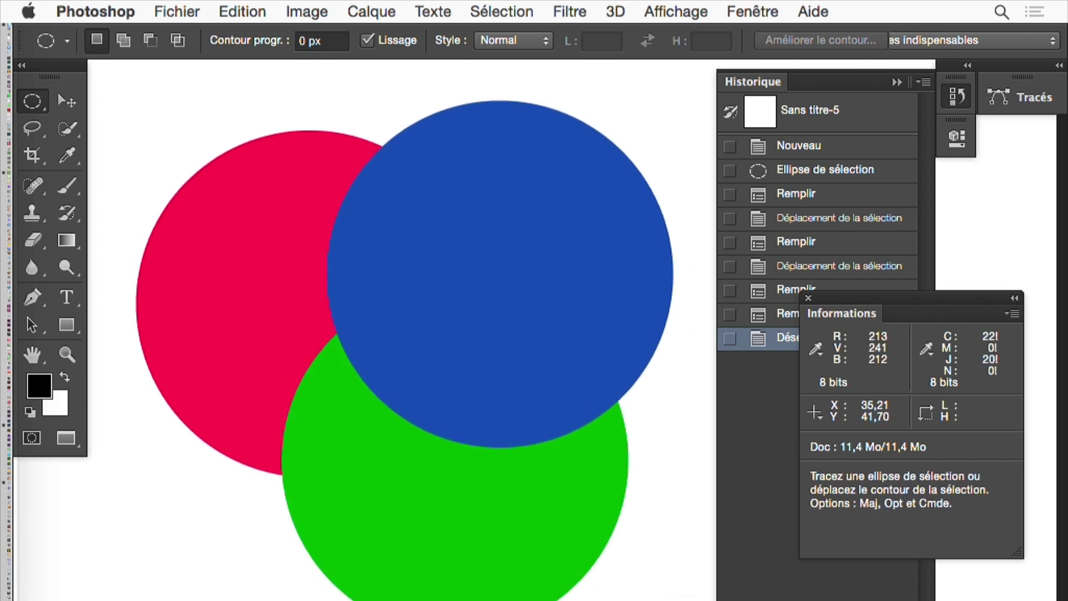
Crop the canvas around the three circles to about 46 by 45.2 cm.
{"action": "key", "text": "super+minus"}
{"action": "key", "text": "c"}
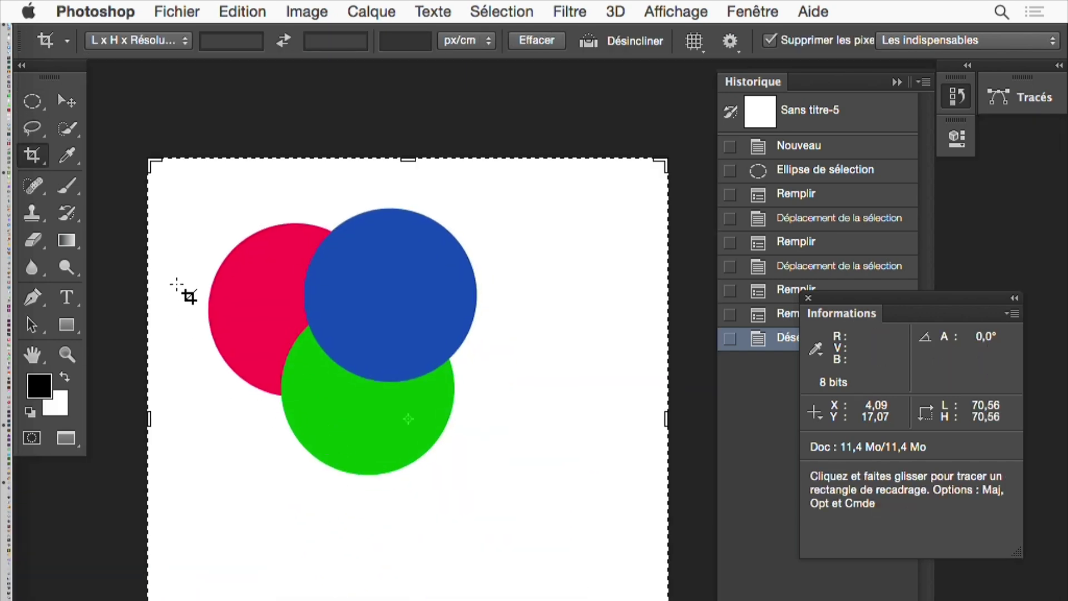
{"action": "left_click_drag", "start_coordinate": [149, 161], "coordinate": [168, 176]}
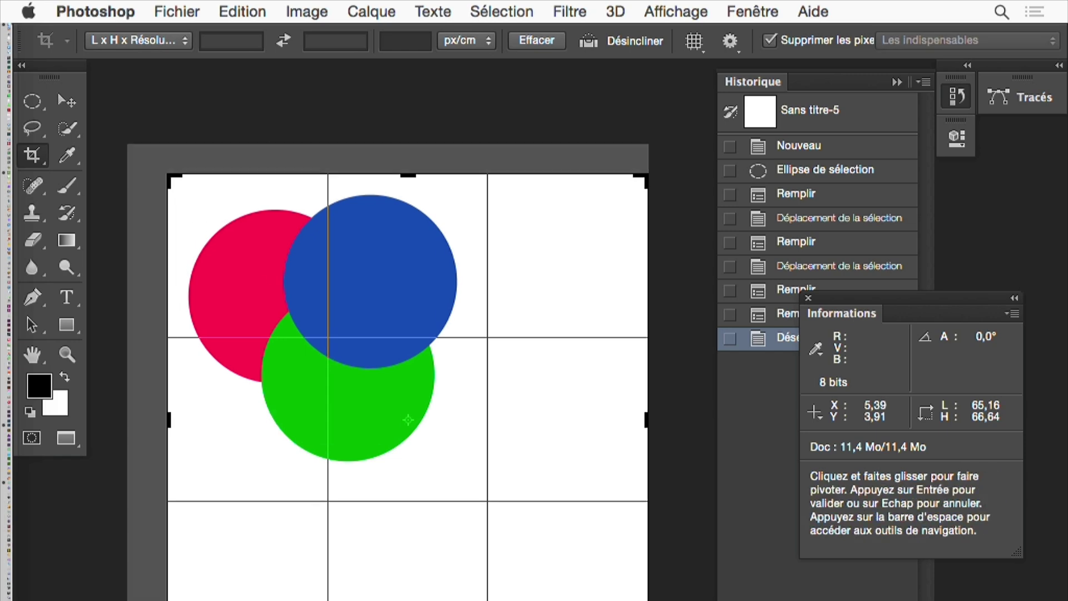
{"action": "left_click_drag", "start_coordinate": [645, 595], "coordinate": [570, 588]}
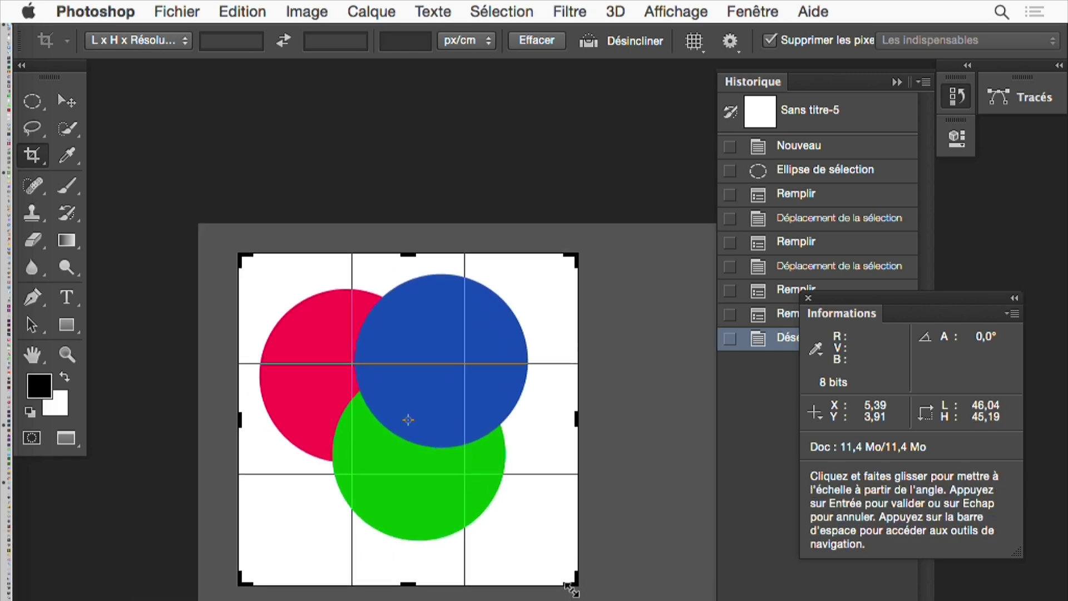
{"action": "key", "text": "Return"}
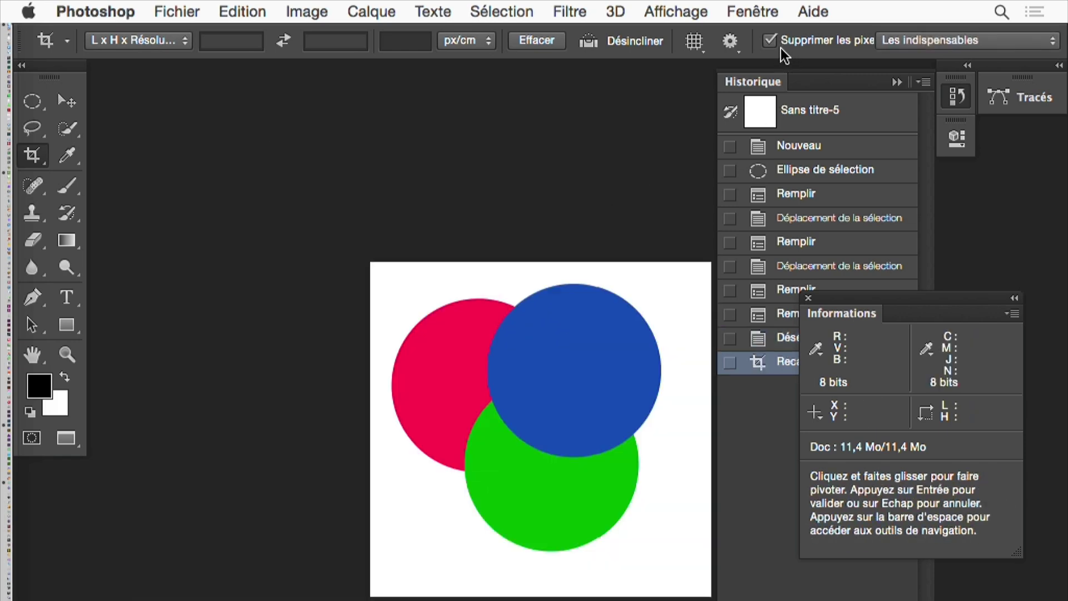
Duplicate the cropped image of the three circles, keeping the suggested name.
{"action": "left_click_drag", "start_coordinate": [503, 362], "coordinate": [262, 274]}
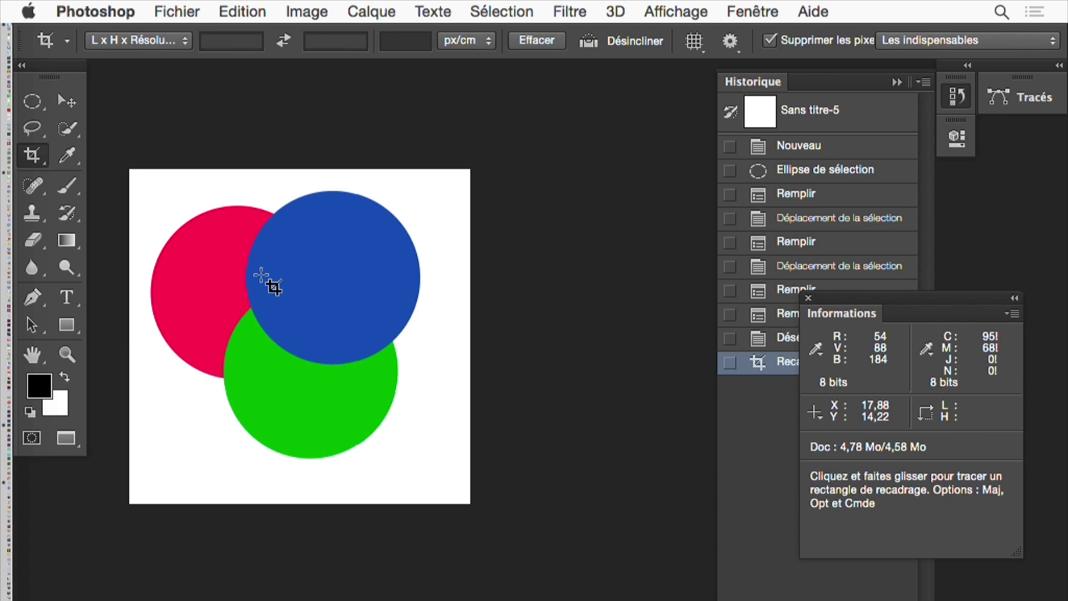
{"action": "left_click", "coordinate": [306, 11]}
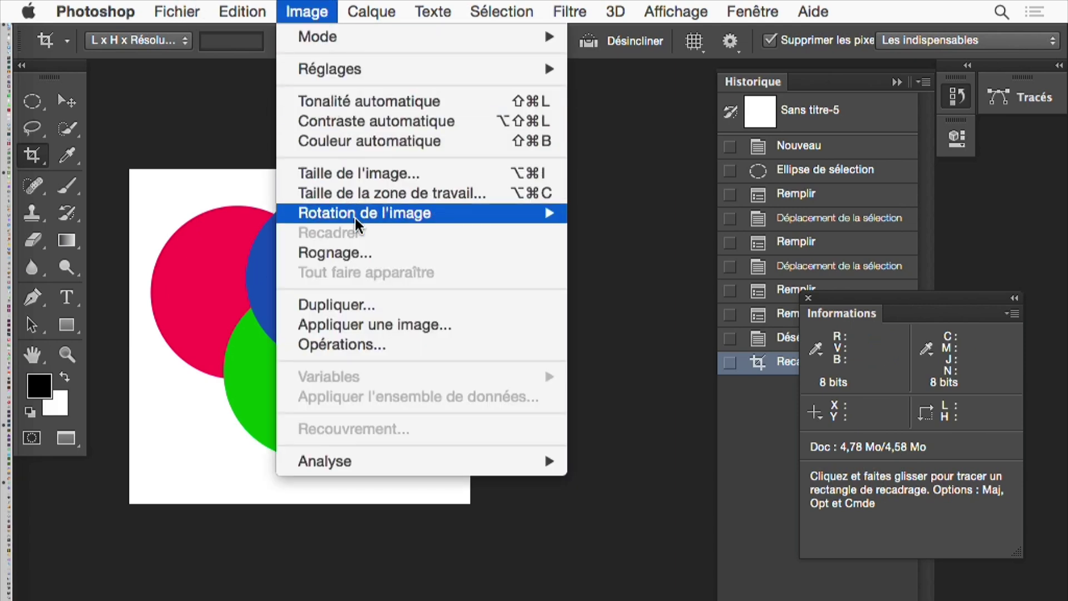
{"action": "left_click", "coordinate": [364, 304]}
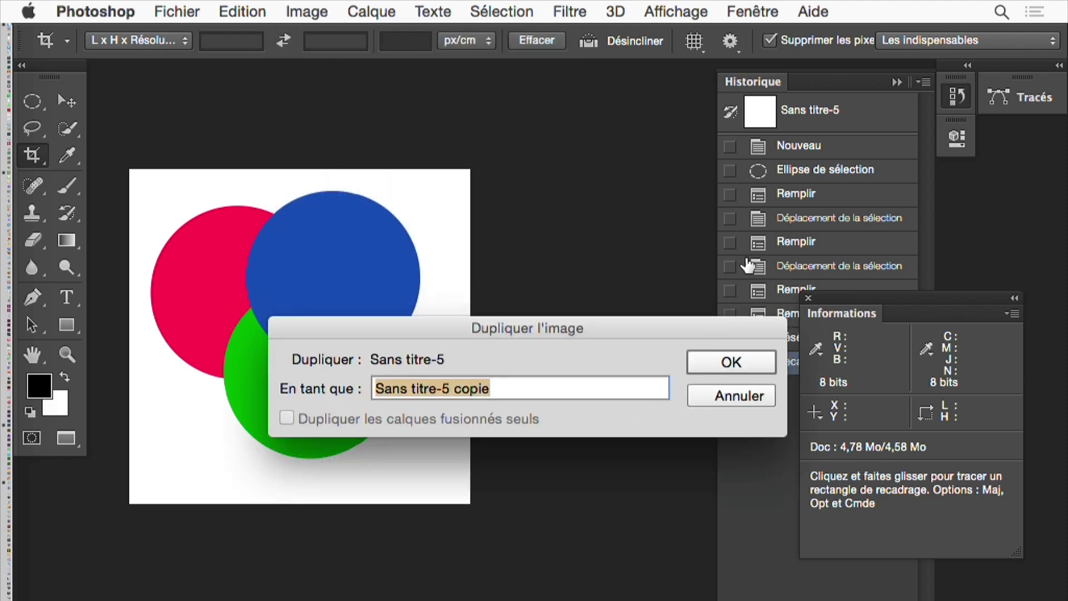
{"action": "left_click", "coordinate": [739, 363]}
Switch from full-screen to windowed display, hide the panels, and place the duplicate in its own window beside the original.
{"action": "key", "text": "f"}
{"action": "key", "text": "f"}
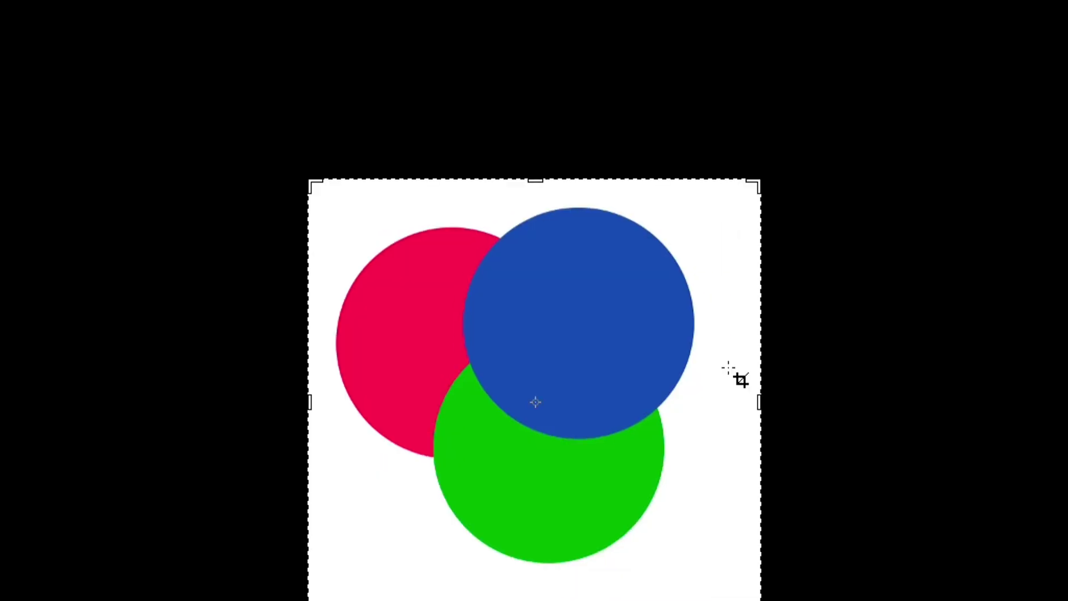
{"action": "key", "text": "f"}
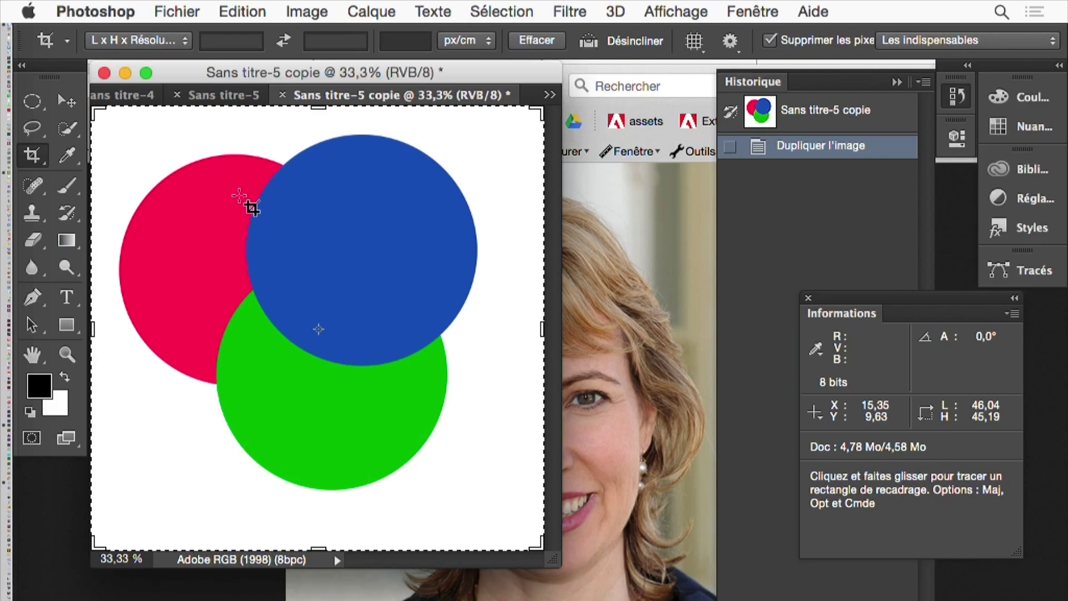
{"action": "key", "text": "Tab"}
{"action": "left_click_drag", "start_coordinate": [359, 96], "coordinate": [662, 120]}
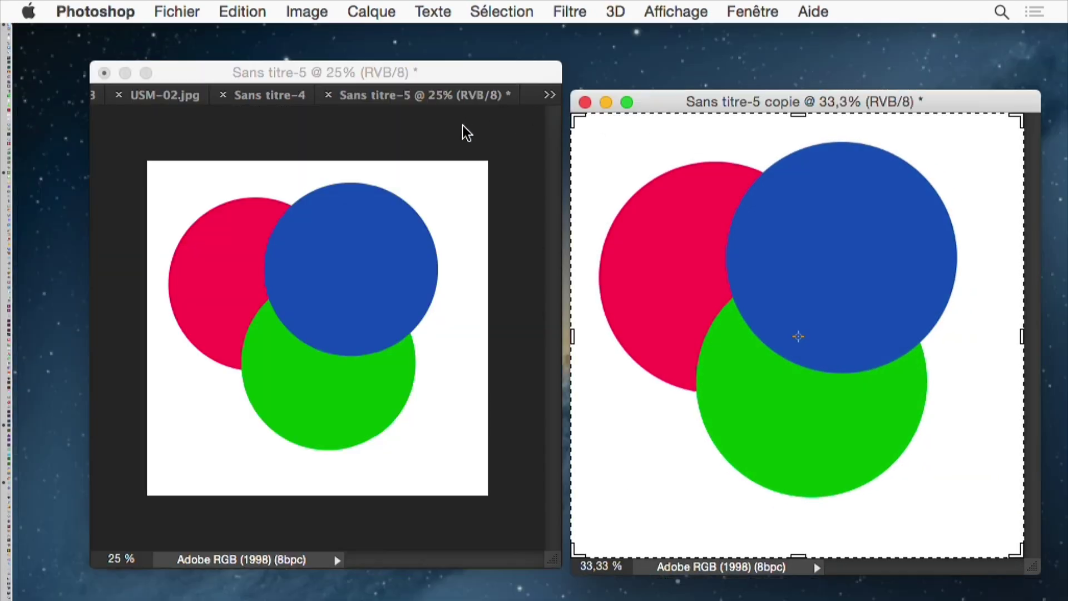
{"action": "key", "text": "Tab"}
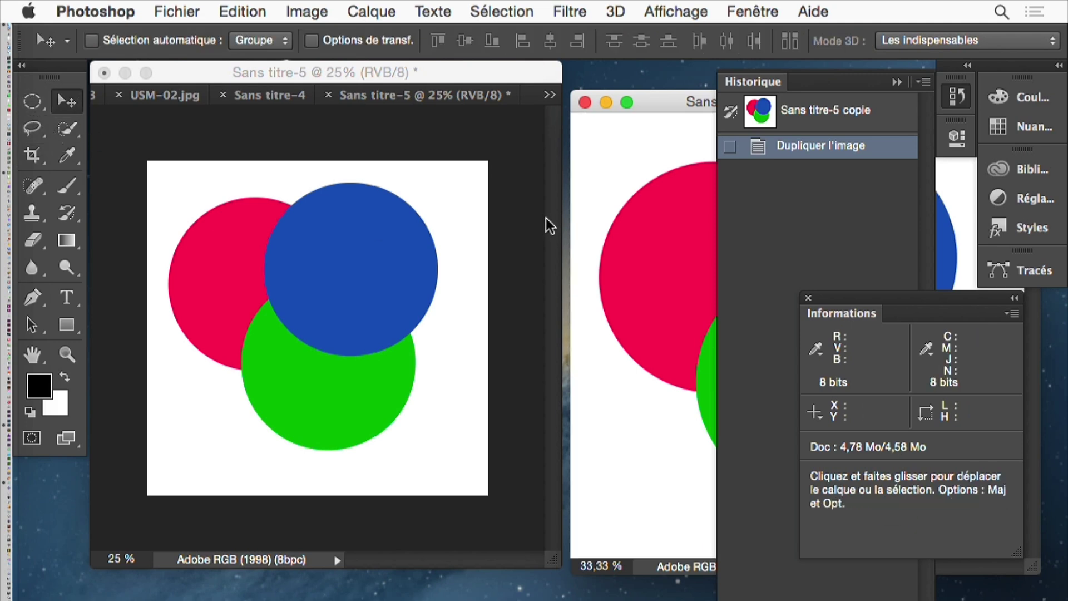
{"action": "key", "text": "Tab"}
{"action": "left_click_drag", "start_coordinate": [718, 104], "coordinate": [745, 88]}
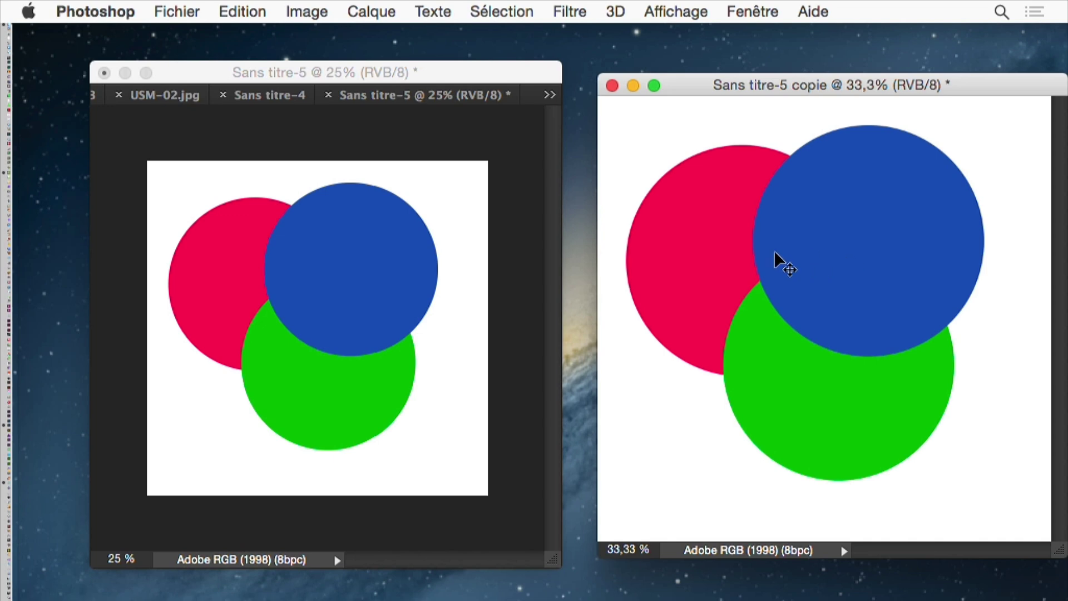
Apply a Gaussian blur with a 4.7-pixel radius to the duplicated image.
{"action": "left_click", "coordinate": [585, 10]}
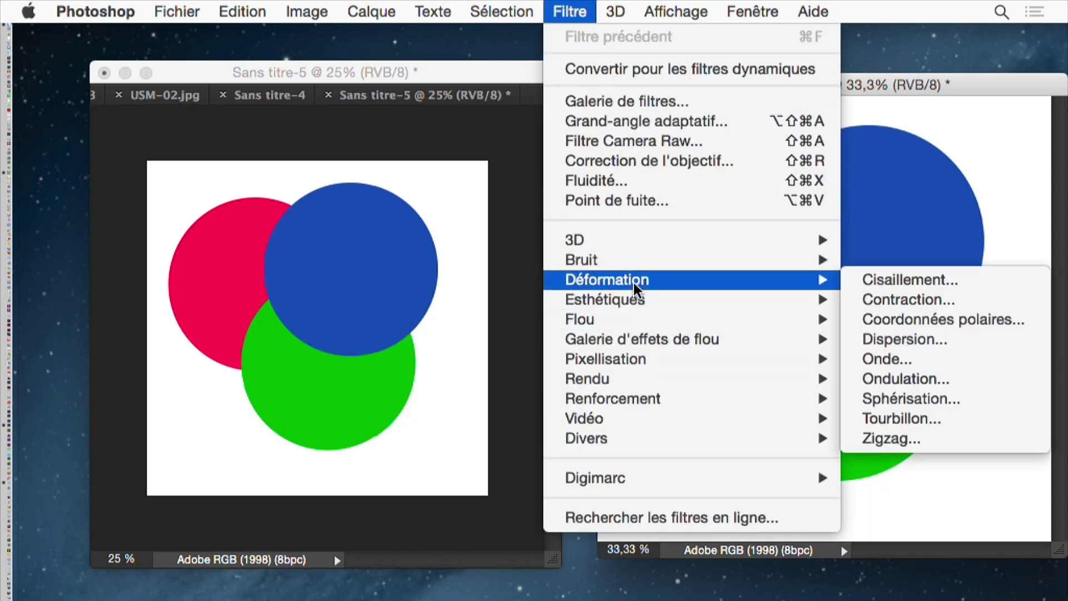
{"action": "mouse_move", "coordinate": [711, 322]}
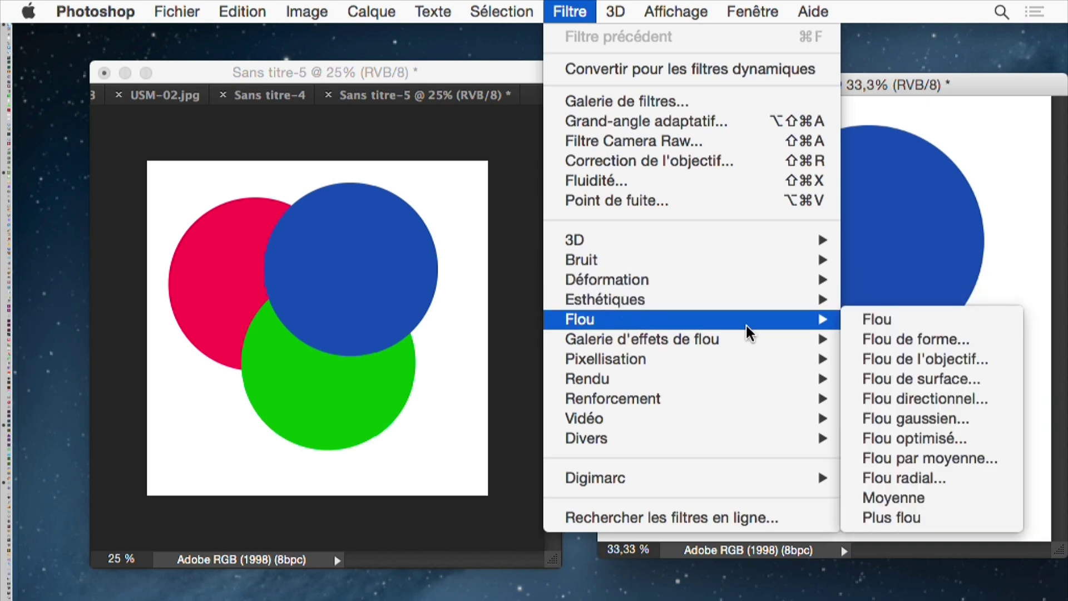
{"action": "left_click", "coordinate": [906, 418]}
{"action": "left_click_drag", "start_coordinate": [420, 530], "coordinate": [456, 520]}
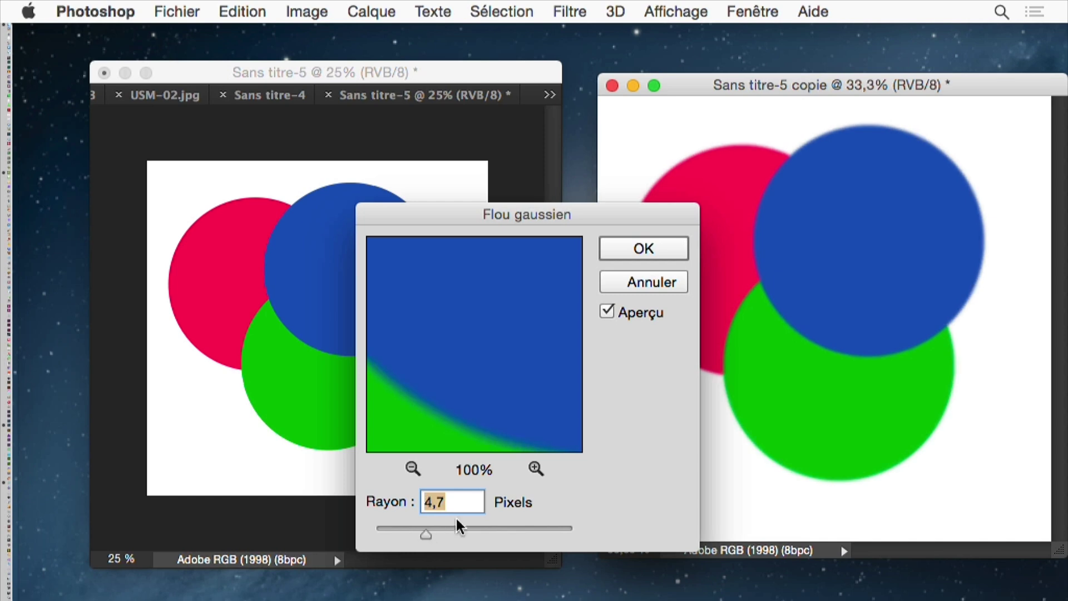
{"action": "left_click", "coordinate": [644, 250]}
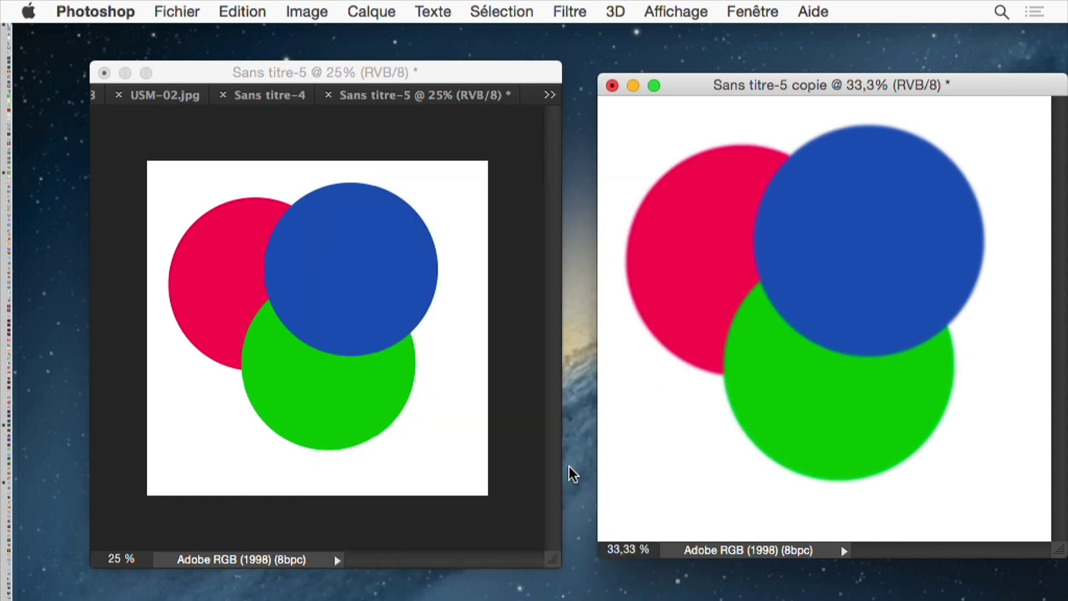
Examine the blurred edges where the three circles meet in the duplicate at 300% zoom.
{"action": "left_click", "coordinate": [794, 335]}
{"action": "left_click", "coordinate": [779, 335]}
{"action": "left_click", "coordinate": [770, 372]}
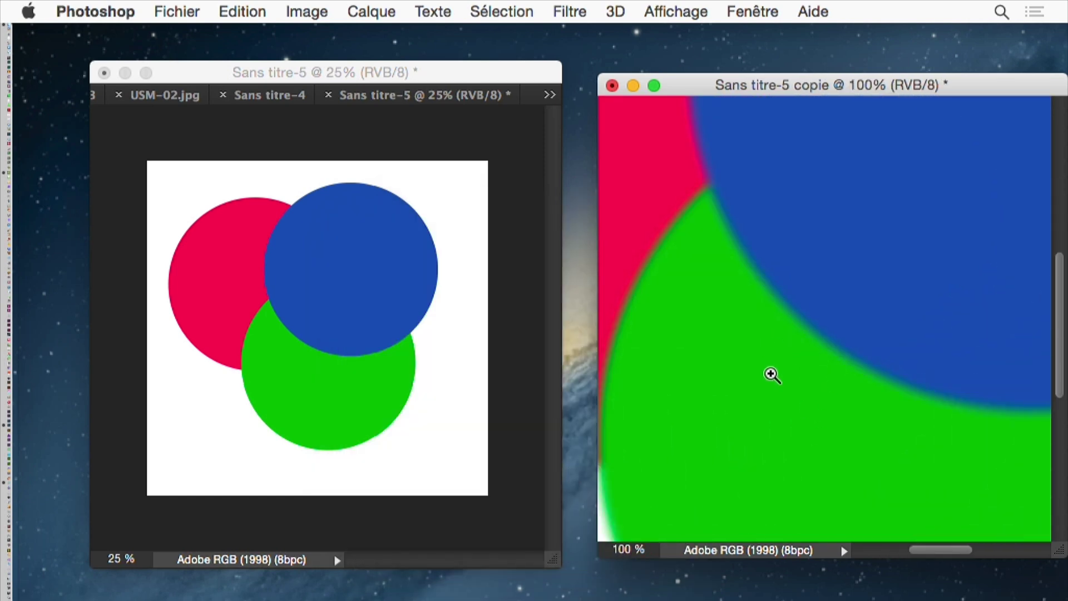
{"action": "left_click_drag", "start_coordinate": [729, 349], "coordinate": [853, 377]}
{"action": "left_click", "coordinate": [889, 341]}
{"action": "left_click", "coordinate": [865, 341]}
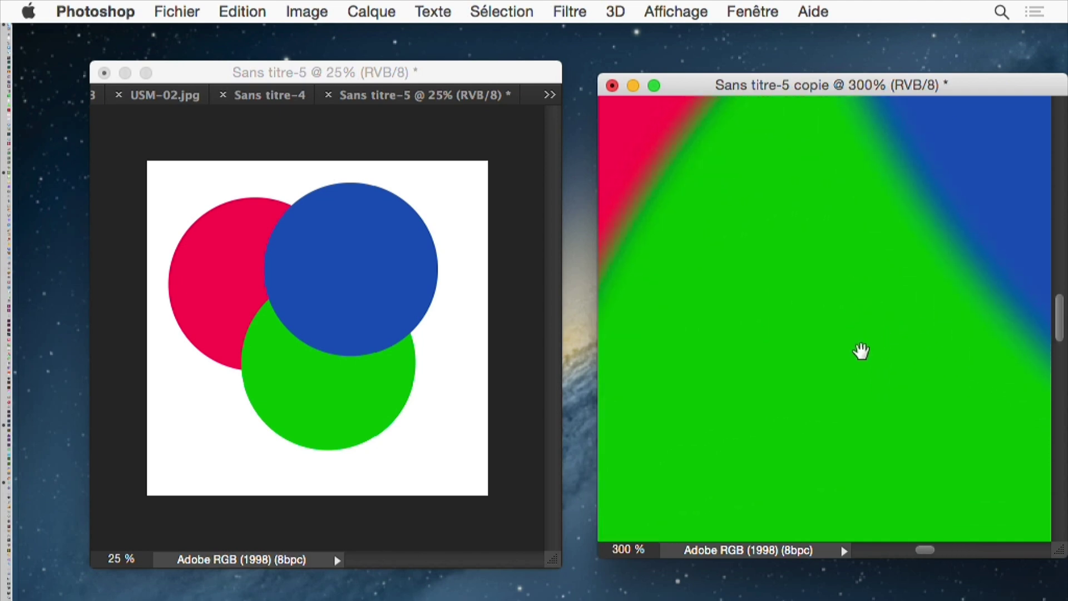
{"action": "left_click_drag", "start_coordinate": [865, 341], "coordinate": [725, 473]}
{"action": "key", "text": "v"}
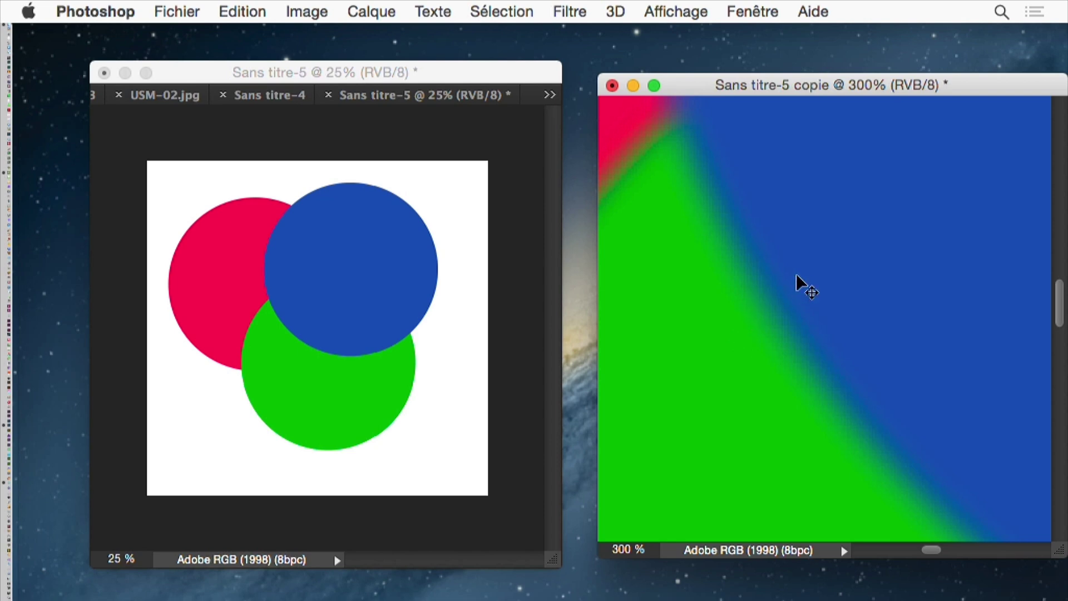
Copy the blurred duplicate onto the original three-circle image as a new layer aligned with its circles.
{"action": "left_click_drag", "start_coordinate": [756, 298], "coordinate": [910, 339]}
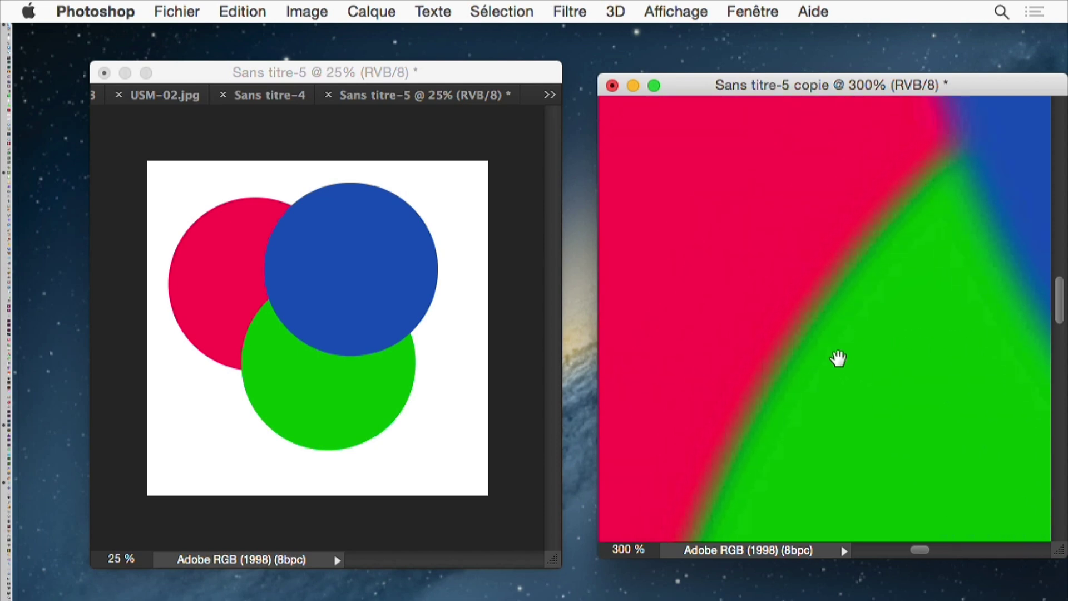
{"action": "left_click_drag", "start_coordinate": [896, 359], "coordinate": [741, 476]}
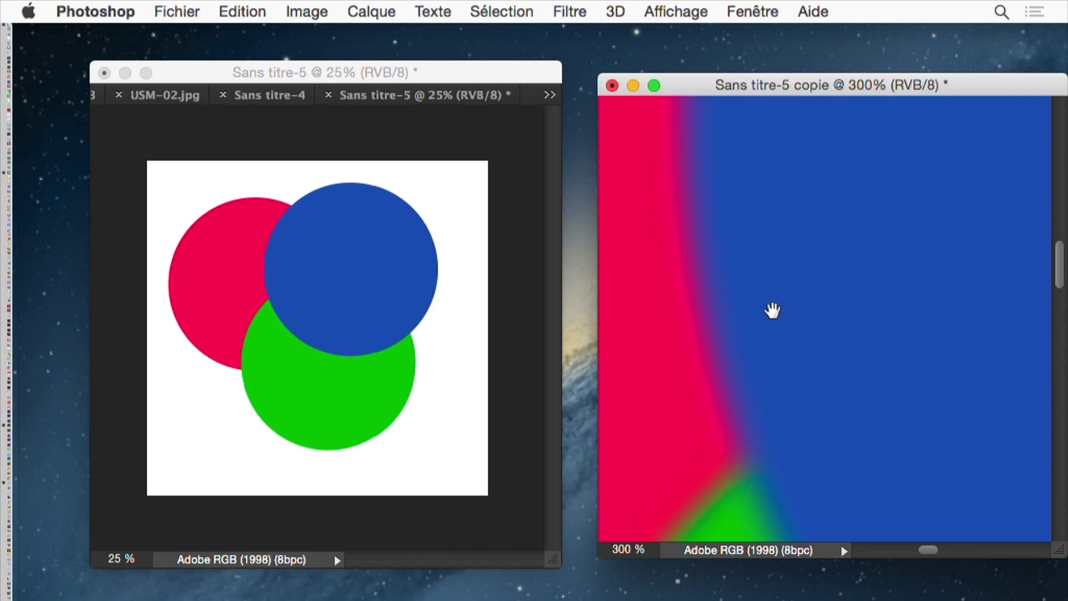
{"action": "left_click", "coordinate": [795, 358], "text": "alt"}
{"action": "left_click", "coordinate": [798, 360], "text": "alt"}
{"action": "left_click", "coordinate": [920, 372], "text": "alt"}
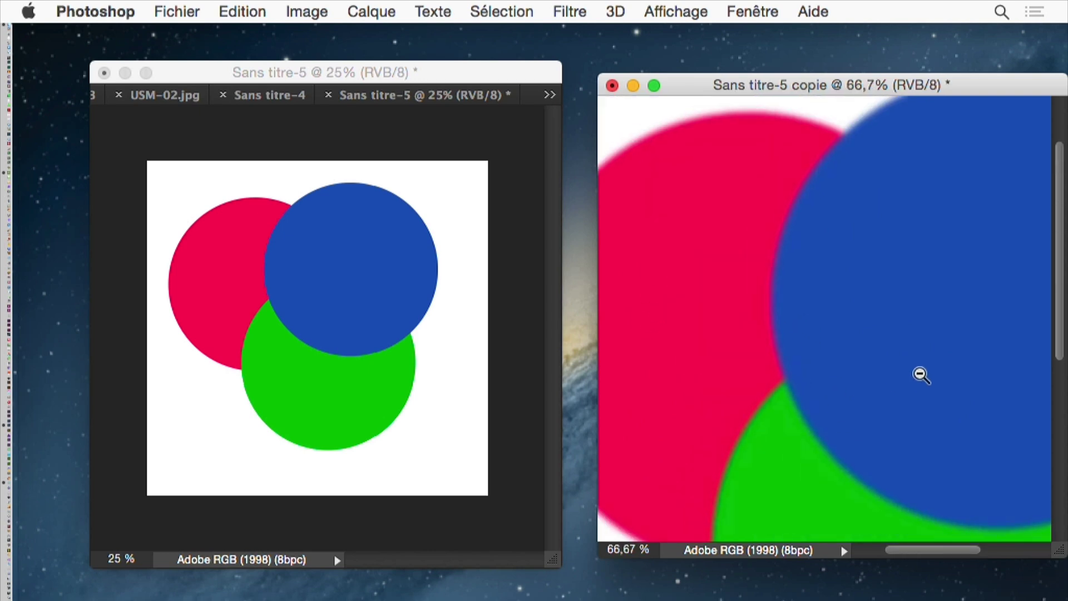
{"action": "left_click", "coordinate": [912, 400], "text": "alt"}
{"action": "left_click", "coordinate": [909, 436], "text": "alt"}
{"action": "key", "text": "Tab"}
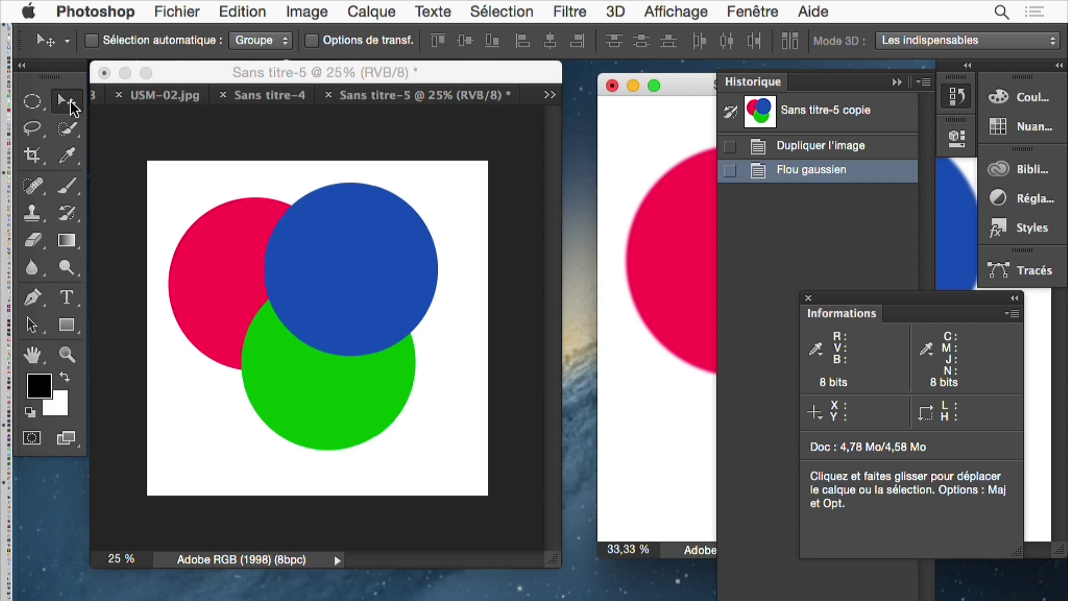
{"action": "key", "text": "Tab"}
{"action": "left_click_drag", "start_coordinate": [774, 208], "coordinate": [351, 290]}
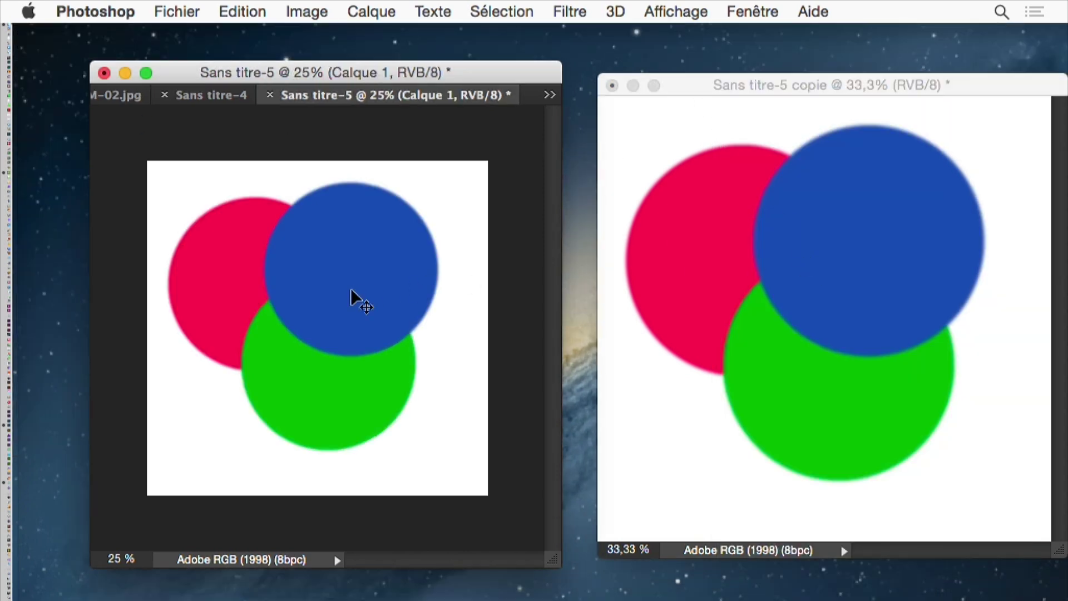
Switch the layered three-circle image to full-screen display and enlarge the blue circle.
{"action": "key", "text": "f"}
{"action": "key", "text": "z"}
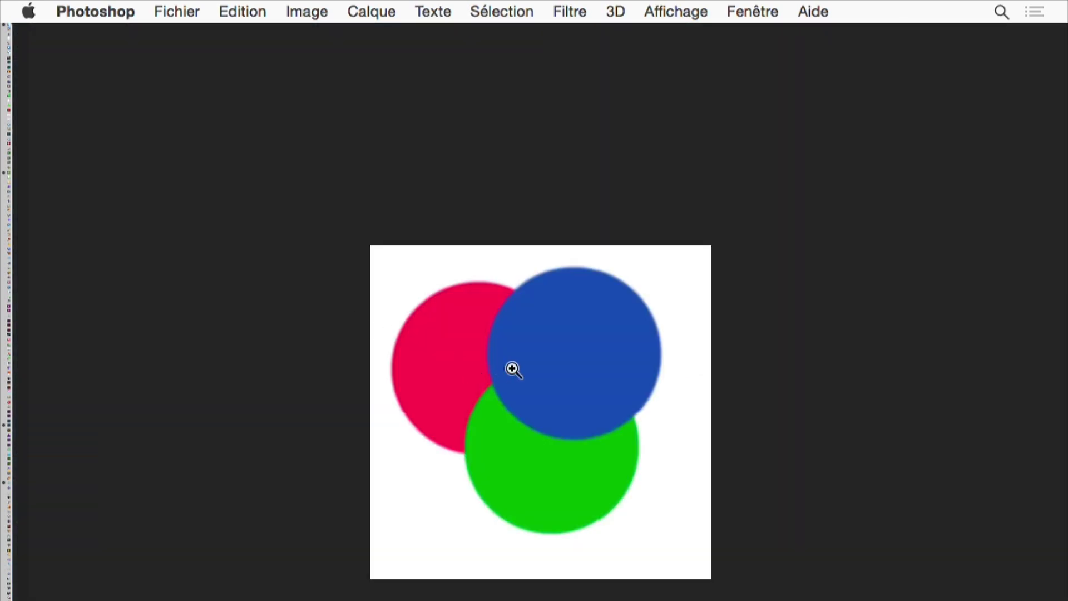
{"action": "left_click", "coordinate": [512, 367]}
{"action": "left_click", "coordinate": [512, 367]}
{"action": "left_click_drag", "start_coordinate": [550, 357], "coordinate": [368, 526]}
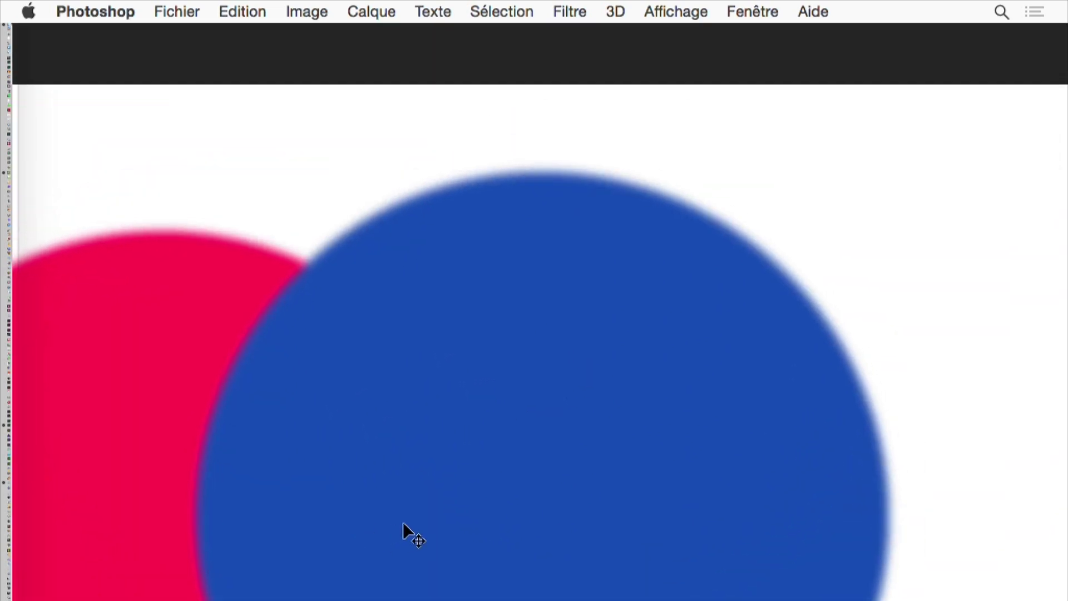
Show the tools and the layers list, placing the list clear of the red and blue circles' boundary.
{"action": "key", "text": "Tab"}
{"action": "key", "text": "shift+Tab"}
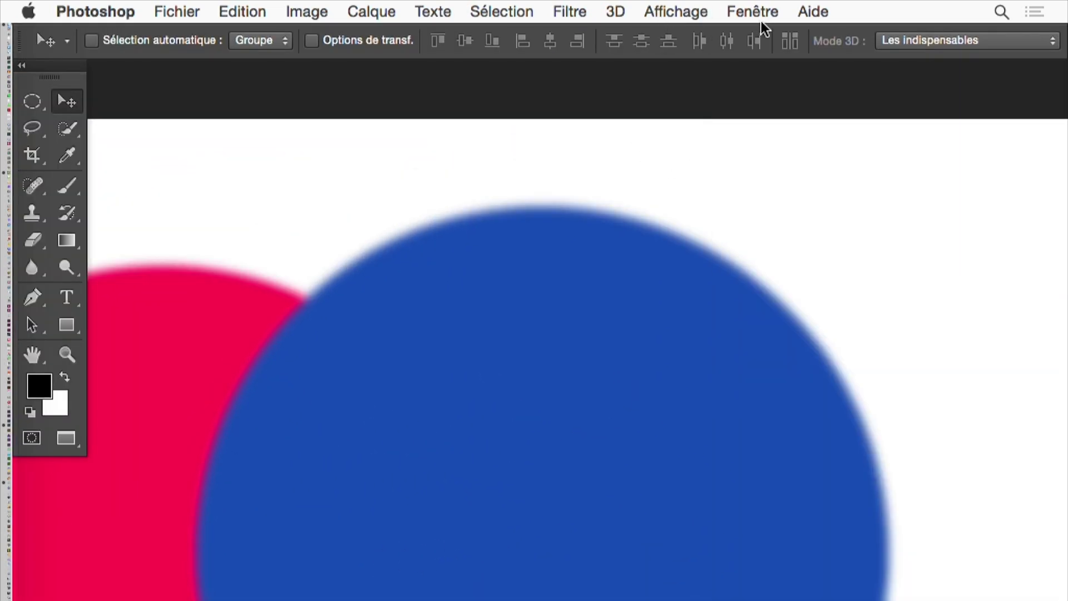
{"action": "left_click", "coordinate": [754, 12]}
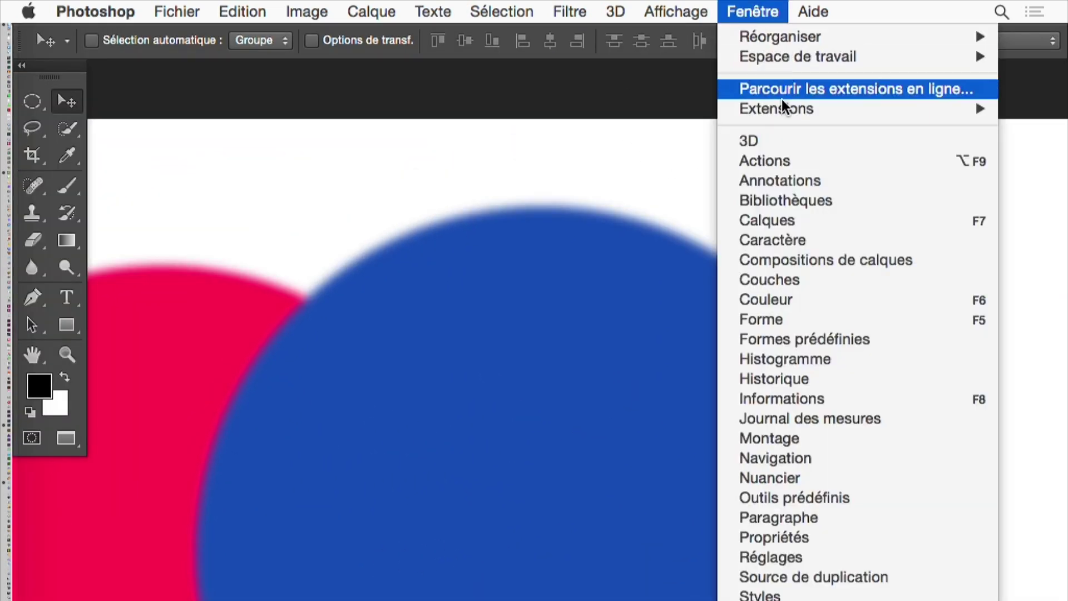
{"action": "left_click", "coordinate": [809, 228]}
{"action": "left_click_drag", "start_coordinate": [675, 179], "coordinate": [839, 162]}
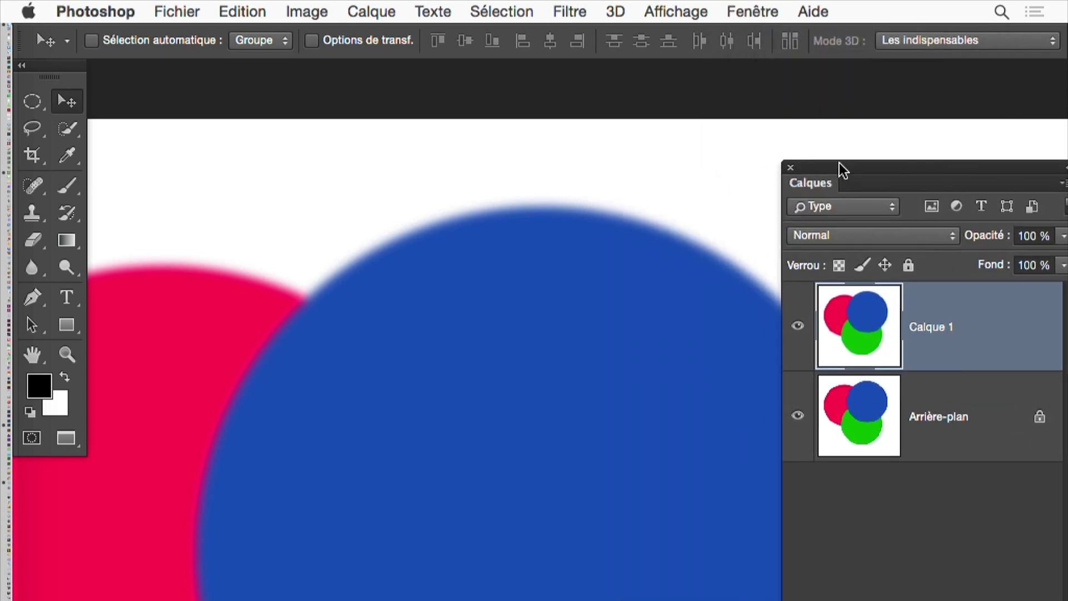
Examine the blurred edges up close where the red, green and blue circles meet in the layered image.
{"action": "left_click", "coordinate": [739, 274], "text": "super"}
{"action": "left_click", "coordinate": [754, 258], "text": "super"}
{"action": "left_click", "coordinate": [524, 336], "text": "super"}
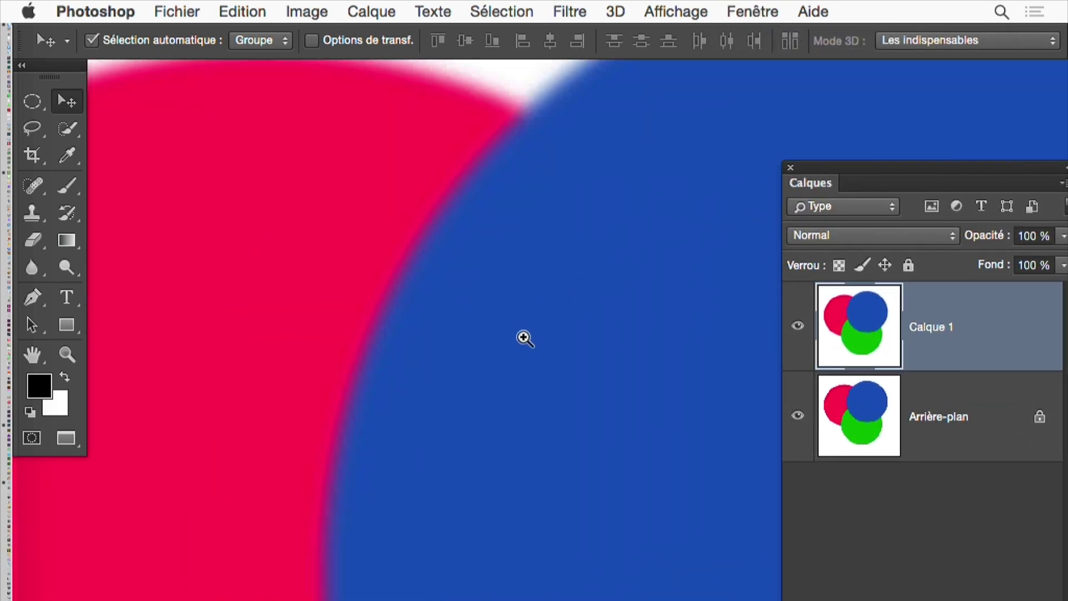
{"action": "left_click", "coordinate": [561, 370], "text": "super"}
{"action": "left_click", "coordinate": [561, 370], "text": "super"}
{"action": "left_click", "coordinate": [490, 327], "text": "alt+super"}
{"action": "left_click", "coordinate": [445, 331], "text": "alt+super"}
{"action": "left_click", "coordinate": [453, 384], "text": "alt+super"}
{"action": "left_click", "coordinate": [560, 370], "text": "alt+super"}
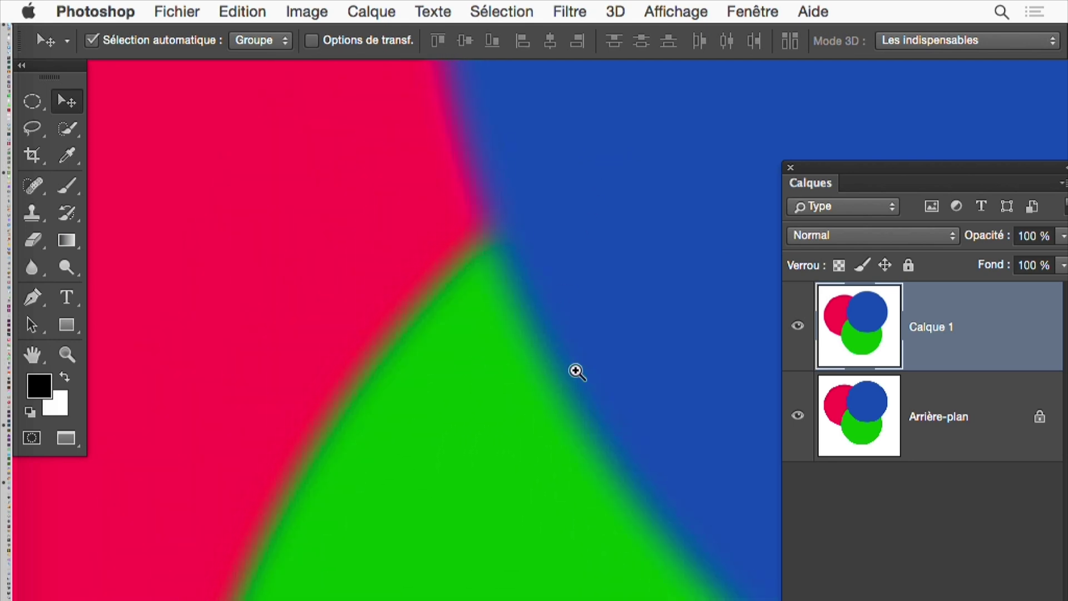
Compare the blurred and sharp edges by repeatedly hiding and showing Calque 1, leaving it hidden.
{"action": "left_click", "coordinate": [797, 326]}
{"action": "left_click", "coordinate": [797, 325]}
{"action": "left_click", "coordinate": [793, 326]}
{"action": "left_click", "coordinate": [794, 326]}
{"action": "left_click", "coordinate": [794, 328]}
{"action": "left_click", "coordinate": [794, 330]}
{"action": "left_click", "coordinate": [793, 329]}
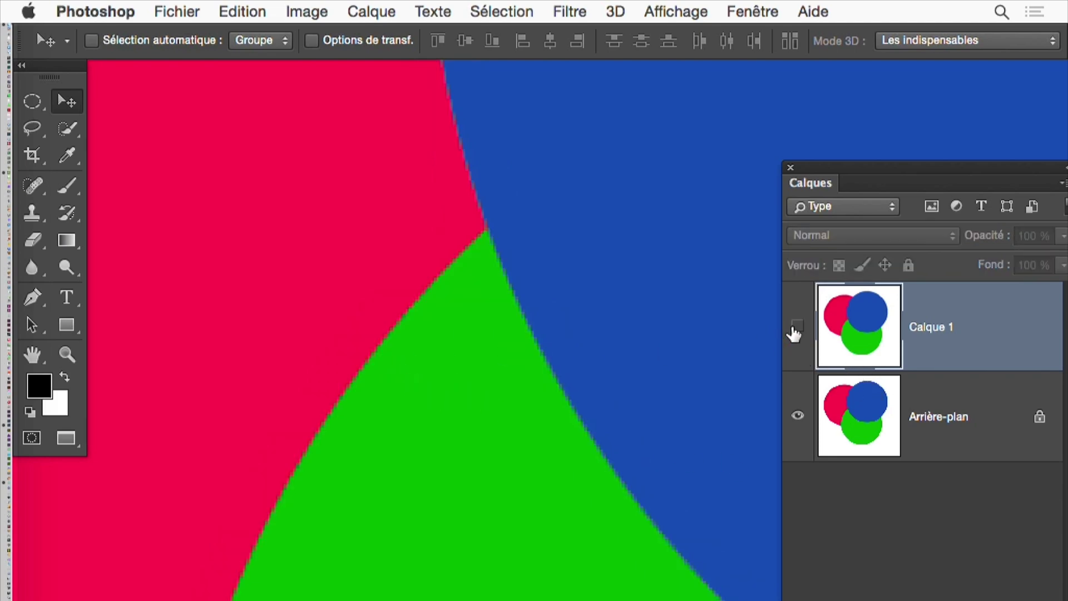
{"action": "left_click", "coordinate": [795, 329]}
{"action": "left_click", "coordinate": [795, 329]}
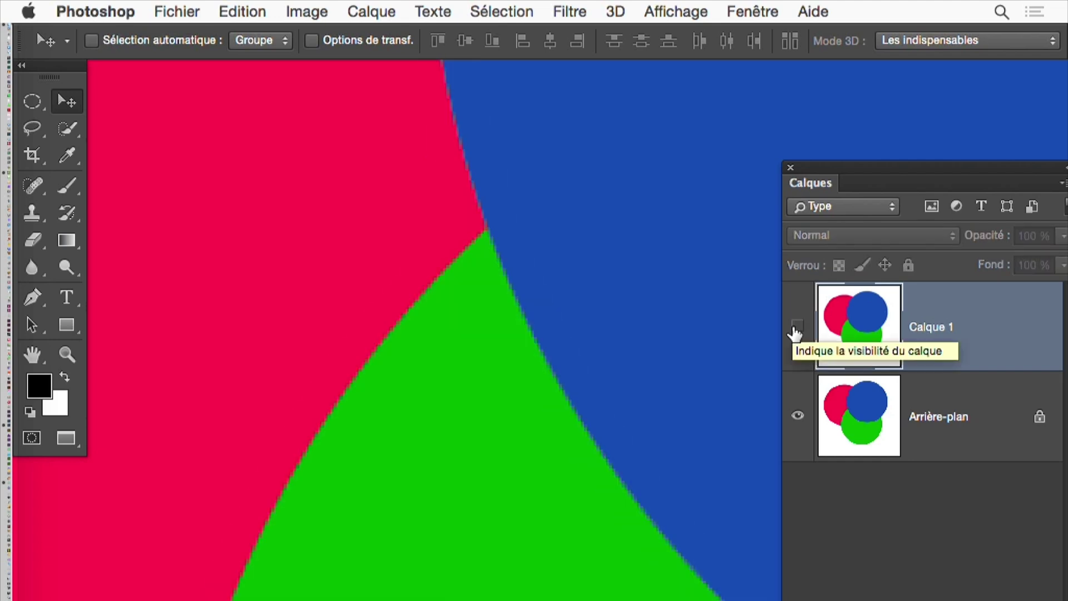
{"action": "left_click", "coordinate": [796, 329]}
{"action": "left_click", "coordinate": [796, 331]}
{"action": "left_click", "coordinate": [796, 331]}
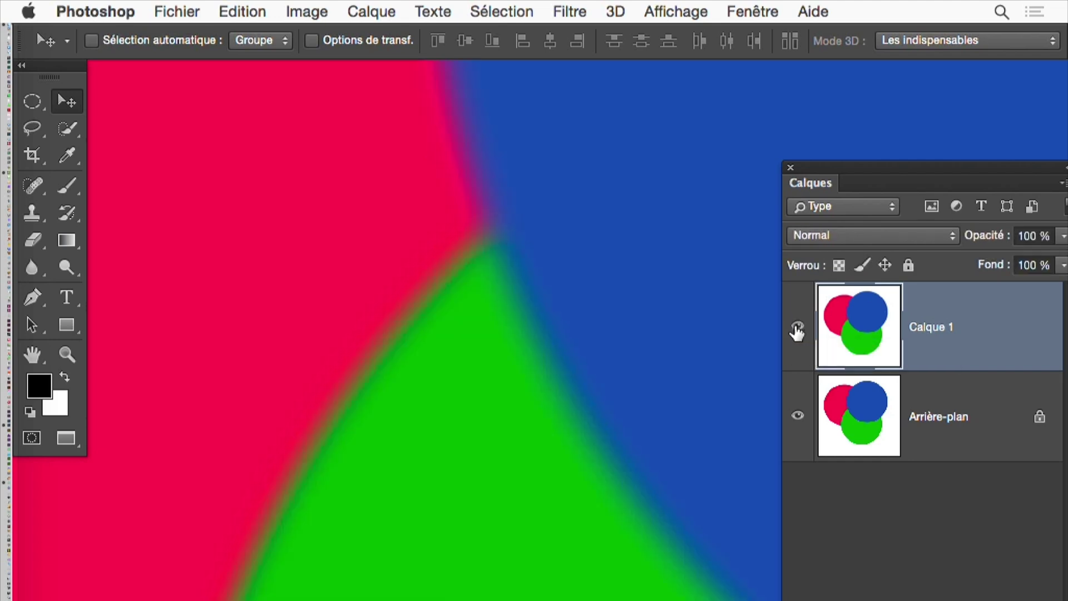
{"action": "left_click", "coordinate": [796, 330]}
{"action": "left_click", "coordinate": [796, 328]}
{"action": "left_click", "coordinate": [797, 328]}
{"action": "left_click", "coordinate": [799, 326]}
{"action": "left_click", "coordinate": [797, 327]}
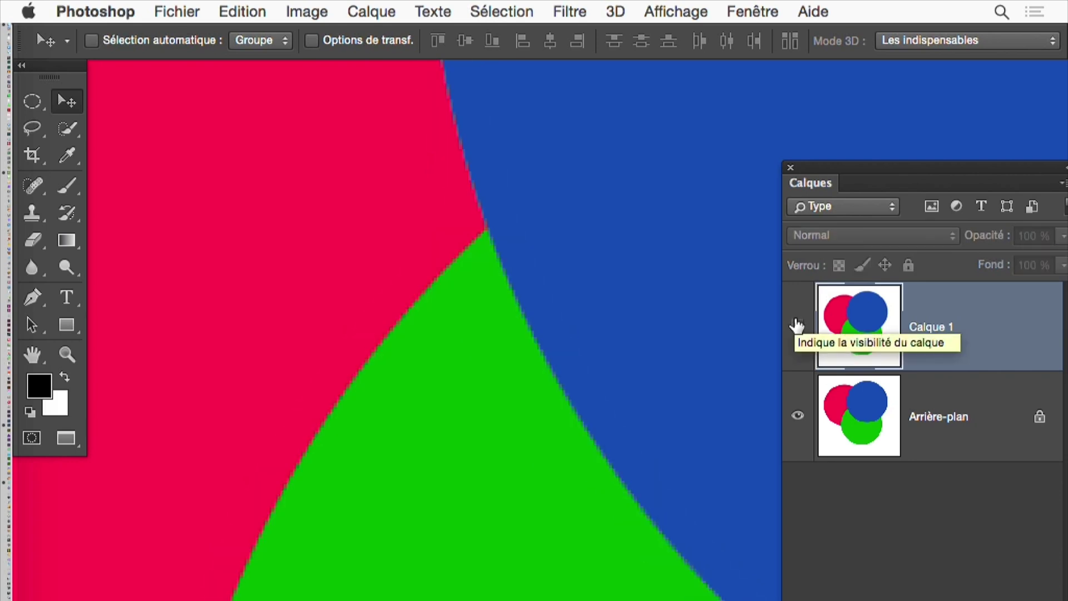
{"action": "left_click", "coordinate": [543, 523], "text": "alt+super"}
{"action": "left_click", "coordinate": [543, 523], "text": "alt+super"}
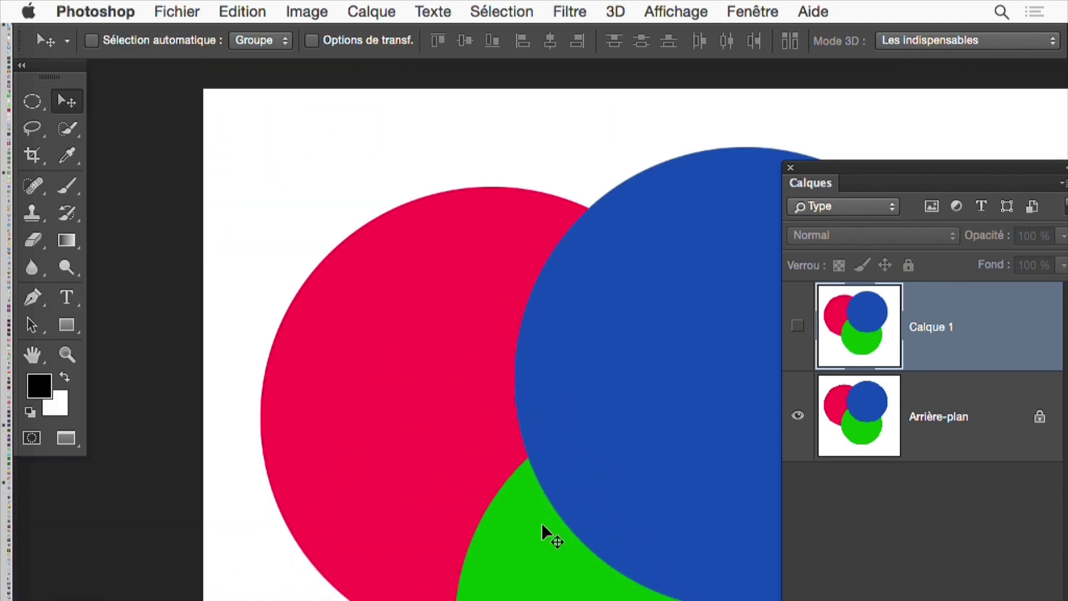
Switch to Firefox and open the full-size Einstein portrait from the public-domain portrait image results.
{"action": "key", "text": "super+Tab"}
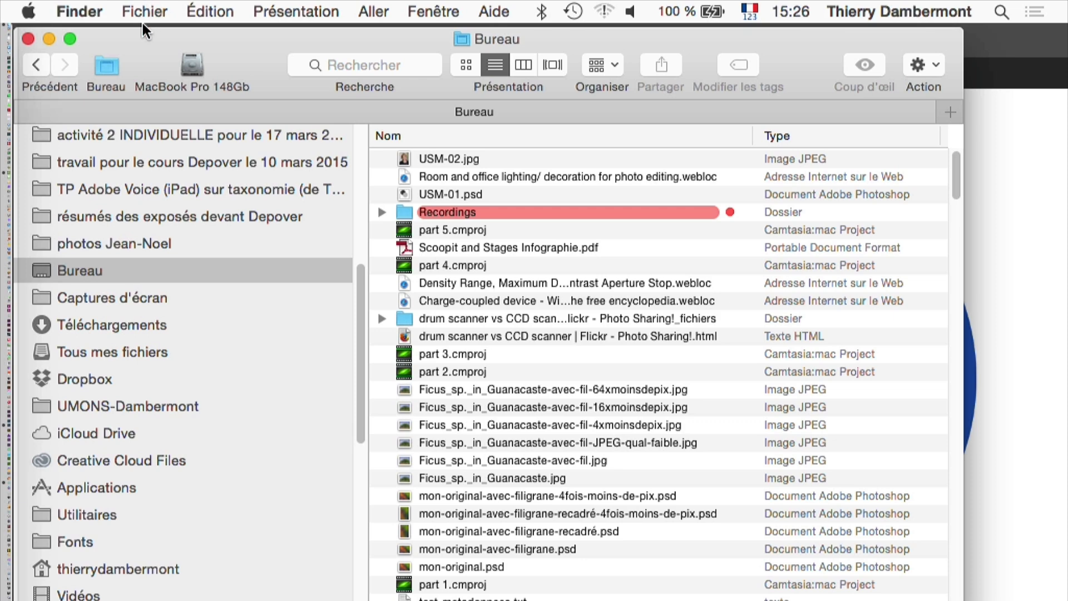
{"action": "key", "text": "super+Tab"}
{"action": "key", "text": "super+Tab"}
{"action": "left_click", "coordinate": [178, 50]}
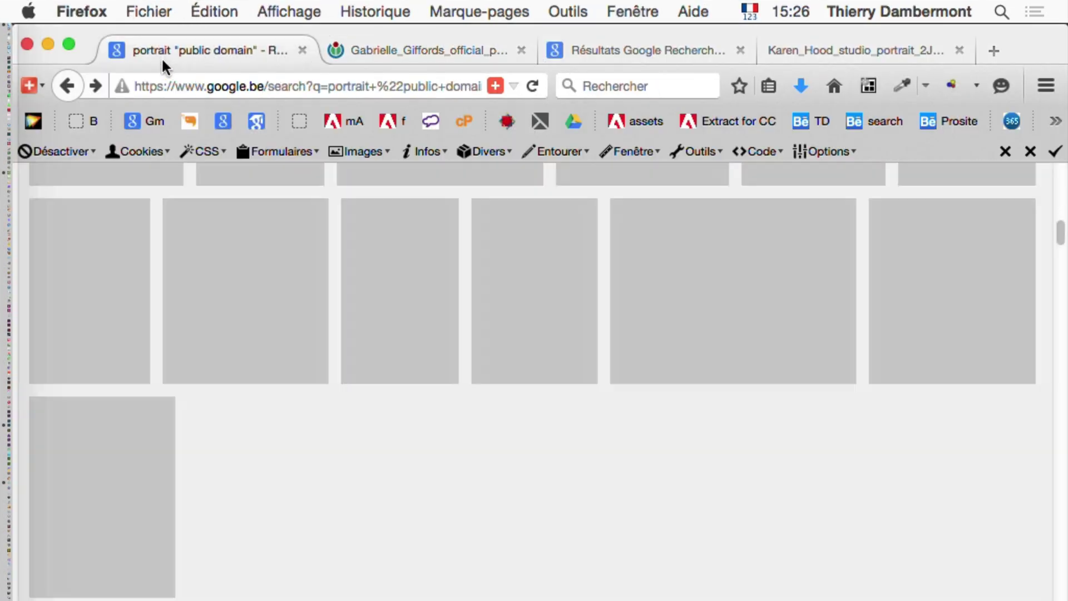
{"action": "left_click", "coordinate": [517, 559], "text": "super"}
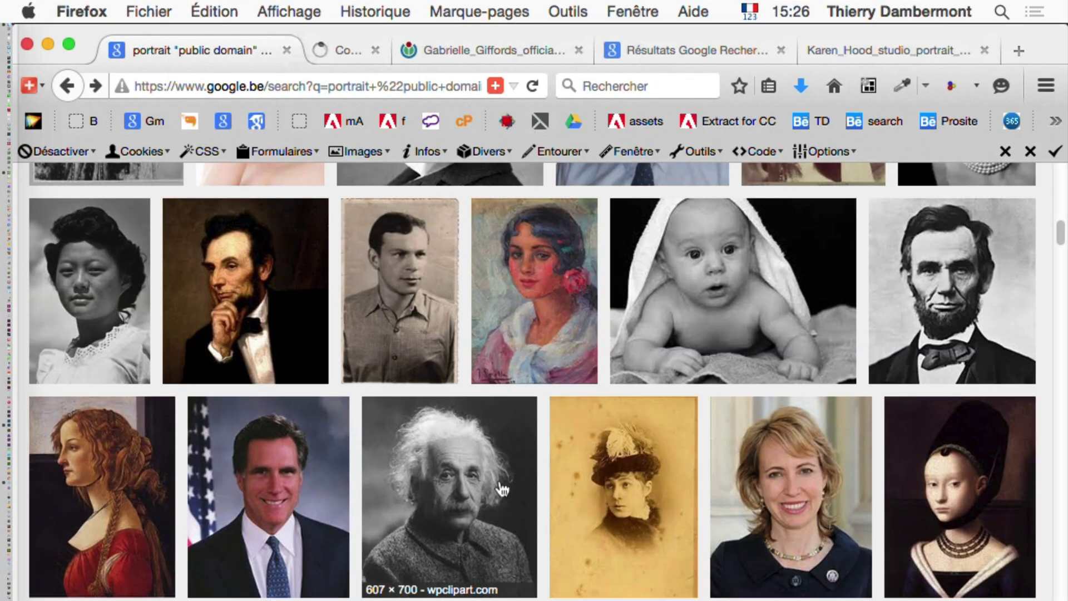
{"action": "left_click", "coordinate": [377, 54]}
{"action": "left_click", "coordinate": [815, 401]}
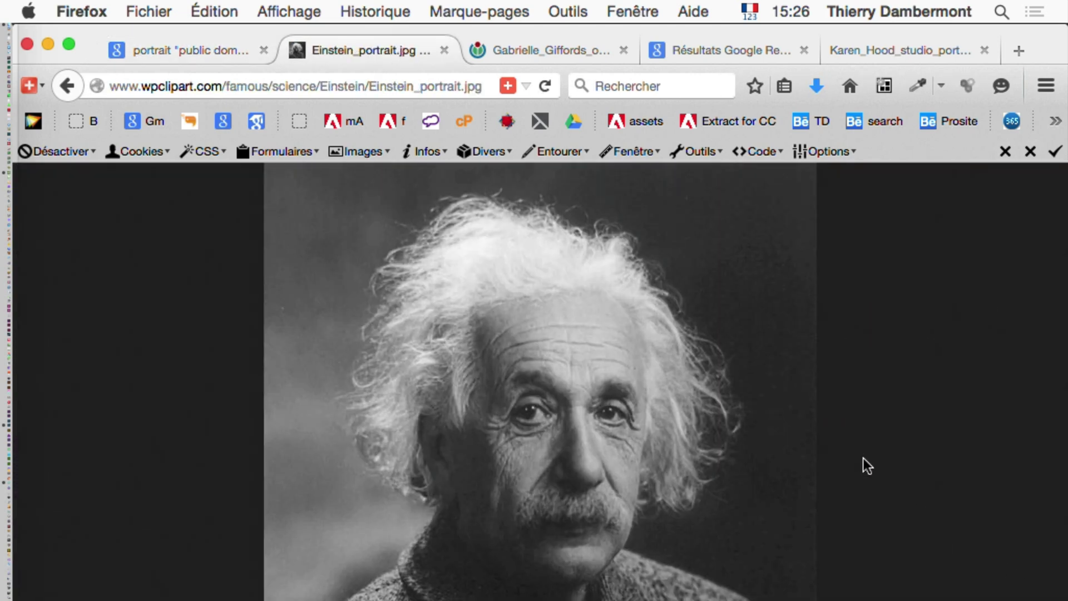
Copy the Einstein portrait, switch to Photoshop and paste it into a new document.
{"action": "right_click", "coordinate": [547, 357]}
{"action": "left_click", "coordinate": [583, 364]}
{"action": "key", "text": "super+Tab"}
{"action": "key", "text": "super+Tab"}
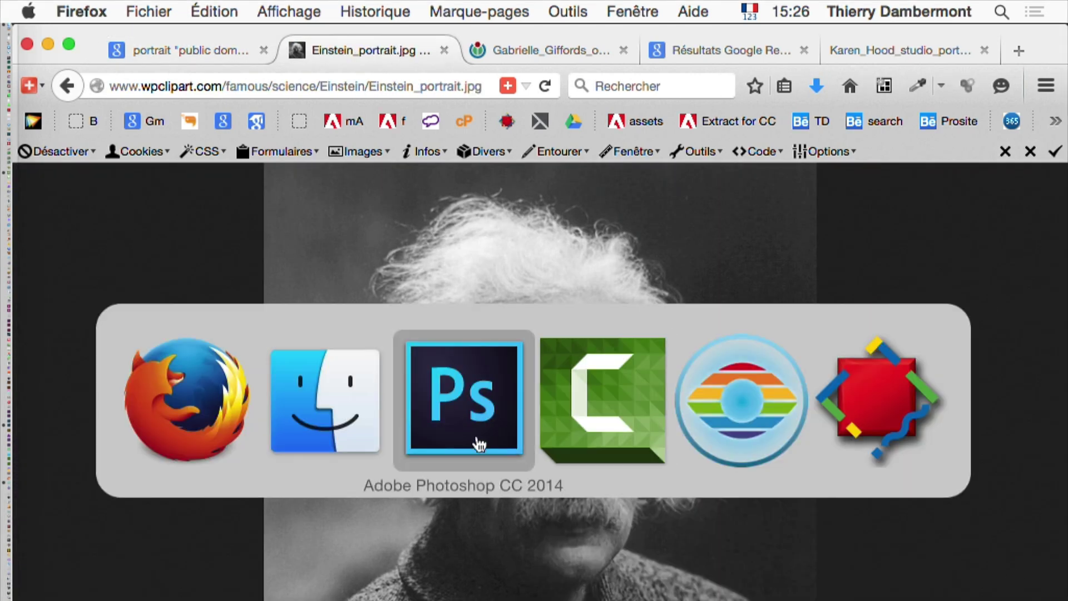
{"action": "left_click", "coordinate": [177, 11]}
{"action": "left_click", "coordinate": [189, 33]}
{"action": "left_click", "coordinate": [870, 170]}
{"action": "key", "text": "super+v"}
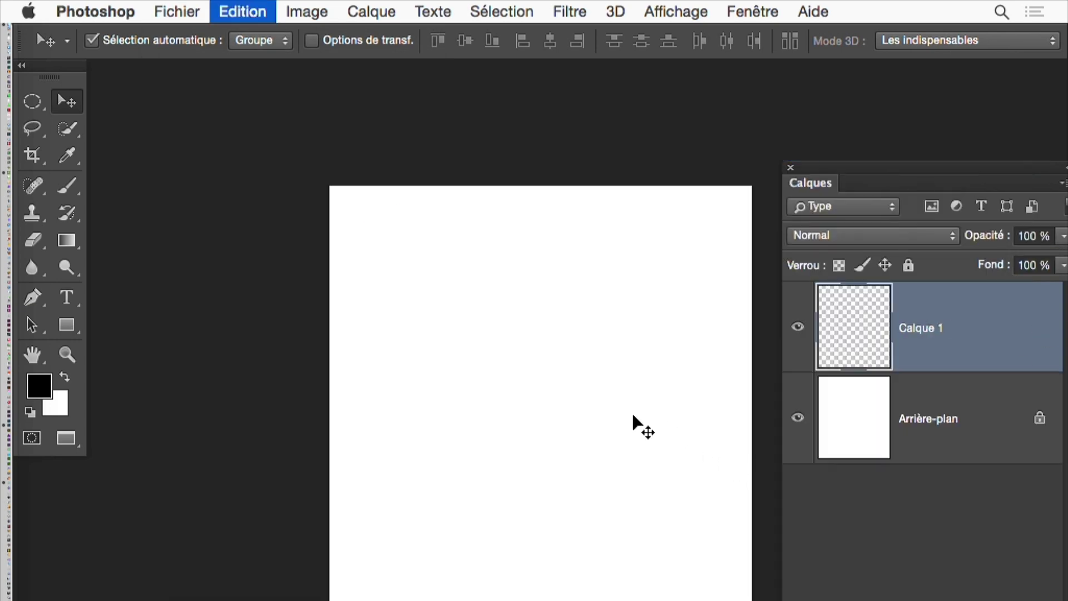
Merge the pasted portrait layer into the white background layer.
{"action": "left_click", "coordinate": [387, 11]}
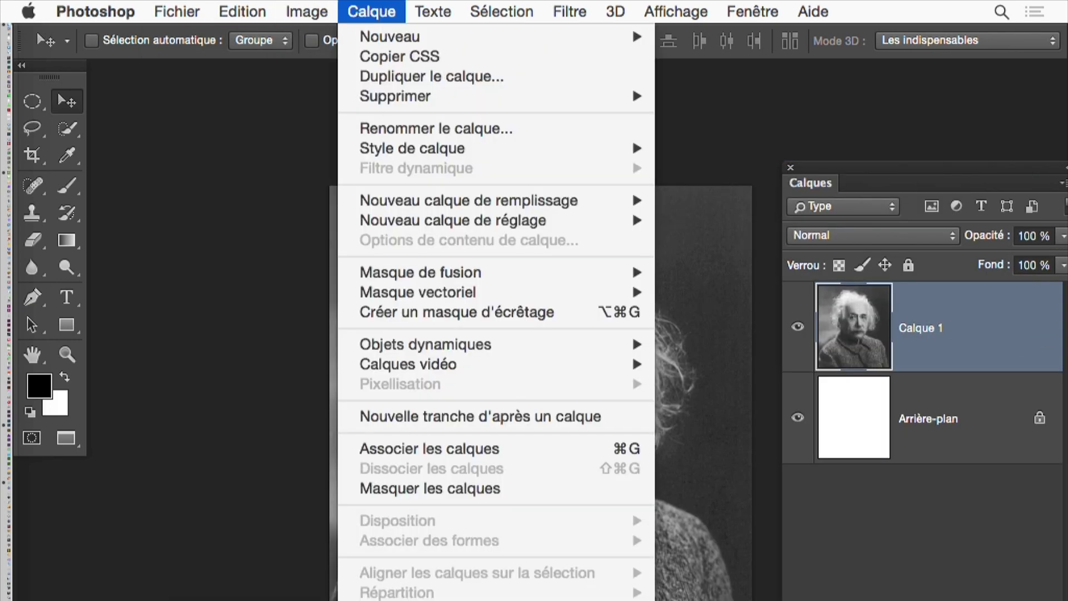
{"action": "key", "text": "super+e"}
{"action": "left_click", "coordinate": [484, 405]}
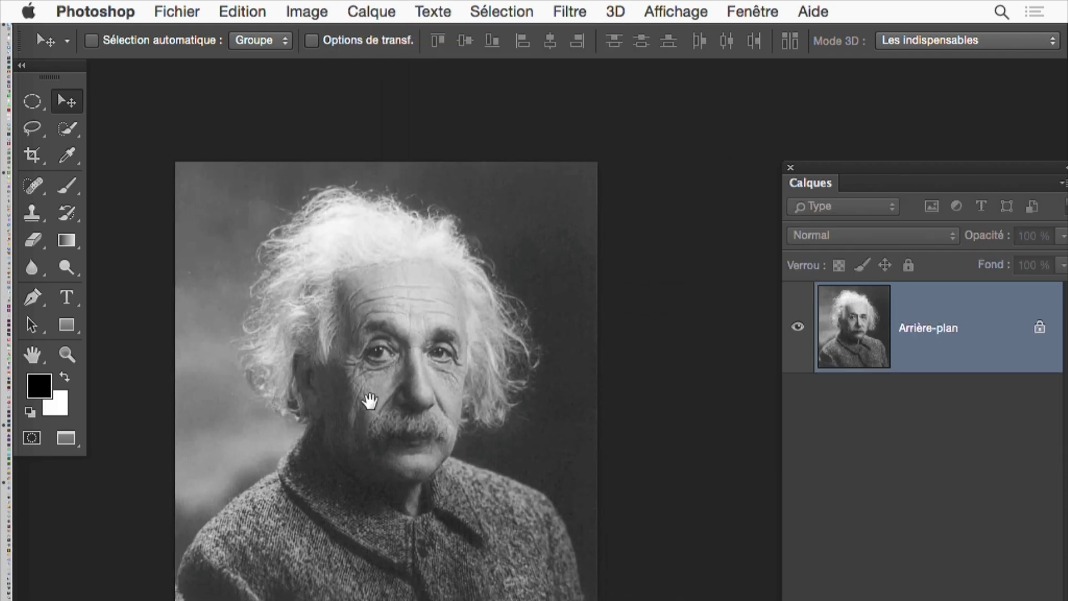
{"action": "left_click", "coordinate": [369, 398]}
{"action": "left_click", "coordinate": [424, 520], "text": "alt"}
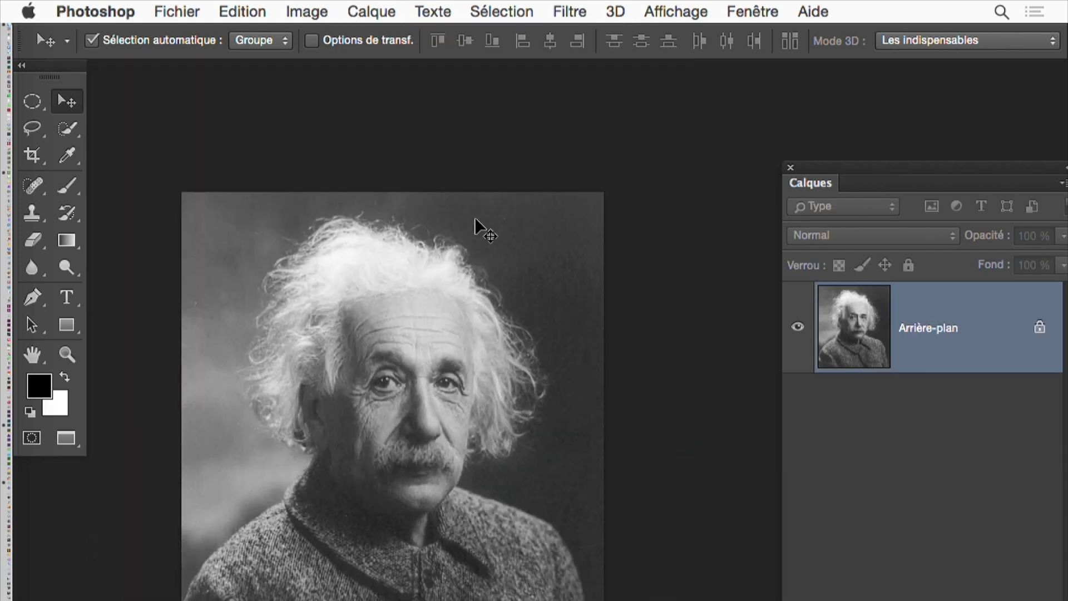
Invert the portrait into a negative and switch back to windowed display.
{"action": "key", "text": "super+i"}
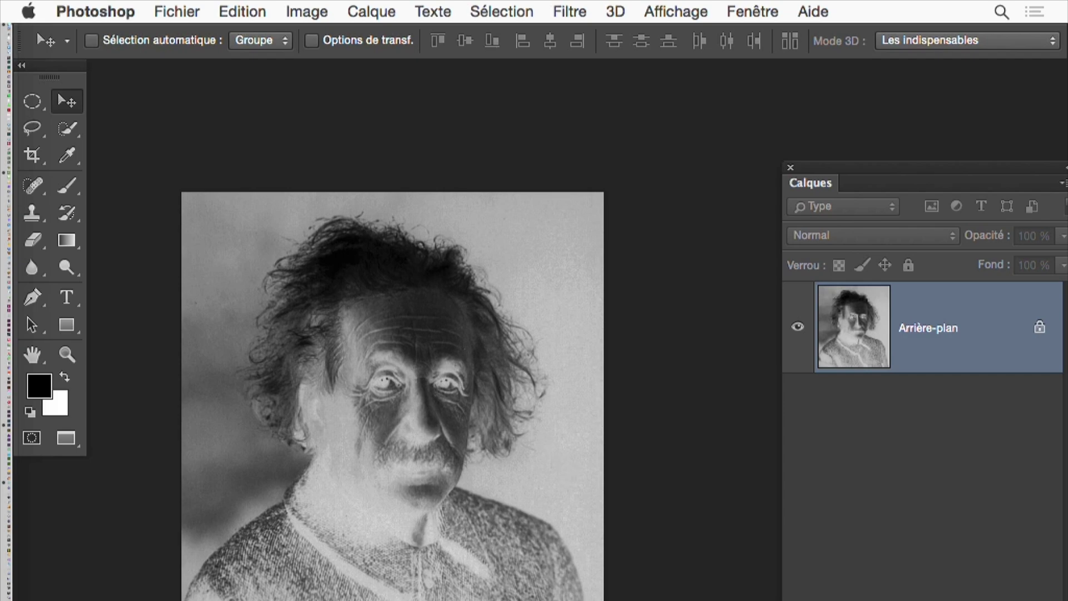
{"action": "left_click", "coordinate": [602, 588], "text": "alt"}
{"action": "key", "text": "f"}
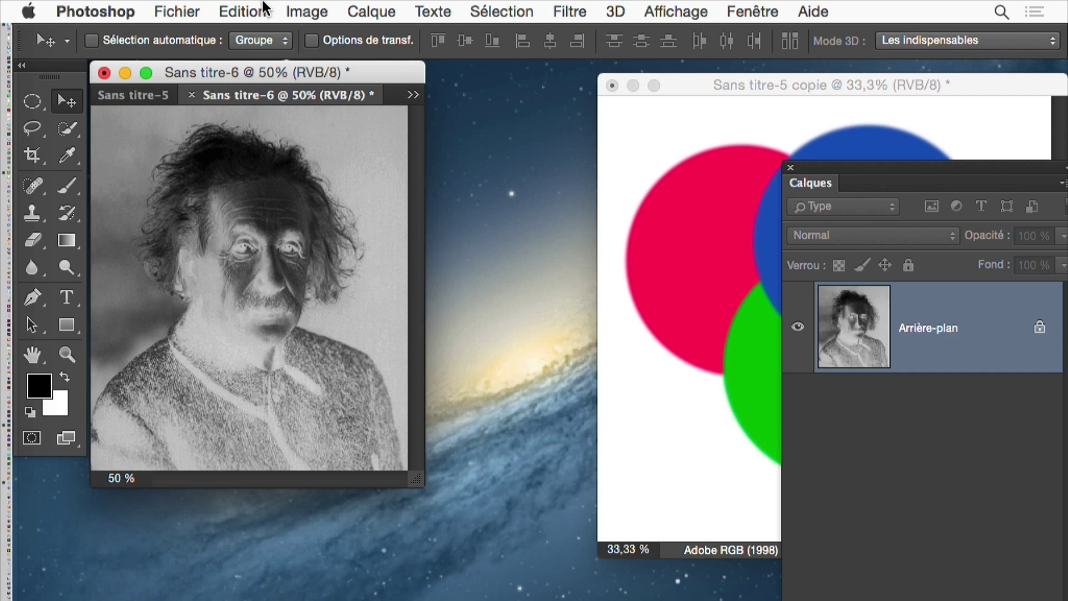
Duplicate the negative portrait with the suggested name and place the copy in its own window beside it.
{"action": "left_click", "coordinate": [306, 11]}
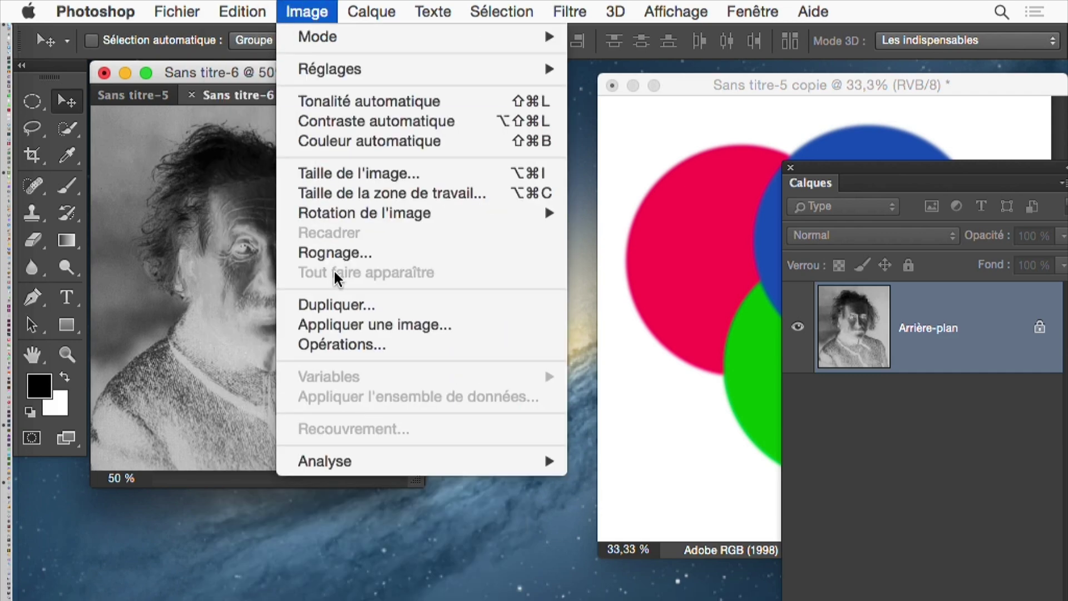
{"action": "left_click", "coordinate": [366, 311]}
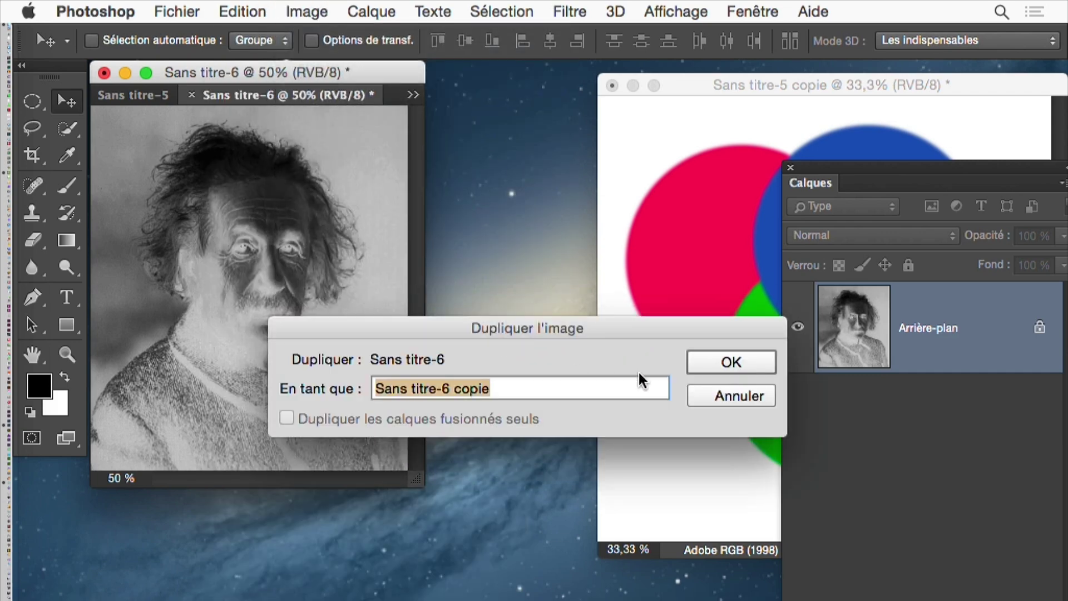
{"action": "left_click", "coordinate": [730, 372]}
{"action": "left_click_drag", "start_coordinate": [411, 95], "coordinate": [596, 171]}
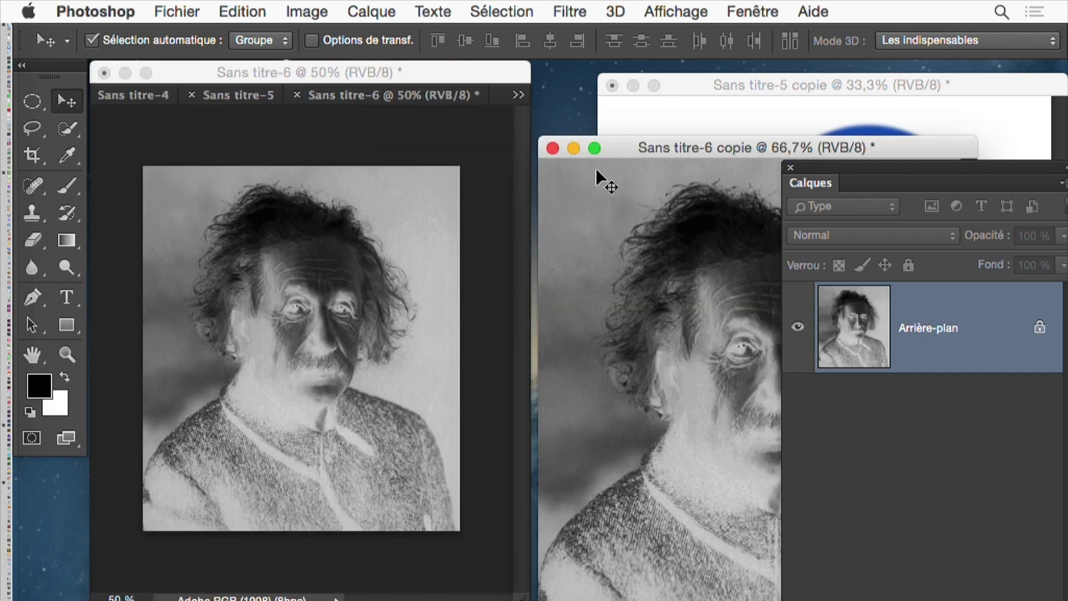
Invert the duplicate back into a positive portrait and close the layers list.
{"action": "key", "text": "super+i"}
{"action": "left_click", "coordinate": [790, 168]}
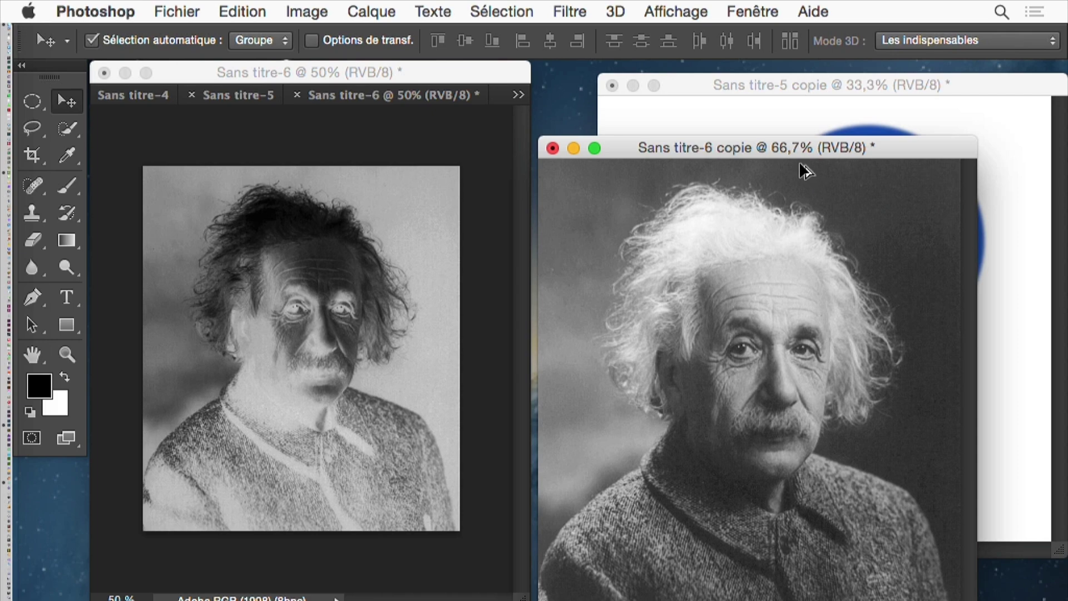
{"action": "mouse_move", "coordinate": [819, 147]}
{"action": "left_mouse_down"}
{"action": "mouse_move", "coordinate": [827, 76]}
{"action": "mouse_move", "coordinate": [822, 148]}
{"action": "left_mouse_up"}
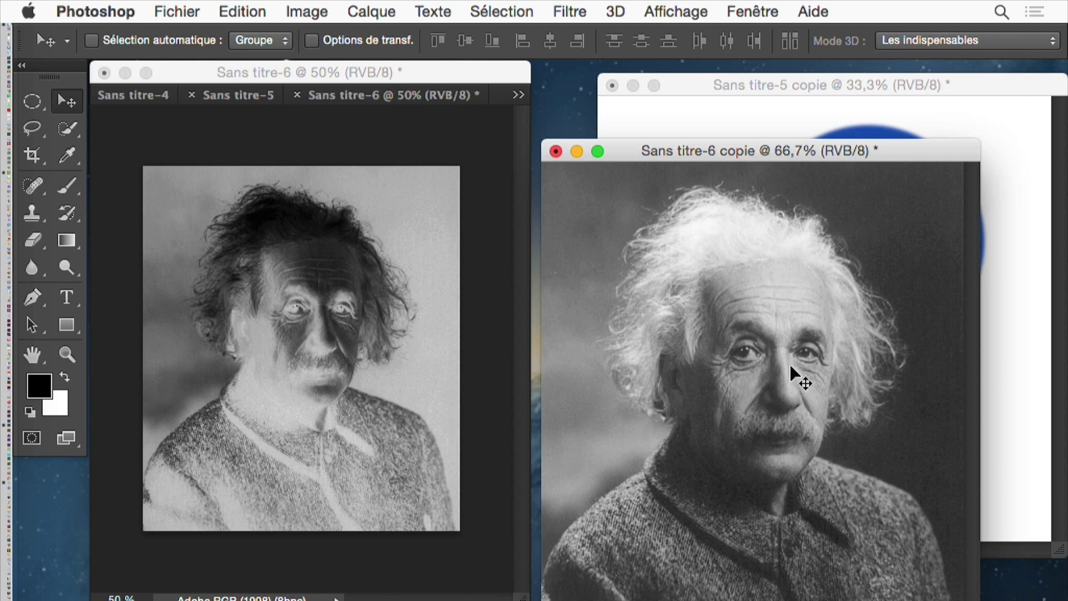
Compare the facial details of the negative and positive portraits side by side at 200% zoom.
{"action": "left_click", "coordinate": [768, 408]}
{"action": "left_click", "coordinate": [693, 393]}
{"action": "left_click", "coordinate": [693, 393]}
{"action": "left_click", "coordinate": [719, 364], "text": "alt"}
{"action": "left_click", "coordinate": [345, 342]}
{"action": "key", "text": "super+plus"}
{"action": "key", "text": "super+plus"}
{"action": "key", "text": "super+plus"}
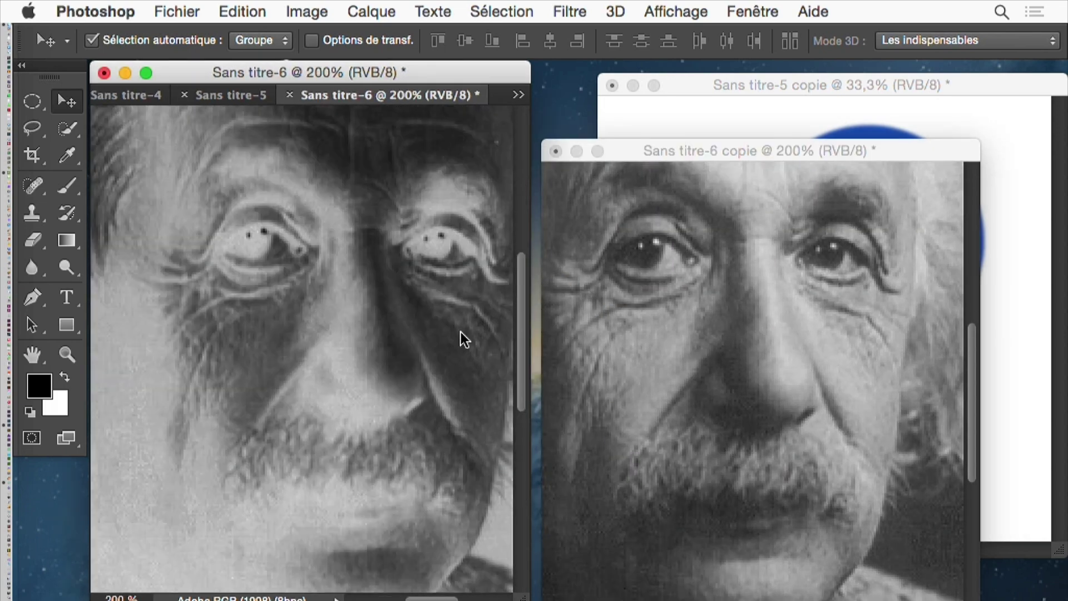
{"action": "left_click_drag", "start_coordinate": [748, 151], "coordinate": [755, 176]}
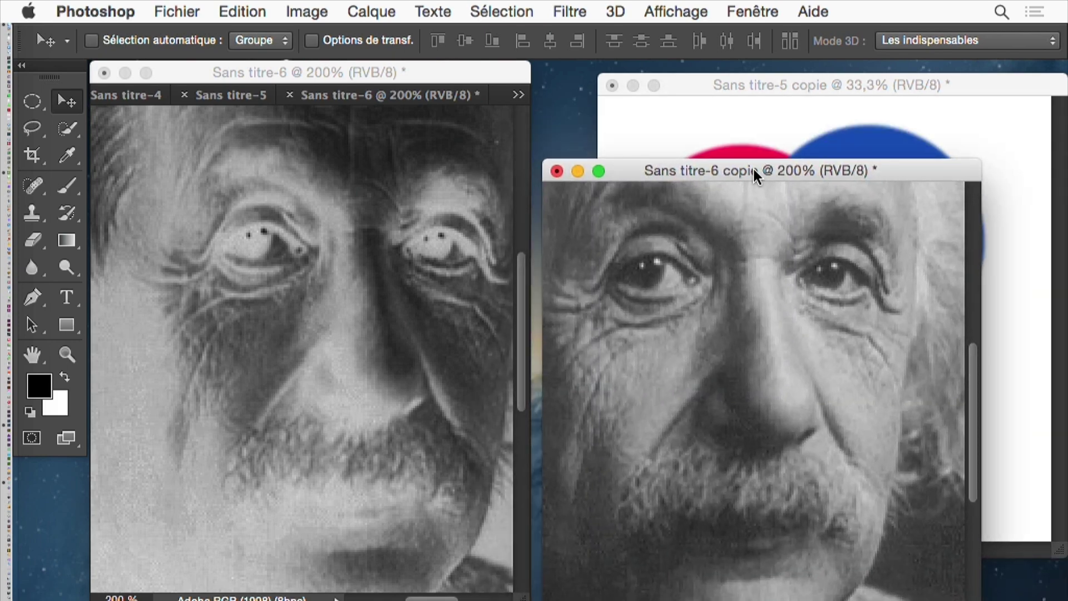
Apply a Gaussian Blur with a 1.7 pixel radius to the positive portrait copy.
{"action": "left_click", "coordinate": [569, 11]}
{"action": "mouse_move", "coordinate": [593, 323]}
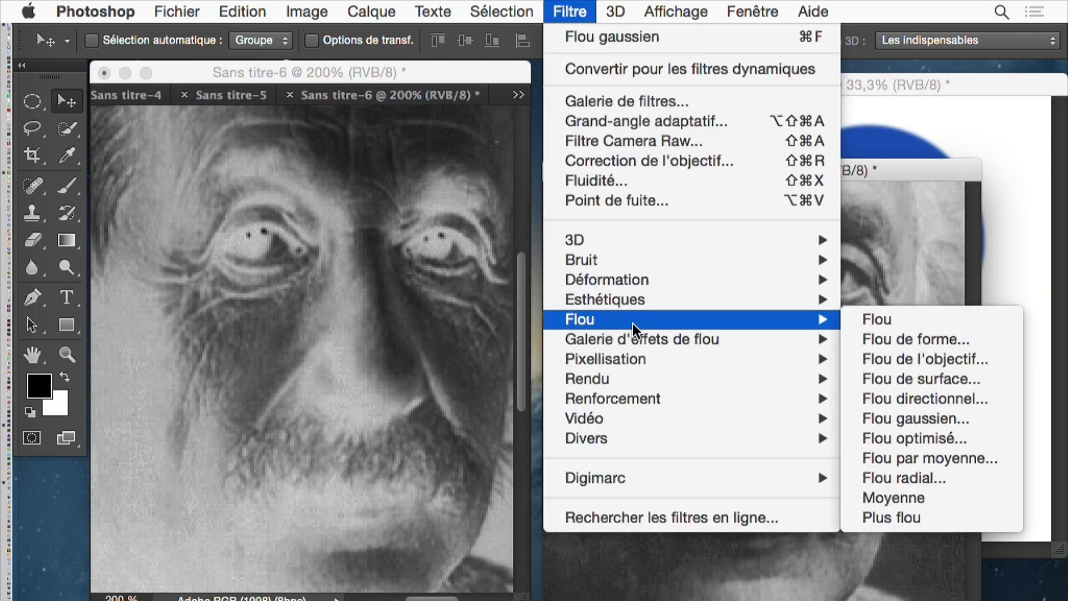
{"action": "left_click", "coordinate": [953, 414]}
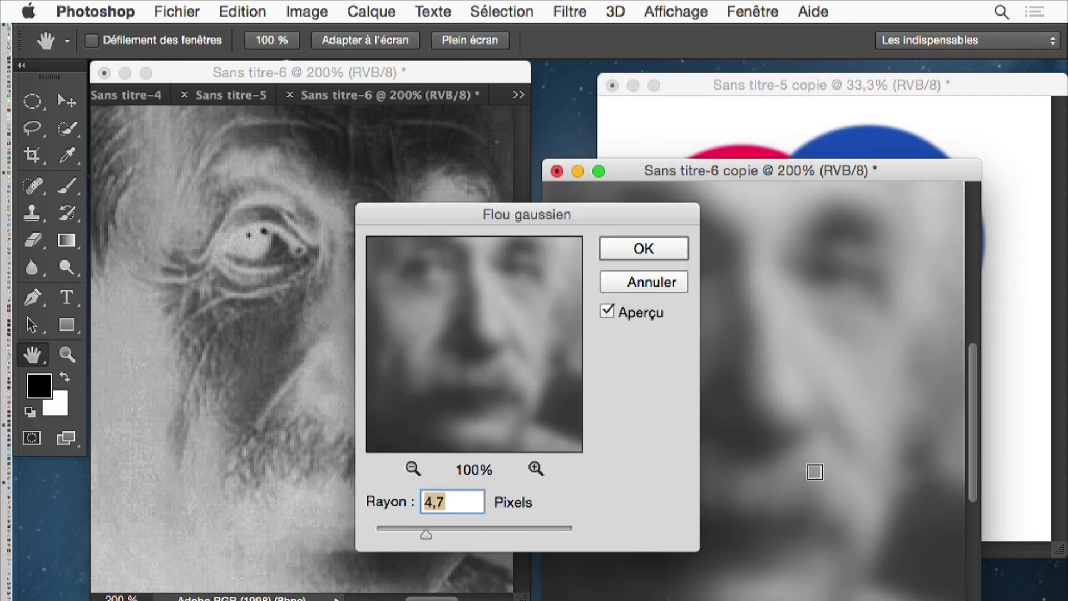
{"action": "left_click", "coordinate": [396, 527]}
{"action": "left_click_drag", "start_coordinate": [398, 528], "coordinate": [390, 527]}
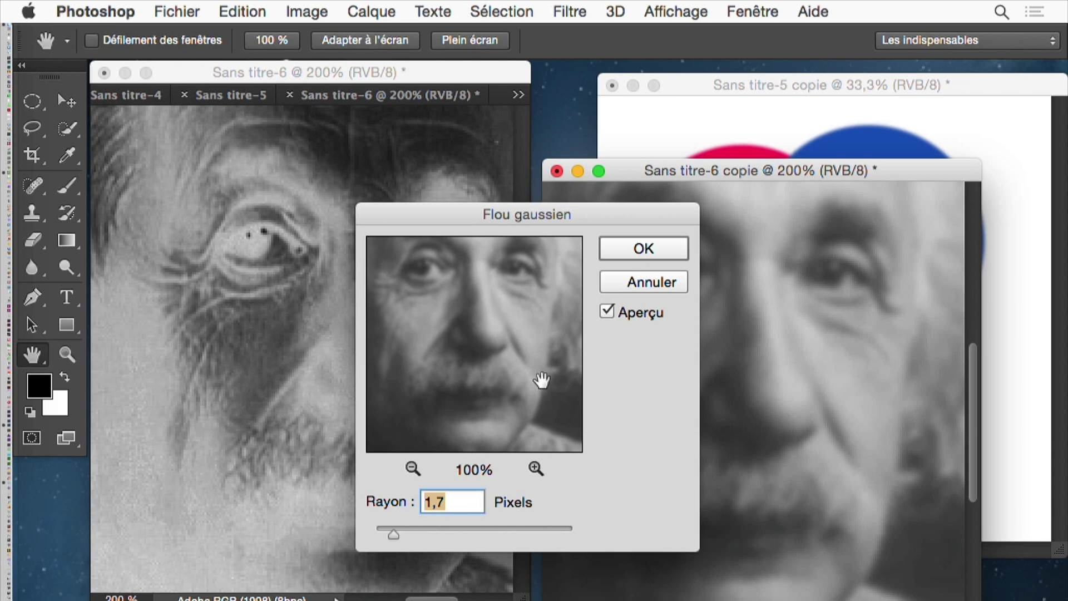
{"action": "left_click", "coordinate": [640, 248]}
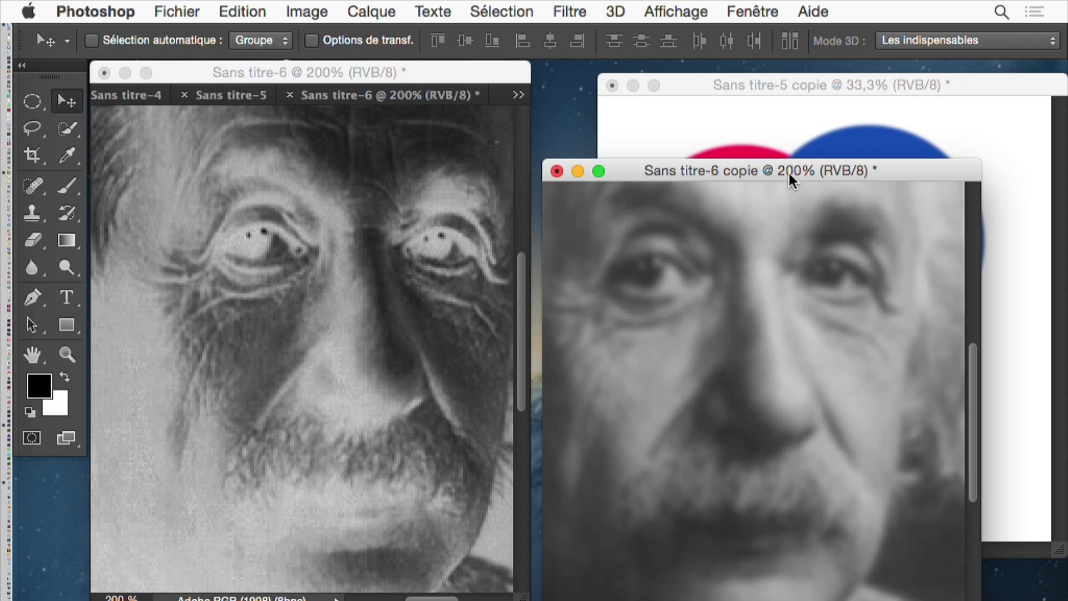
Copy the blurred positive onto the negative portrait as an aligned layer and show that document in full-screen view.
{"action": "left_click_drag", "start_coordinate": [683, 370], "coordinate": [392, 309]}
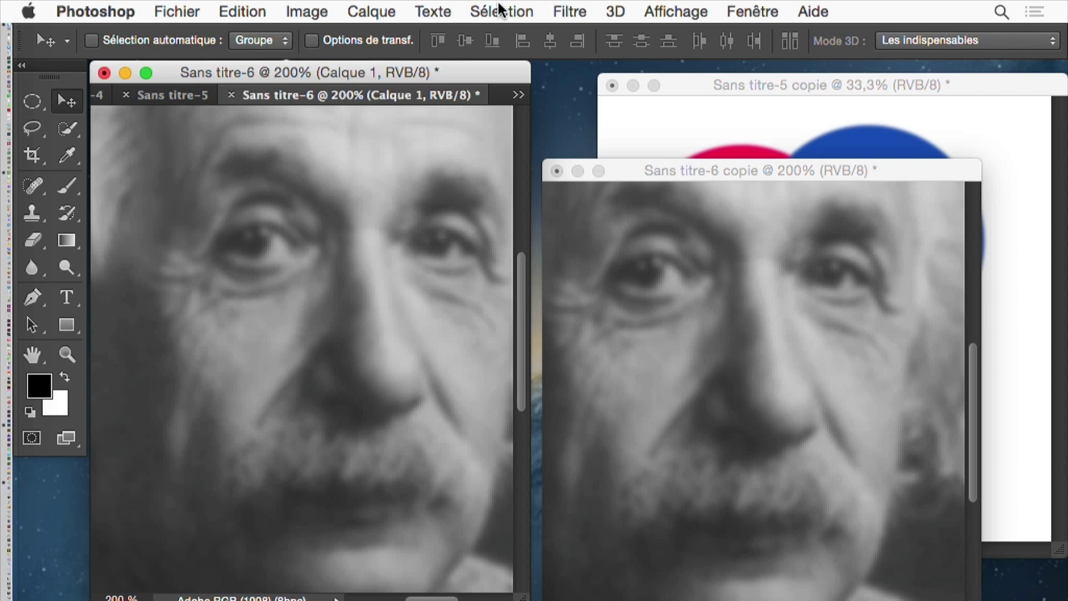
{"action": "key", "text": "f"}
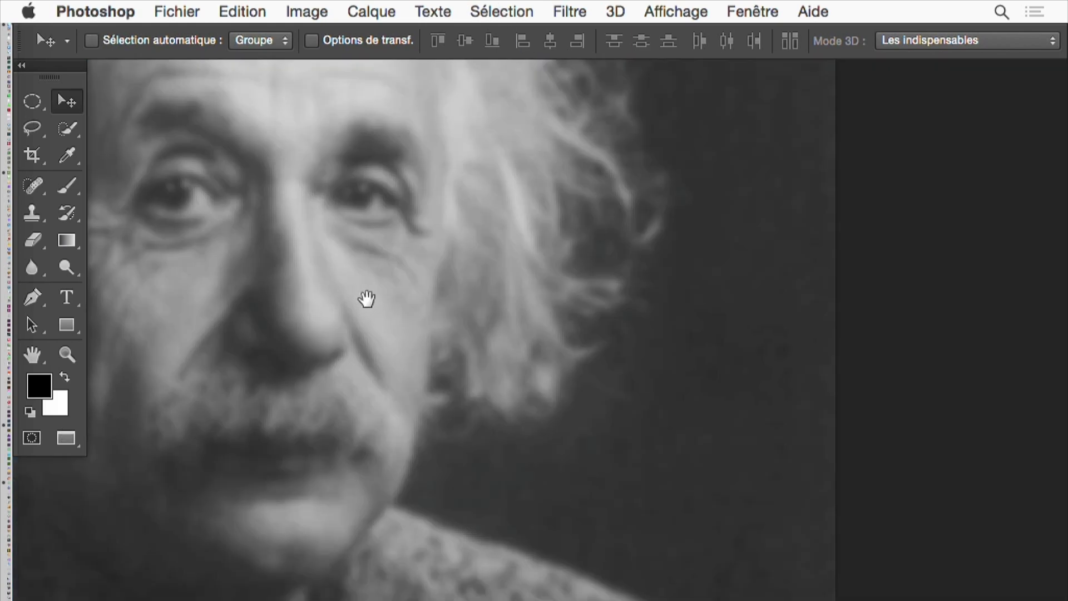
{"action": "left_click_drag", "start_coordinate": [366, 299], "coordinate": [580, 443]}
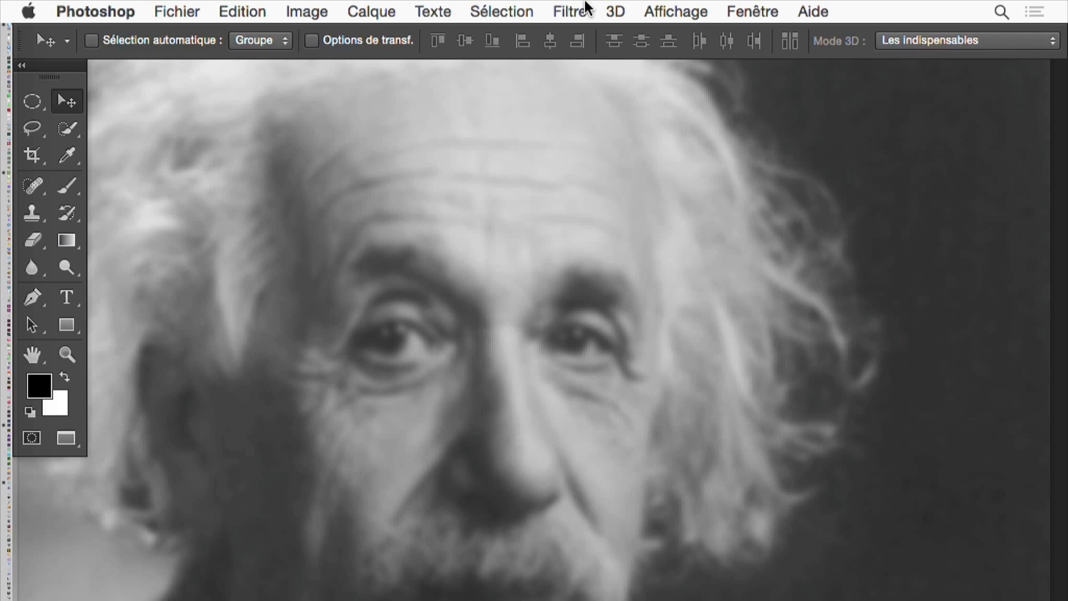
Show the layers list and toggle the blurred positive layer's visibility to compare it with the negative beneath.
{"action": "left_click", "coordinate": [740, 10]}
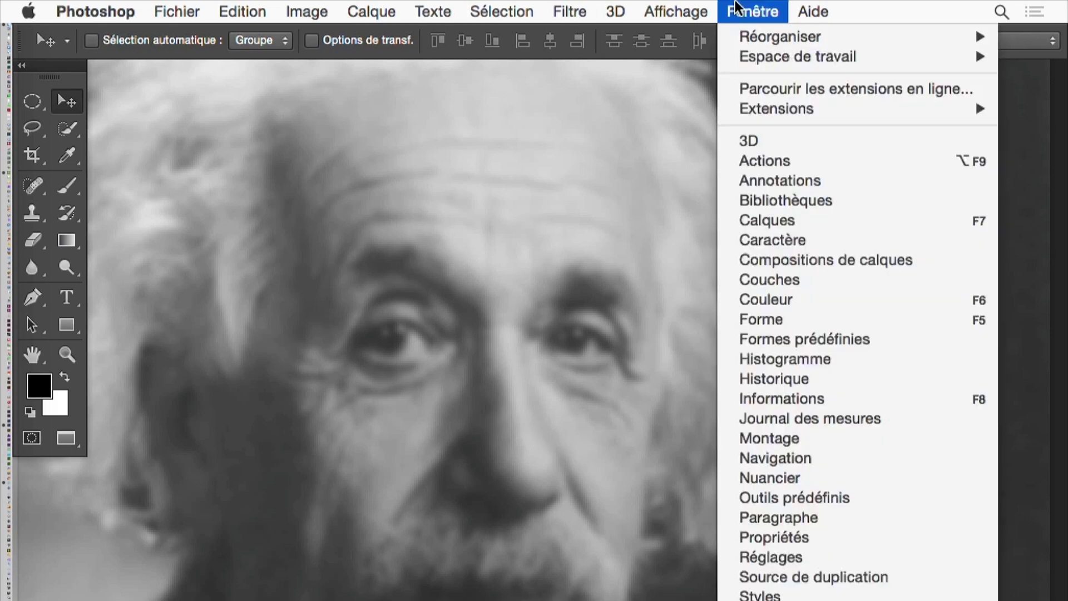
{"action": "left_click", "coordinate": [784, 220]}
{"action": "left_click", "coordinate": [798, 329]}
{"action": "left_click", "coordinate": [798, 329]}
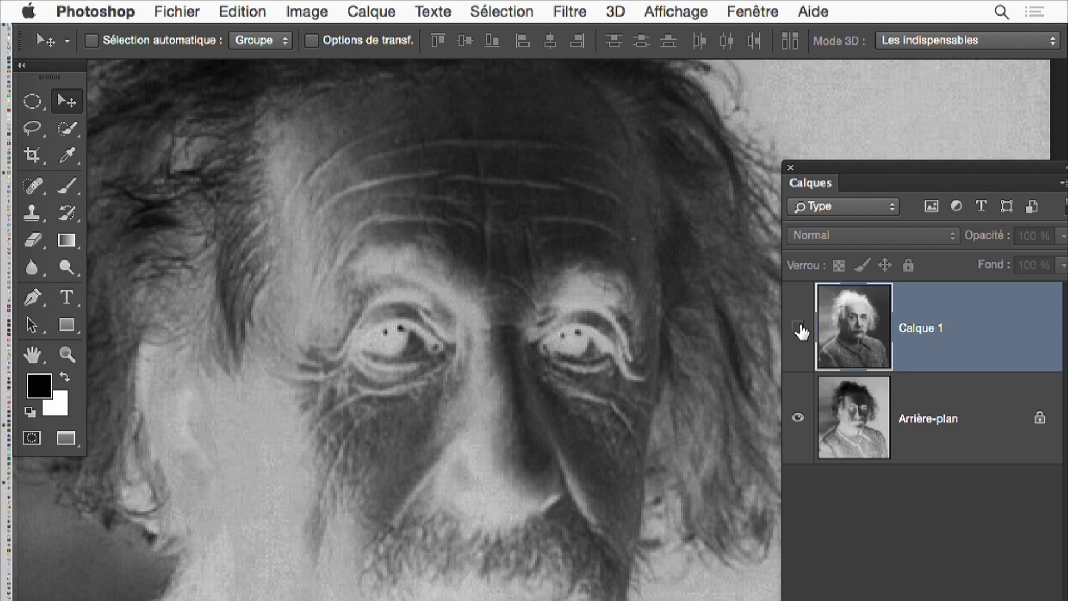
{"action": "left_click", "coordinate": [798, 328]}
{"action": "left_click", "coordinate": [798, 328]}
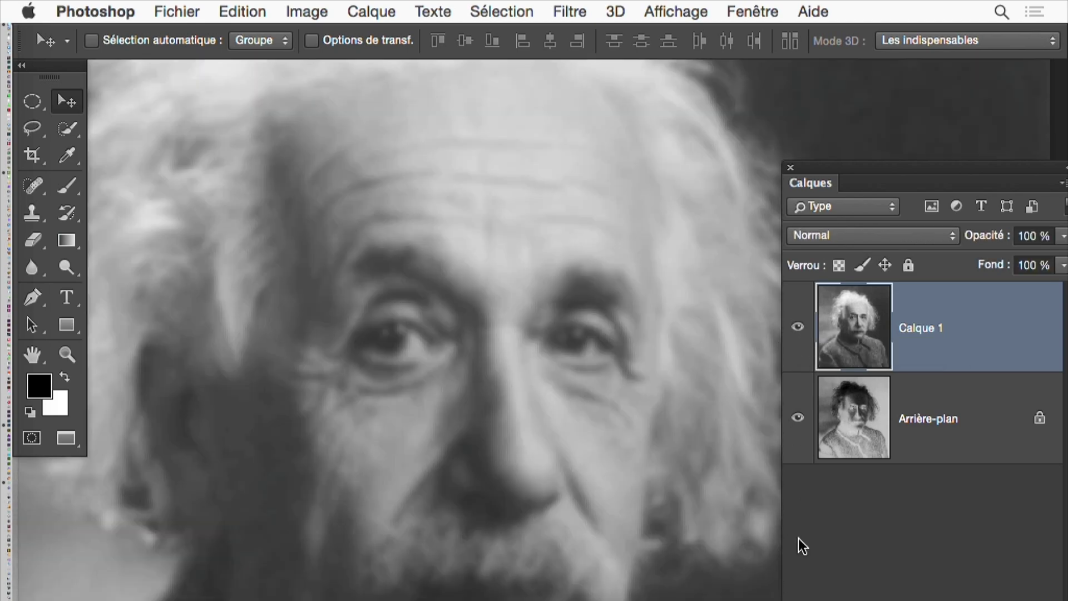
Try the darkening and lightening blend modes, including Densité couleur, on the blurred positive layer.
{"action": "left_click", "coordinate": [850, 234]}
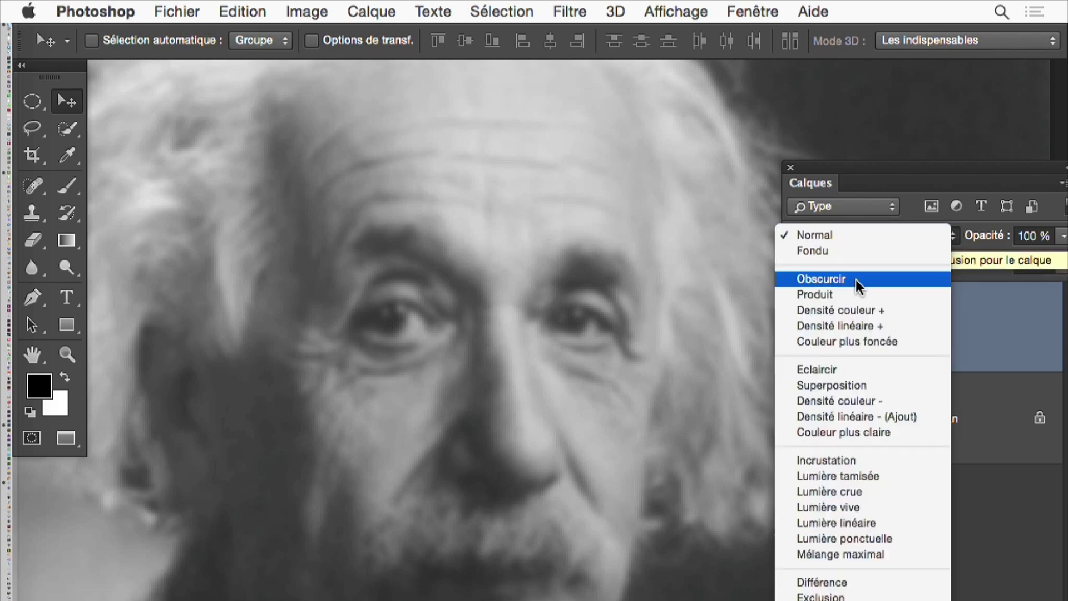
{"action": "left_click", "coordinate": [878, 229]}
{"action": "key", "text": "Down"}
{"action": "key", "text": "Down"}
{"action": "key", "text": "Down"}
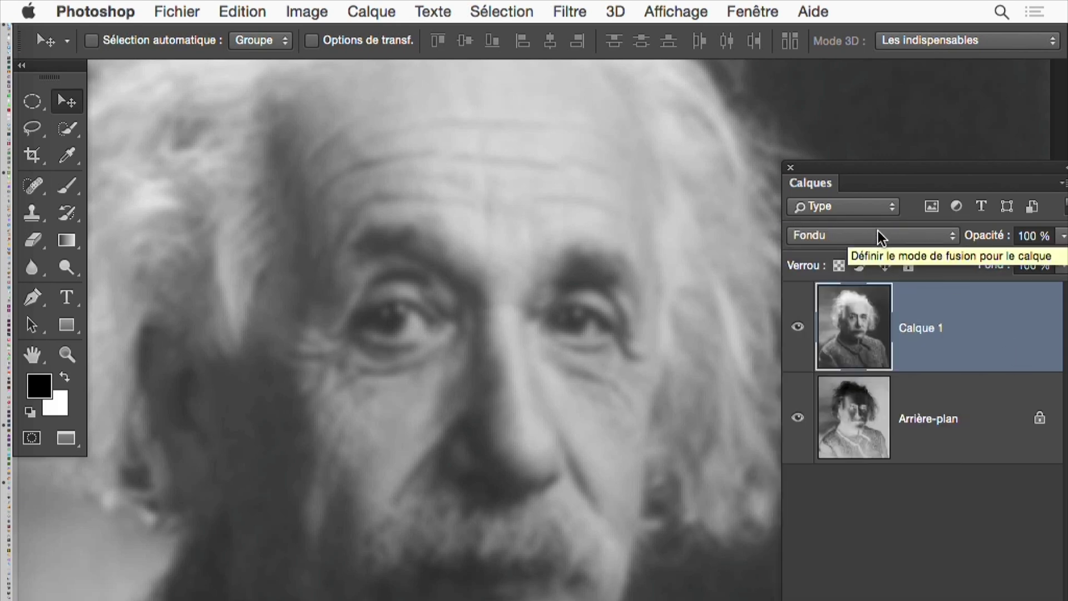
{"action": "key", "text": "Down"}
{"action": "key", "text": "Down"}
{"action": "key", "text": "Down"}
{"action": "key", "text": "Down"}
{"action": "key", "text": "Down"}
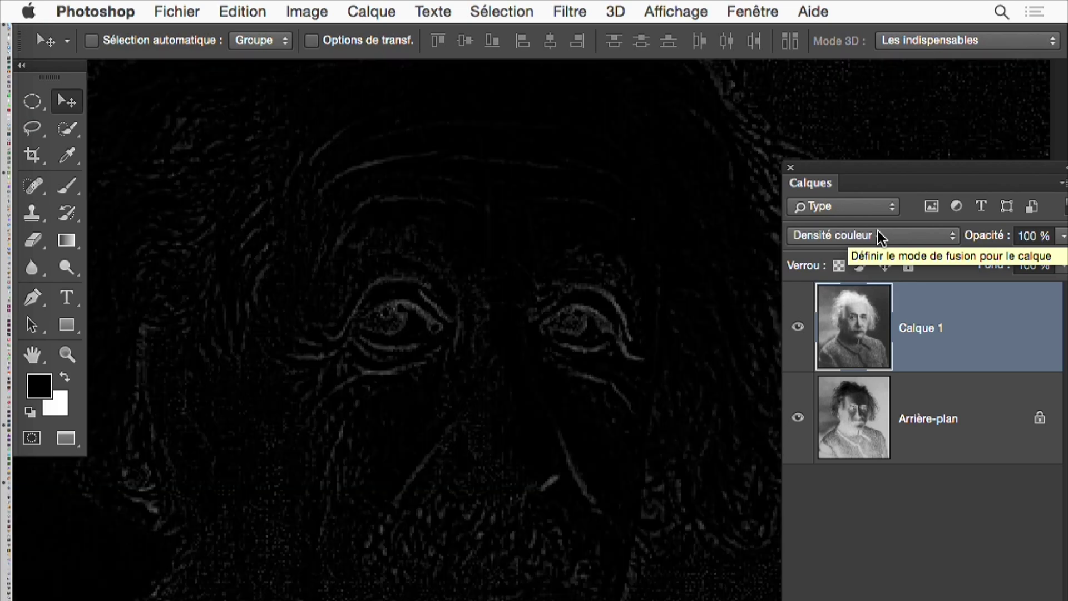
{"action": "key", "text": "Down"}
{"action": "key", "text": "Down"}
{"action": "key", "text": "Down"}
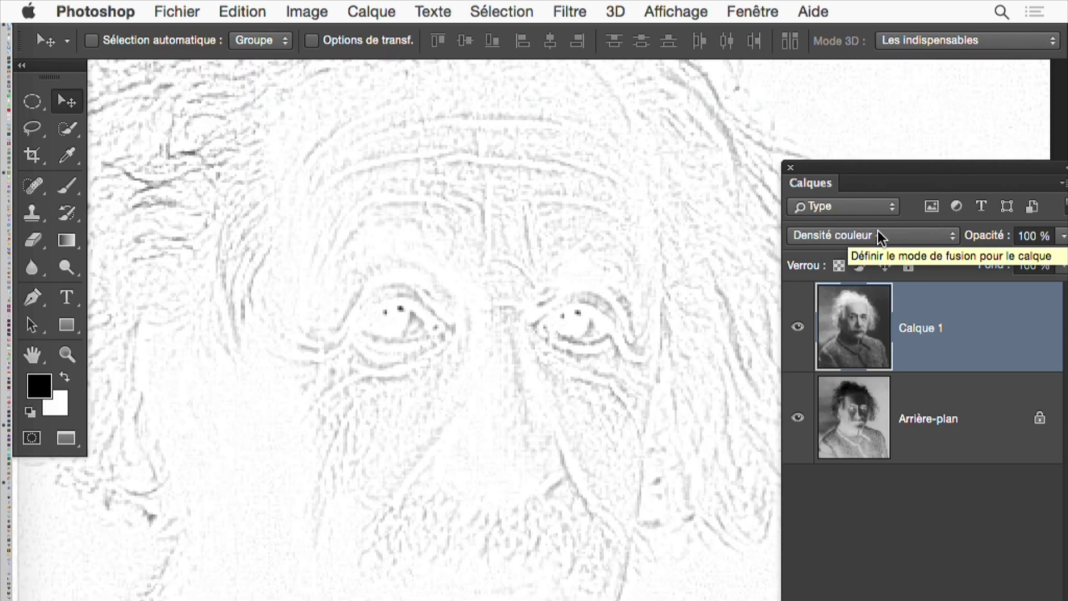
Set the blurred positive layer's fill to 50% and its blend mode to Lumière linéaire.
{"action": "key", "text": "shift+5"}
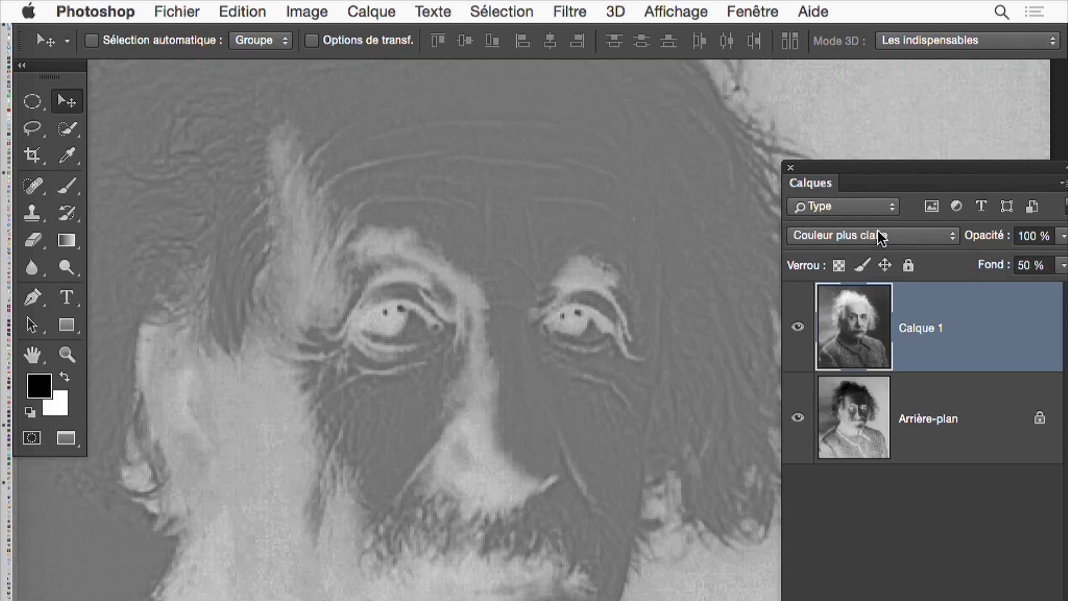
{"action": "key", "text": "Down"}
{"action": "key", "text": "Up"}
{"action": "key", "text": "Up"}
{"action": "key", "text": "Down"}
{"action": "key", "text": "Down"}
{"action": "key", "text": "Down"}
{"action": "key", "text": "Down"}
{"action": "key", "text": "Down"}
{"action": "key", "text": "Down"}
{"action": "key", "text": "Up"}
{"action": "key", "text": "Down"}
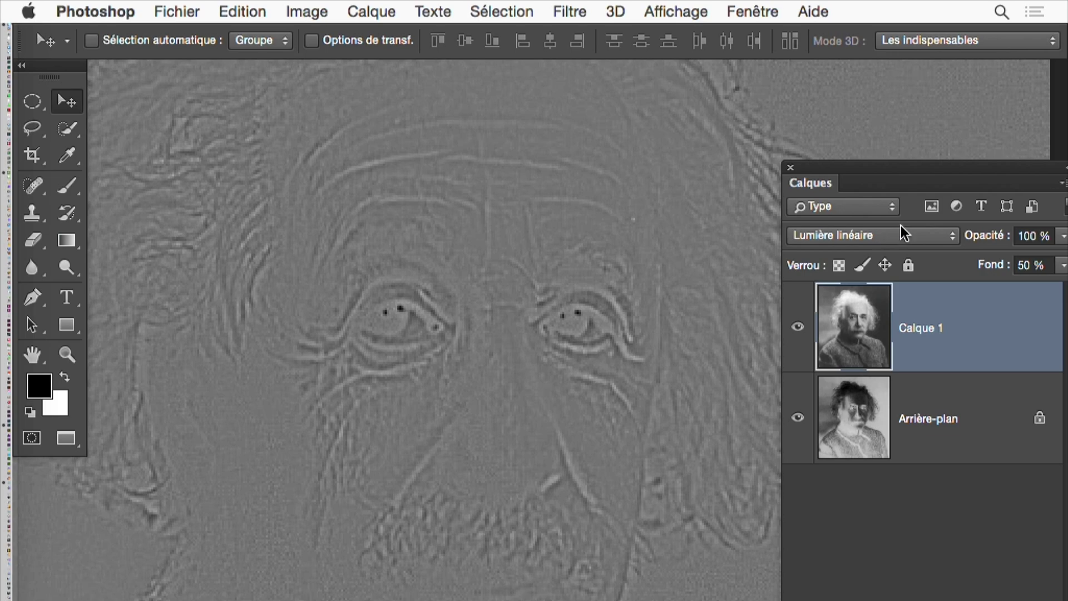
Move the layers list aside and examine the edge details of the eyes, hair, moustache and jacket.
{"action": "left_click_drag", "start_coordinate": [842, 168], "coordinate": [1007, 182]}
{"action": "left_click", "coordinate": [841, 292], "text": "super"}
{"action": "left_click", "coordinate": [842, 291], "text": "super"}
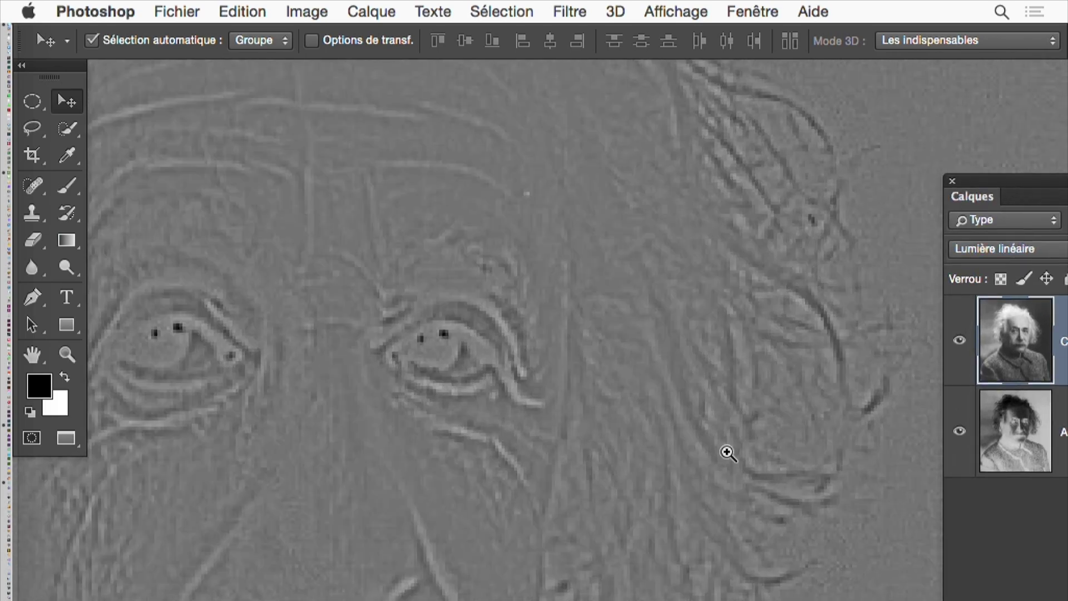
{"action": "left_click_drag", "start_coordinate": [696, 465], "coordinate": [695, 226]}
{"action": "left_click_drag", "start_coordinate": [706, 578], "coordinate": [709, 496]}
{"action": "left_click", "coordinate": [699, 522], "text": "alt"}
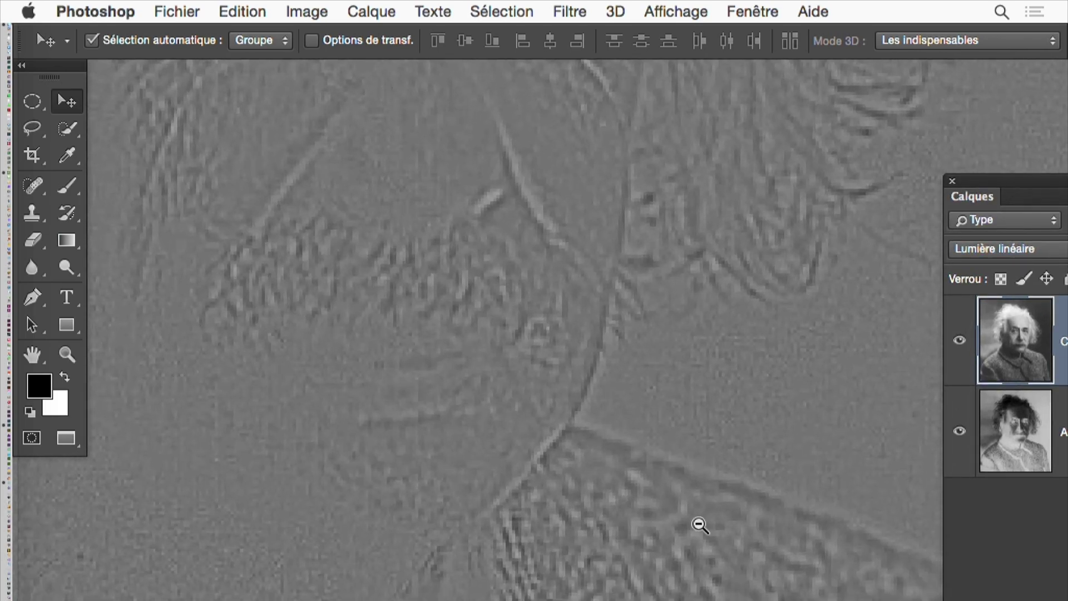
{"action": "left_click", "coordinate": [660, 527], "text": "alt"}
{"action": "left_click", "coordinate": [592, 527], "text": "alt"}
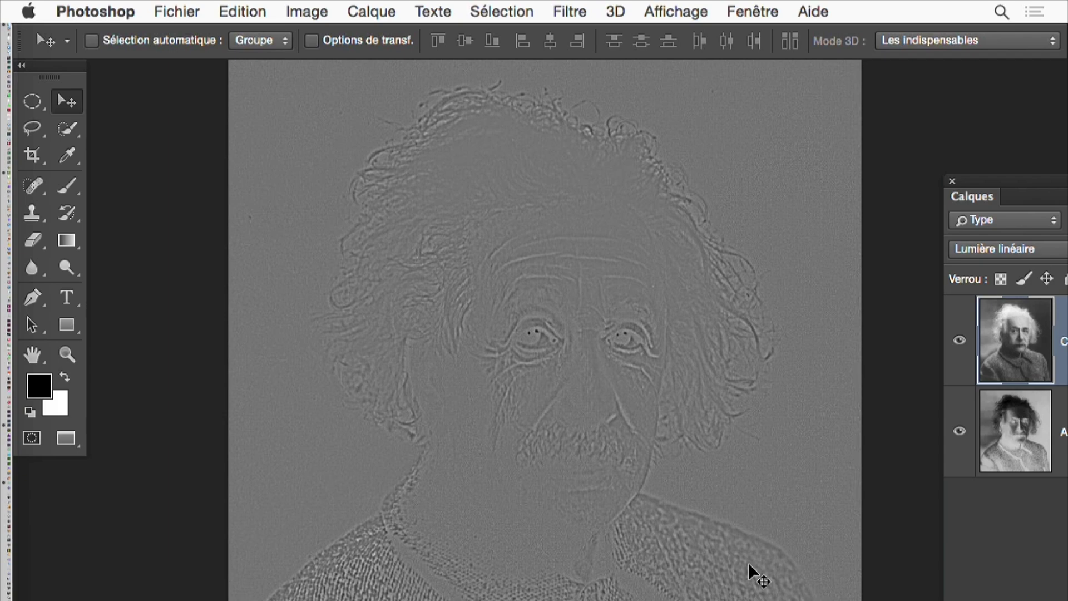
Switch to Firefox and open a new browser window for a web search.
{"action": "key", "text": "super+Tab"}
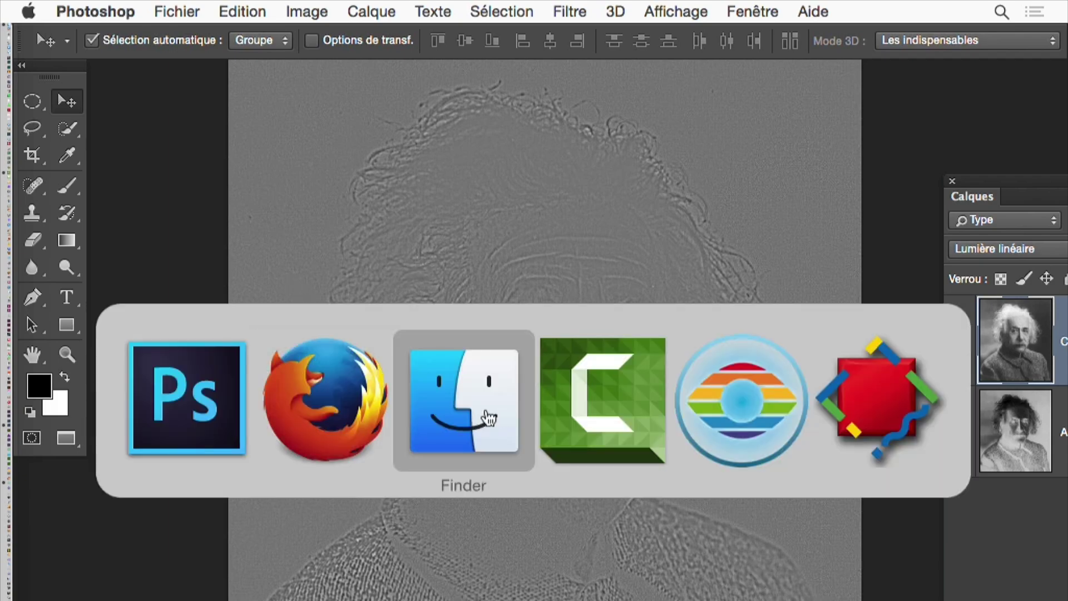
{"action": "left_click", "coordinate": [289, 408]}
{"action": "left_click", "coordinate": [149, 11]}
{"action": "left_click", "coordinate": [674, 402]}
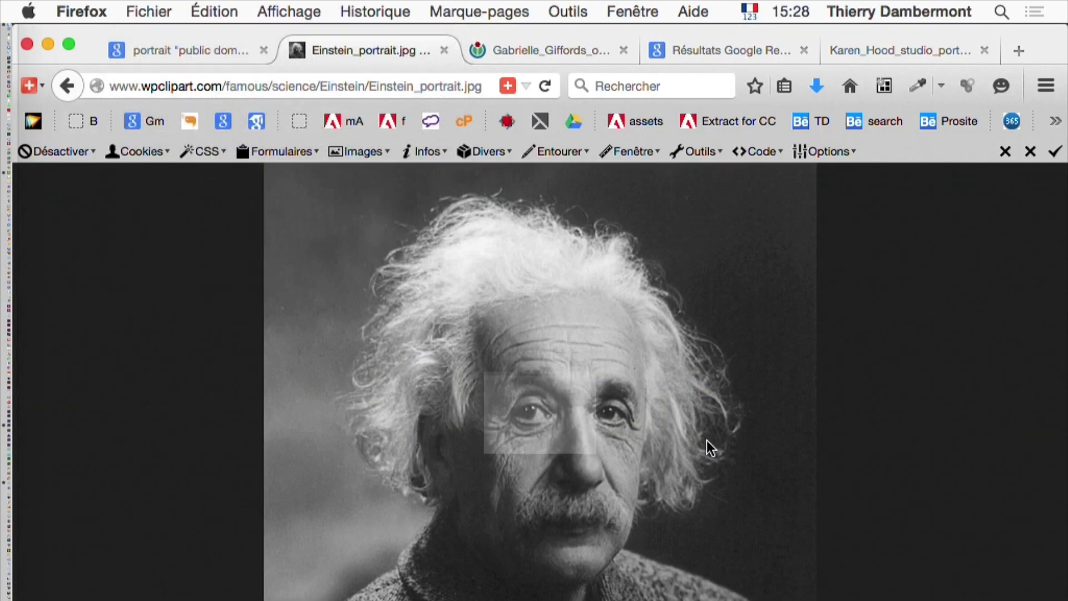
{"action": "key", "text": "super+n"}
{"action": "key", "text": "ctrl+super+f"}
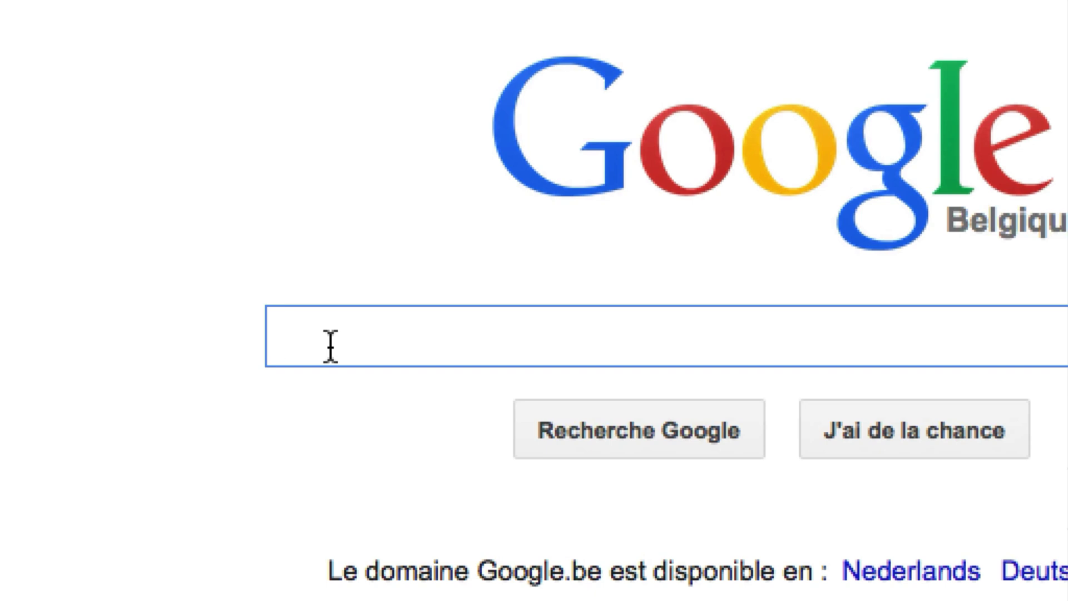
Search Google for "unsharp mask" and open the Wikipedia article on unsharp masking.
{"action": "type", "text": "unsharp"}
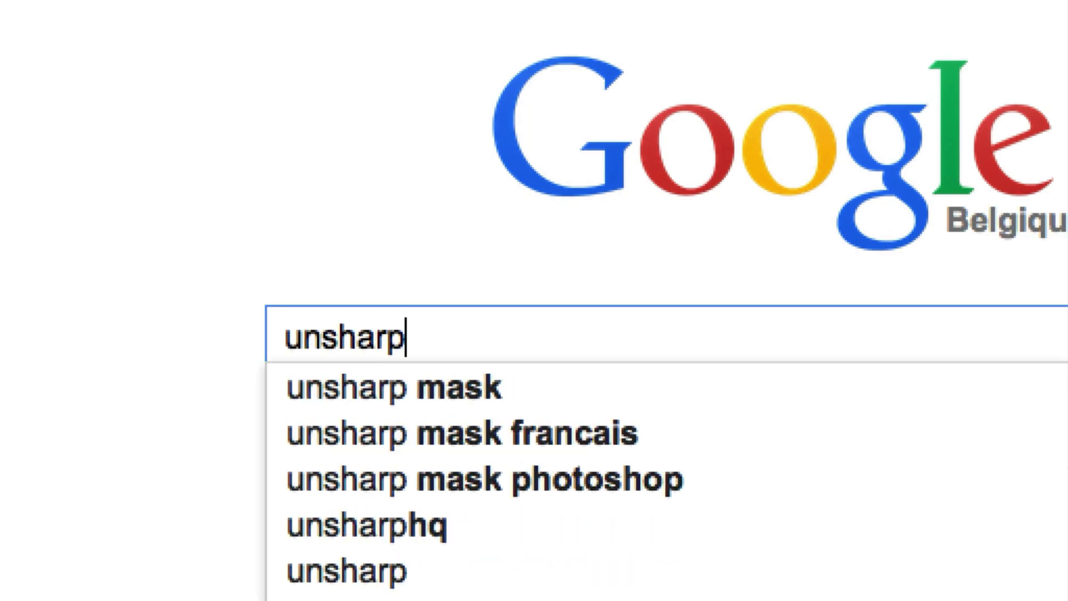
{"action": "left_click", "coordinate": [358, 385]}
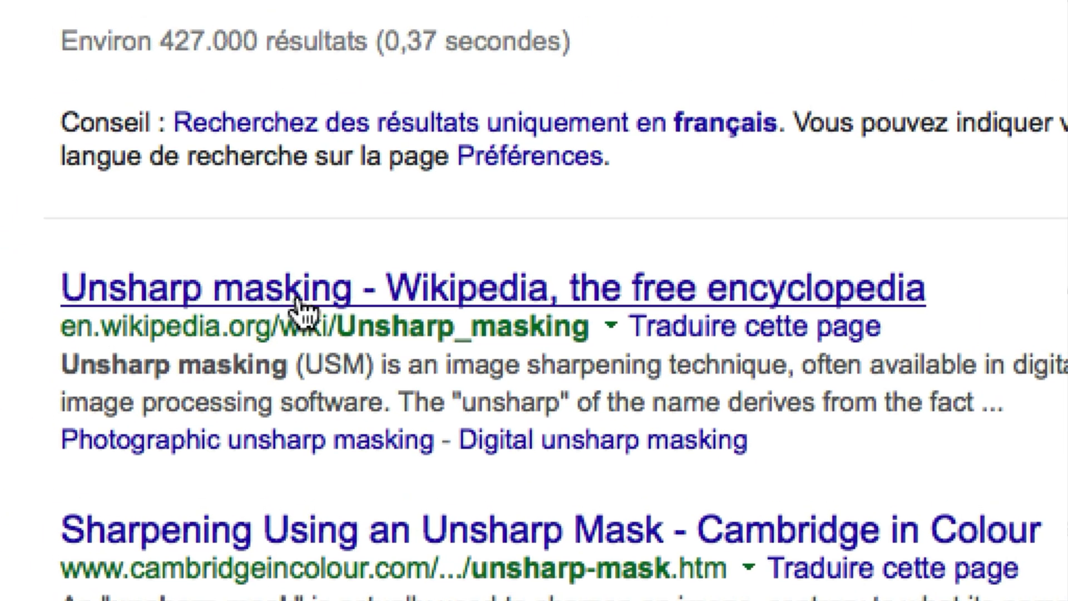
{"action": "left_click", "coordinate": [222, 183]}
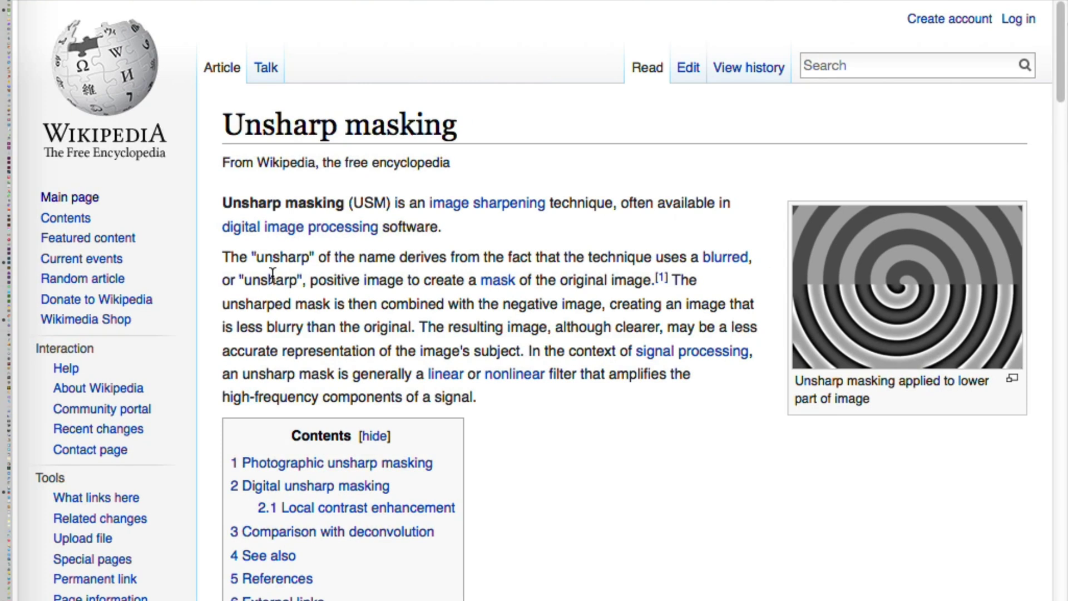
Look through the unsharp masking article, including its principle diagram, sharpened eye examples, three settings and references.
{"action": "scroll", "coordinate": [715, 375], "scroll_direction": "down", "scroll_amount": 10}
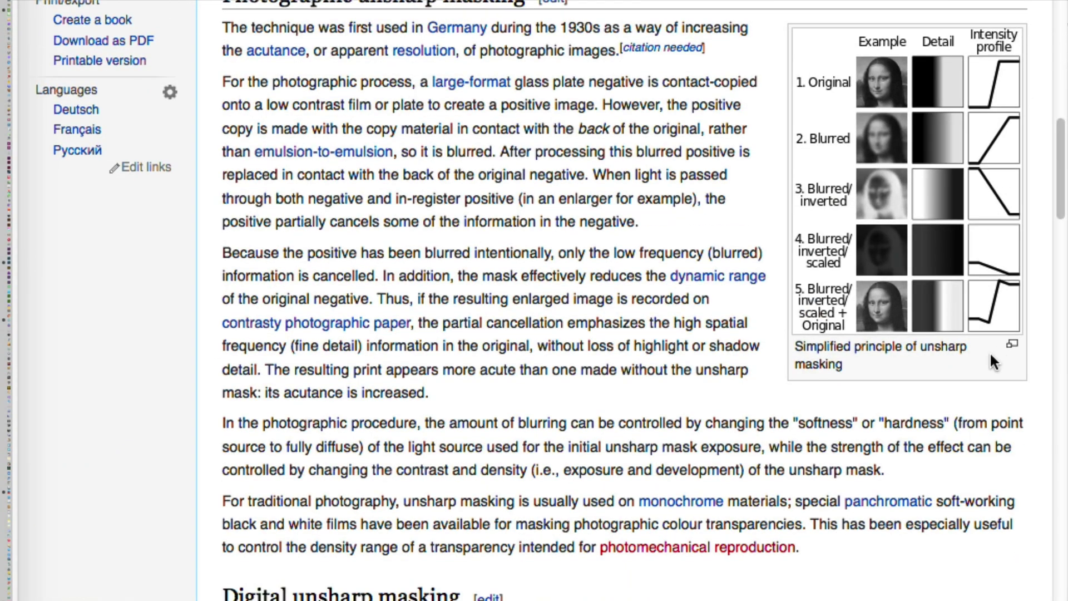
{"action": "scroll", "coordinate": [988, 356], "scroll_direction": "down", "scroll_amount": 10}
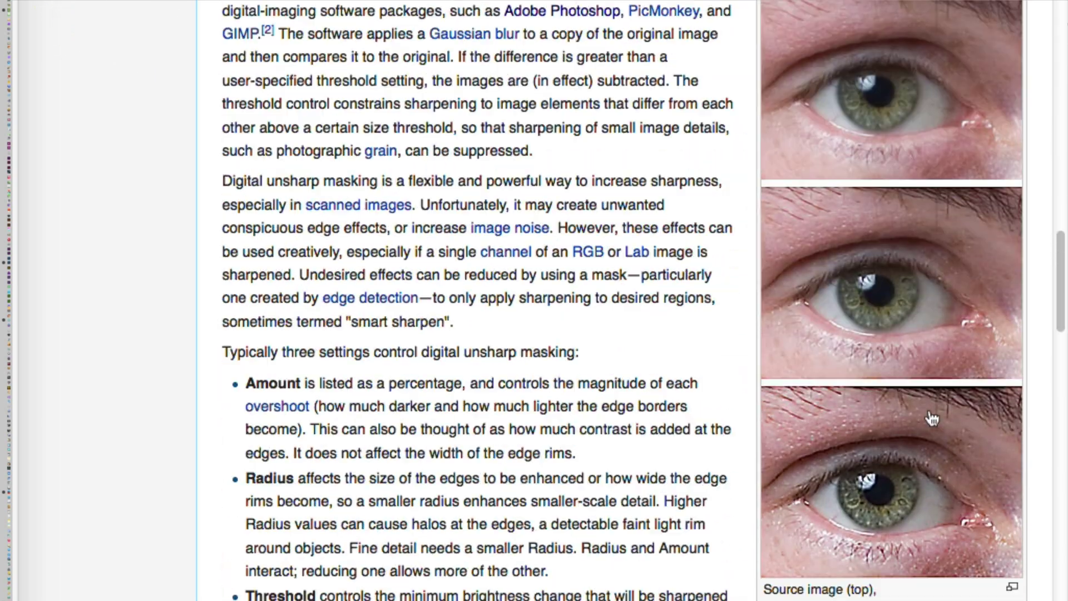
{"action": "scroll", "coordinate": [932, 418], "scroll_direction": "down", "scroll_amount": 5}
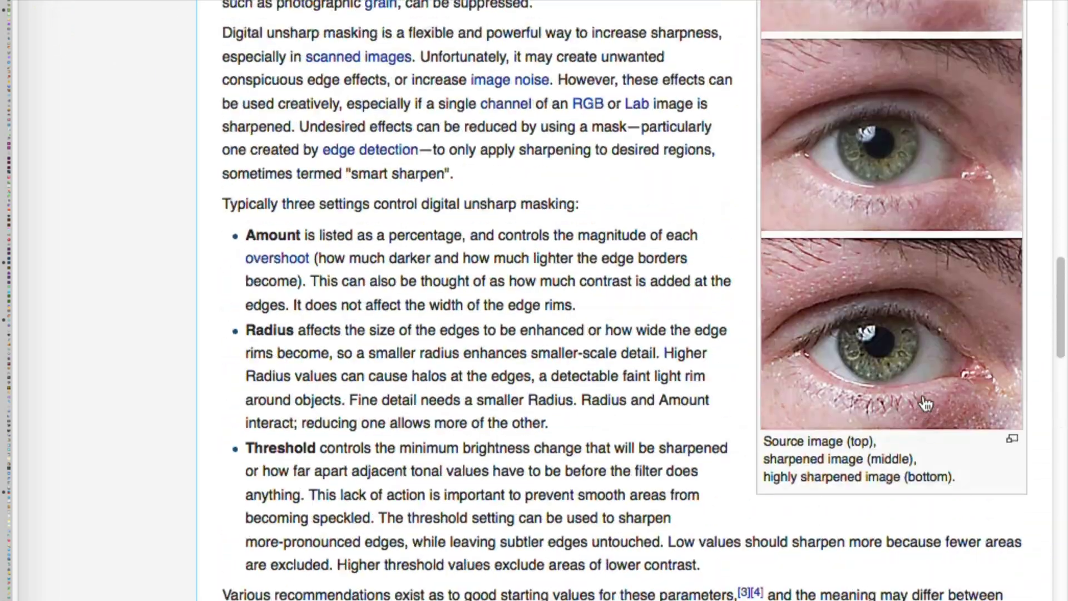
{"action": "scroll", "coordinate": [726, 461], "scroll_direction": "down", "scroll_amount": 3}
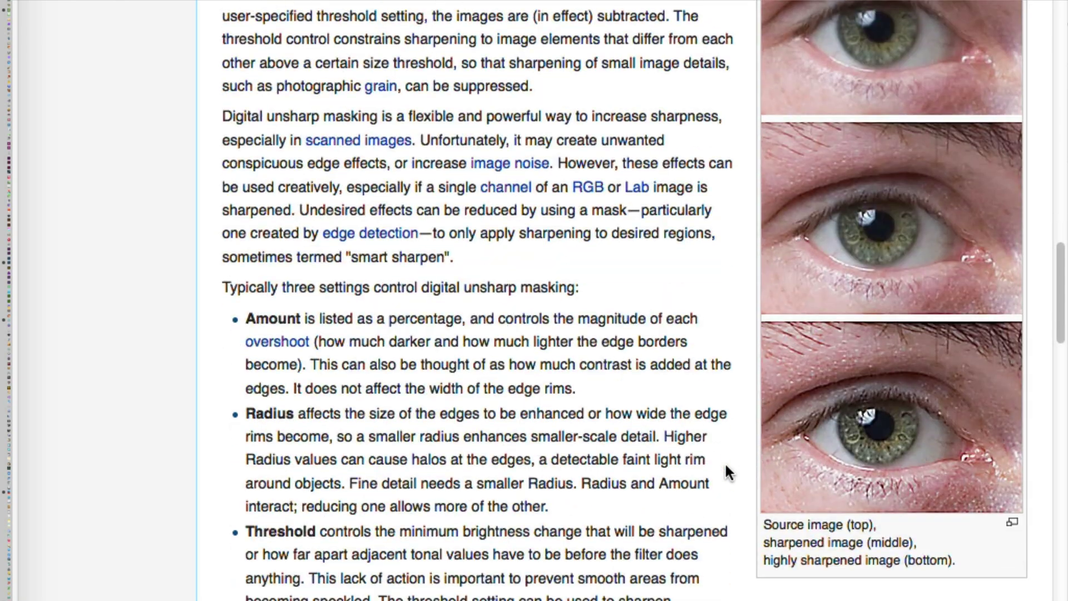
{"action": "scroll", "coordinate": [725, 470], "scroll_direction": "down", "scroll_amount": 20}
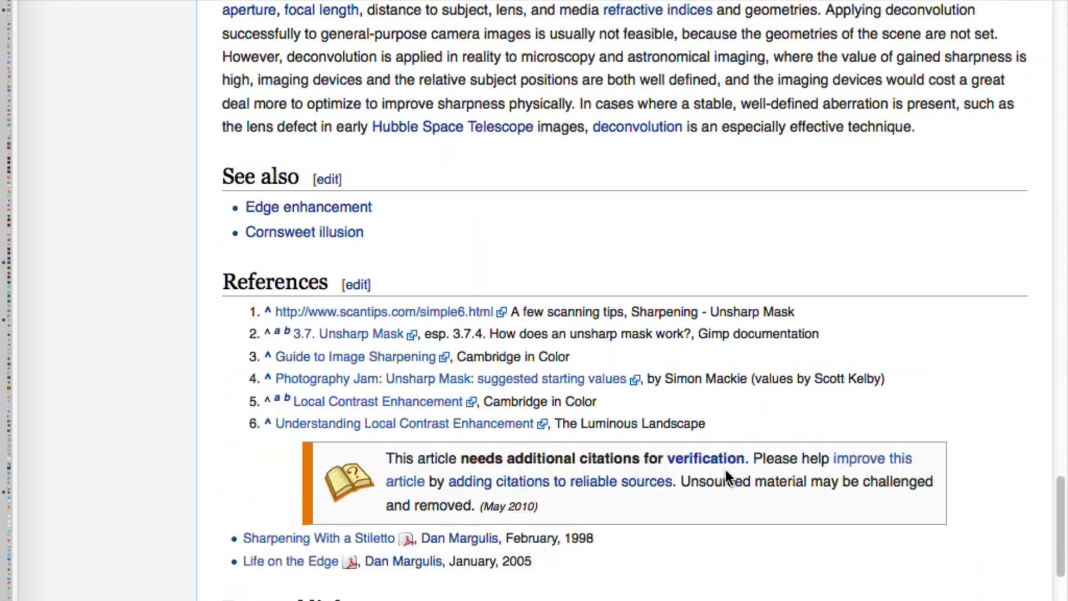
{"action": "scroll", "coordinate": [723, 469], "scroll_direction": "down", "scroll_amount": 1}
Switch back to Photoshop and examine the portrait's edge mask close up, then as a whole.
{"action": "key", "text": "super+Tab"}
{"action": "left_click", "coordinate": [306, 266]}
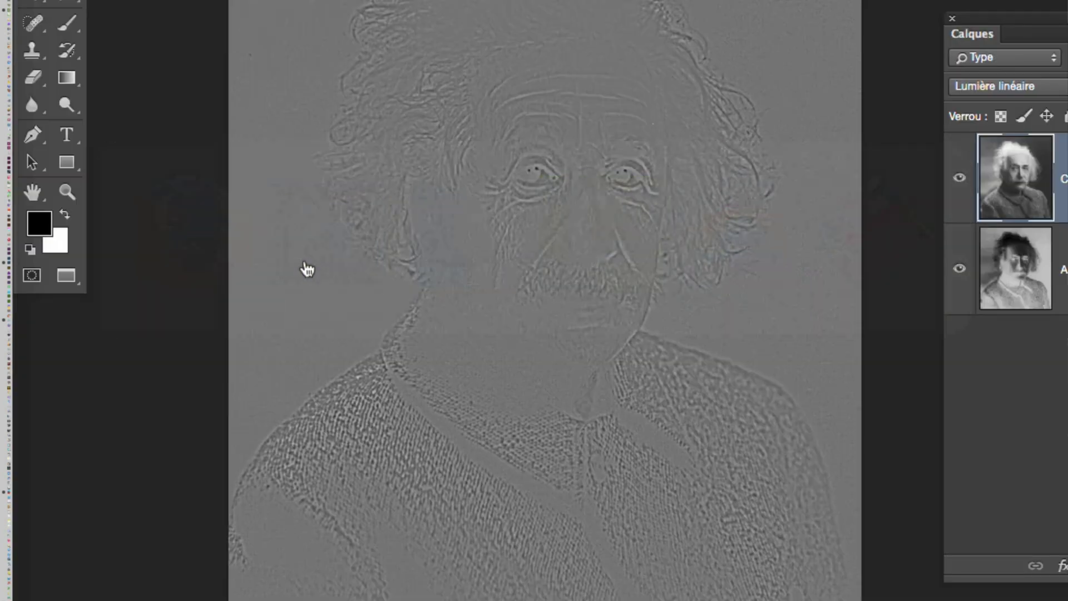
{"action": "left_click", "coordinate": [712, 183], "text": "super"}
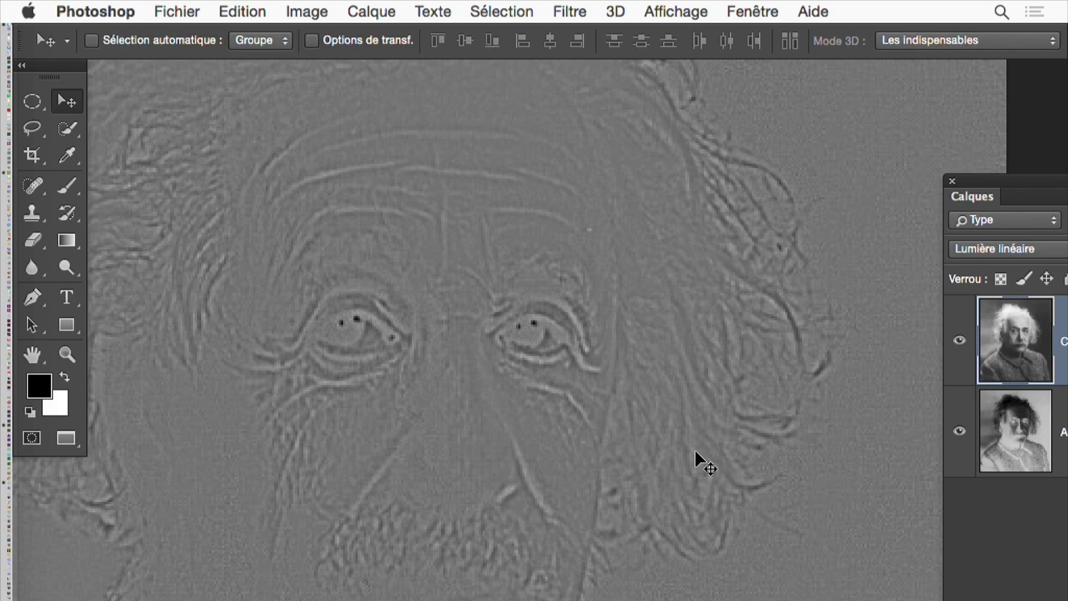
{"action": "left_click", "coordinate": [702, 474], "text": "alt+super"}
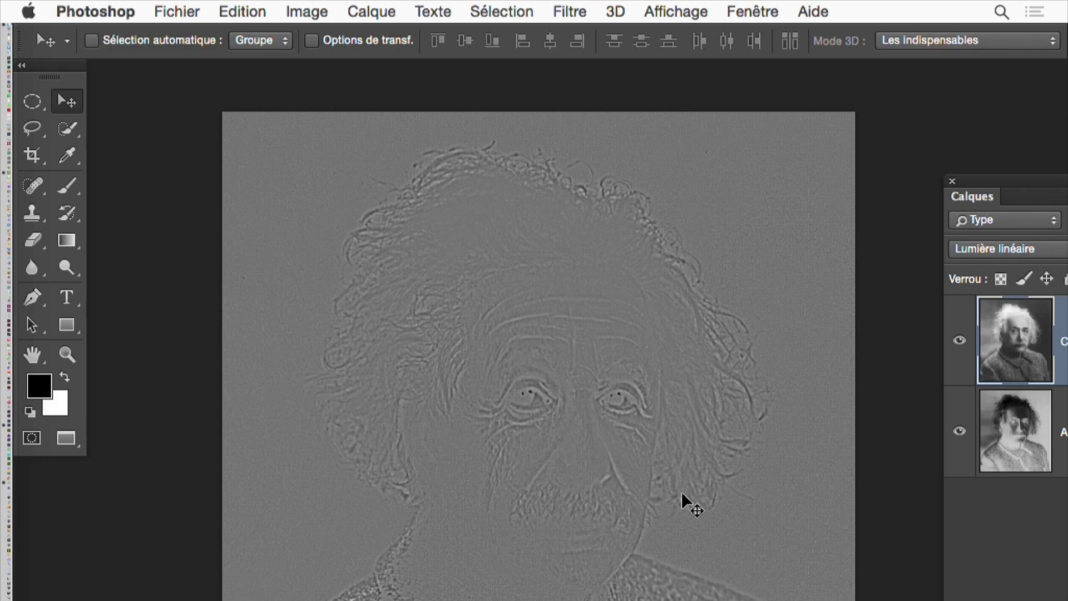
Return to Firefox and the Wikipedia article on unsharp masking.
{"action": "key", "text": "super"}
{"action": "key", "text": "super+Tab"}
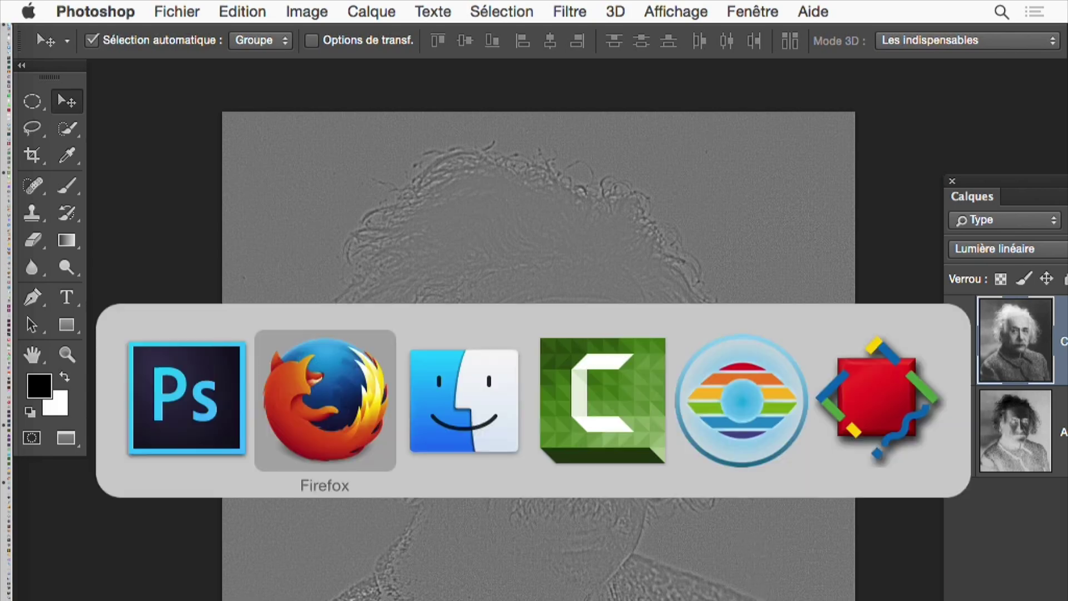
{"action": "left_click", "coordinate": [380, 426]}
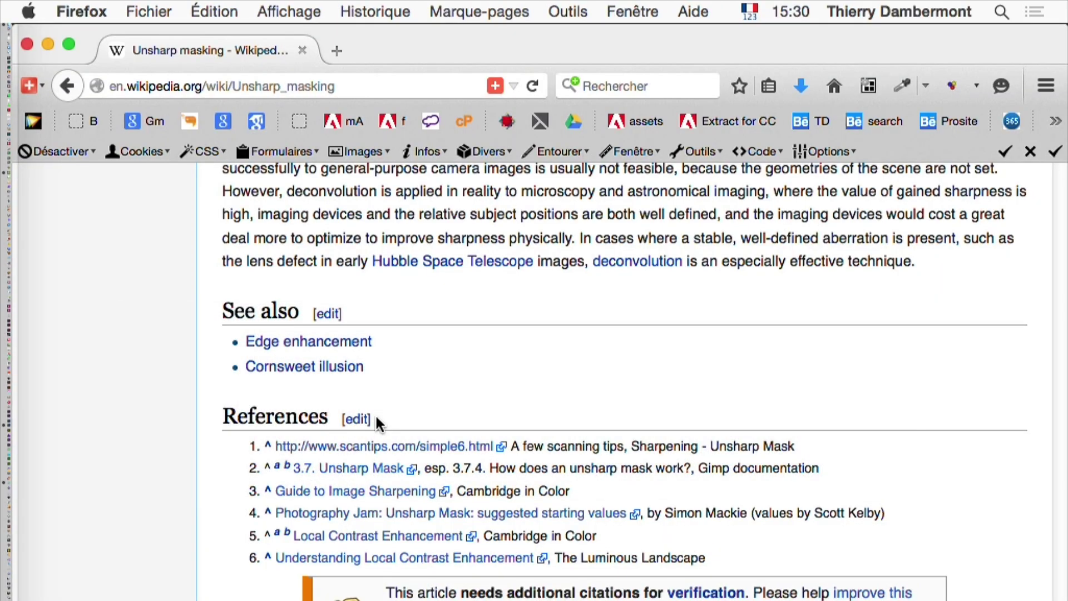
Switch back to Photoshop and go through the open documents to bring up the woman's colour portrait.
{"action": "key", "text": "super+Tab"}
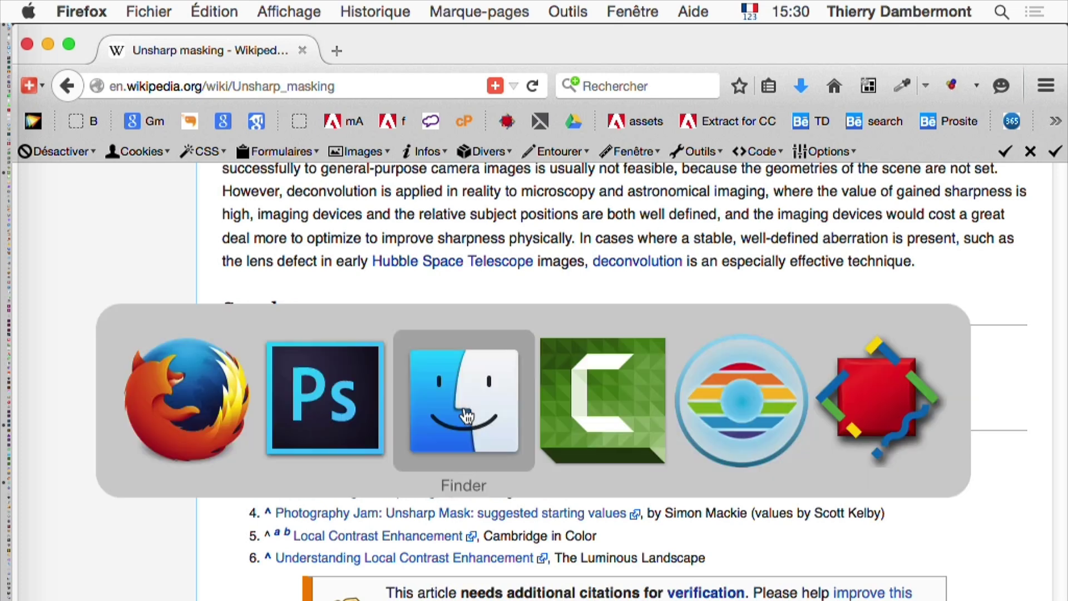
{"action": "left_click", "coordinate": [362, 425]}
{"action": "left_click", "coordinate": [763, 10]}
{"action": "left_click", "coordinate": [763, 10]}
{"action": "key", "text": "super+Tab"}
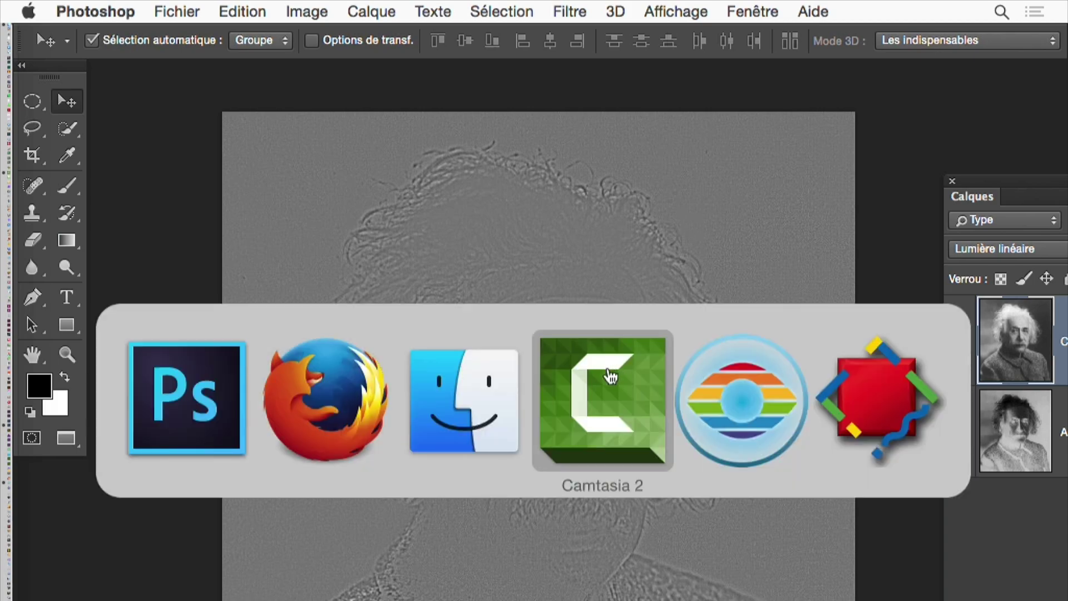
{"action": "left_click", "coordinate": [186, 418]}
{"action": "key", "text": "ctrl+Tab"}
{"action": "key", "text": "ctrl+Tab"}
{"action": "key", "text": "ctrl+Tab"}
{"action": "key", "text": "ctrl+Tab"}
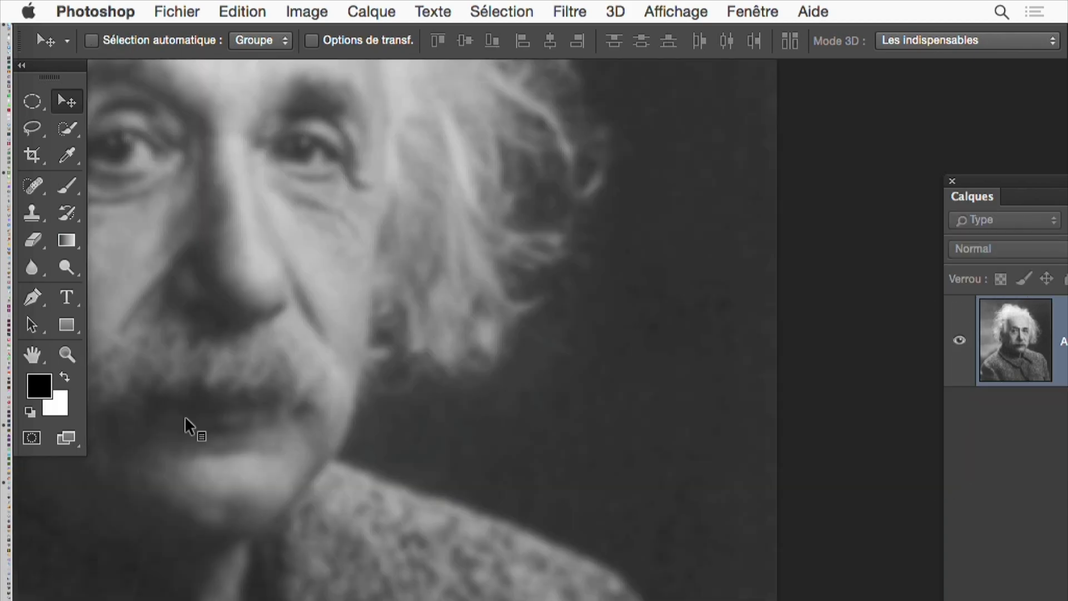
{"action": "key", "text": "ctrl+Tab"}
{"action": "key", "text": "ctrl+Tab"}
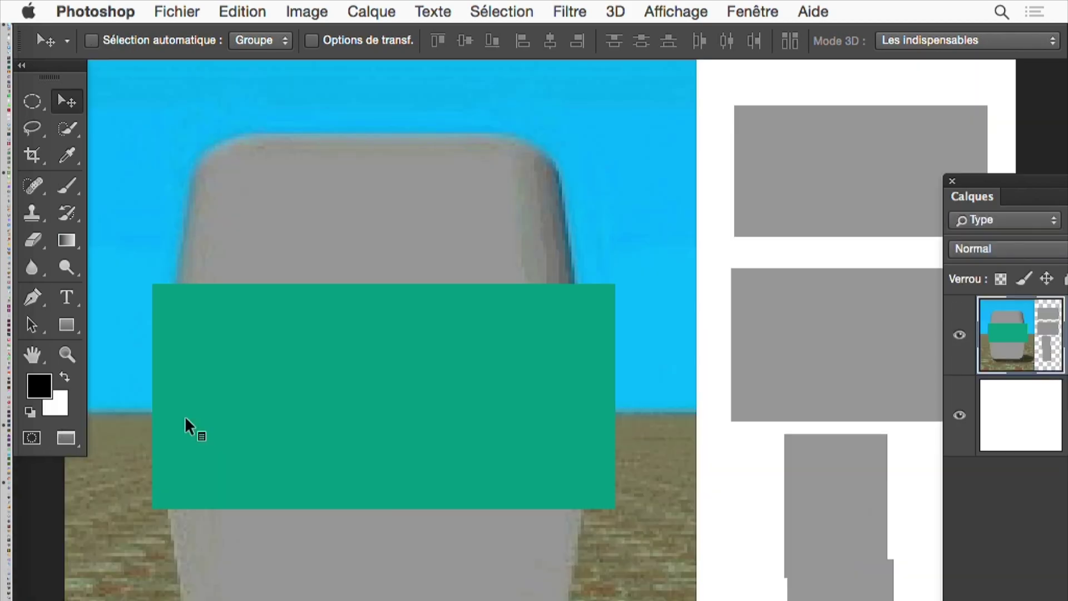
Examine the portrait's face close up, from the eyes down to the skin around the nose and lips.
{"action": "left_click", "coordinate": [594, 387]}
{"action": "left_click", "coordinate": [572, 417], "text": "alt"}
{"action": "left_click", "coordinate": [584, 405]}
{"action": "left_click", "coordinate": [589, 401]}
{"action": "left_click", "coordinate": [585, 392]}
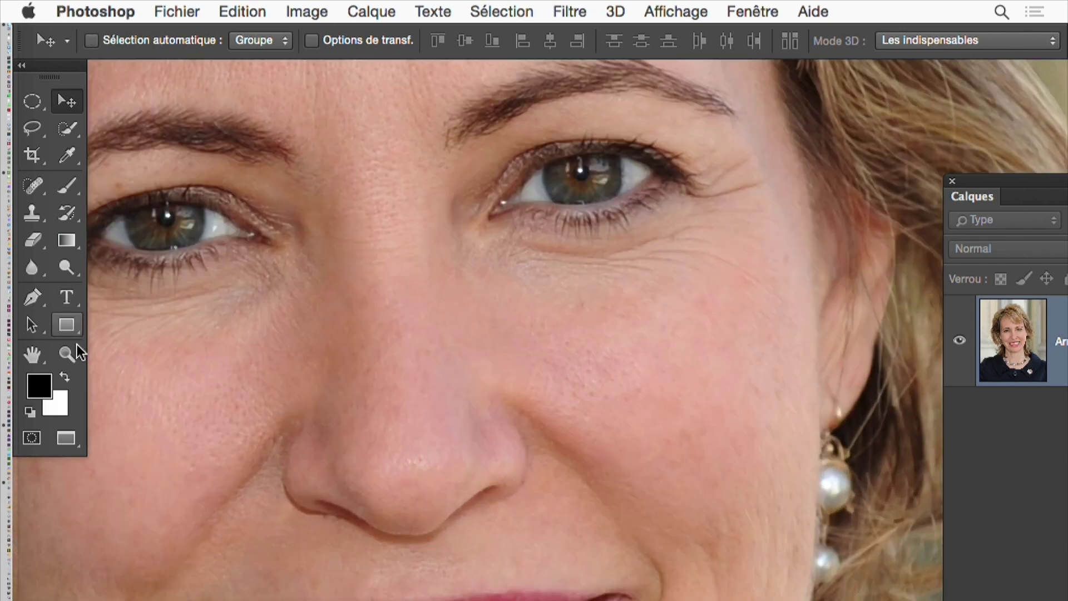
{"action": "left_click", "coordinate": [67, 354]}
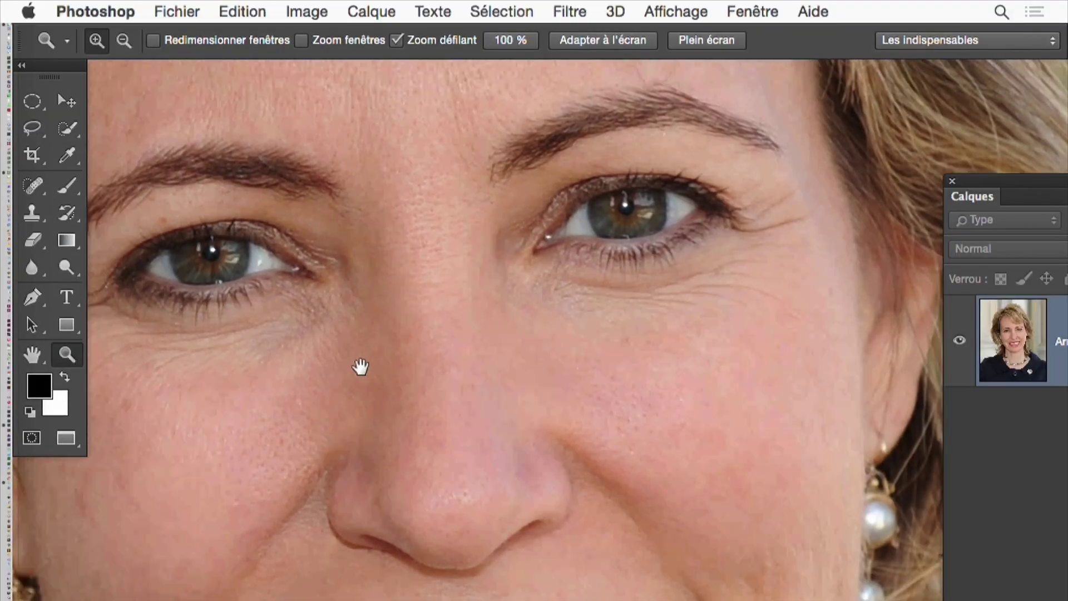
{"action": "left_click_drag", "start_coordinate": [819, 374], "coordinate": [1003, 204]}
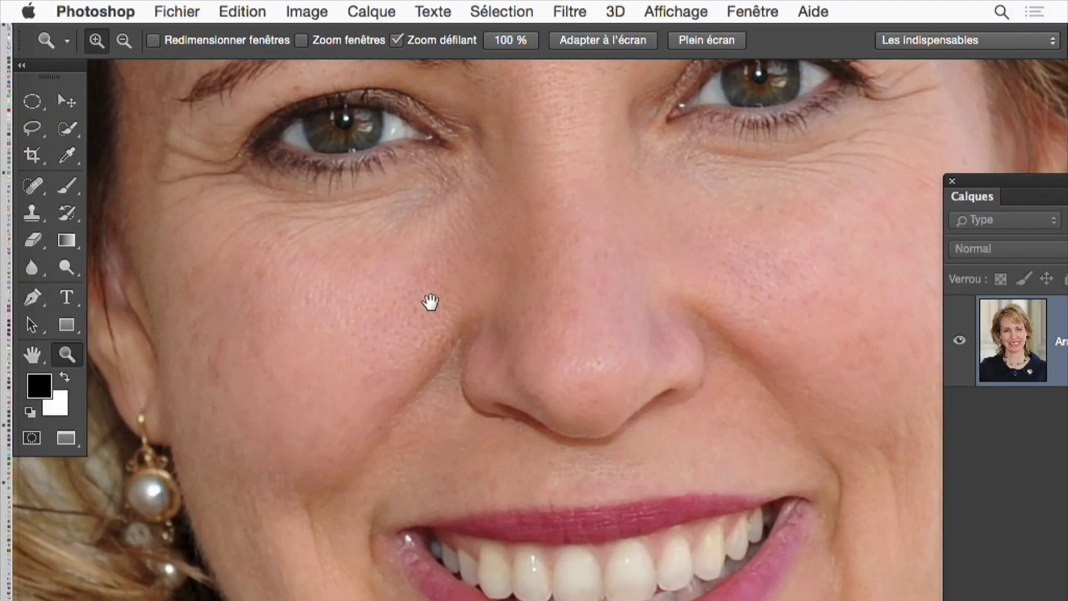
{"action": "scroll", "coordinate": [430, 302], "scroll_direction": "down", "scroll_amount": 2}
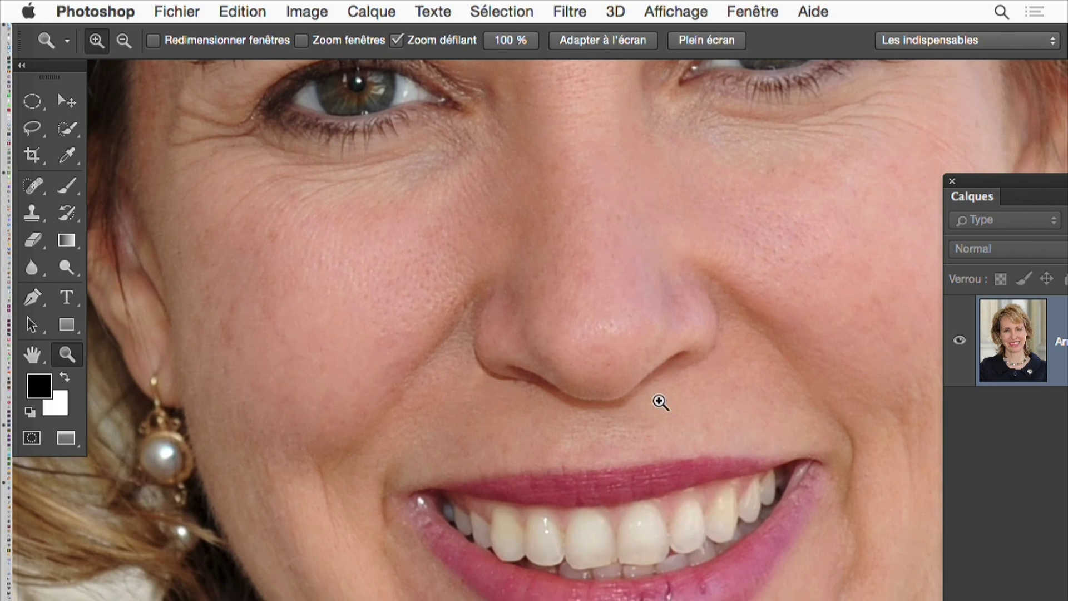
{"action": "left_click", "coordinate": [661, 402]}
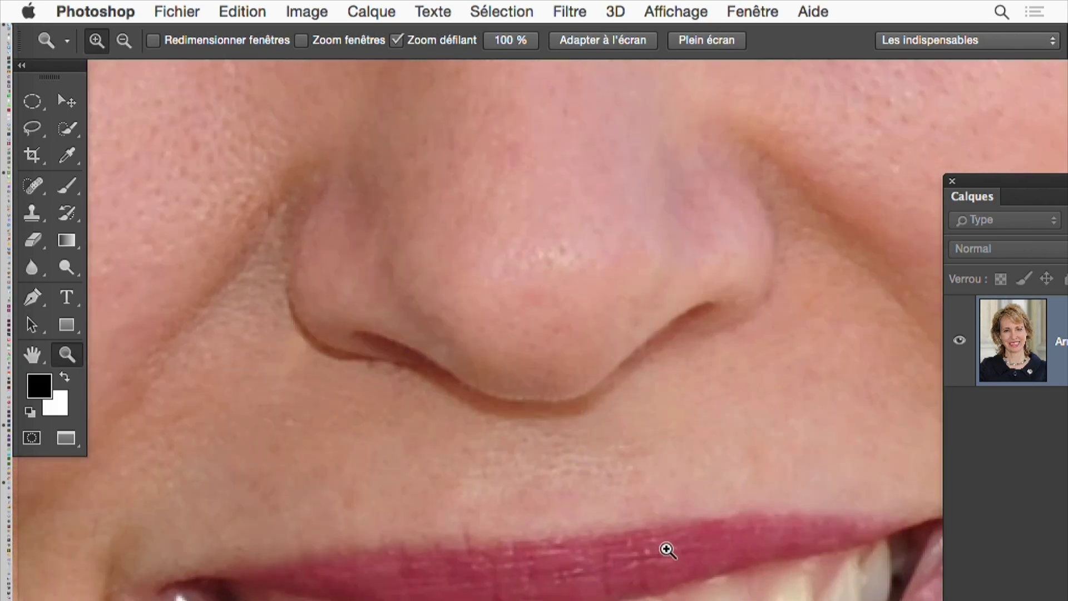
{"action": "scroll", "coordinate": [667, 550], "scroll_direction": "right", "scroll_amount": 5}
{"action": "scroll", "coordinate": [667, 550], "scroll_direction": "down", "scroll_amount": 2}
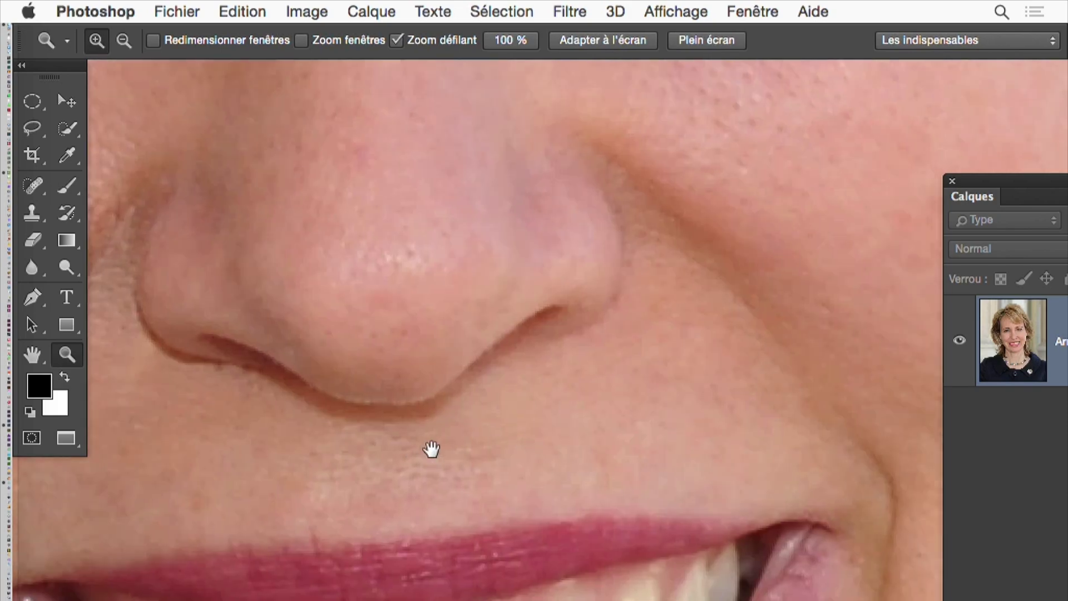
Move the Layers panel beside the face and convert the portrait's background layer to a smart object.
{"action": "left_click", "coordinate": [569, 11]}
{"action": "left_click", "coordinate": [908, 384]}
{"action": "left_click_drag", "start_coordinate": [992, 178], "coordinate": [677, 119]}
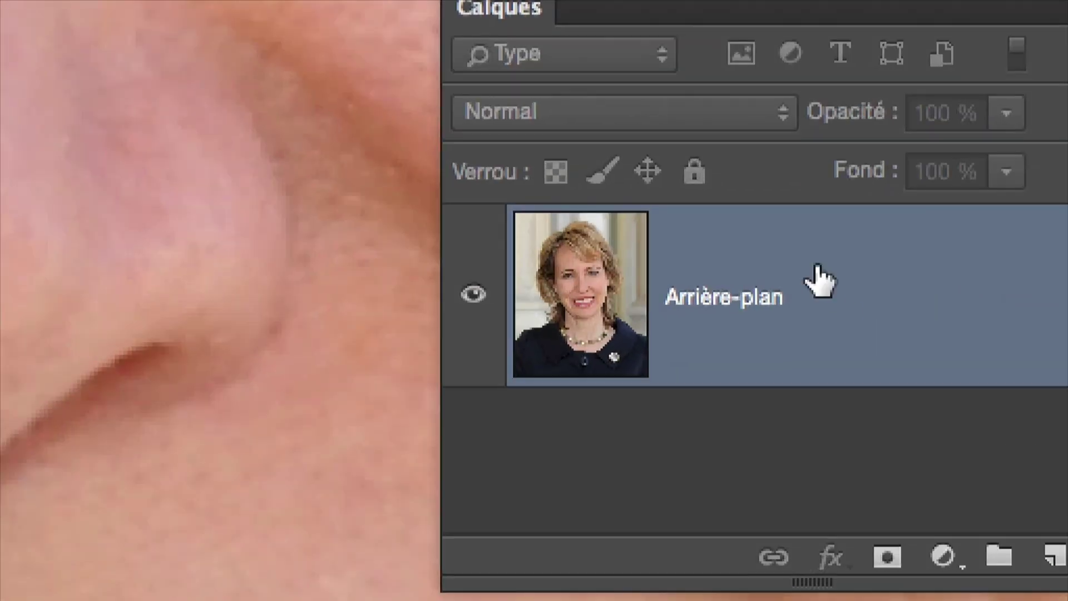
{"action": "right_click", "coordinate": [819, 281]}
{"action": "left_click", "coordinate": [654, 459]}
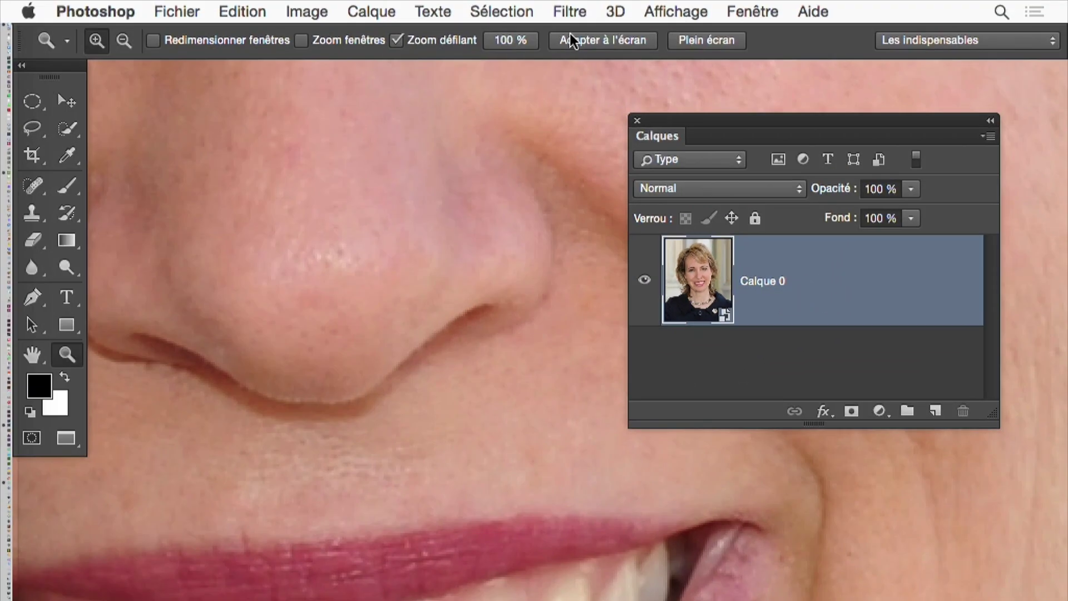
Apply the Accentuation sharpening filter to the smart object with gain 125%, radius 648,7 pixels and threshold 0.
{"action": "left_click", "coordinate": [570, 12]}
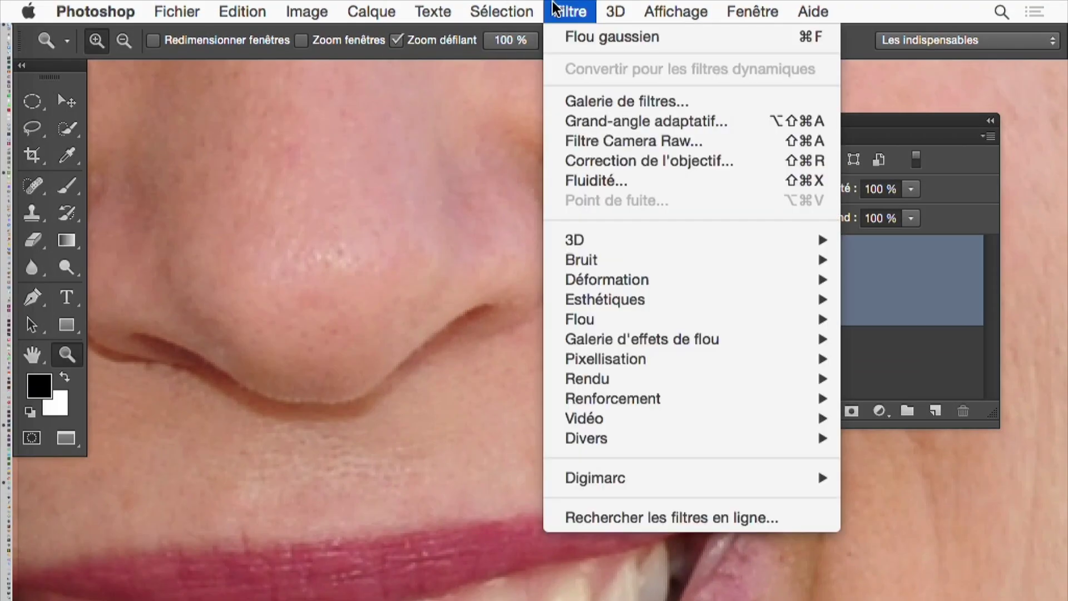
{"action": "mouse_move", "coordinate": [613, 384]}
{"action": "mouse_move", "coordinate": [699, 399]}
{"action": "left_click", "coordinate": [955, 398]}
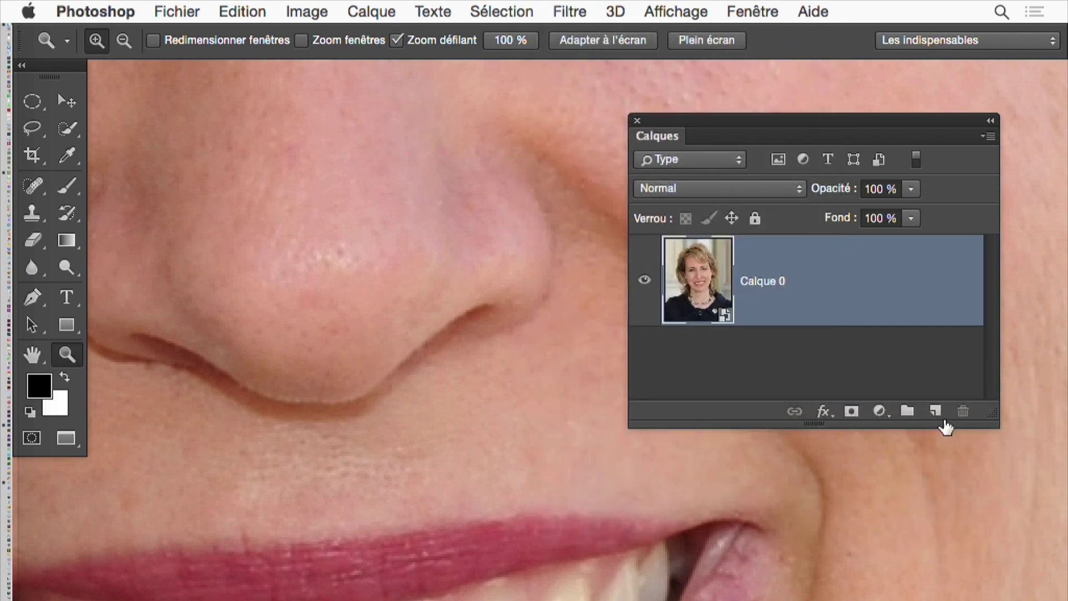
{"action": "left_click", "coordinate": [961, 106]}
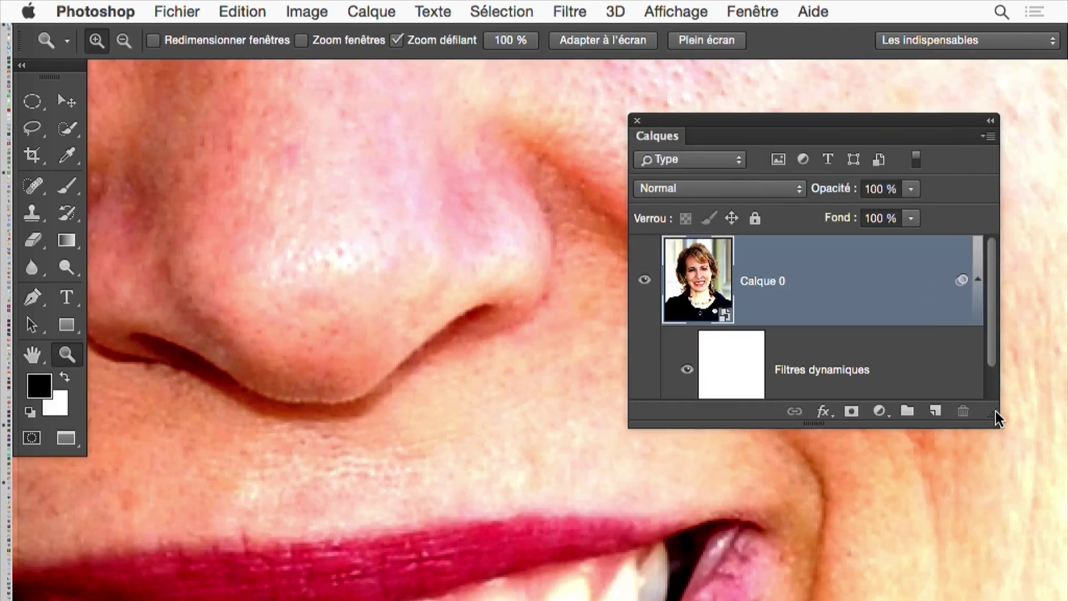
Enlarge the Layers panel and toggle the Accentuation smart filter's visibility to compare the portrait before and after.
{"action": "left_click_drag", "start_coordinate": [992, 416], "coordinate": [1038, 600]}
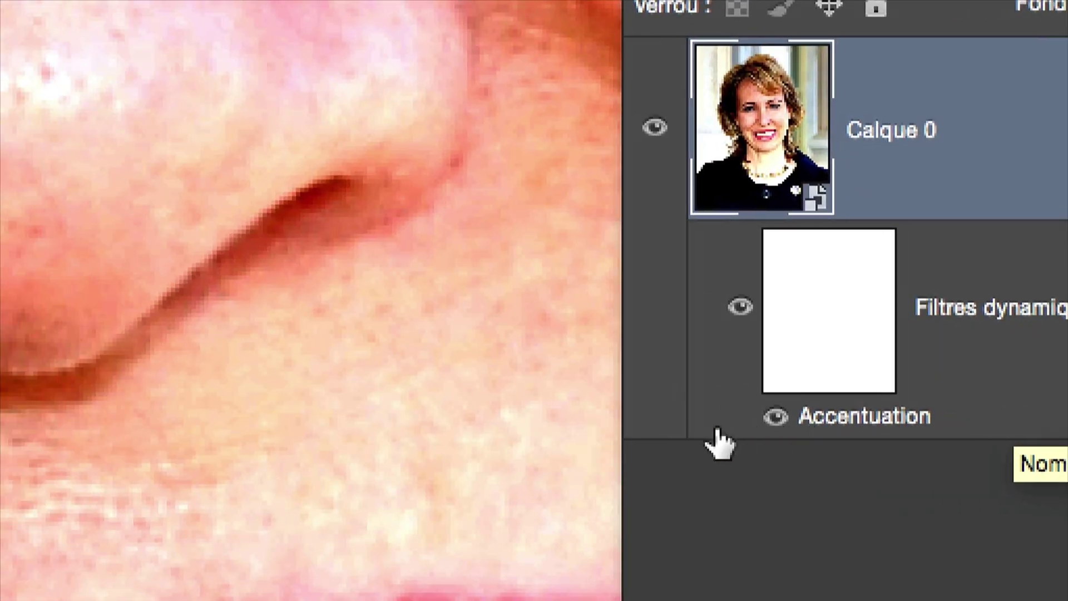
{"action": "left_click", "coordinate": [776, 417]}
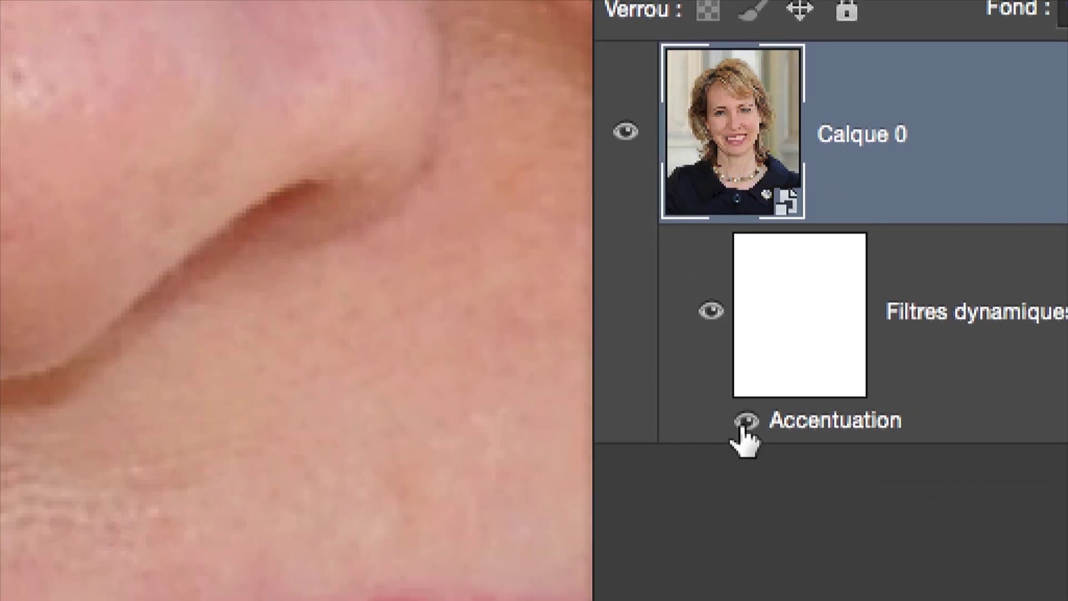
{"action": "left_click", "coordinate": [776, 417]}
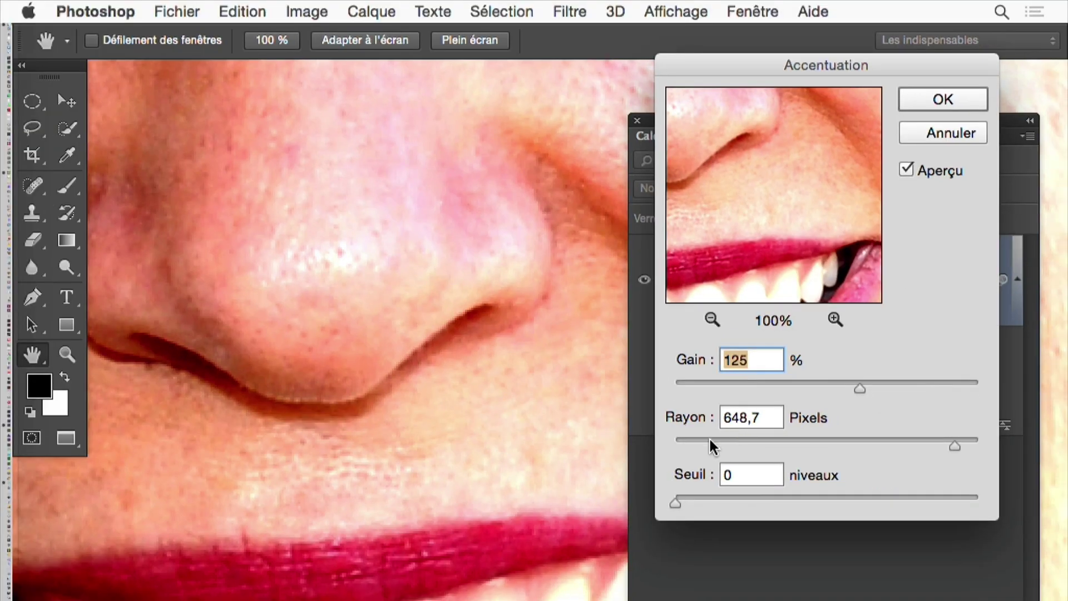
Try the Accentuation filter from its minimum settings up to a gain of 177% and a radius of 2,5 pixels.
{"action": "left_click_drag", "start_coordinate": [711, 445], "coordinate": [648, 429]}
{"action": "left_click_drag", "start_coordinate": [684, 388], "coordinate": [669, 463]}
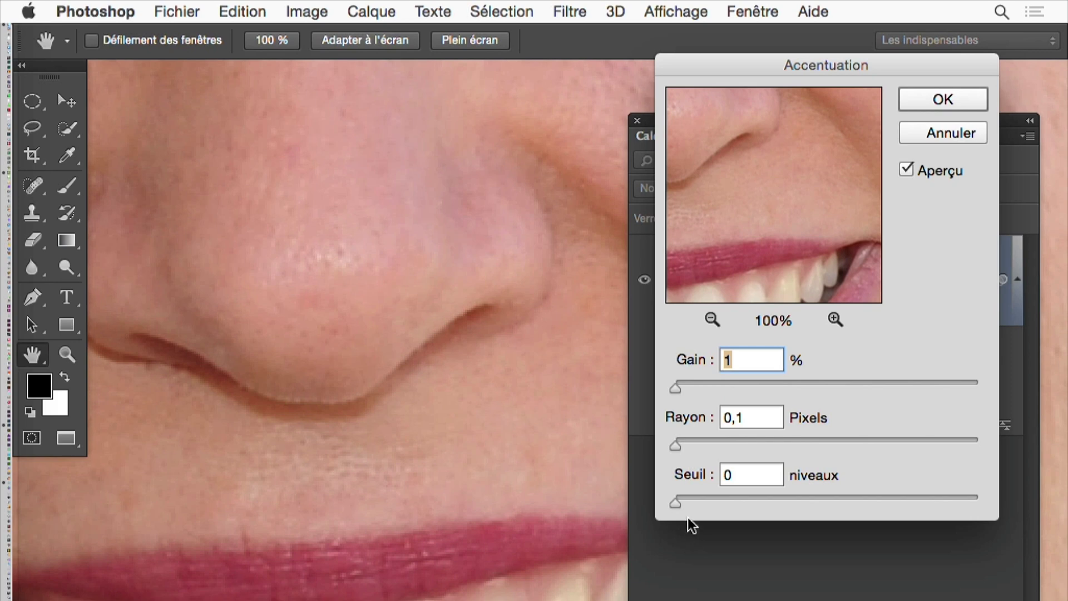
{"action": "left_click_drag", "start_coordinate": [681, 443], "coordinate": [693, 444]}
{"action": "left_click_drag", "start_coordinate": [727, 388], "coordinate": [823, 376]}
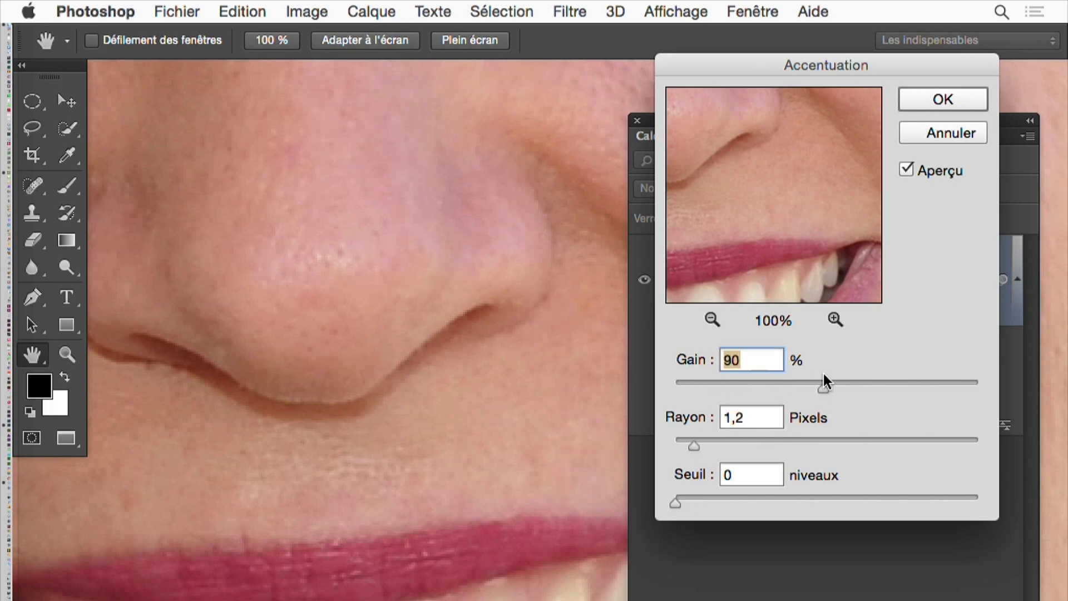
{"action": "left_click_drag", "start_coordinate": [882, 383], "coordinate": [902, 388]}
{"action": "left_click", "coordinate": [709, 444]}
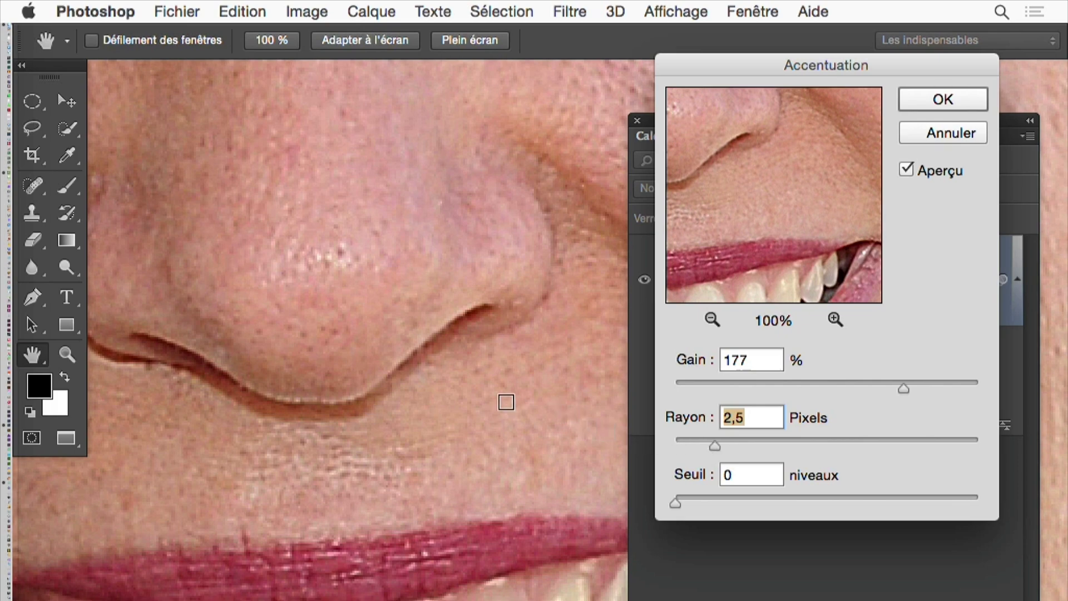
Examine the sharpened skin and contours around the nose, at close range and across the whole face.
{"action": "left_click_drag", "start_coordinate": [369, 308], "coordinate": [399, 326]}
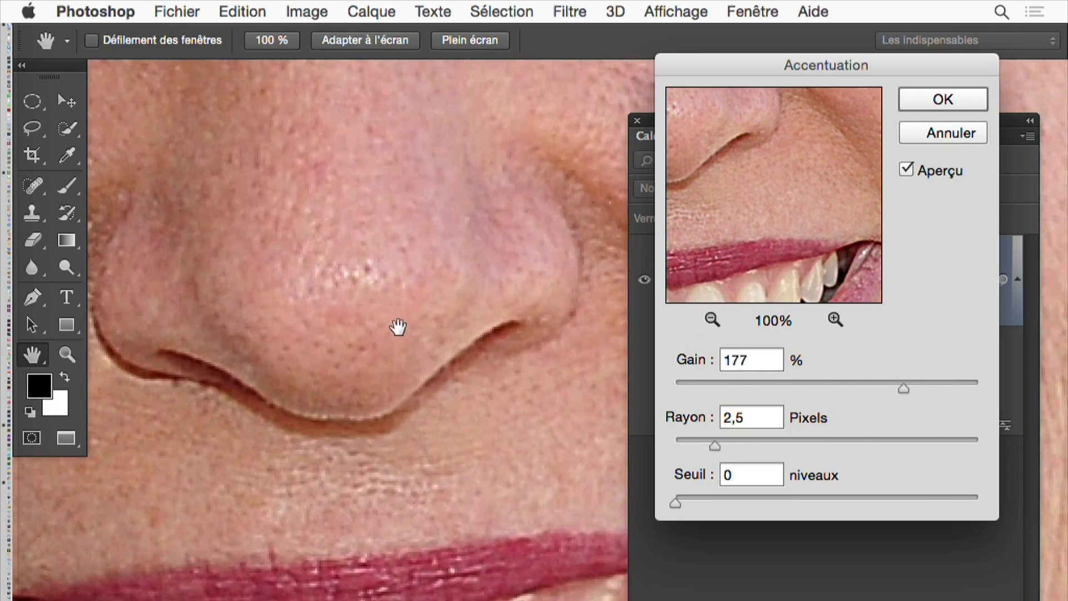
{"action": "left_click", "coordinate": [419, 450], "text": "alt"}
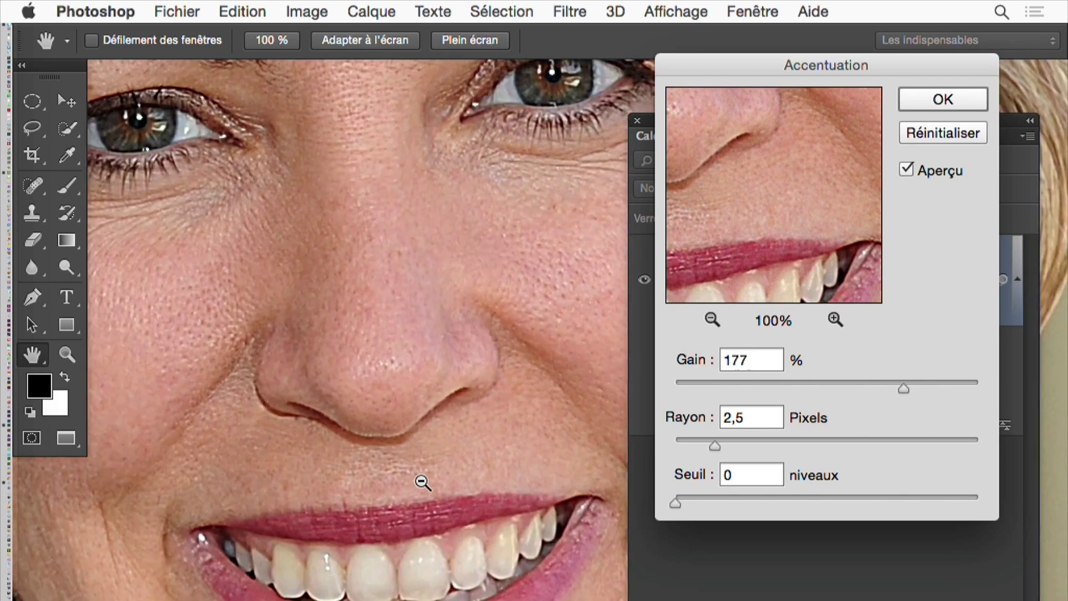
{"action": "left_click", "coordinate": [390, 357], "text": "super"}
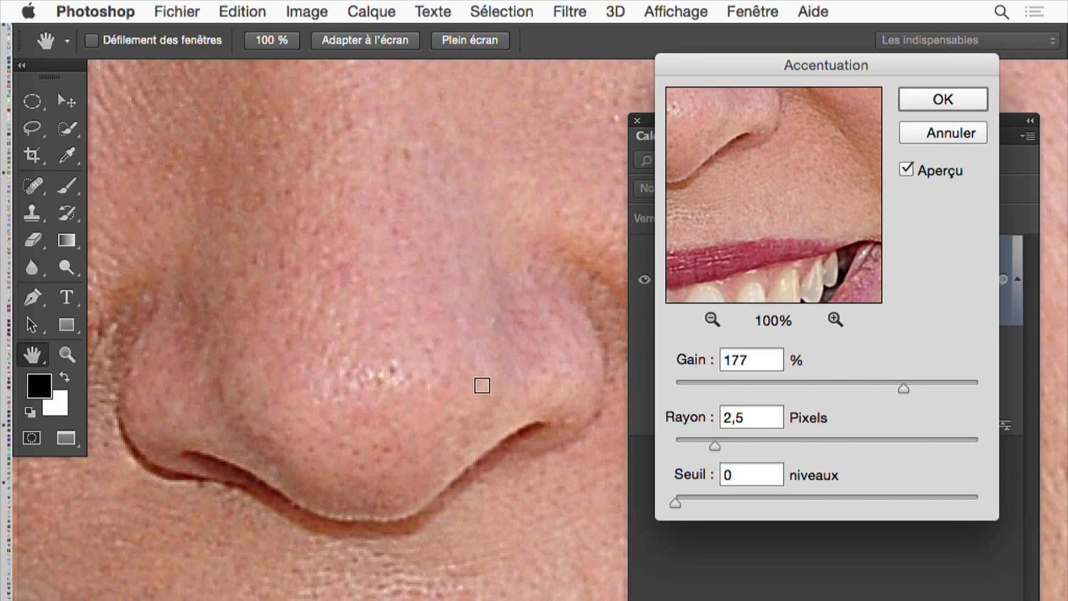
{"action": "left_click", "coordinate": [509, 469], "text": "alt"}
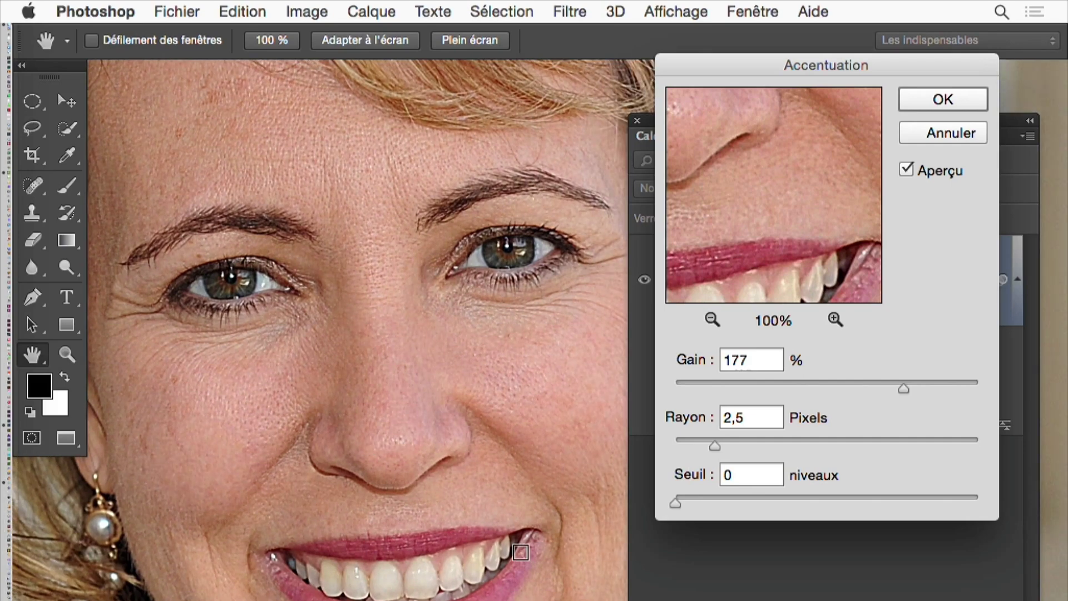
{"action": "left_click", "coordinate": [341, 327], "text": "super"}
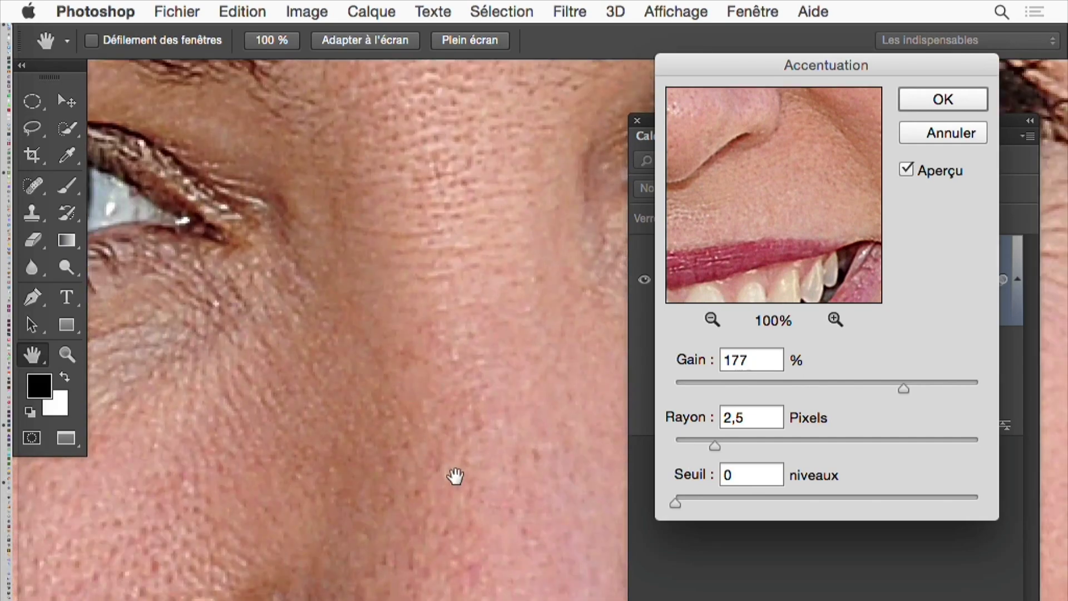
{"action": "left_click_drag", "start_coordinate": [463, 474], "coordinate": [288, 349]}
{"action": "left_click_drag", "start_coordinate": [309, 443], "coordinate": [315, 362]}
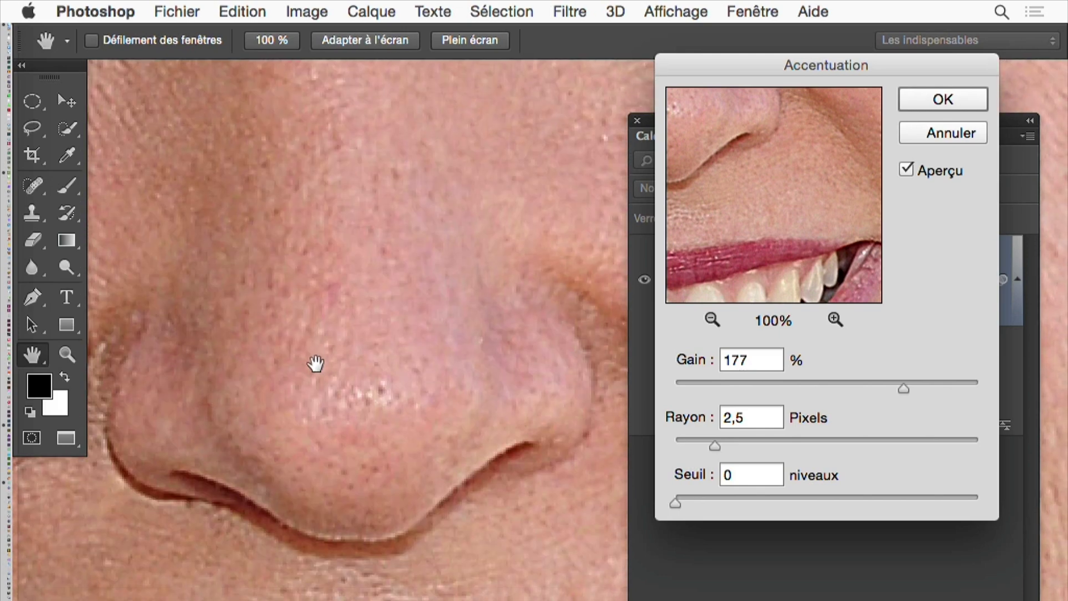
{"action": "left_click", "coordinate": [354, 388], "text": "alt"}
{"action": "left_click", "coordinate": [351, 386], "text": "alt"}
{"action": "left_click", "coordinate": [436, 484], "text": "super"}
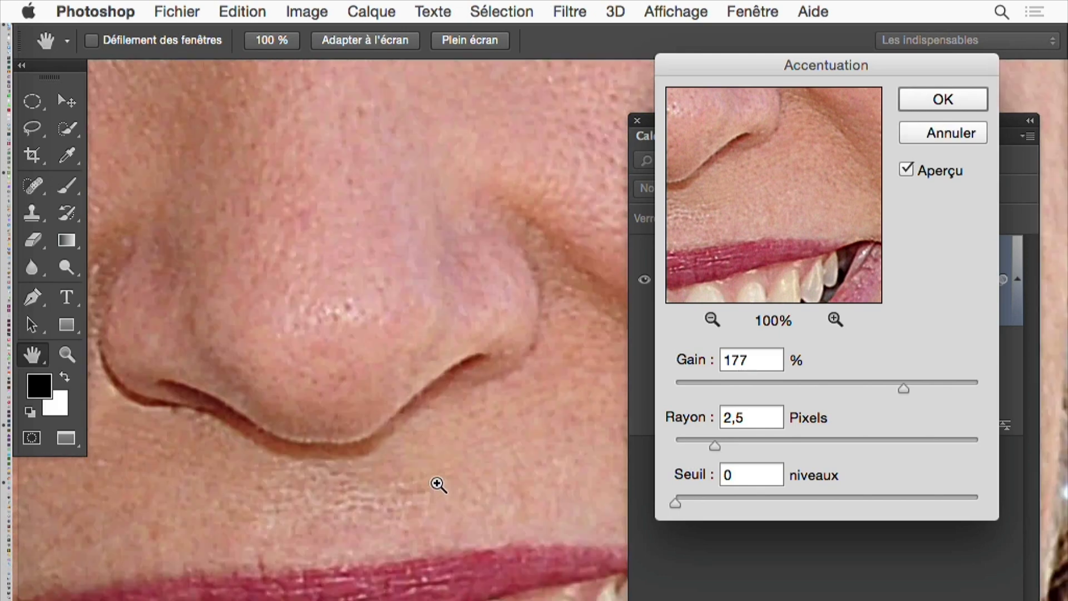
{"action": "left_click", "coordinate": [456, 512], "text": "super"}
{"action": "left_click_drag", "start_coordinate": [471, 535], "coordinate": [545, 529]}
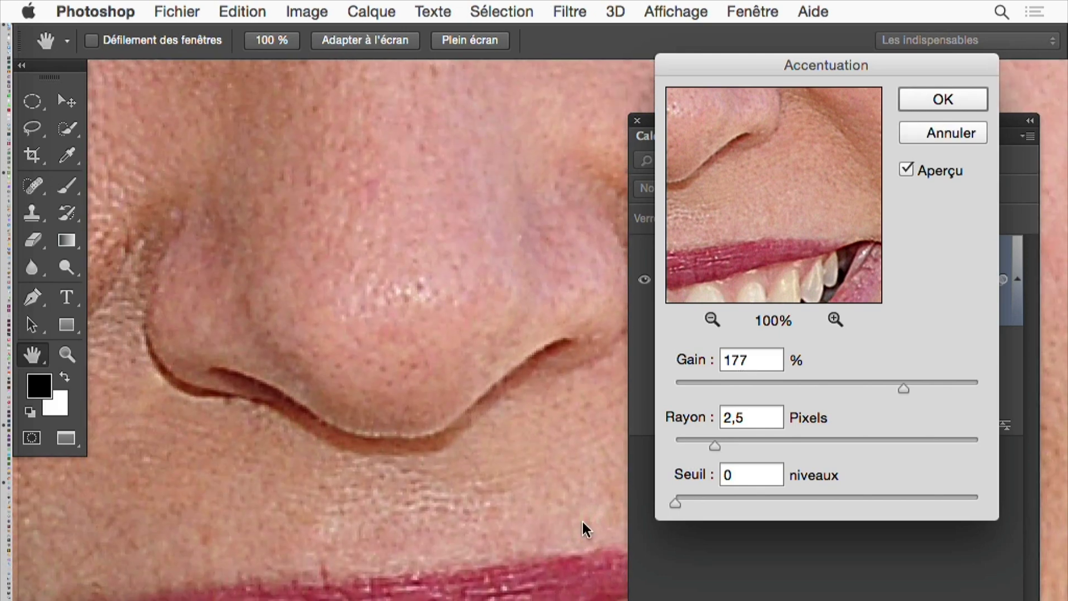
Try raising the filter's threshold to 20 levels to limit the sharpening of the skin.
{"action": "left_click", "coordinate": [699, 496]}
{"action": "left_click_drag", "start_coordinate": [699, 495], "coordinate": [669, 494]}
{"action": "left_click", "coordinate": [697, 497]}
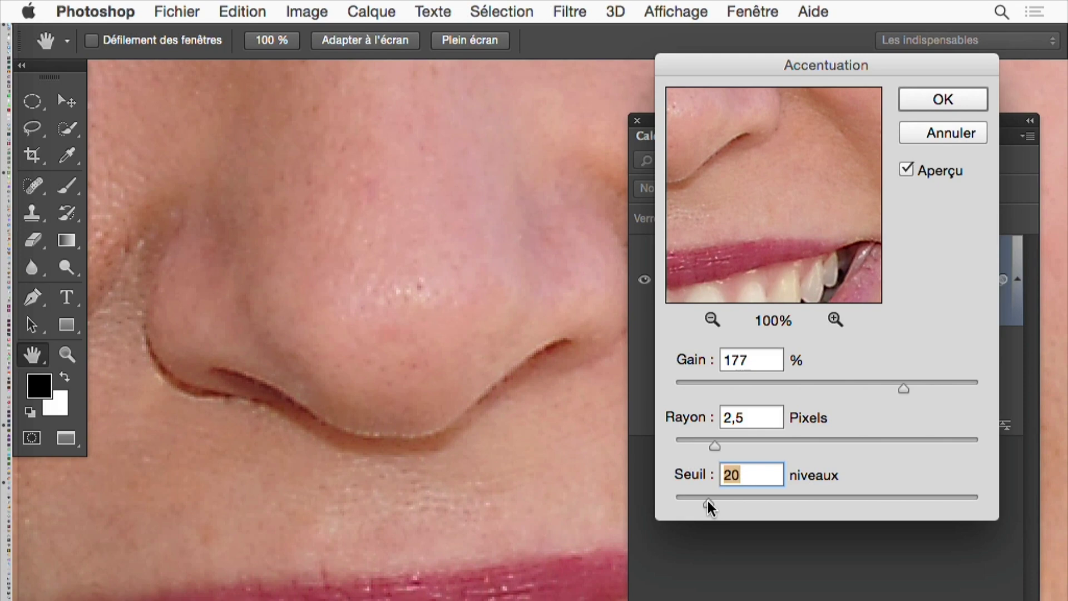
{"action": "key", "text": "alt"}
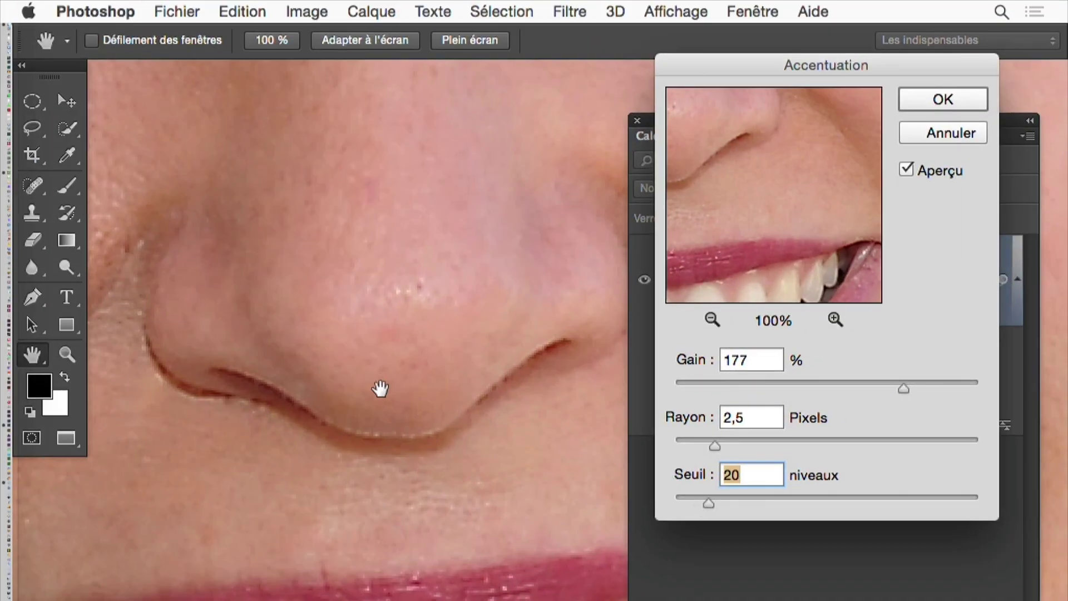
Inspect the sharpened eye and eyebrow close up, set the threshold to 0 and discard the Accentuation changes.
{"action": "left_click_drag", "start_coordinate": [378, 384], "coordinate": [371, 561]}
{"action": "left_click", "coordinate": [411, 541], "text": "alt"}
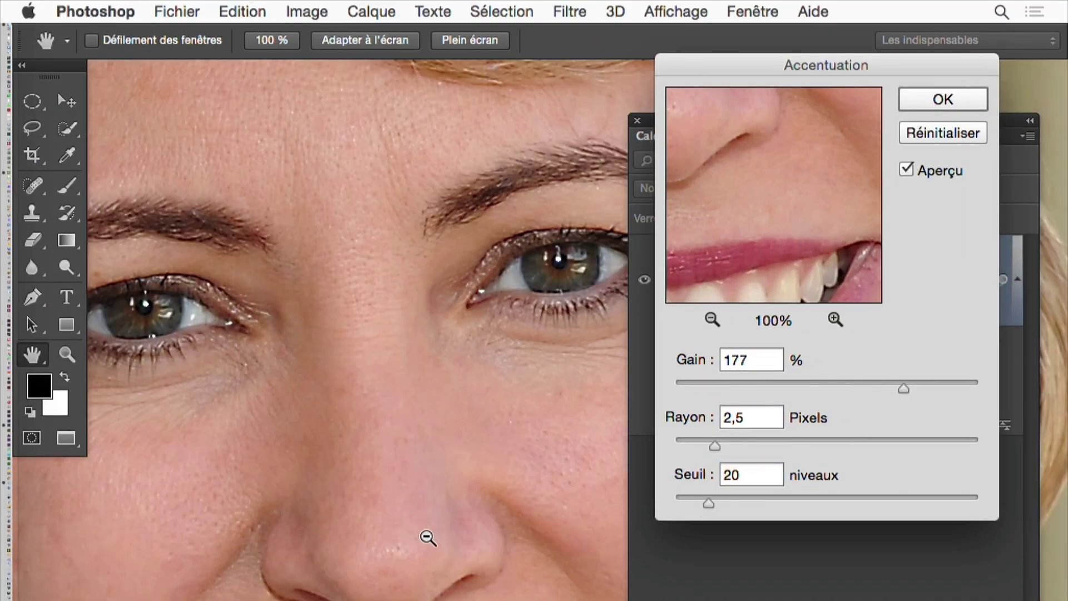
{"action": "left_click_drag", "start_coordinate": [403, 484], "coordinate": [542, 600]}
{"action": "left_click", "coordinate": [293, 476], "text": "super"}
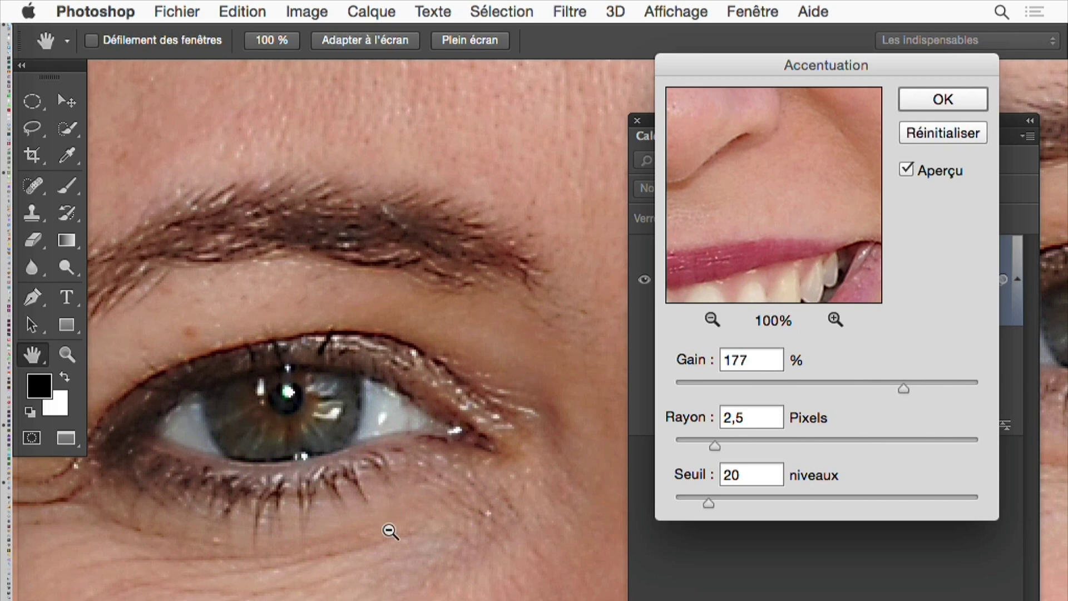
{"action": "left_click_drag", "start_coordinate": [689, 496], "coordinate": [635, 492]}
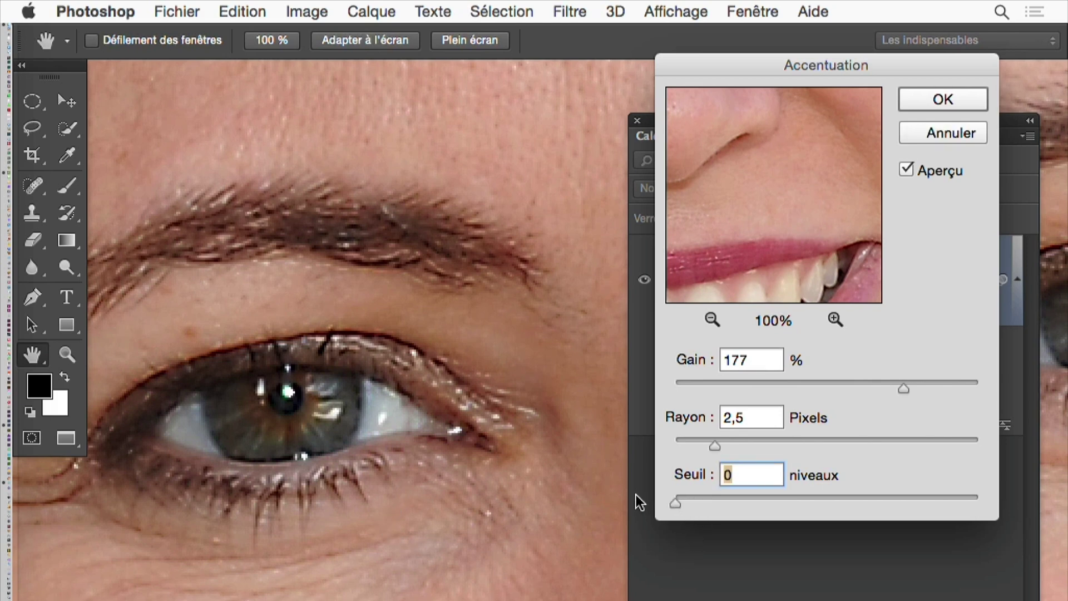
{"action": "left_click", "coordinate": [932, 132]}
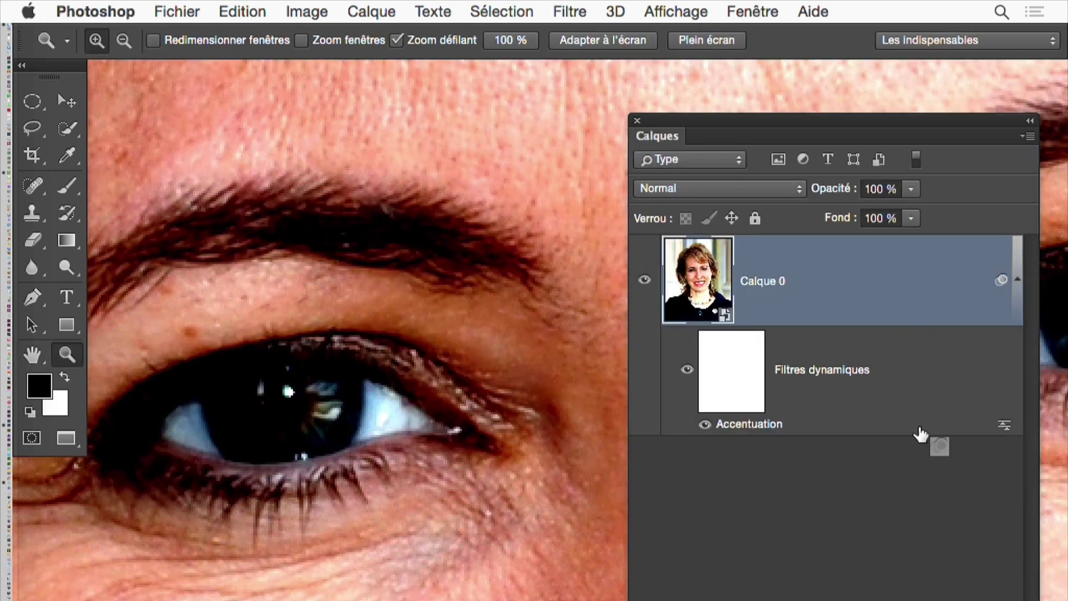
Undo the Accentuation smart filter so the portrait layer is left unsharpened.
{"action": "key", "text": "super+z"}
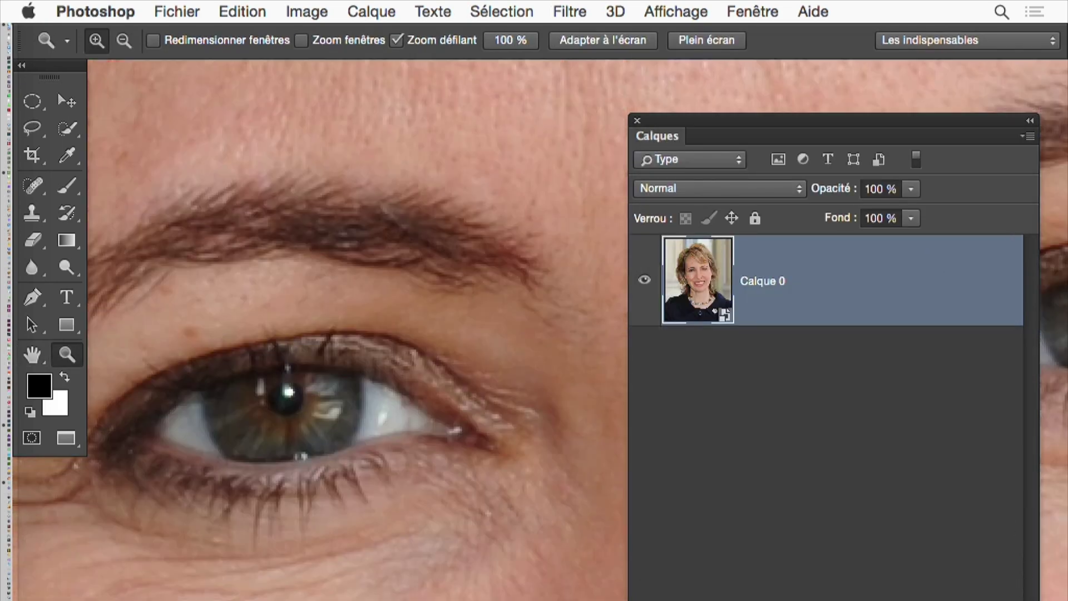
{"action": "left_click", "coordinate": [567, 520], "text": "alt"}
{"action": "left_click", "coordinate": [553, 513], "text": "alt"}
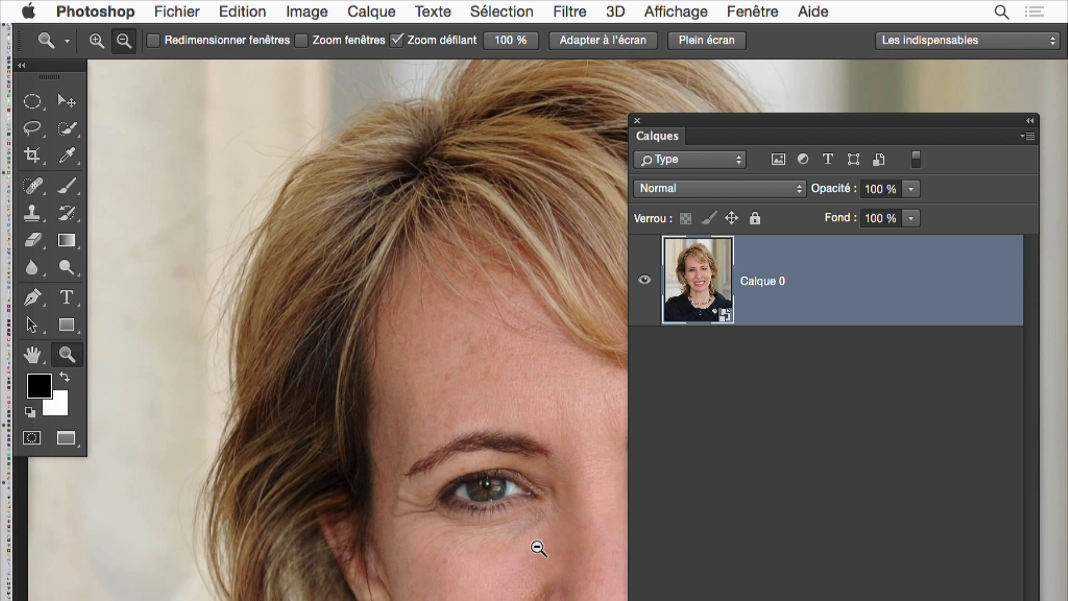
{"action": "left_click", "coordinate": [536, 548], "text": "alt"}
{"action": "left_click", "coordinate": [543, 548], "text": "alt"}
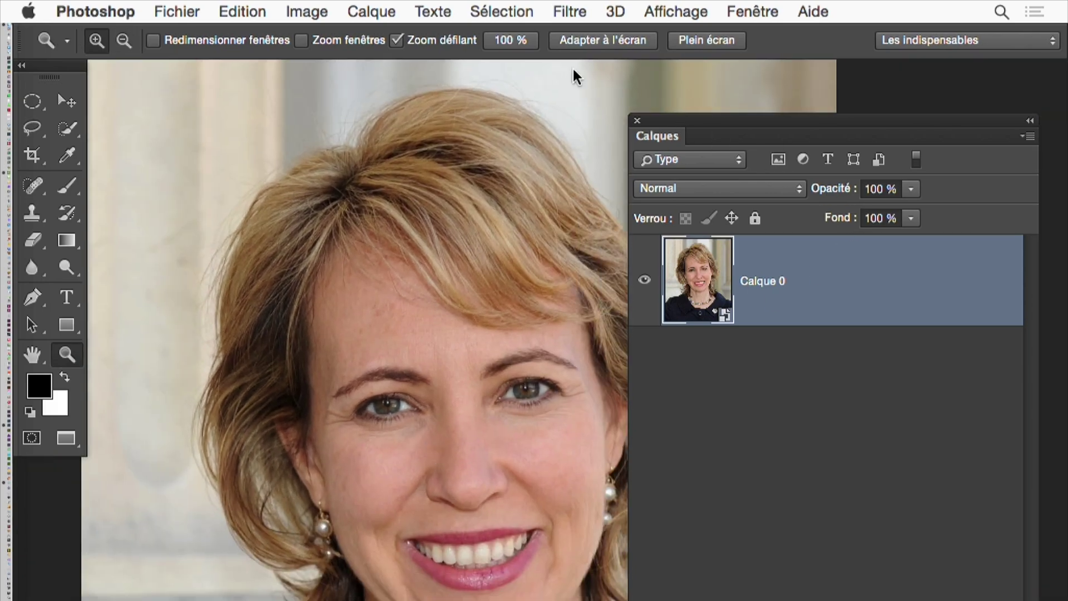
Display the Couches panel and arrange it with the Calques panel beside the portrait.
{"action": "left_click", "coordinate": [752, 11]}
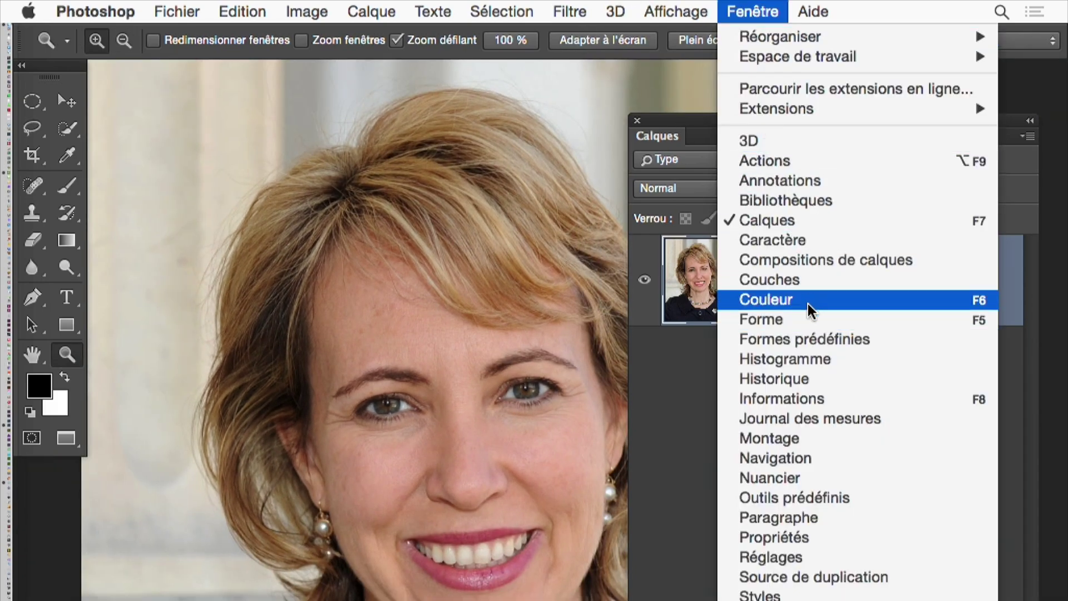
{"action": "left_click", "coordinate": [808, 284]}
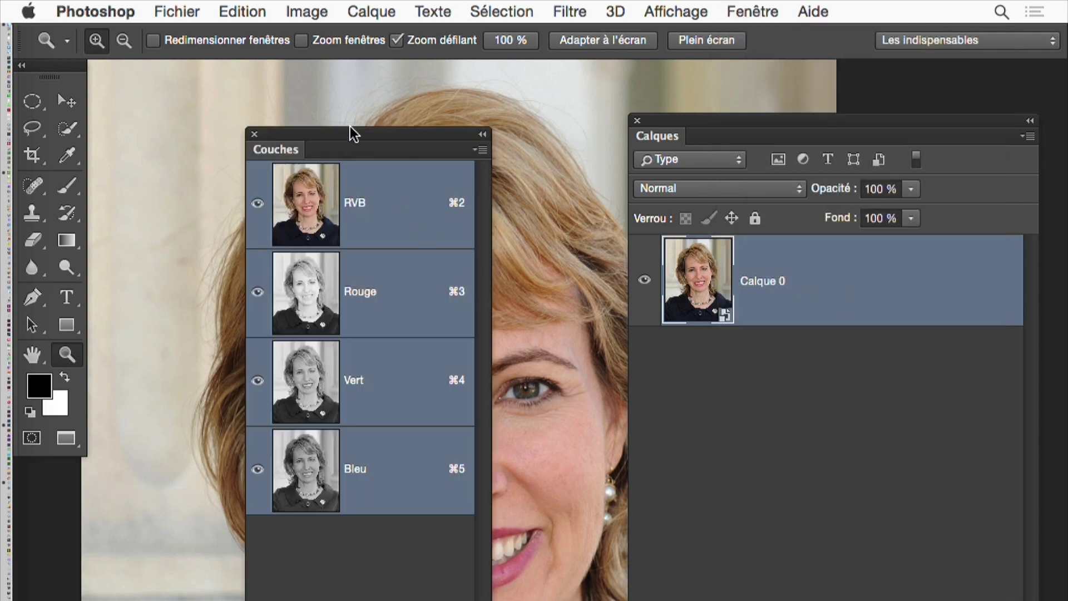
{"action": "left_click_drag", "start_coordinate": [351, 125], "coordinate": [389, 128]}
{"action": "left_click_drag", "start_coordinate": [679, 129], "coordinate": [704, 490]}
{"action": "left_click_drag", "start_coordinate": [362, 142], "coordinate": [903, 88]}
Compare the Rouge, Vert and Bleu channels of the portrait one at a time, looking at skin, hair and eyes.
{"action": "left_click", "coordinate": [938, 275]}
{"action": "left_click", "coordinate": [577, 361], "text": "alt"}
{"action": "left_click_drag", "start_coordinate": [518, 429], "coordinate": [469, 351]}
{"action": "left_click", "coordinate": [936, 352]}
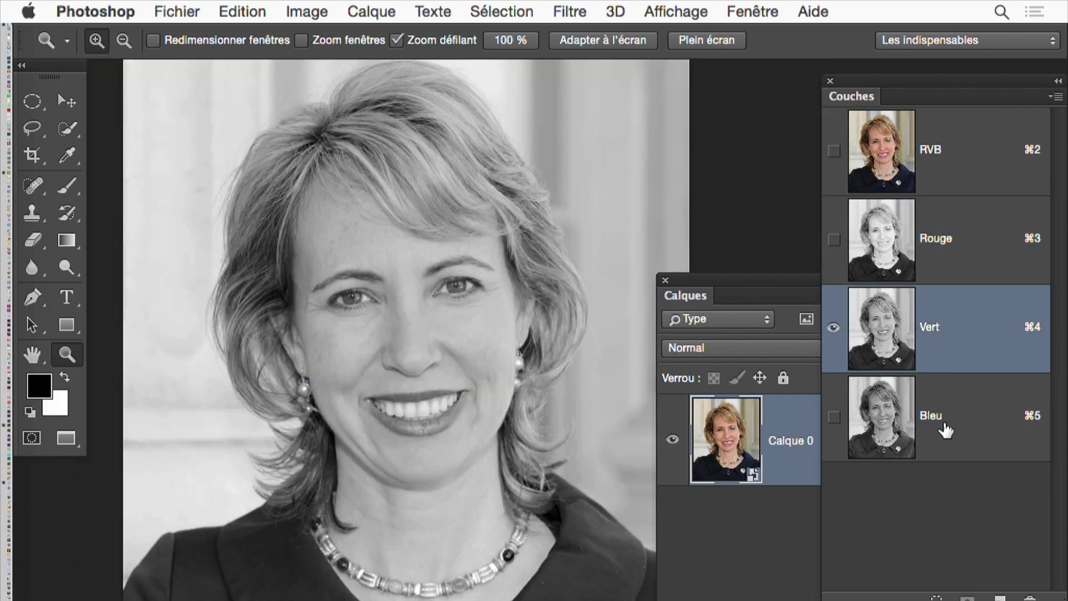
{"action": "left_click", "coordinate": [946, 429]}
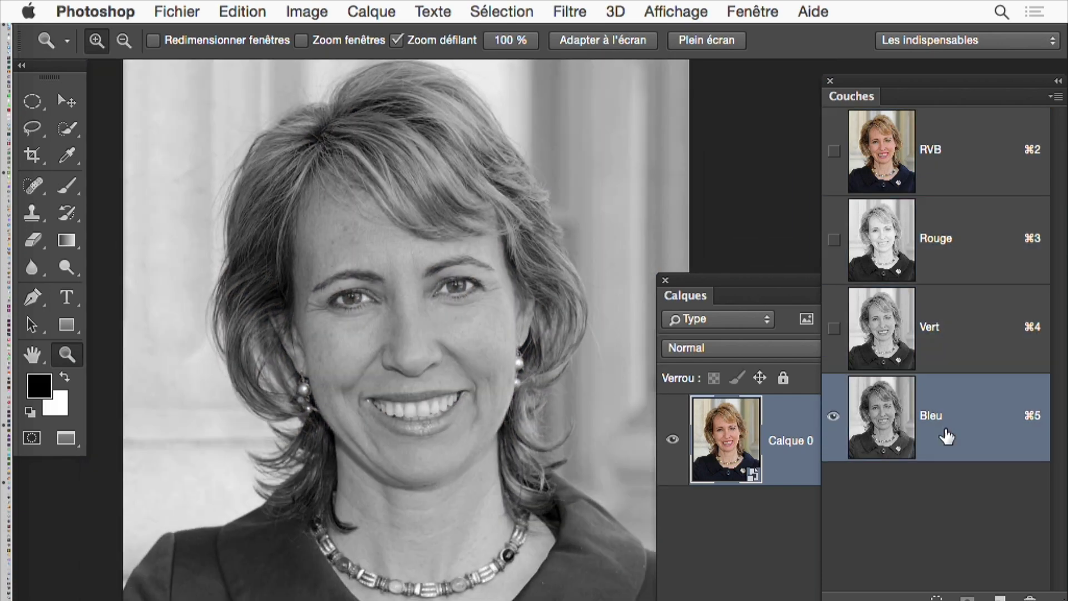
{"action": "left_click", "coordinate": [958, 346]}
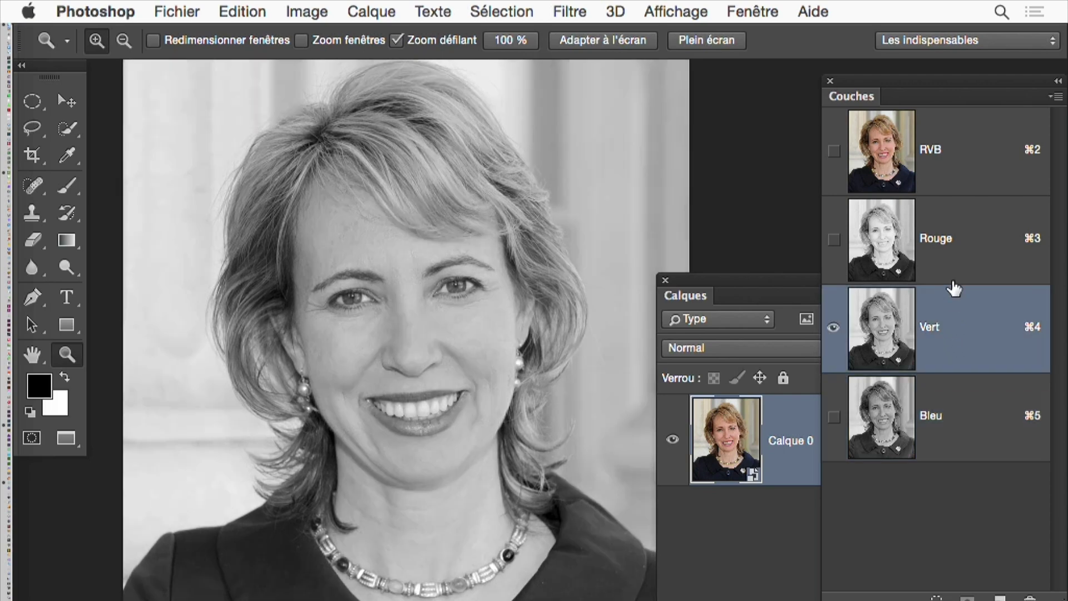
{"action": "left_click", "coordinate": [951, 275]}
{"action": "left_click", "coordinate": [949, 327]}
{"action": "left_click", "coordinate": [942, 410]}
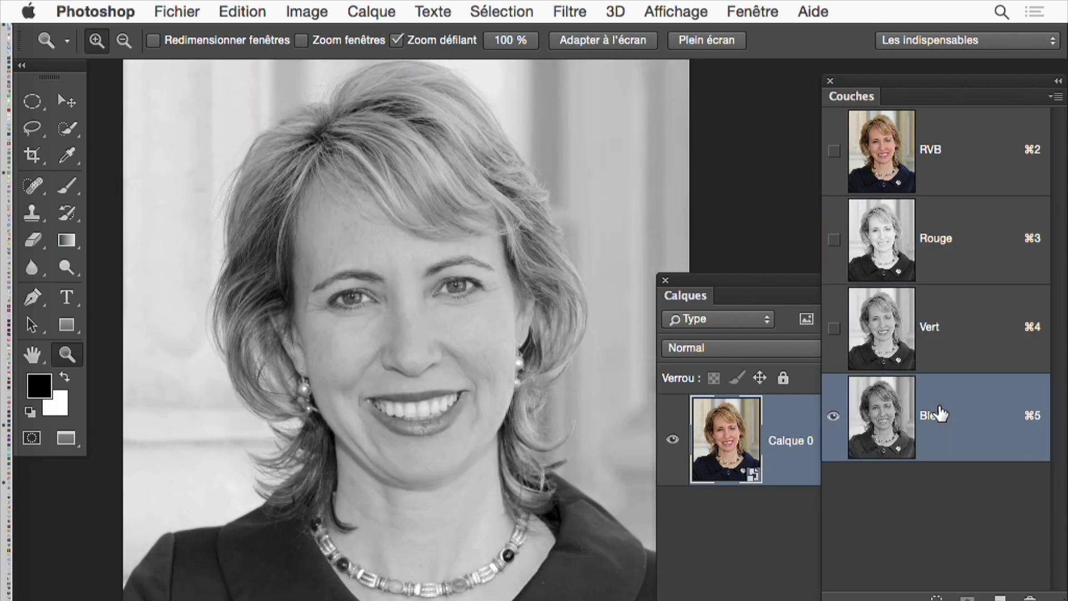
{"action": "left_click", "coordinate": [945, 359]}
{"action": "left_click", "coordinate": [944, 272]}
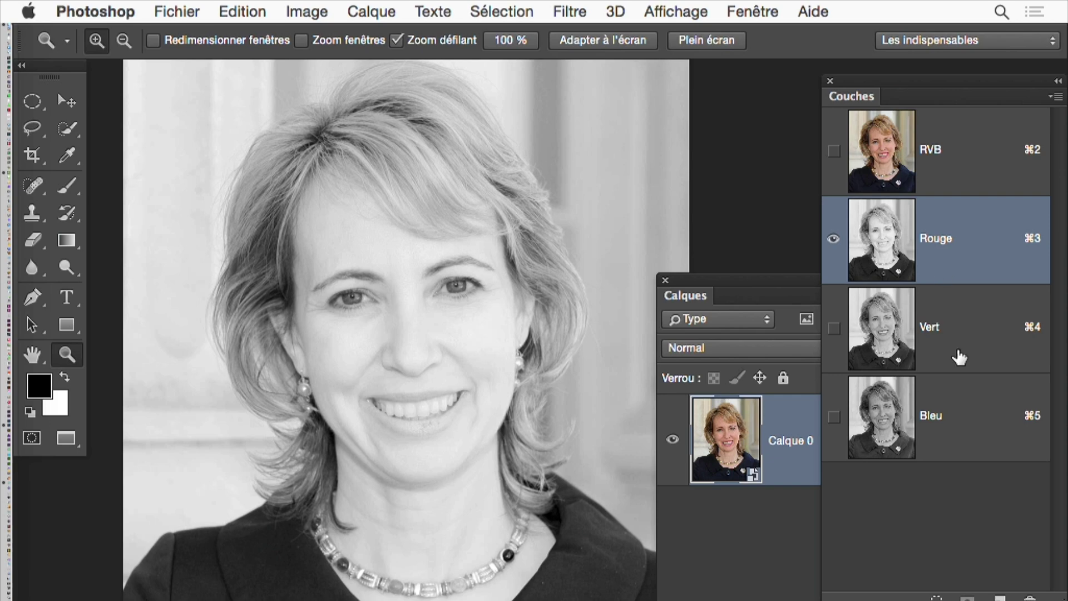
{"action": "left_click", "coordinate": [959, 356]}
{"action": "left_click", "coordinate": [953, 421]}
{"action": "left_click", "coordinate": [956, 351]}
{"action": "left_click", "coordinate": [953, 275]}
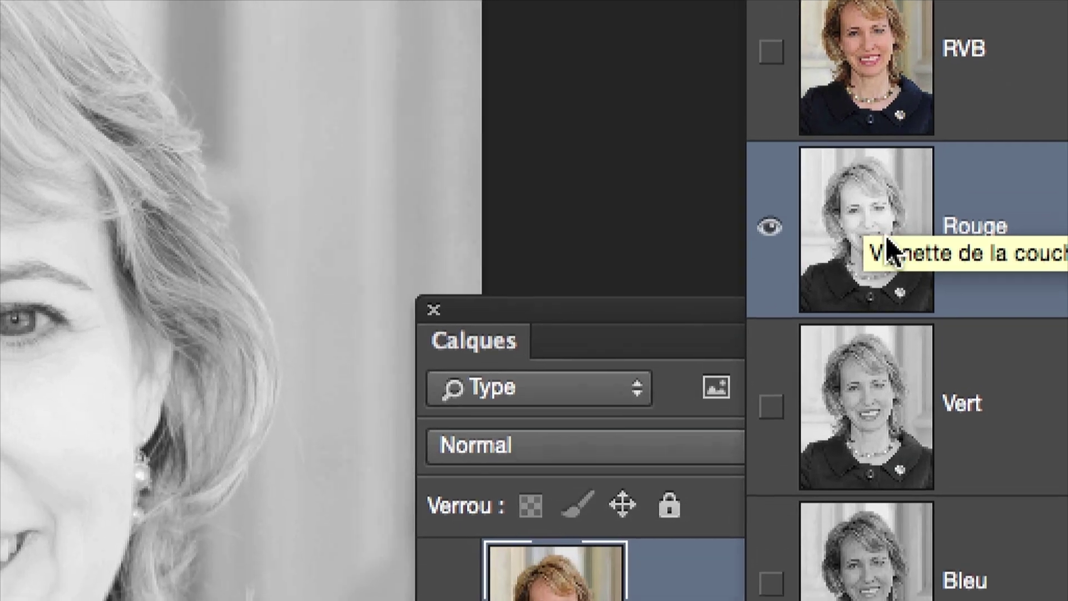
Load the Rouge channel as a selection and invert it to target the portrait's darker areas.
{"action": "left_click_drag", "start_coordinate": [887, 240], "coordinate": [887, 223]}
{"action": "left_click", "coordinate": [887, 224], "text": "super"}
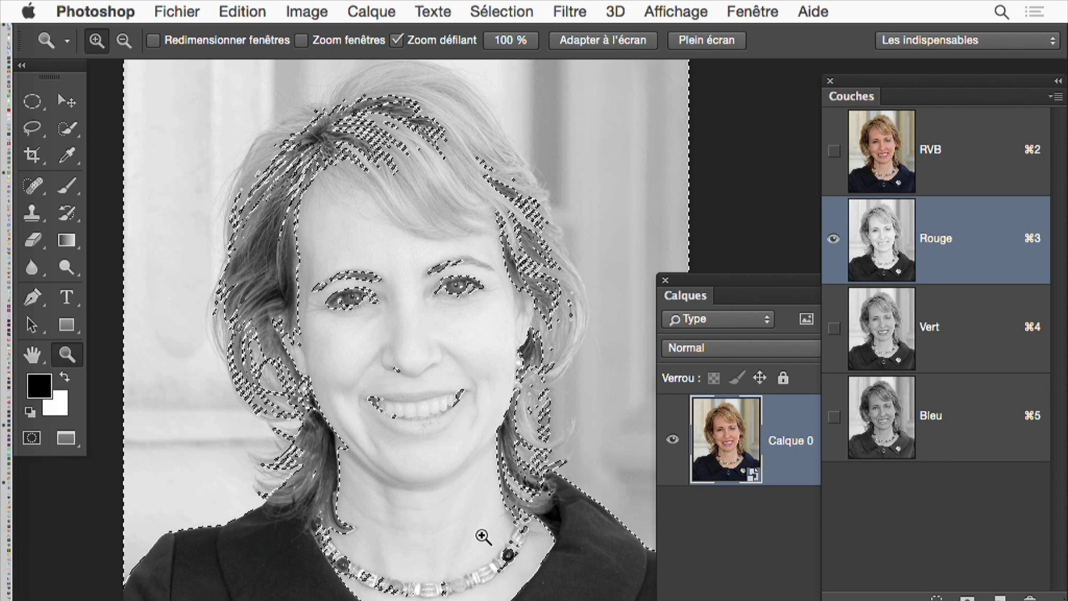
{"action": "left_click", "coordinate": [501, 11]}
{"action": "left_click", "coordinate": [504, 97]}
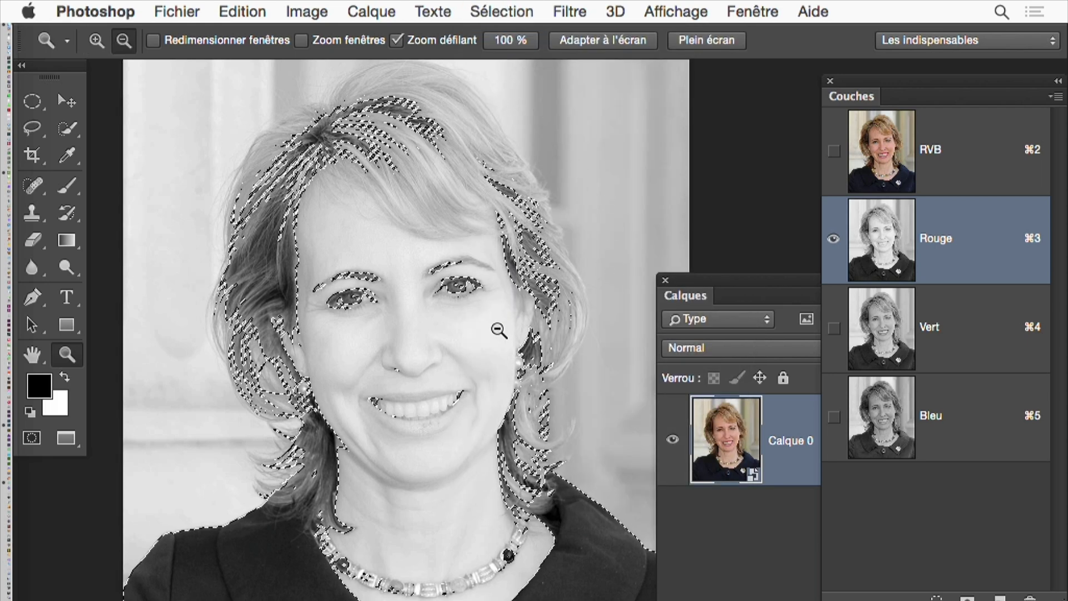
{"action": "left_click", "coordinate": [498, 329], "text": "alt"}
{"action": "key", "text": "super+d"}
{"action": "left_click_drag", "start_coordinate": [520, 363], "coordinate": [476, 350]}
{"action": "key", "text": "super+alt+3"}
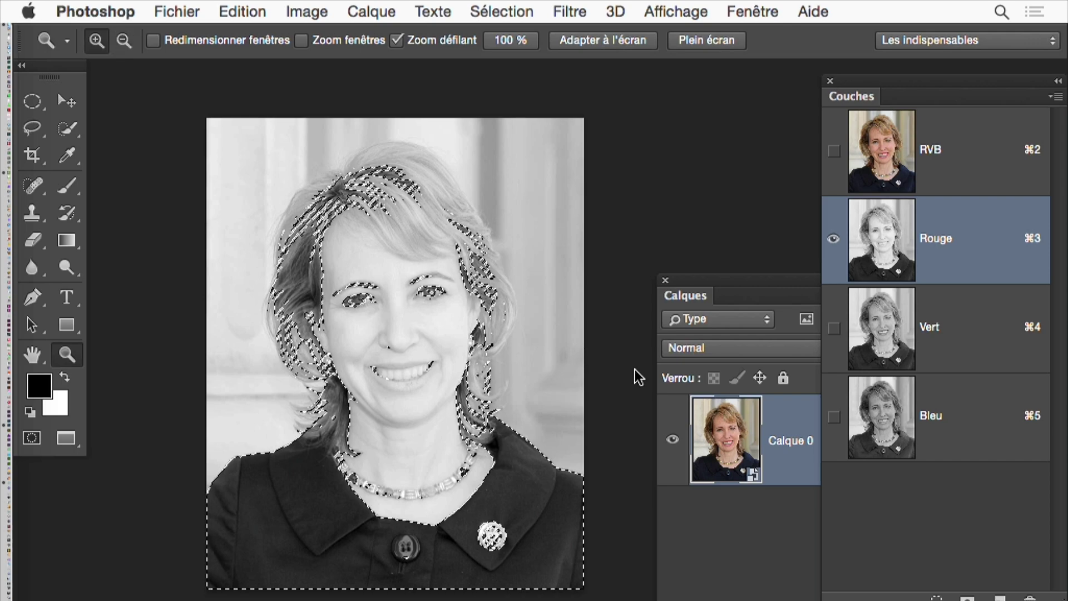
Return to the RVB composite view and hide the selection outline while keeping the selection active.
{"action": "left_click", "coordinate": [952, 171]}
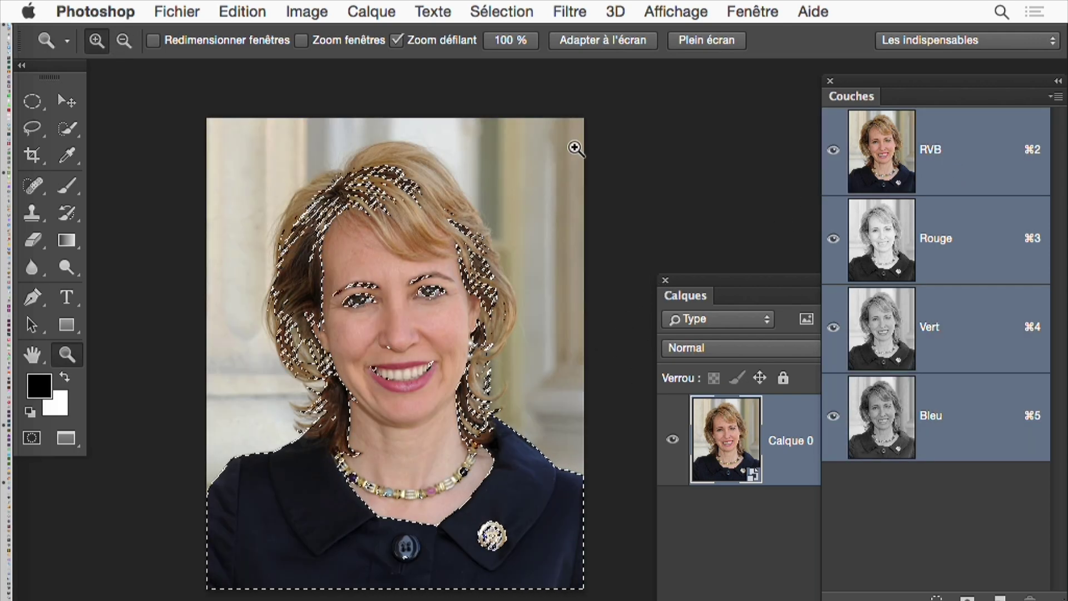
{"action": "left_click", "coordinate": [503, 12]}
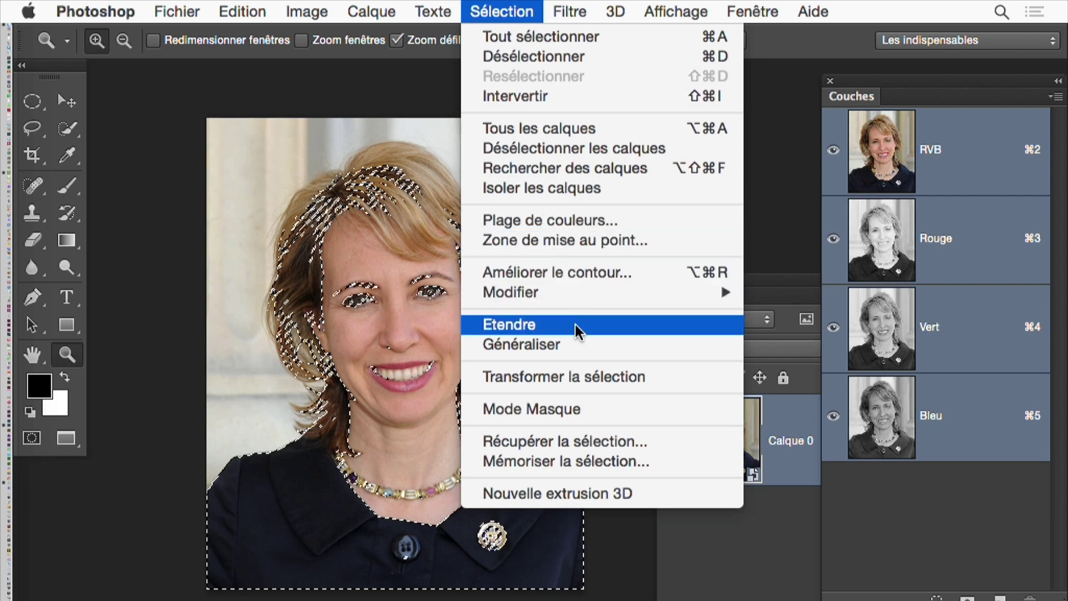
{"action": "mouse_move", "coordinate": [657, 7]}
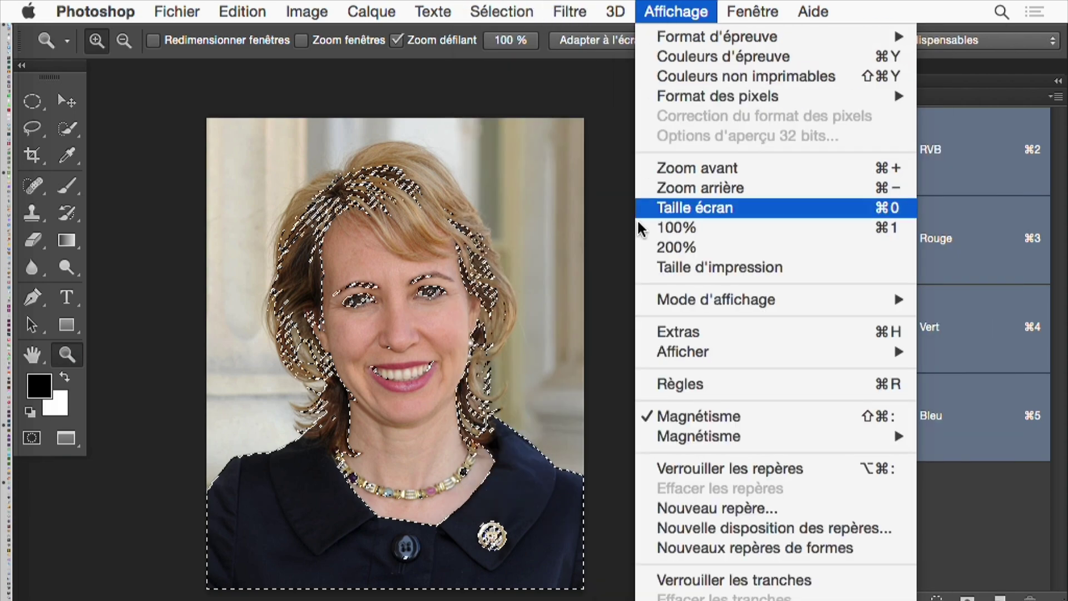
{"action": "mouse_move", "coordinate": [716, 353]}
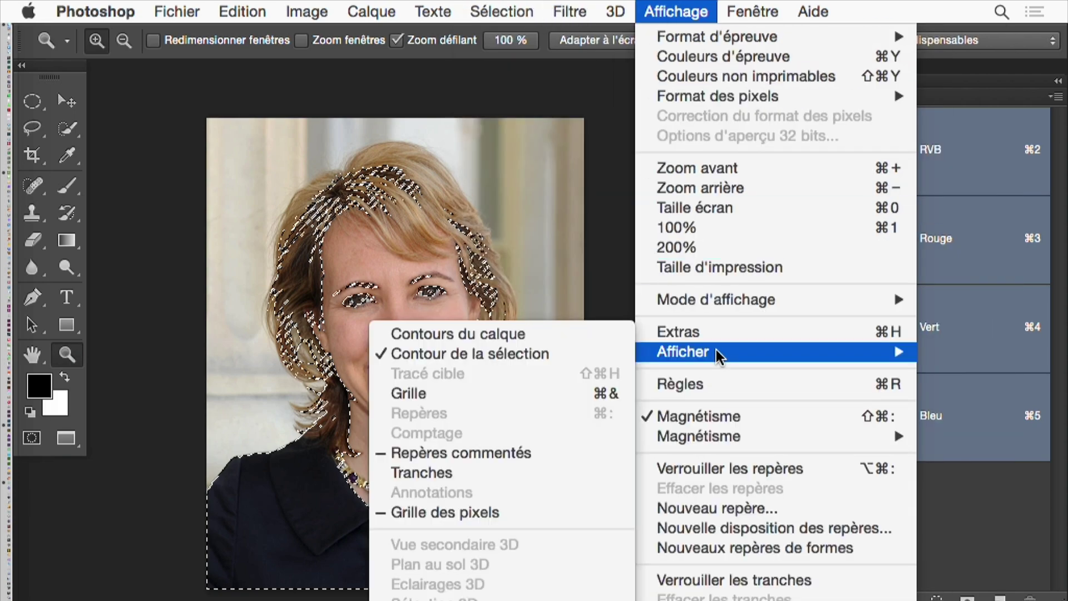
{"action": "left_click", "coordinate": [713, 335]}
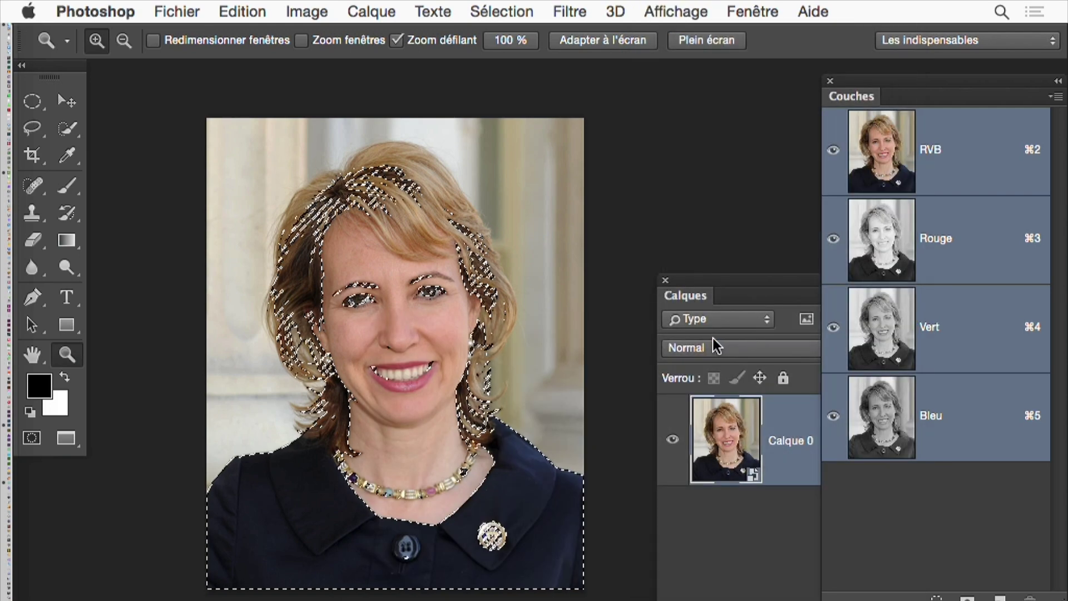
{"action": "key", "text": "super+h"}
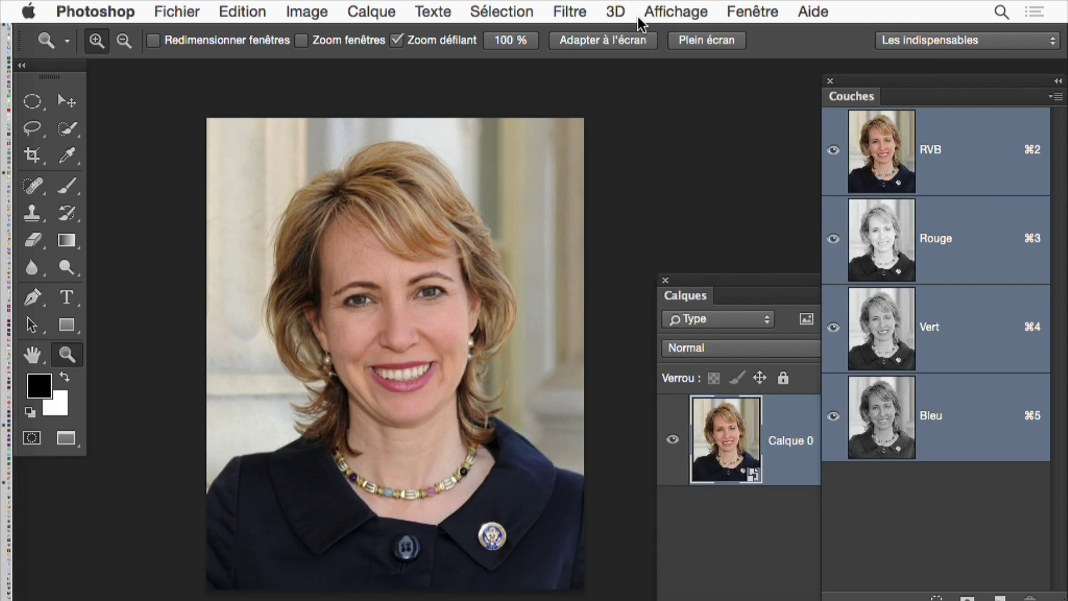
{"action": "left_click", "coordinate": [515, 10]}
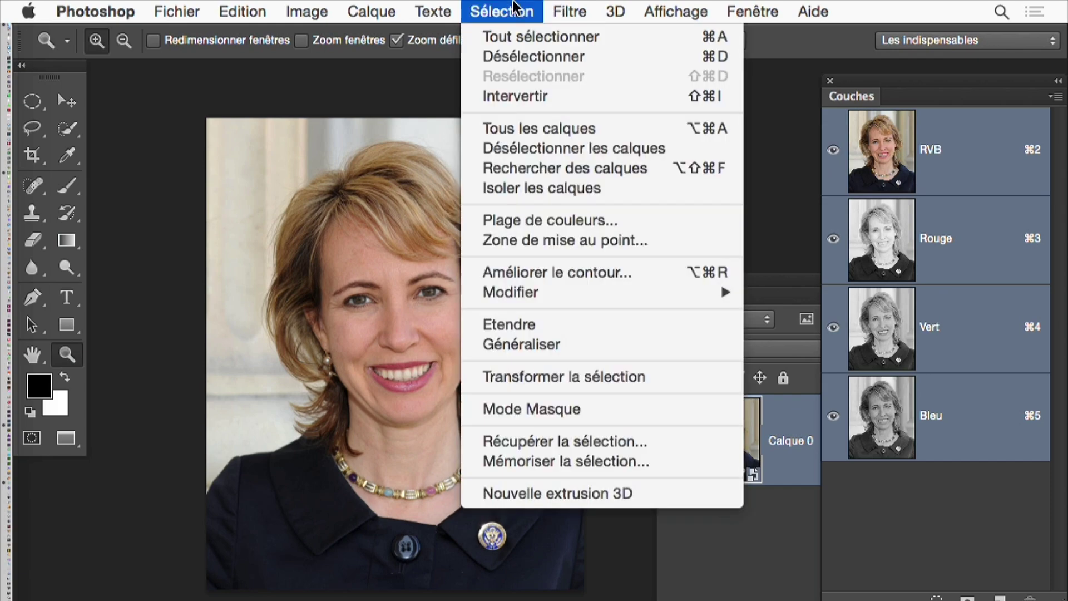
{"action": "left_click", "coordinate": [514, 10]}
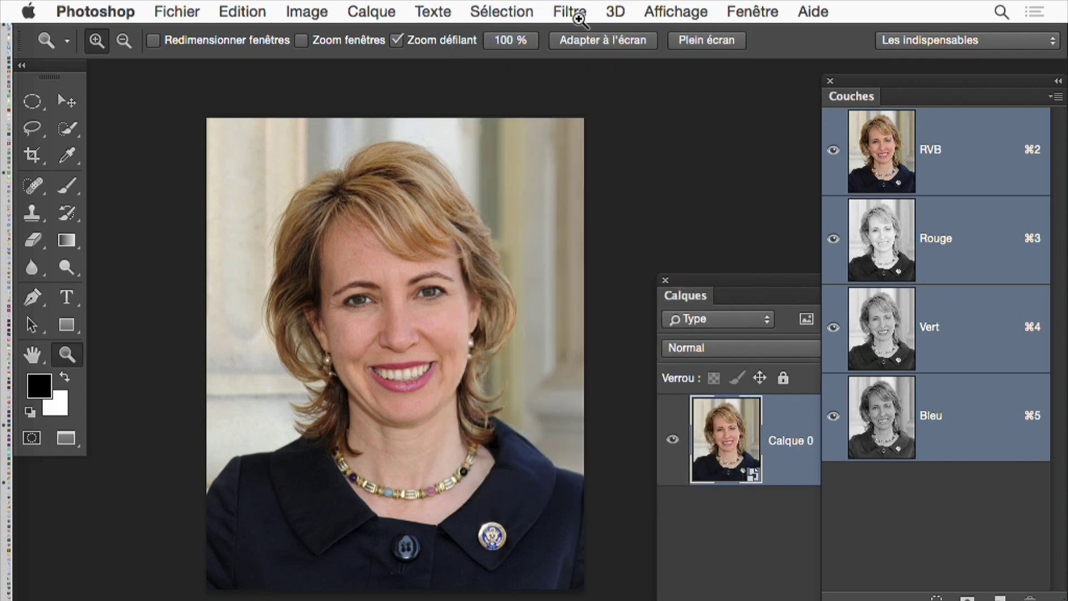
{"action": "left_click", "coordinate": [499, 8]}
{"action": "left_click", "coordinate": [499, 9]}
Apply the Accentuation filter to the selected areas of Calque 0, keeping the dialog's current settings.
{"action": "left_click", "coordinate": [388, 12]}
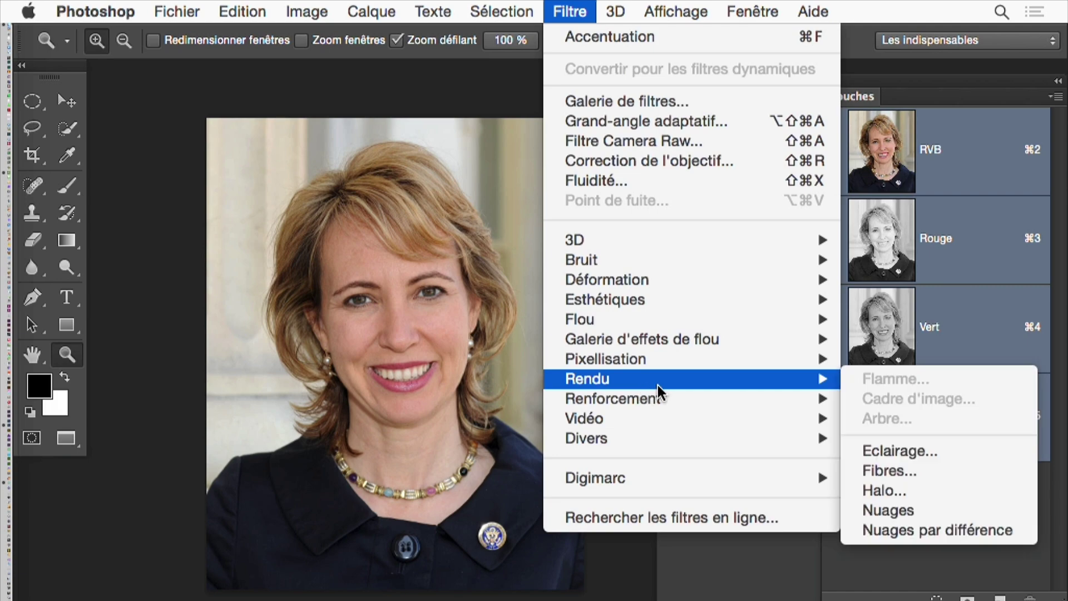
{"action": "mouse_move", "coordinate": [669, 400]}
{"action": "left_click", "coordinate": [890, 401]}
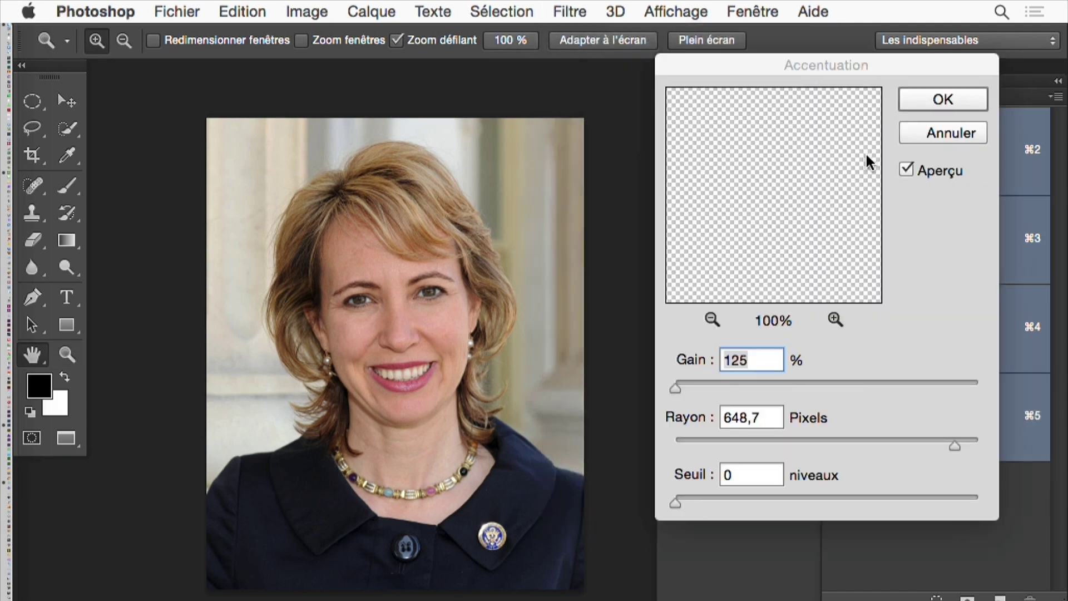
{"action": "left_click", "coordinate": [942, 99]}
{"action": "key", "text": "z"}
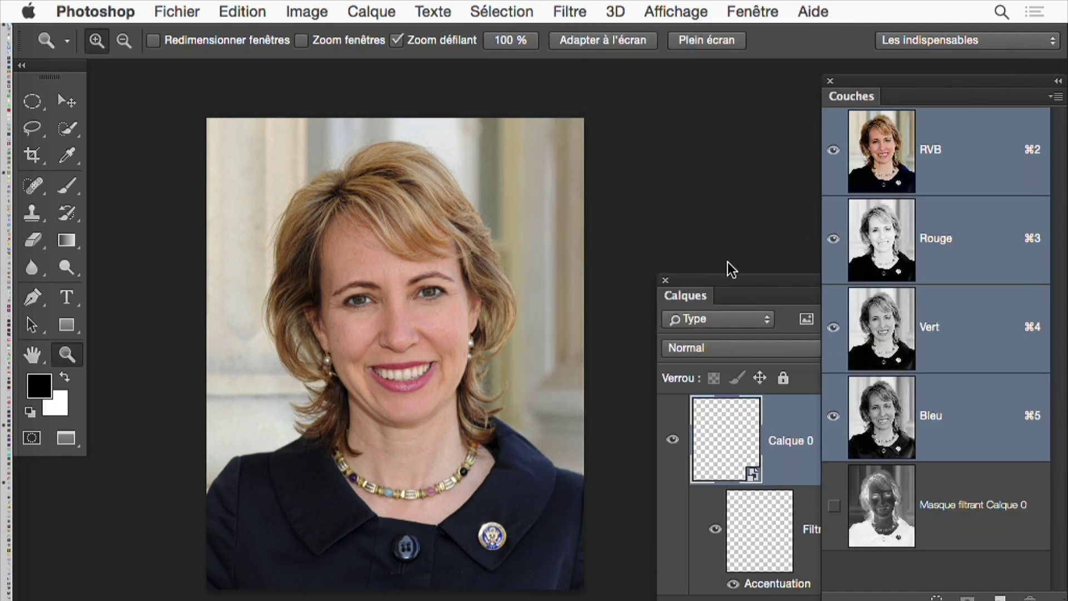
Reopen the Accentuation smart filter and set its gain to 161% and its radius to 0,8 pixels.
{"action": "left_click_drag", "start_coordinate": [732, 281], "coordinate": [666, 83]}
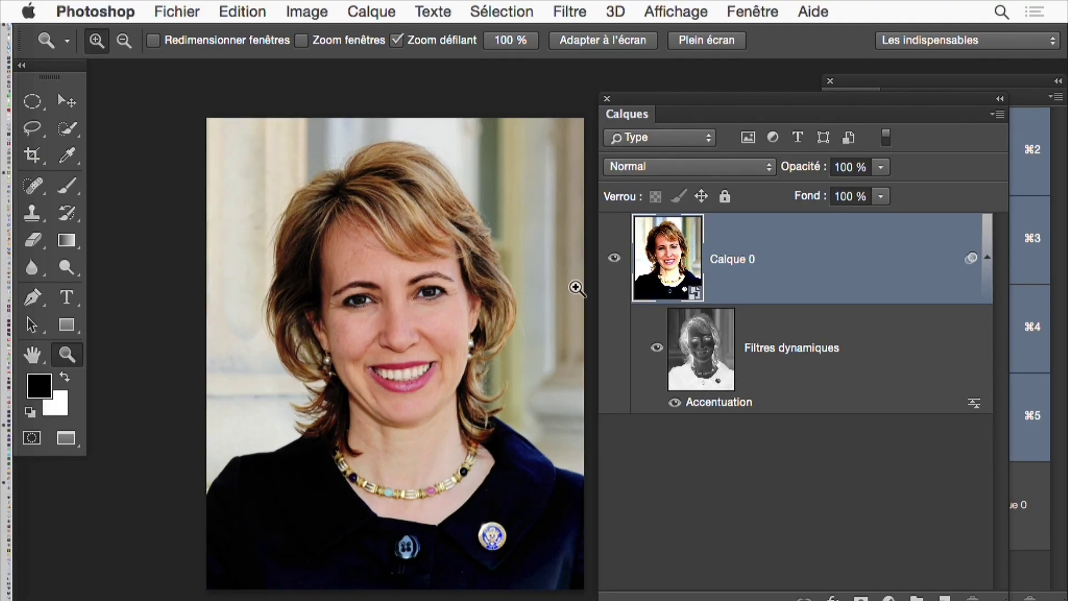
{"action": "left_click", "coordinate": [410, 303]}
{"action": "double_click", "coordinate": [720, 405]}
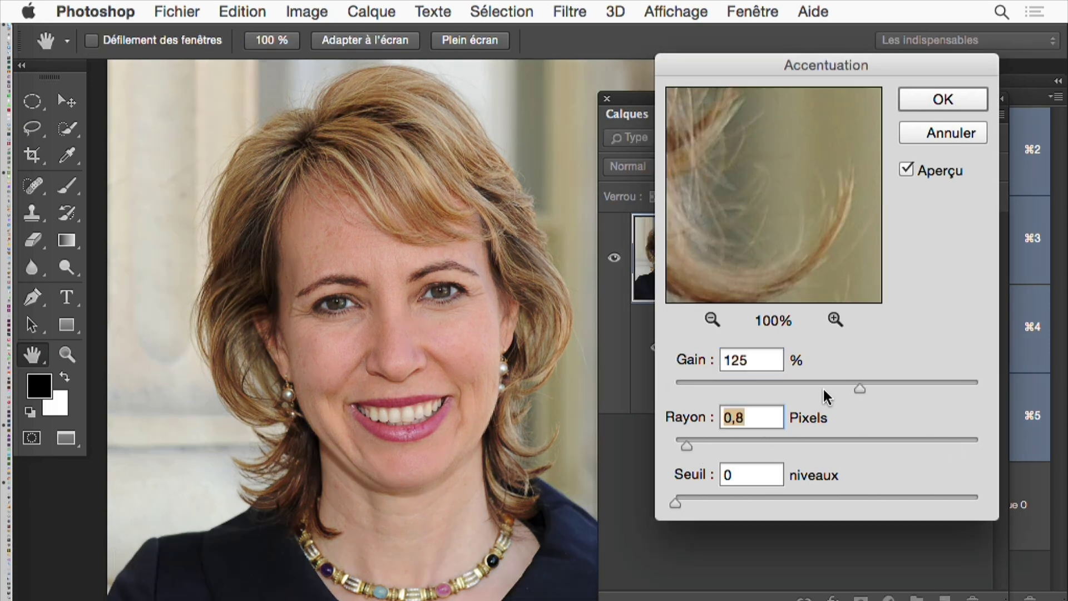
{"action": "left_click_drag", "start_coordinate": [886, 388], "coordinate": [890, 387]}
Increase the filter's gain and radius further while viewing the eyes, nose and mouth close up.
{"action": "left_click", "coordinate": [436, 362], "text": "super"}
{"action": "left_click", "coordinate": [443, 389], "text": "super"}
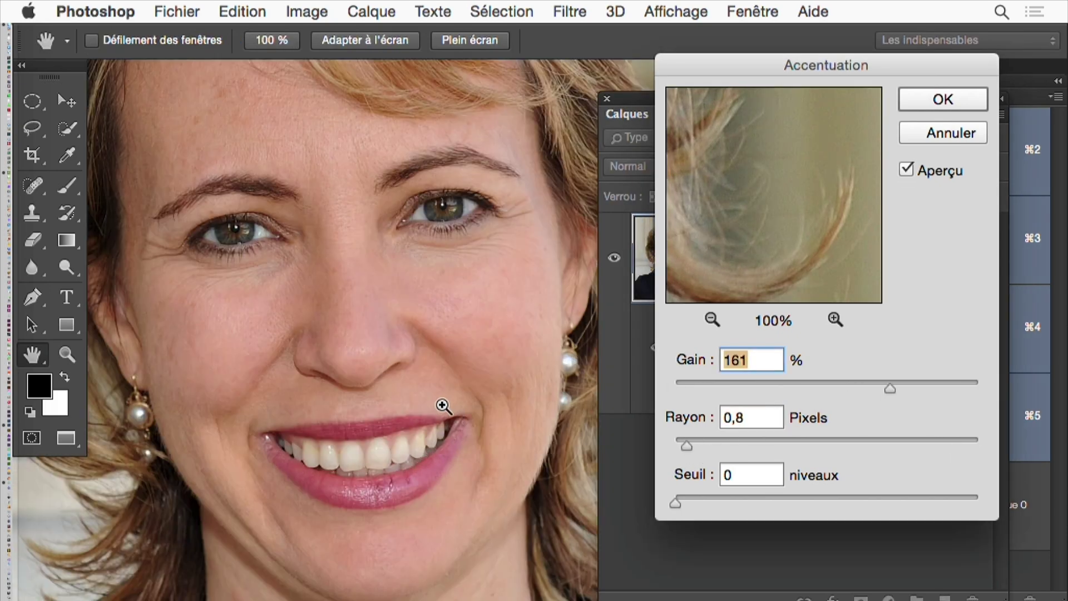
{"action": "left_click", "coordinate": [434, 407], "text": "super"}
{"action": "left_click", "coordinate": [331, 502], "text": "super"}
{"action": "left_click", "coordinate": [445, 462], "text": "alt+super"}
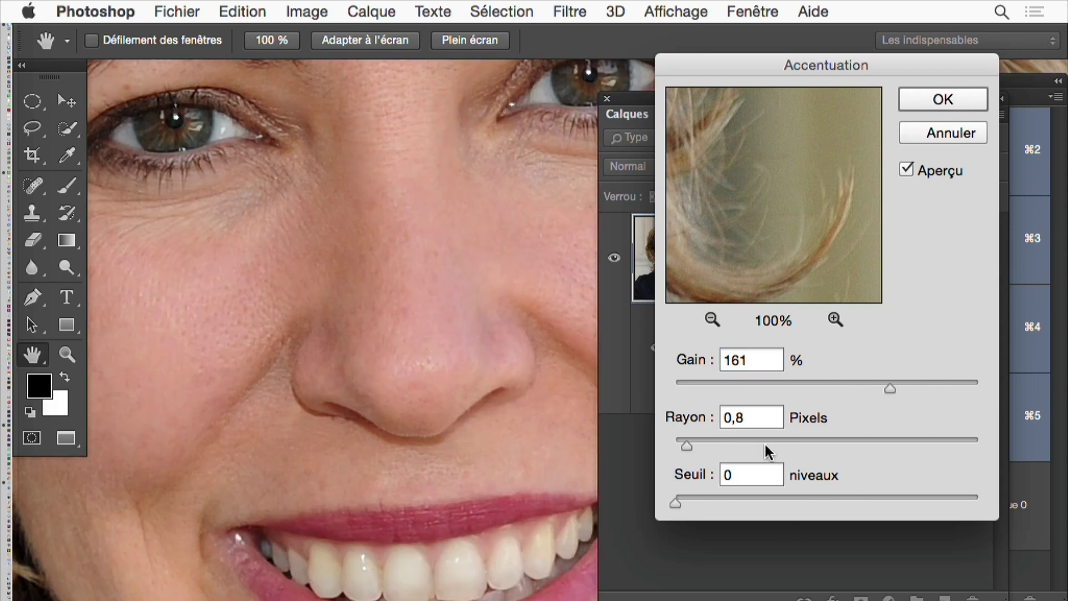
{"action": "left_click_drag", "start_coordinate": [695, 448], "coordinate": [702, 446]}
{"action": "left_click_drag", "start_coordinate": [889, 388], "coordinate": [947, 388]}
{"action": "left_click_drag", "start_coordinate": [698, 446], "coordinate": [726, 447]}
Compare the close-up of the face repeatedly with and without the Accentuation preview.
{"action": "left_click", "coordinate": [906, 170]}
{"action": "left_click", "coordinate": [905, 171]}
{"action": "left_click", "coordinate": [905, 171]}
{"action": "left_click", "coordinate": [905, 171]}
{"action": "left_click", "coordinate": [905, 171]}
{"action": "left_click", "coordinate": [905, 172]}
{"action": "left_click", "coordinate": [905, 171]}
{"action": "left_click", "coordinate": [905, 171]}
{"action": "left_click", "coordinate": [905, 172]}
{"action": "left_click", "coordinate": [905, 172]}
{"action": "left_click", "coordinate": [905, 171]}
{"action": "left_click", "coordinate": [904, 172]}
{"action": "left_click", "coordinate": [904, 171]}
{"action": "left_click", "coordinate": [904, 171]}
Move the Accentuation dialog aside to reveal the smart filter mask, and examine the sharpening across the whole portrait.
{"action": "left_click_drag", "start_coordinate": [889, 65], "coordinate": [706, 500]}
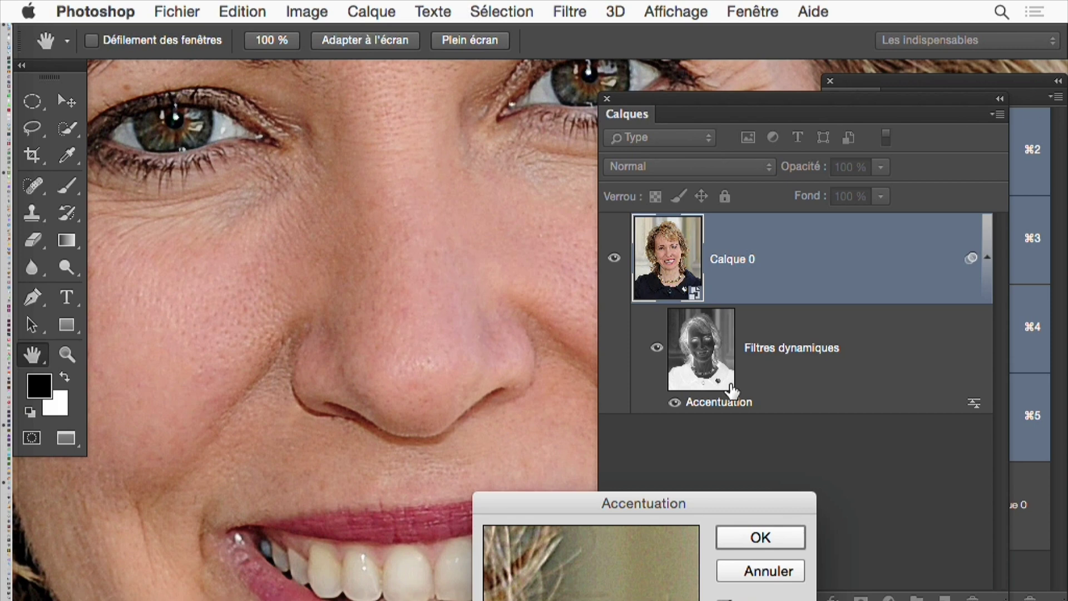
{"action": "left_click", "coordinate": [724, 600]}
{"action": "left_click", "coordinate": [724, 600]}
{"action": "scroll", "coordinate": [479, 376], "scroll_direction": "down", "scroll_amount": 4}
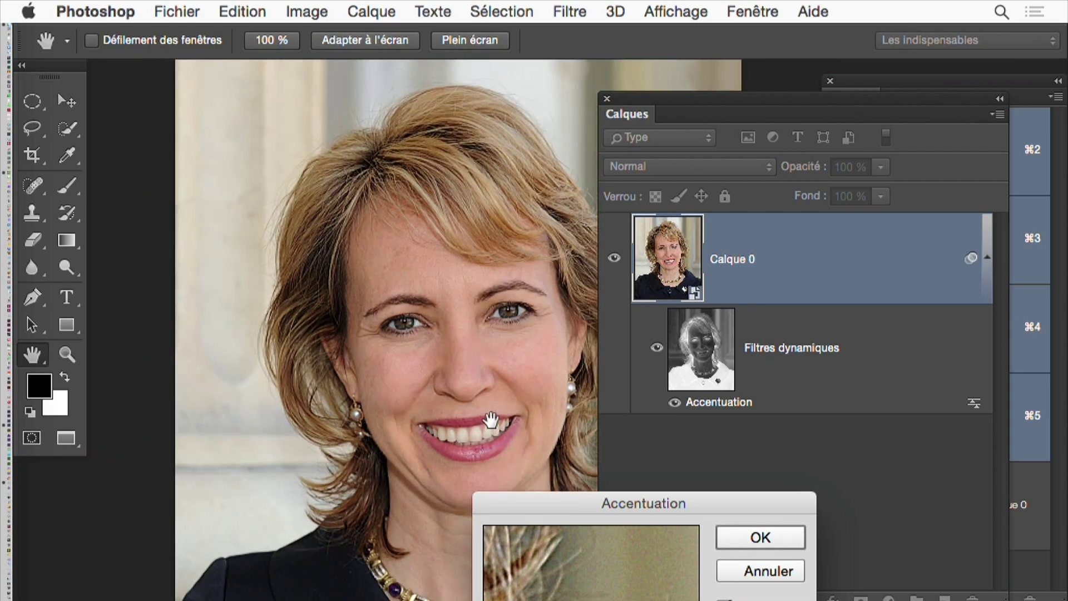
{"action": "left_click_drag", "start_coordinate": [491, 420], "coordinate": [381, 309]}
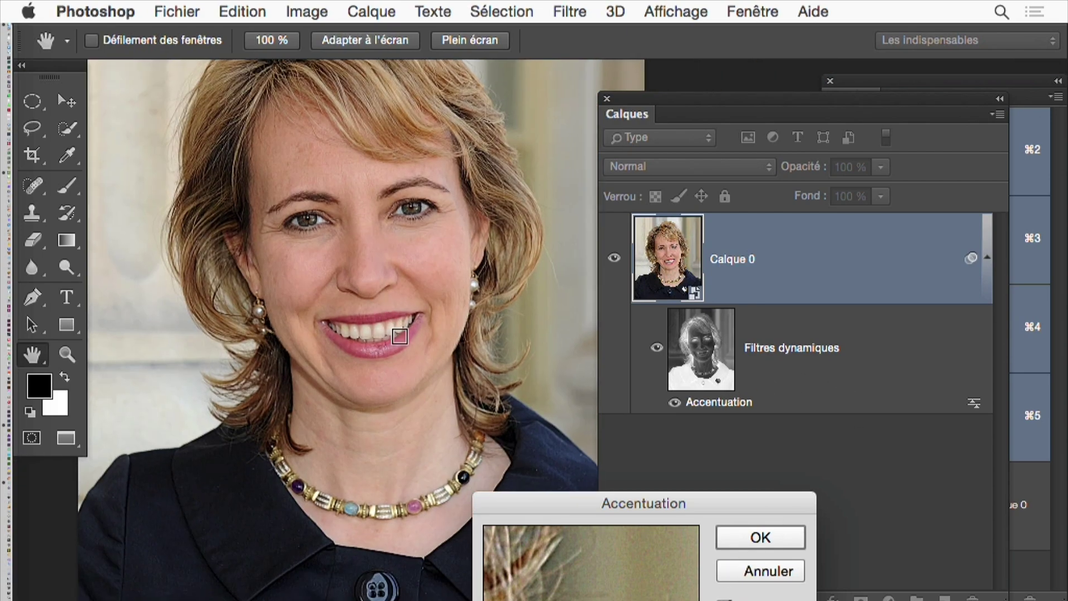